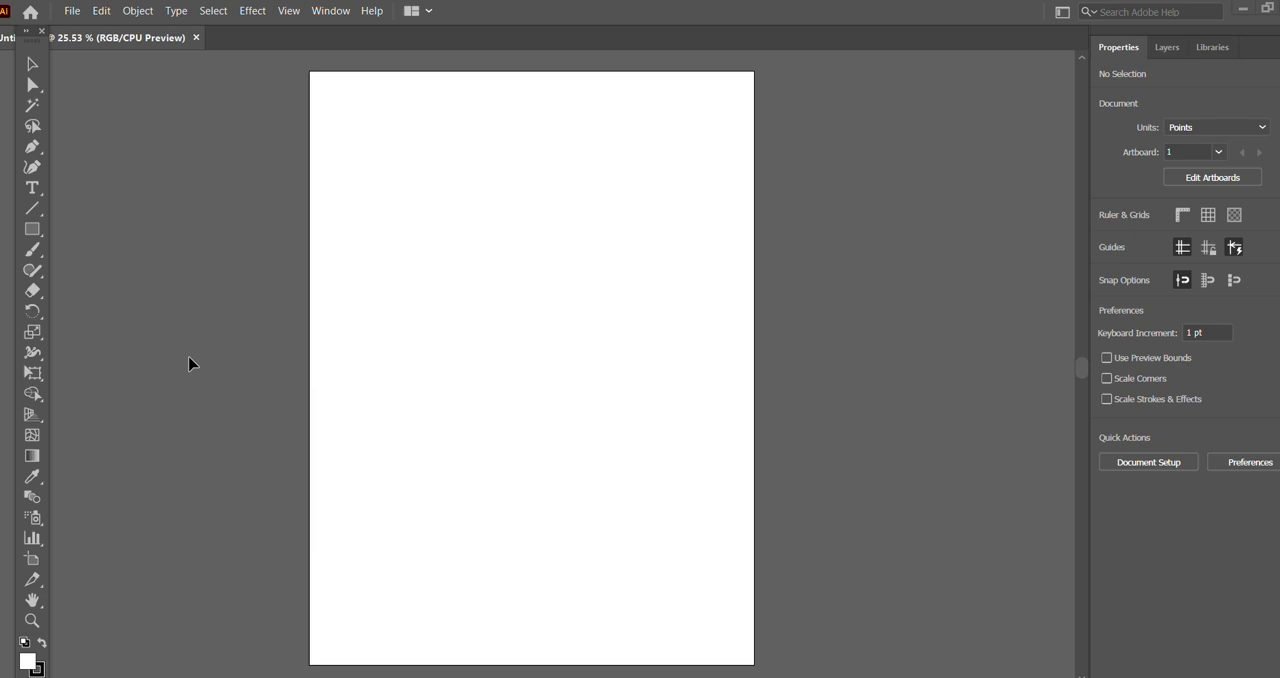
# Step: Draw a vertical line about 862 pt long down the middle of the artboard with the Line Segment tool
pyautogui.click(33, 213)
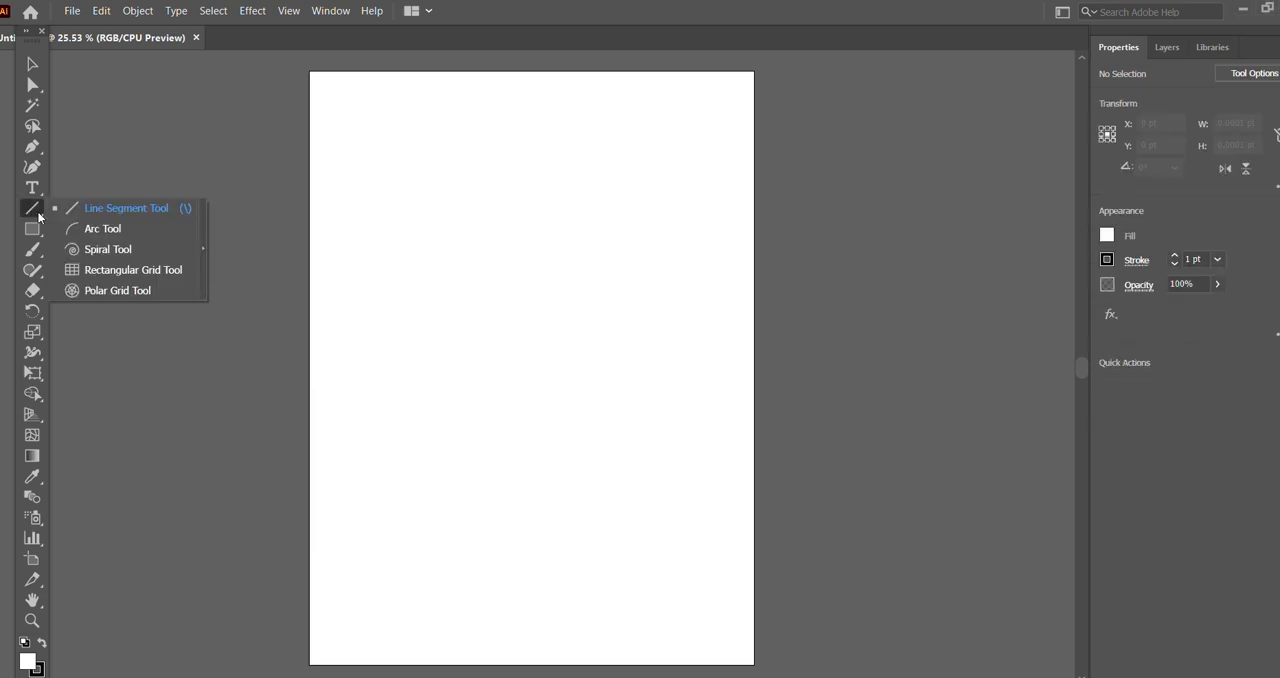
pyautogui.click(89, 210)
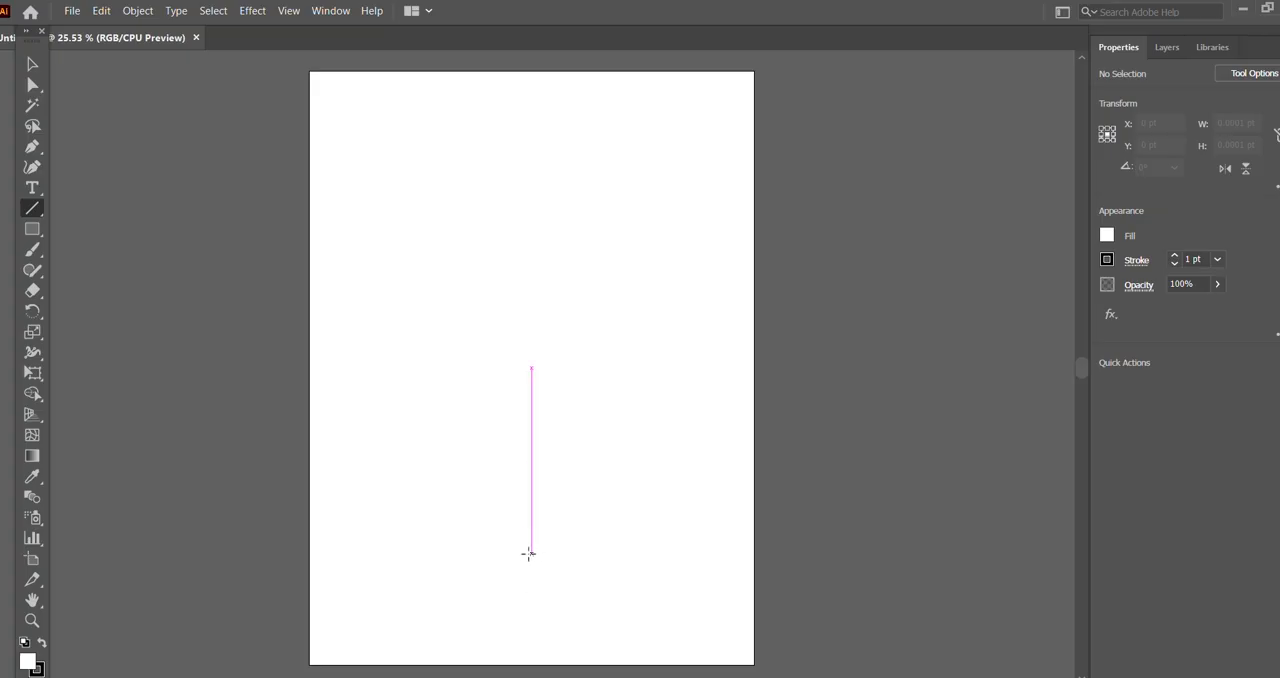
pyautogui.moveTo(531, 554); pyautogui.dragTo(531, 259)
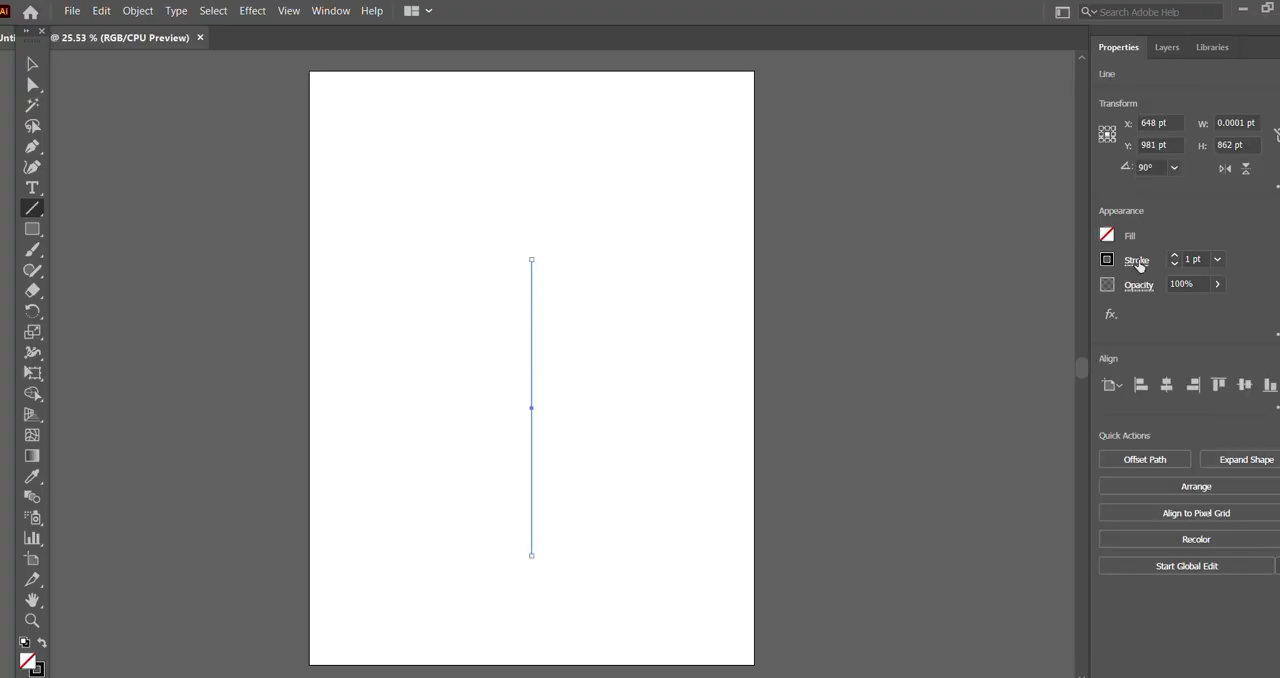
# Step: Set the vertical line's stroke weight to 10 pt and deselect it
pyautogui.click(1175, 255)
pyautogui.click(1175, 255)
pyautogui.click(1176, 256)
pyautogui.click(1176, 256)
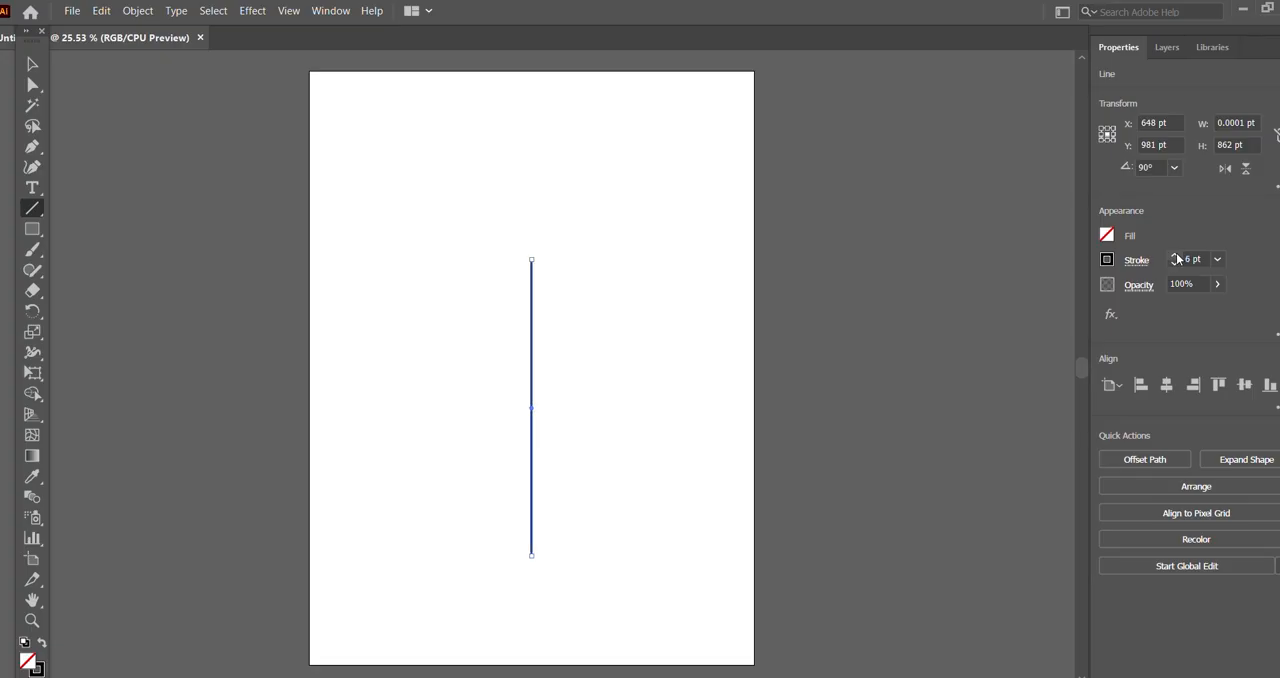
pyautogui.click(1176, 256)
pyautogui.click(1176, 256)
pyautogui.click(1176, 256)
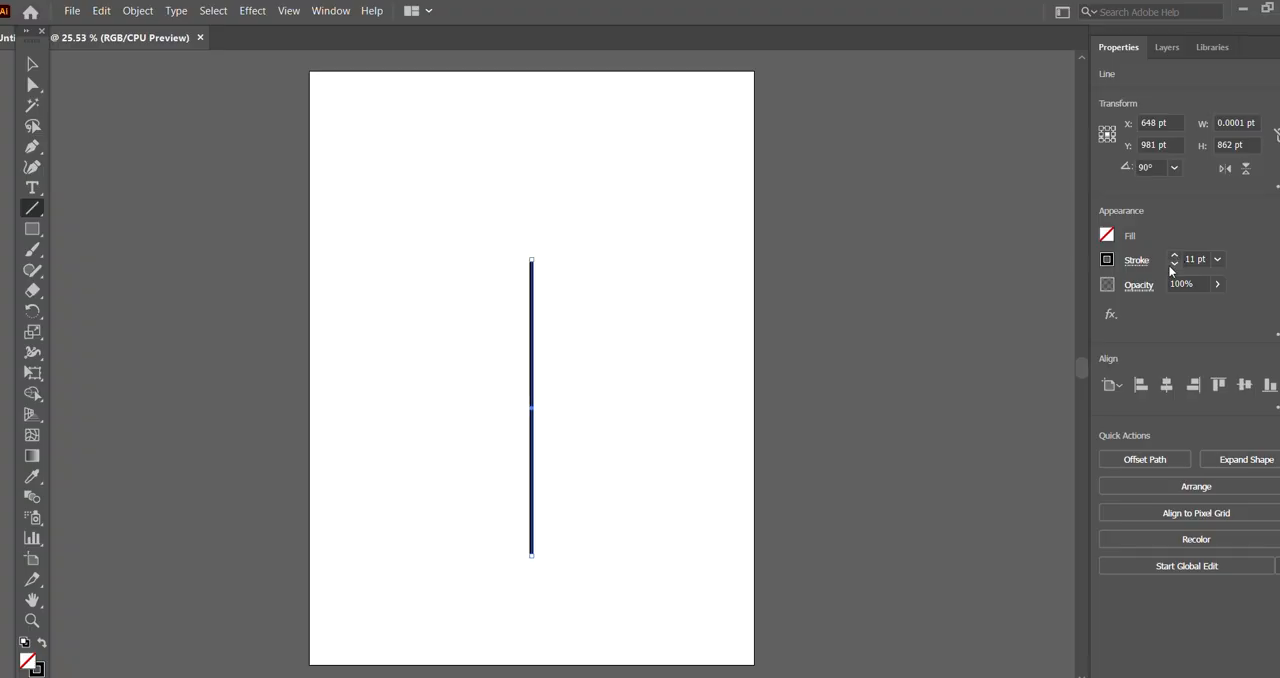
pyautogui.click(1176, 256)
pyautogui.click(1176, 256)
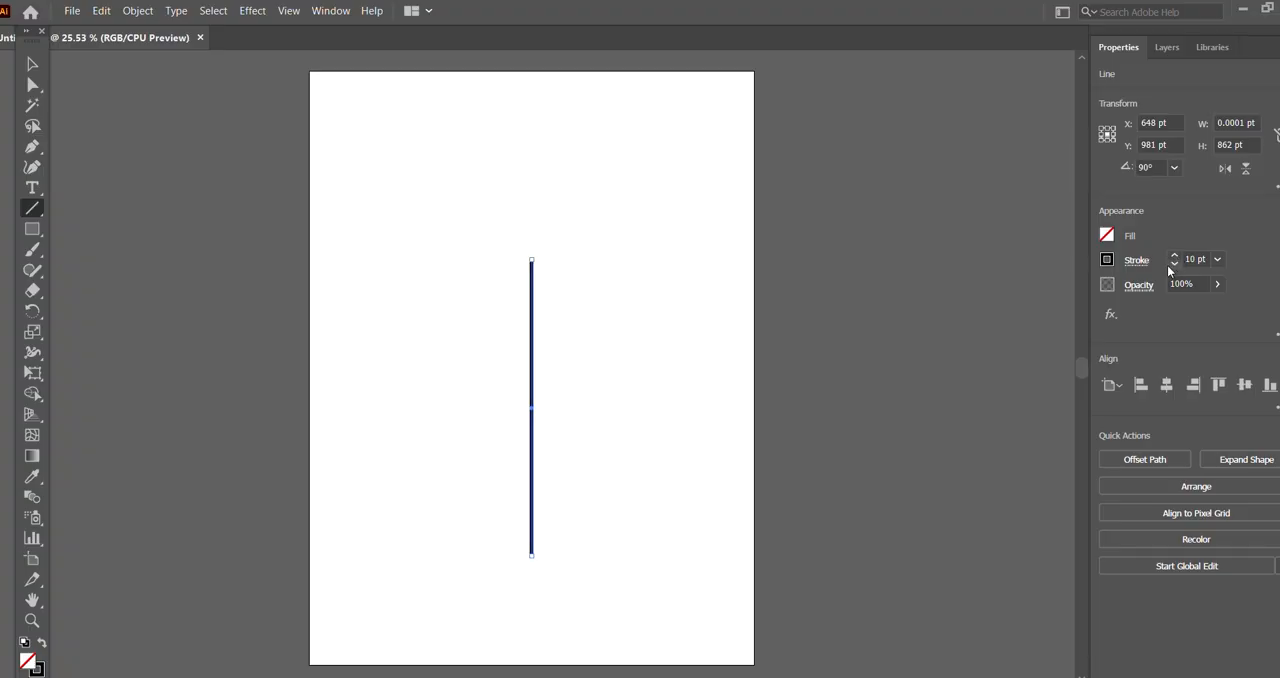
pyautogui.click(34, 65)
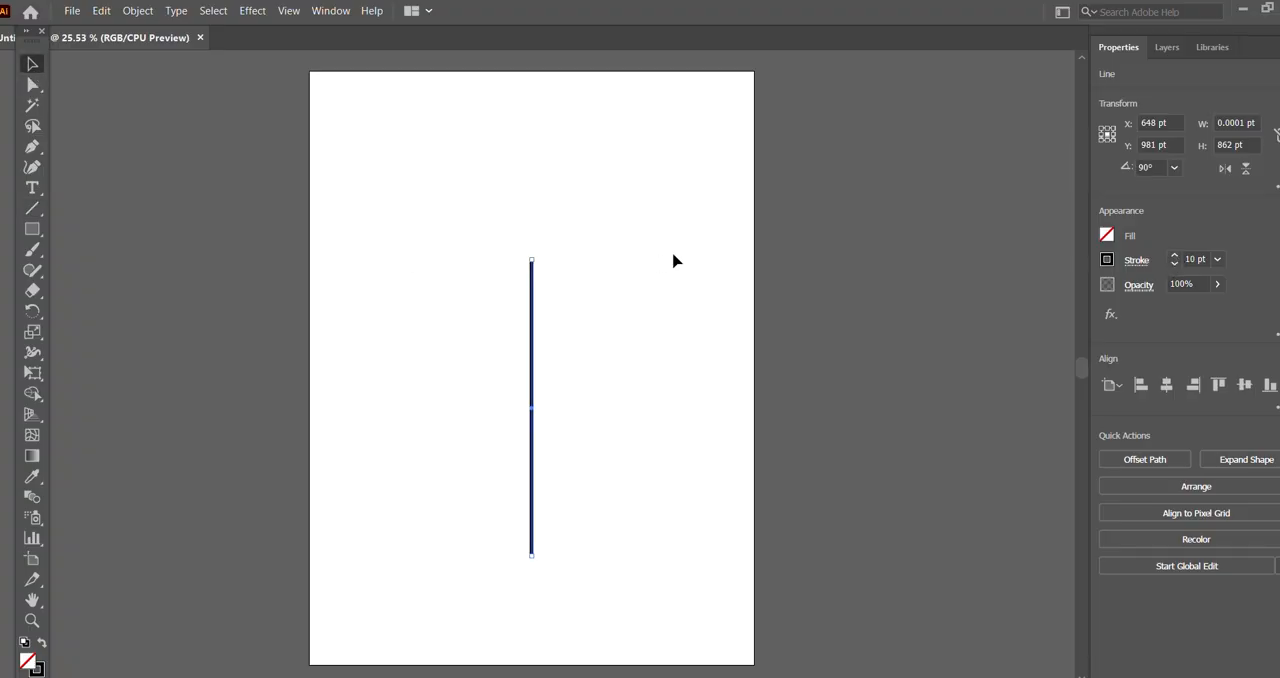
pyautogui.click(714, 224)
# Step: Draw an S-shaped curve with the Pen tool, starting near the line's upper end and rising to its left
pyautogui.click(37, 149)
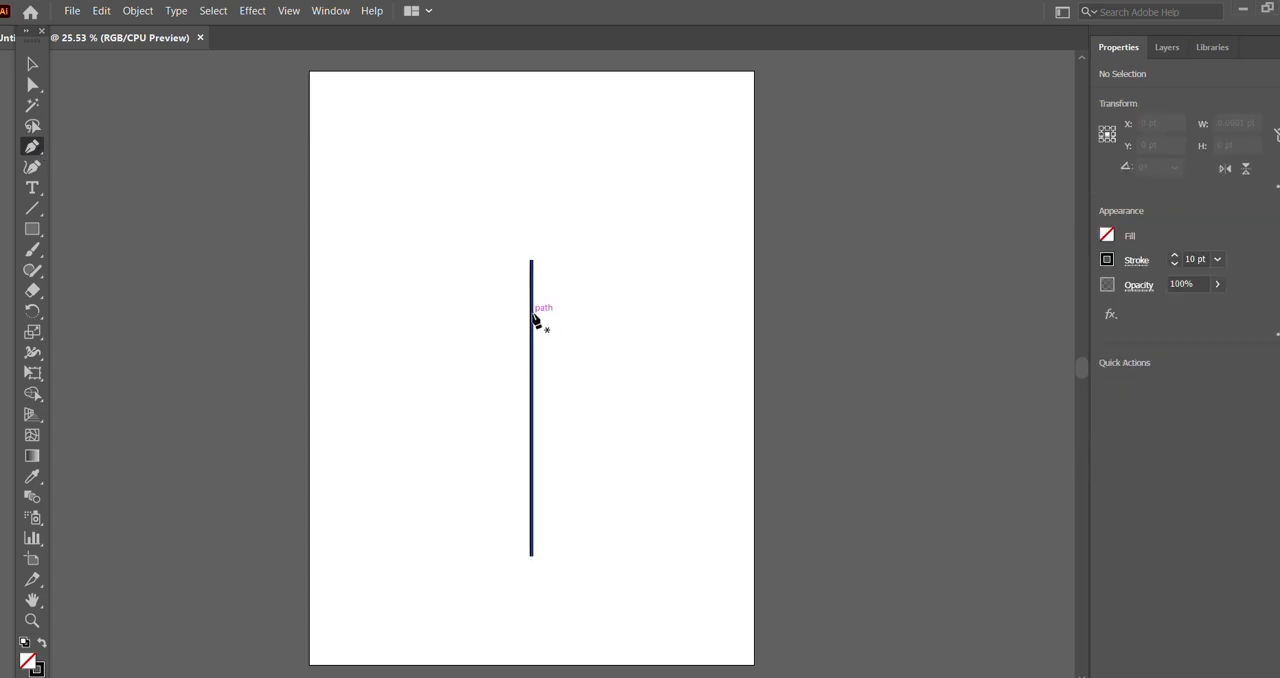
pyautogui.click(531, 313)
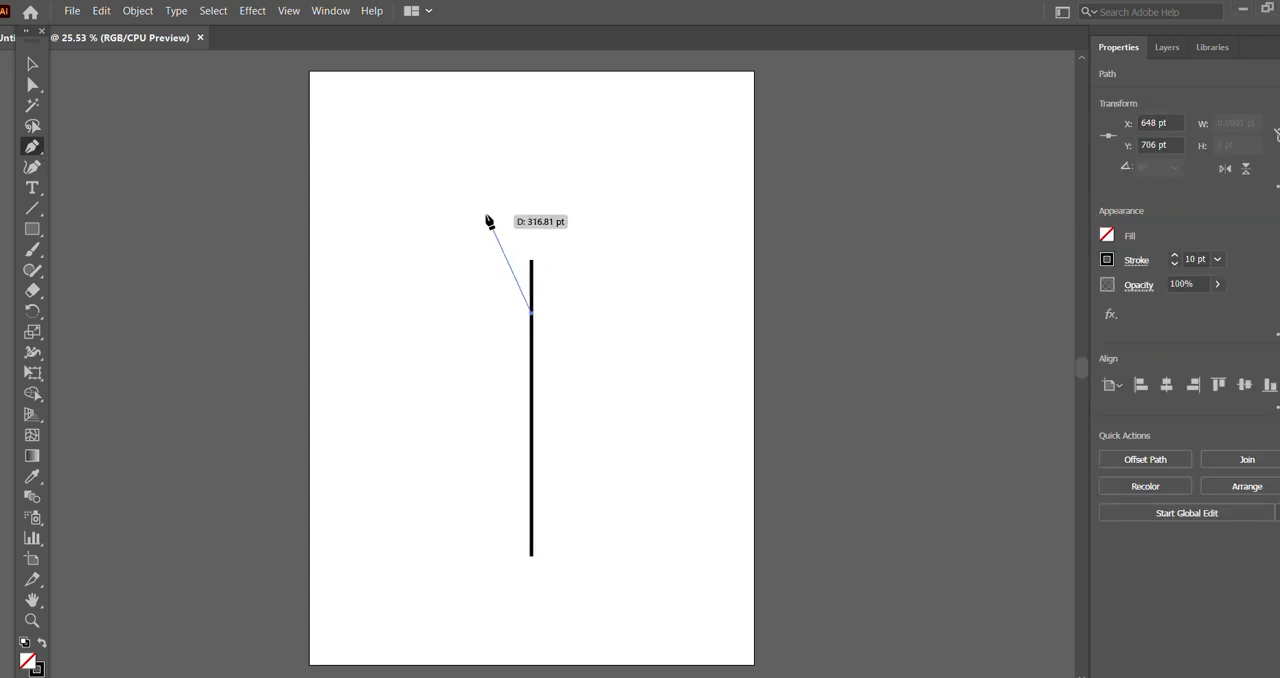
pyautogui.moveTo(485, 214); pyautogui.dragTo(506, 122)
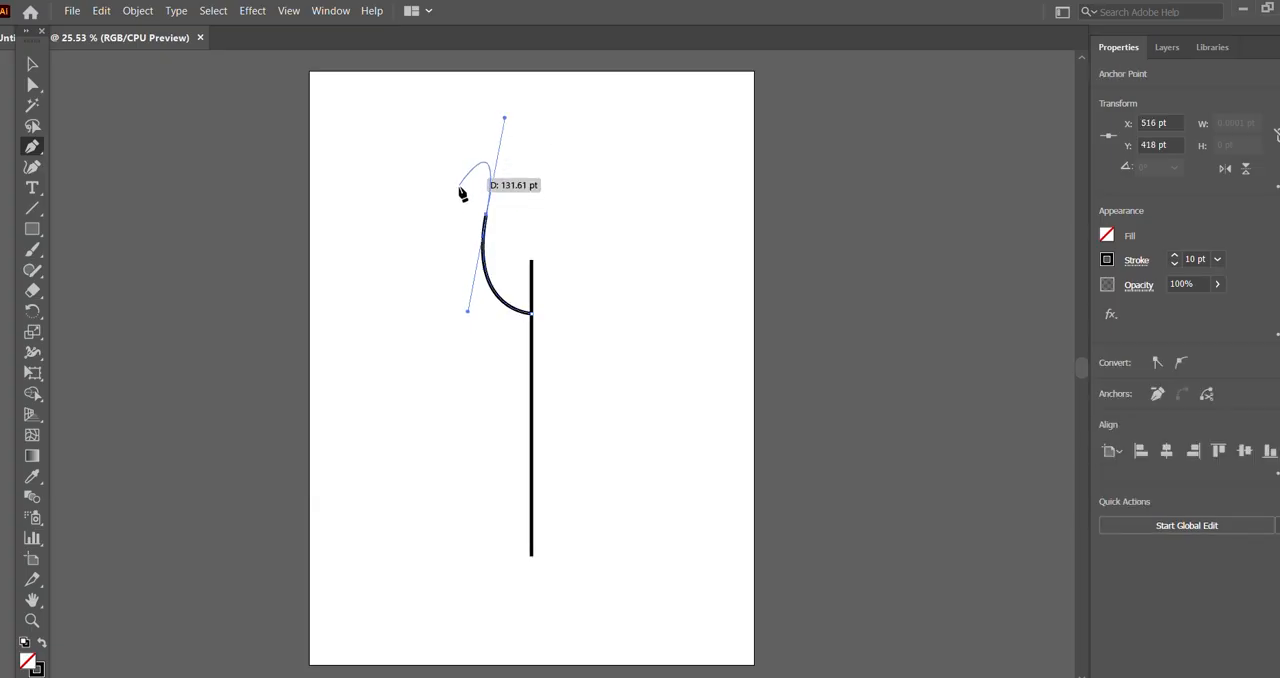
pyautogui.click(463, 121)
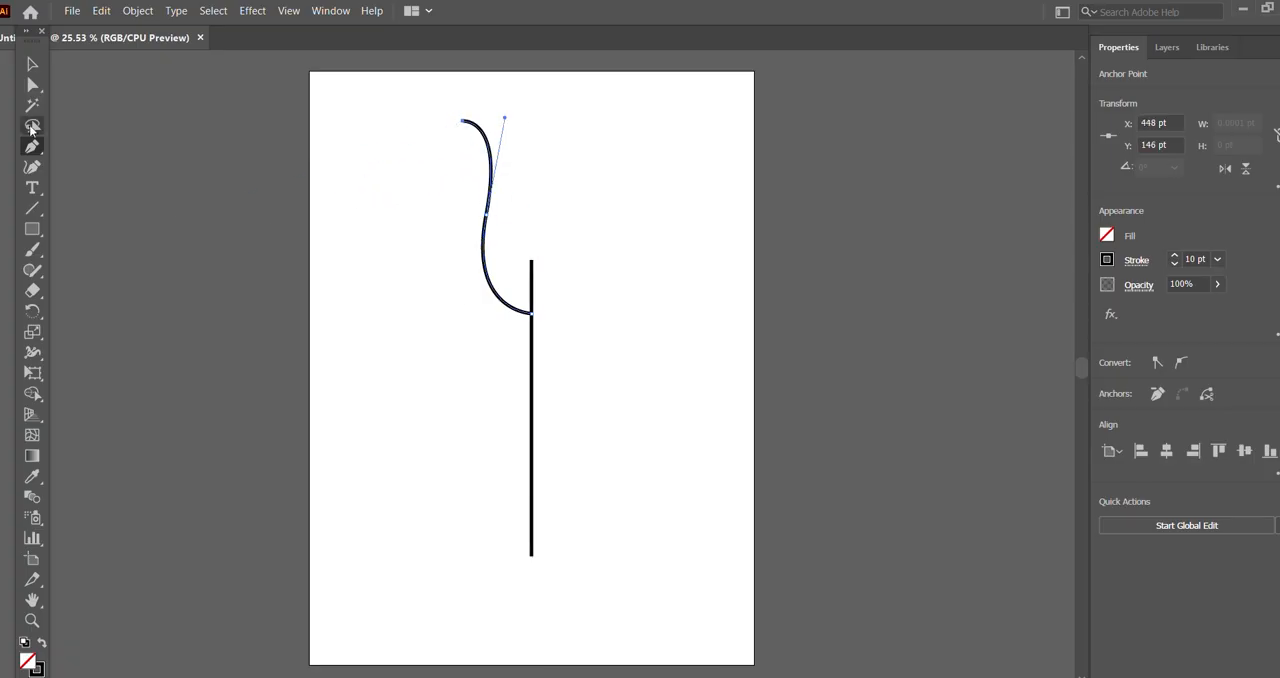
# Step: Try to reshape the curve's upper part by shortening its direction handle, and undo the change
pyautogui.click(35, 86)
pyautogui.moveTo(463, 121); pyautogui.dragTo(477, 160)
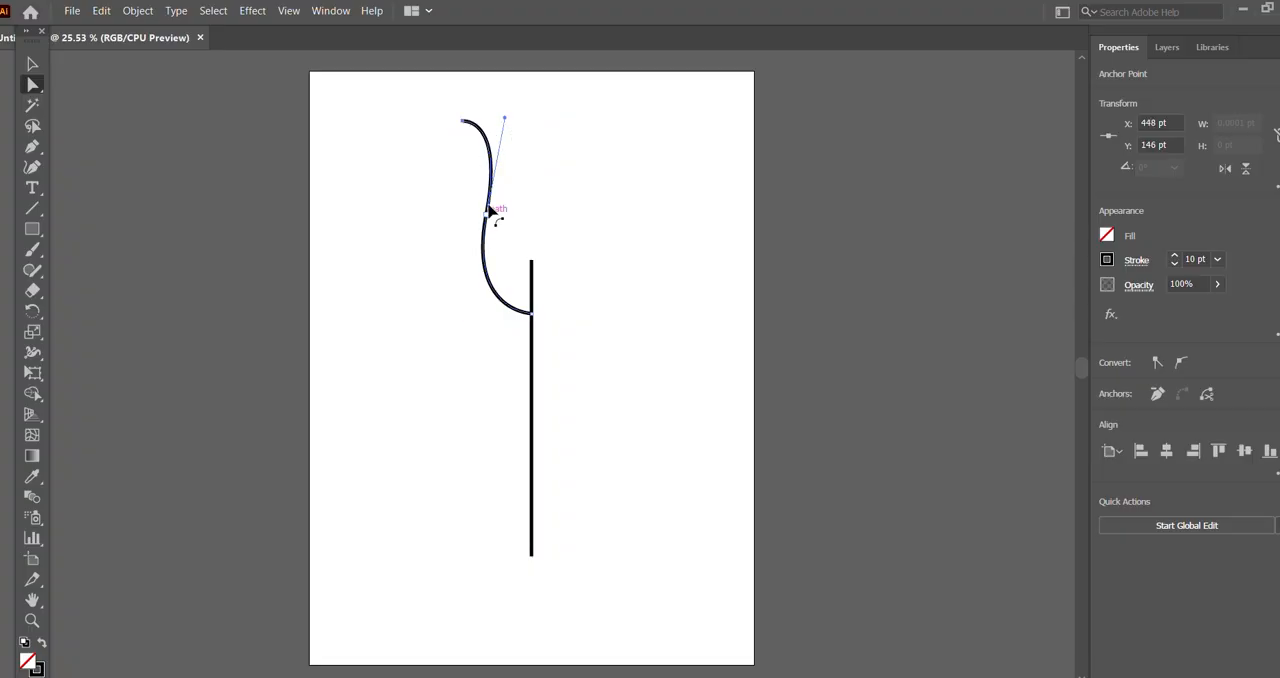
pyautogui.moveTo(505, 119); pyautogui.dragTo(497, 179)
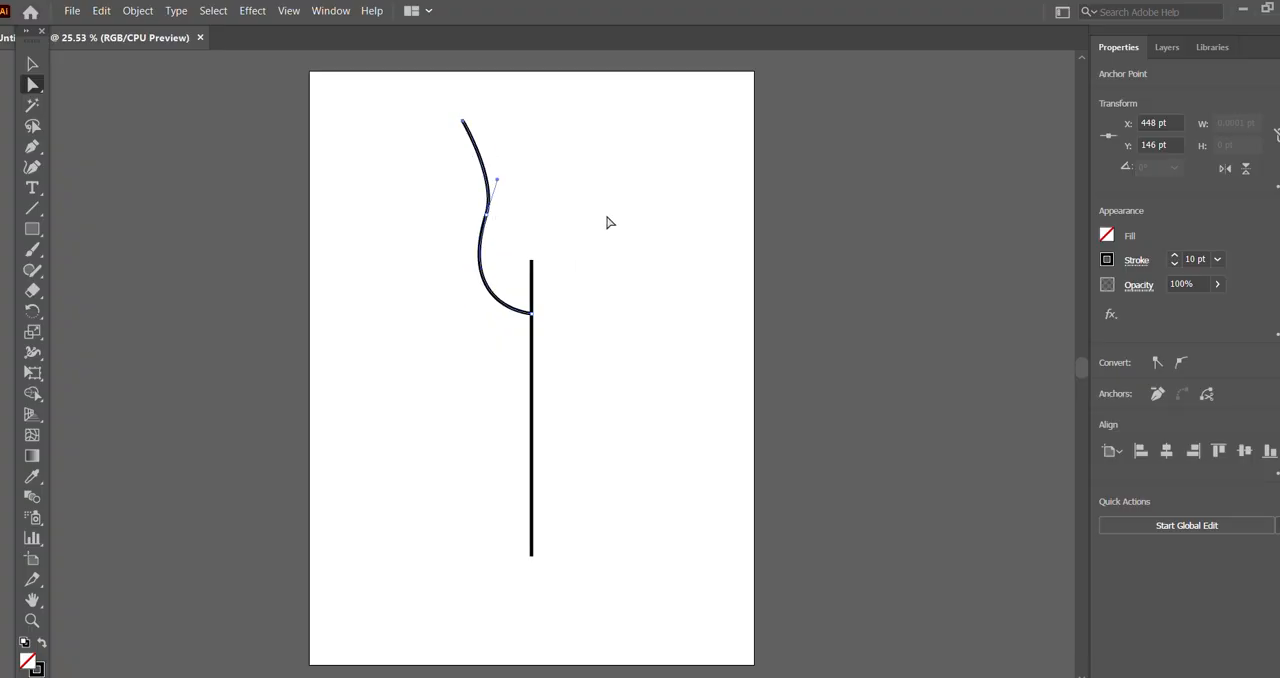
pyautogui.hotkey('ctrl', 'z')
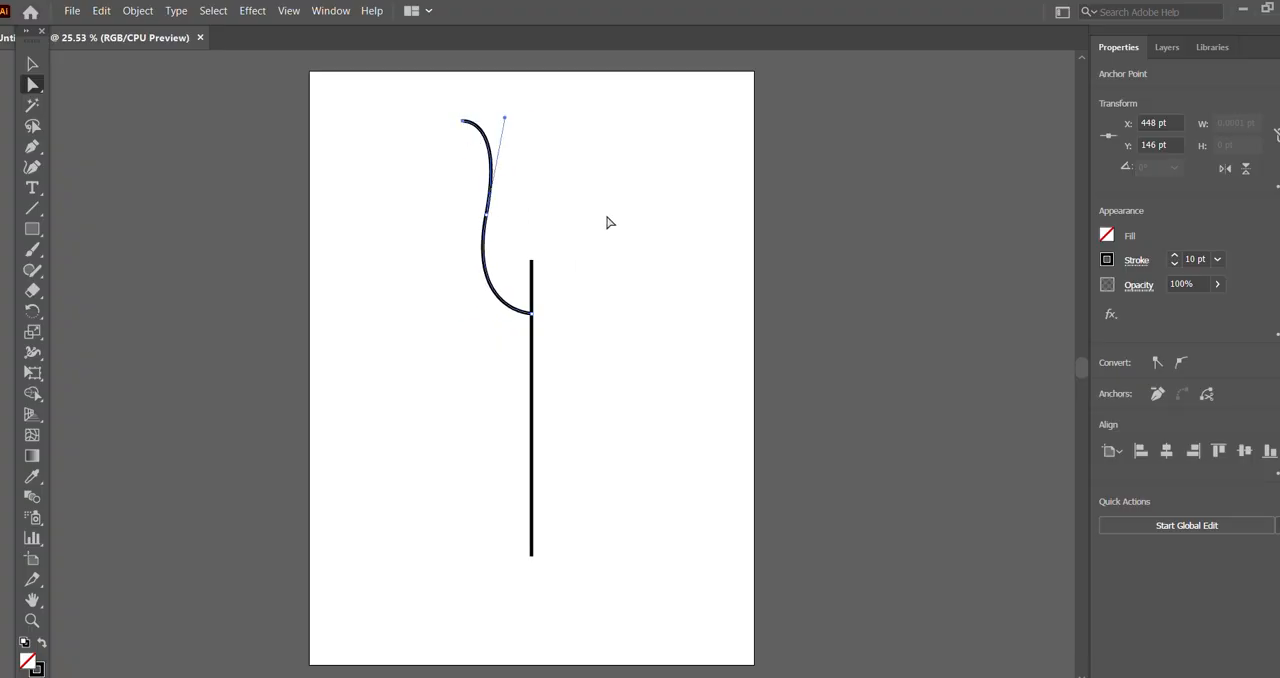
# Step: Squash the curve vertically to about 340 pt tall and move it slightly up along the line
pyautogui.click(32, 64)
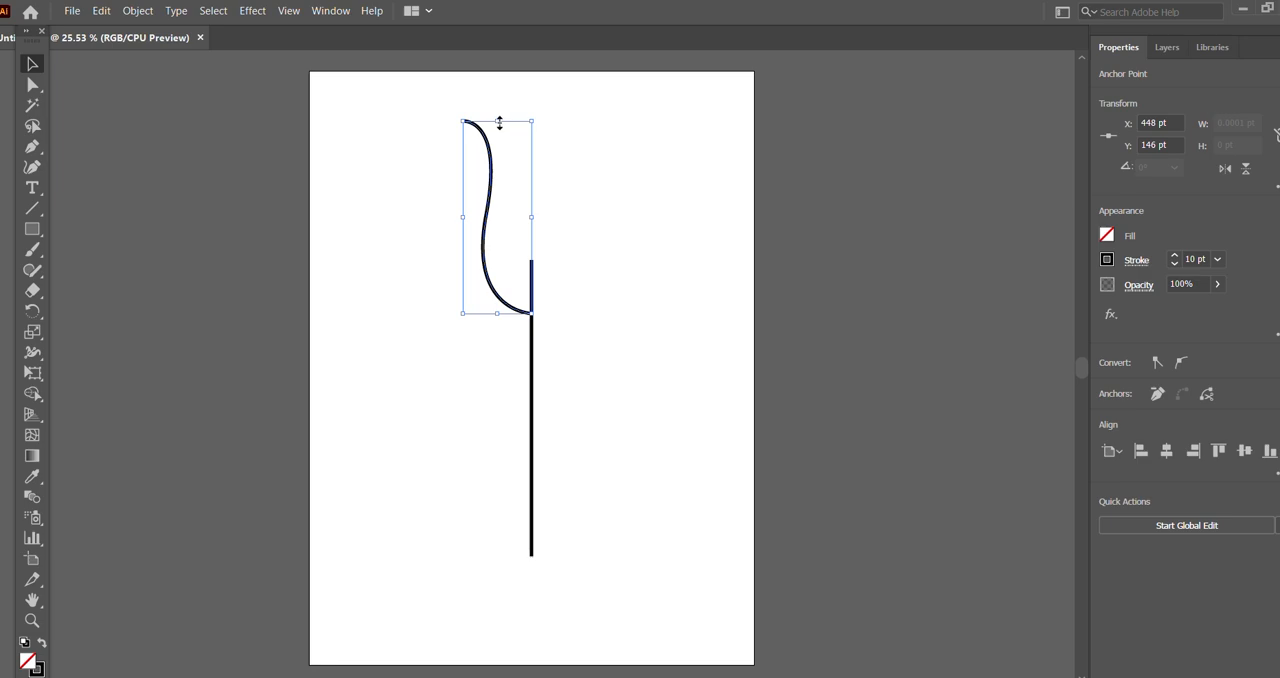
pyautogui.moveTo(501, 122); pyautogui.dragTo(494, 195)
pyautogui.click(618, 240)
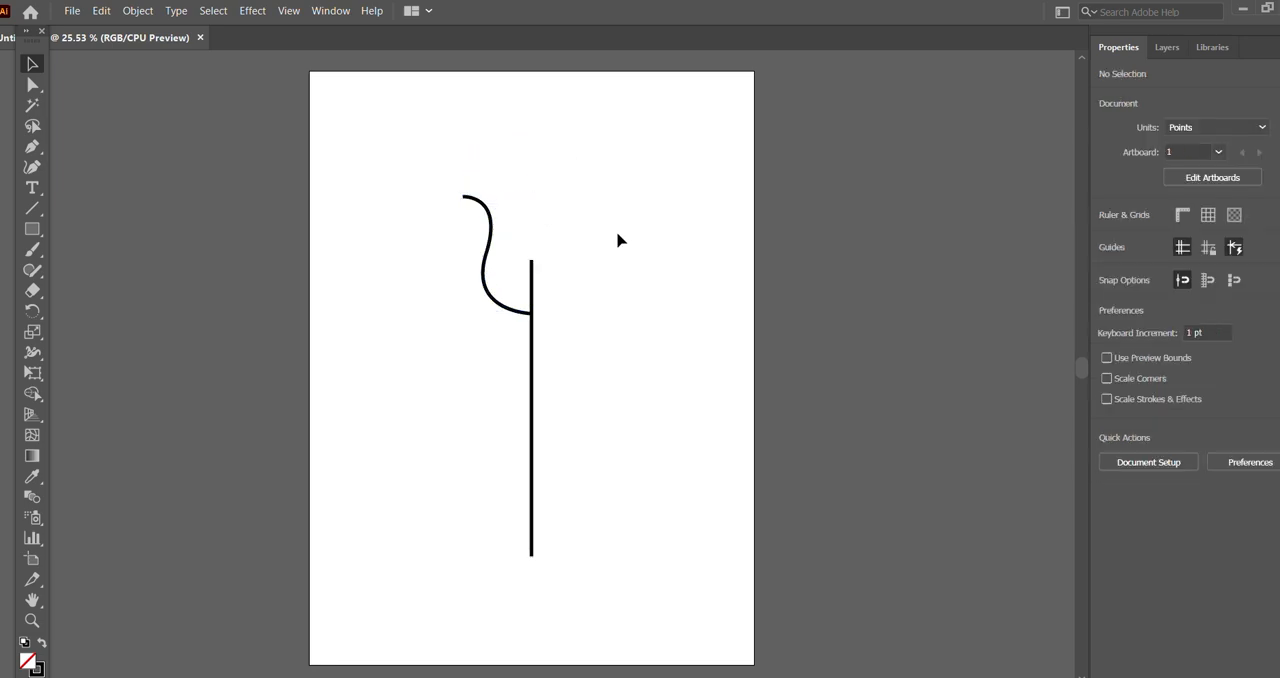
pyautogui.moveTo(487, 290); pyautogui.dragTo(487, 284)
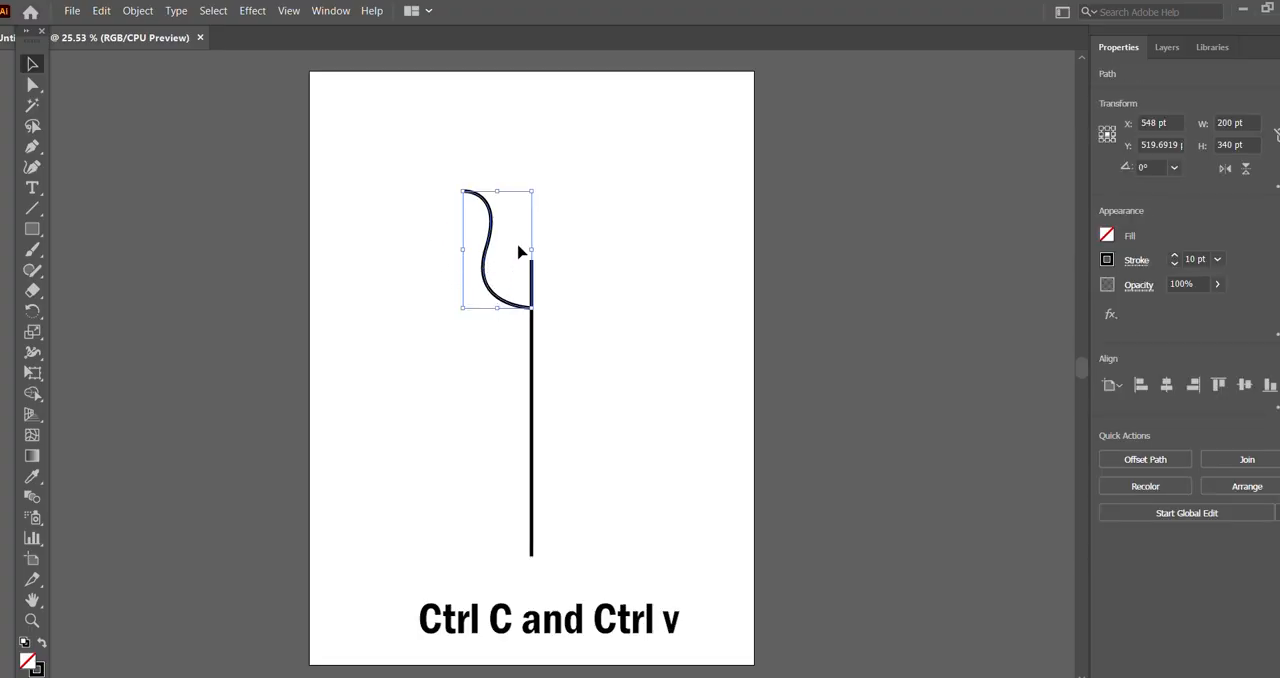
# Step: Paste a copy of the curve exactly over the original and reflect it across the vertical axis
pyautogui.hotkey('ctrl', 'v')
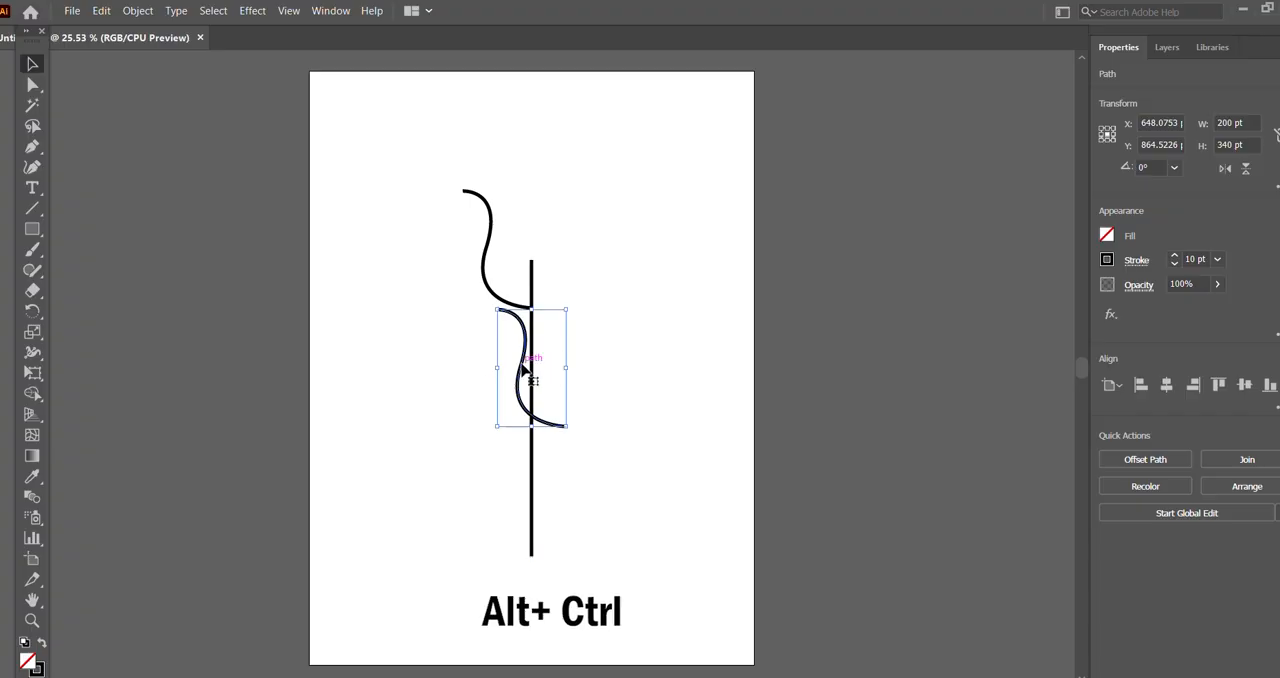
pyautogui.moveTo(522, 370); pyautogui.dragTo(489, 247)
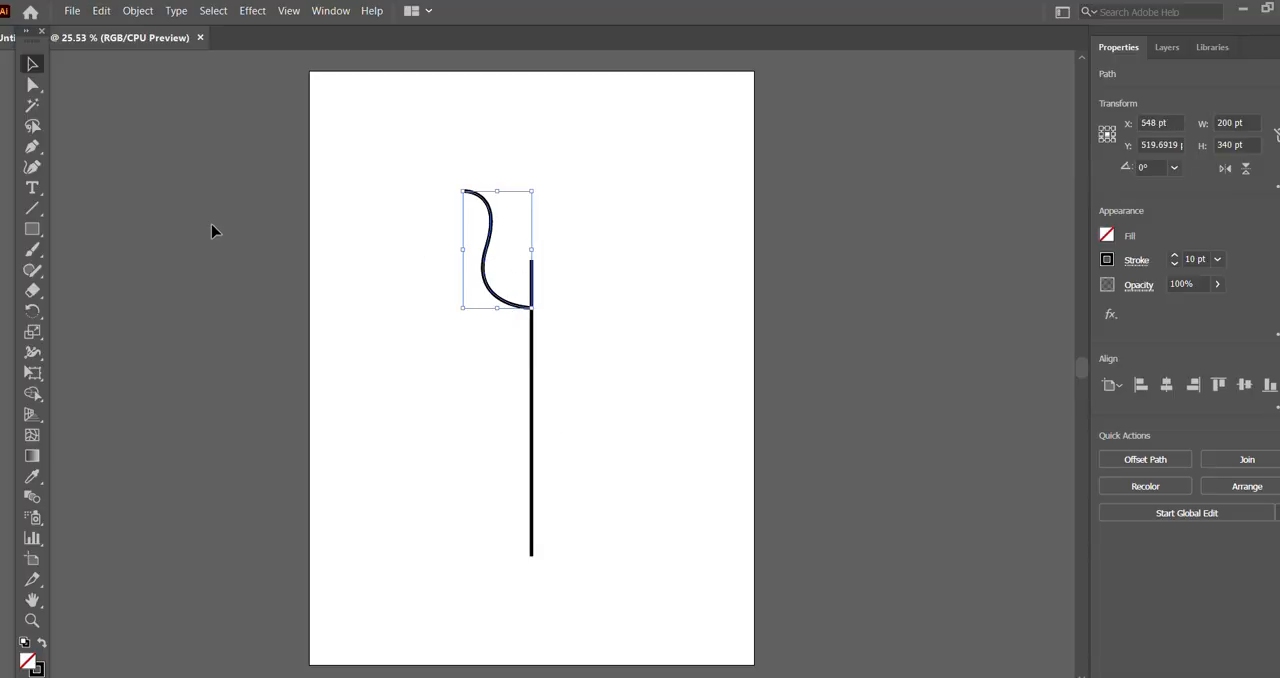
pyautogui.click(143, 12)
pyautogui.moveTo(175, 30)
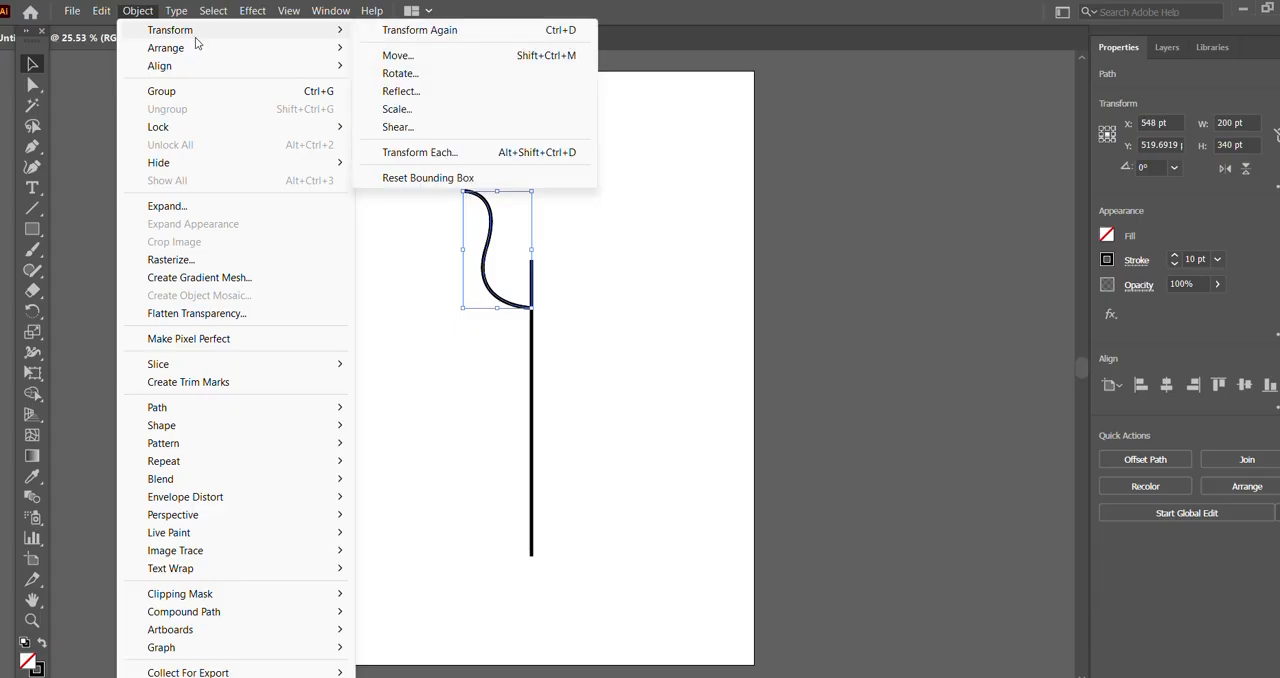
pyautogui.click(585, 91)
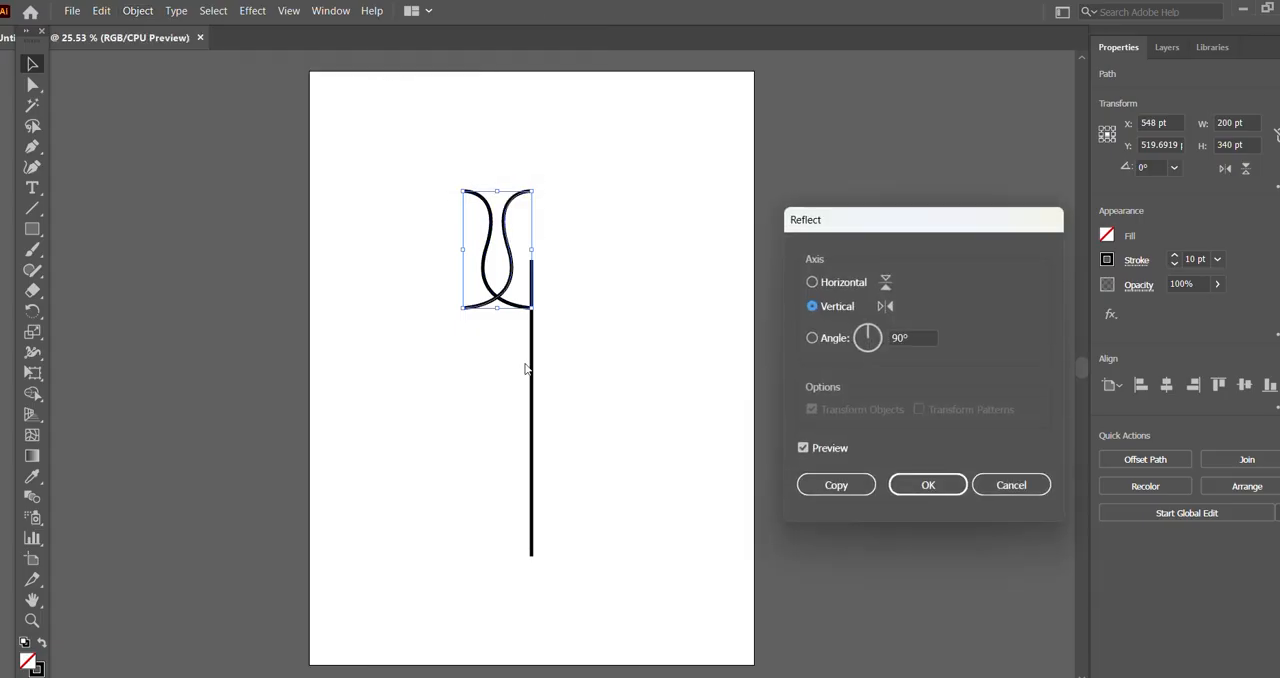
pyautogui.click(816, 283)
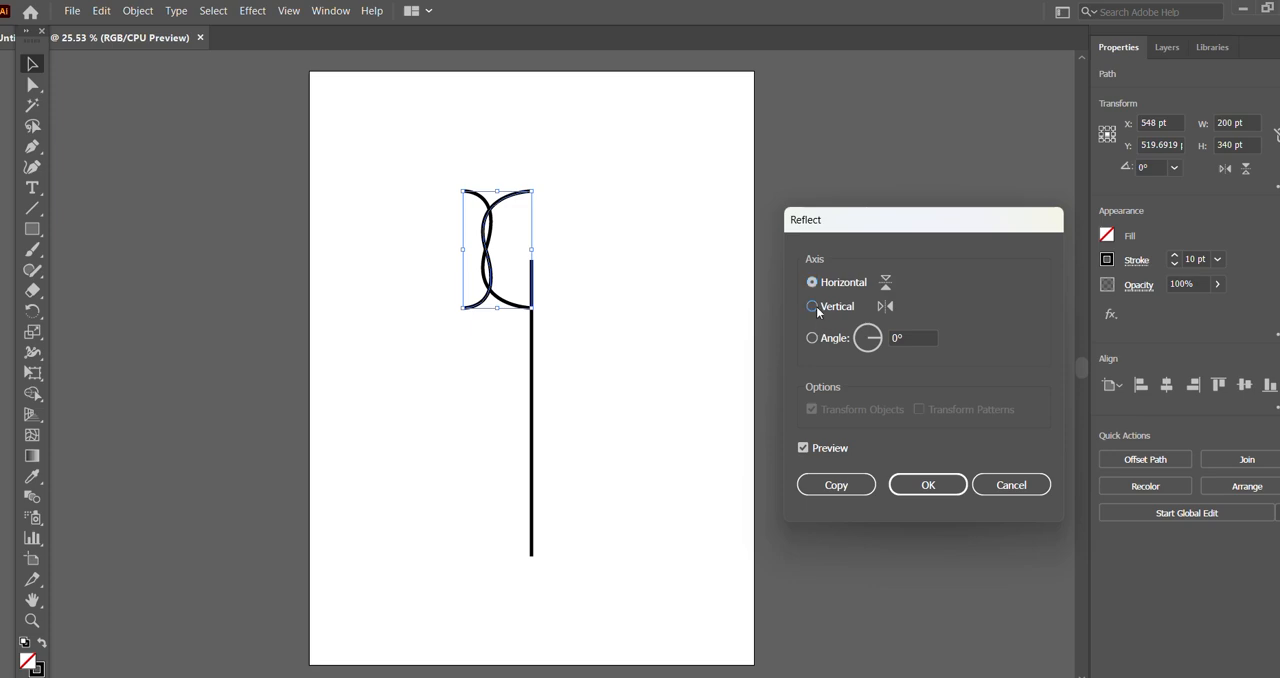
pyautogui.click(816, 306)
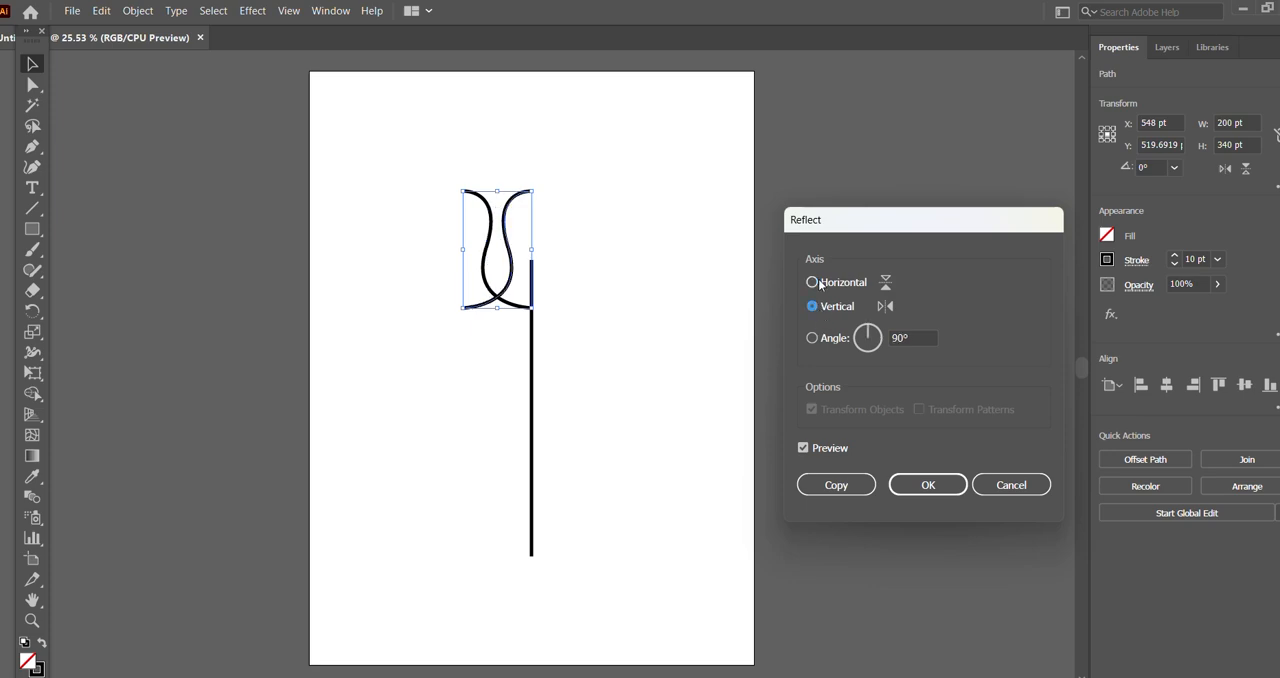
pyautogui.click(929, 485)
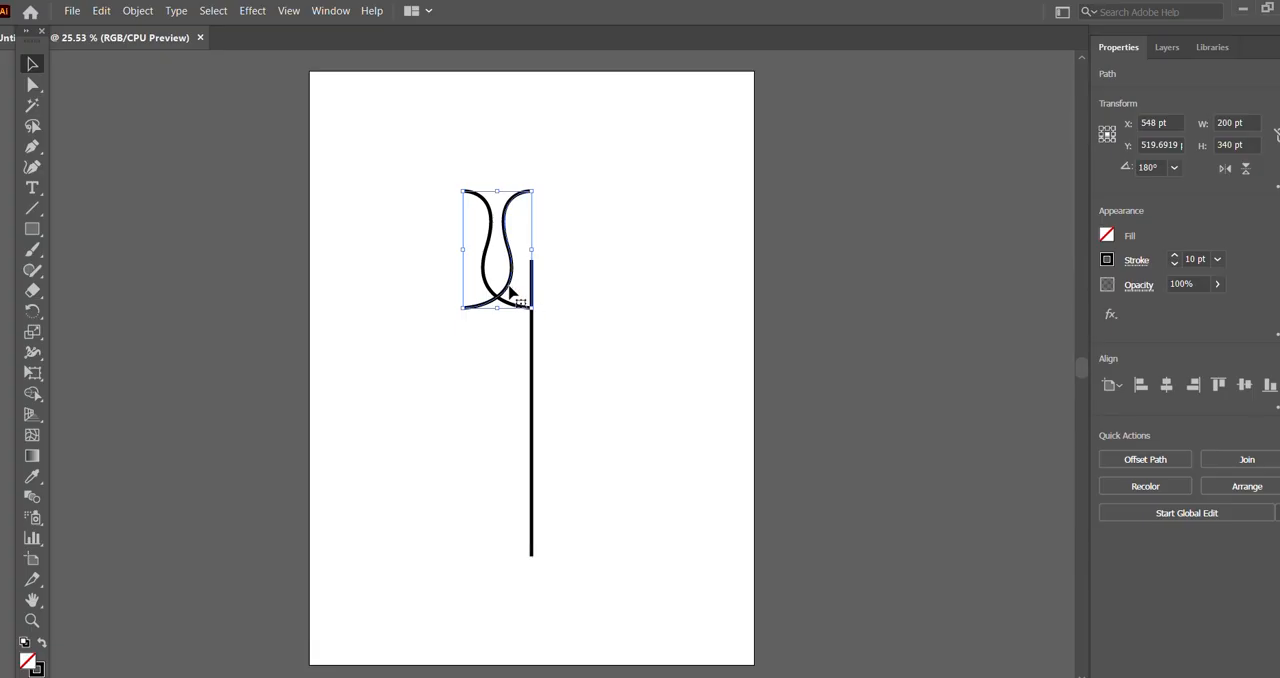
# Step: Move the mirrored curve to the right side of the line so both curves' lower ends meet there
pyautogui.moveTo(509, 287); pyautogui.dragTo(578, 291)
pyautogui.click(577, 354)
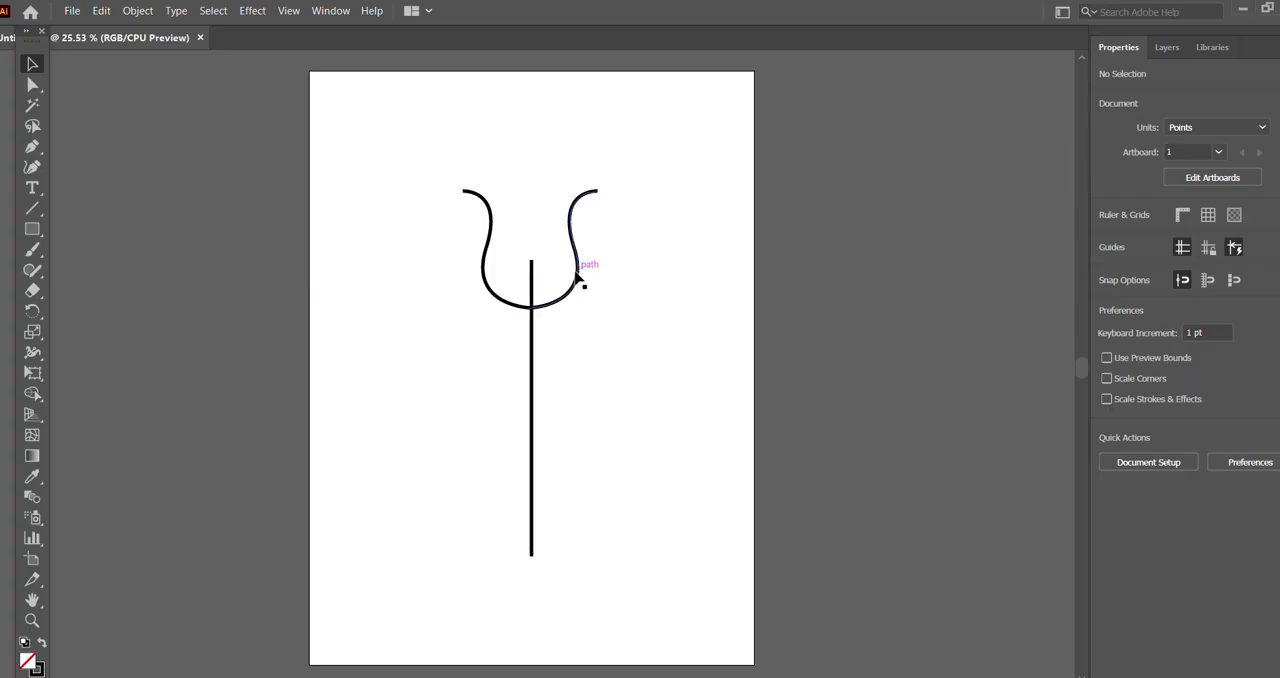
pyautogui.moveTo(582, 274); pyautogui.dragTo(583, 278)
pyautogui.click(666, 246)
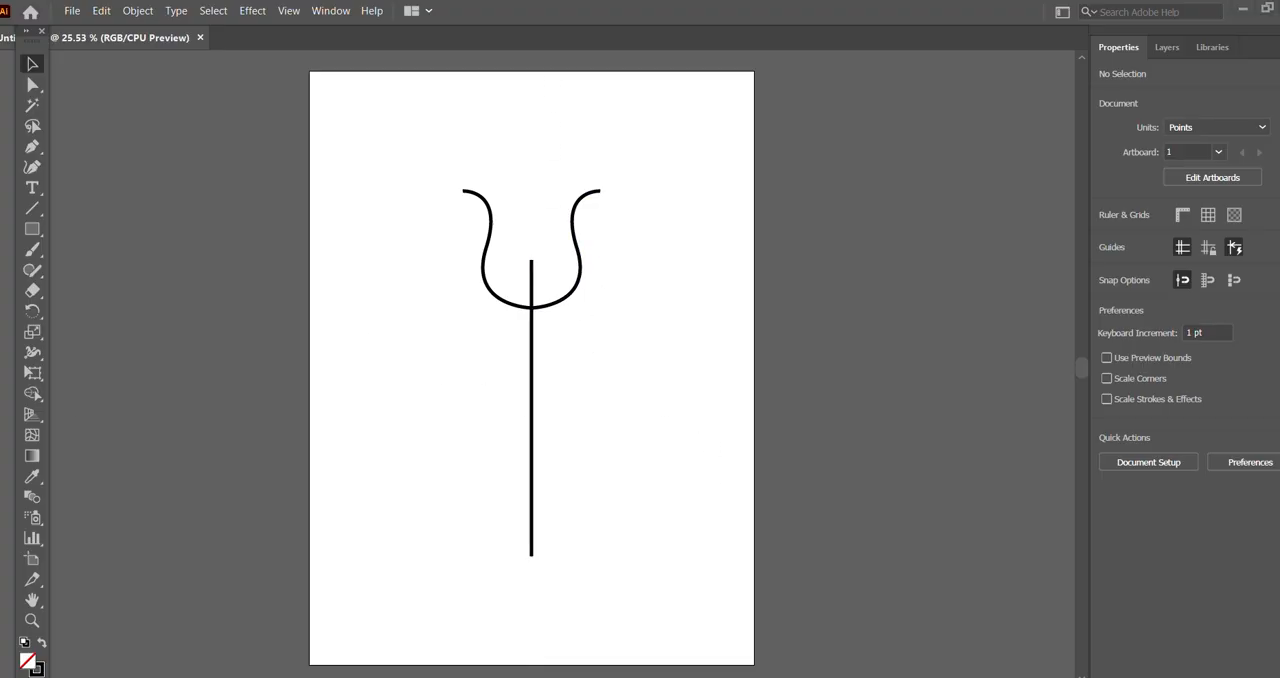
# Step: Create a 3-sided polygon with a 50 pt radius to the left of the vertical line
pyautogui.click(34, 236)
pyautogui.rightClick(41, 236)
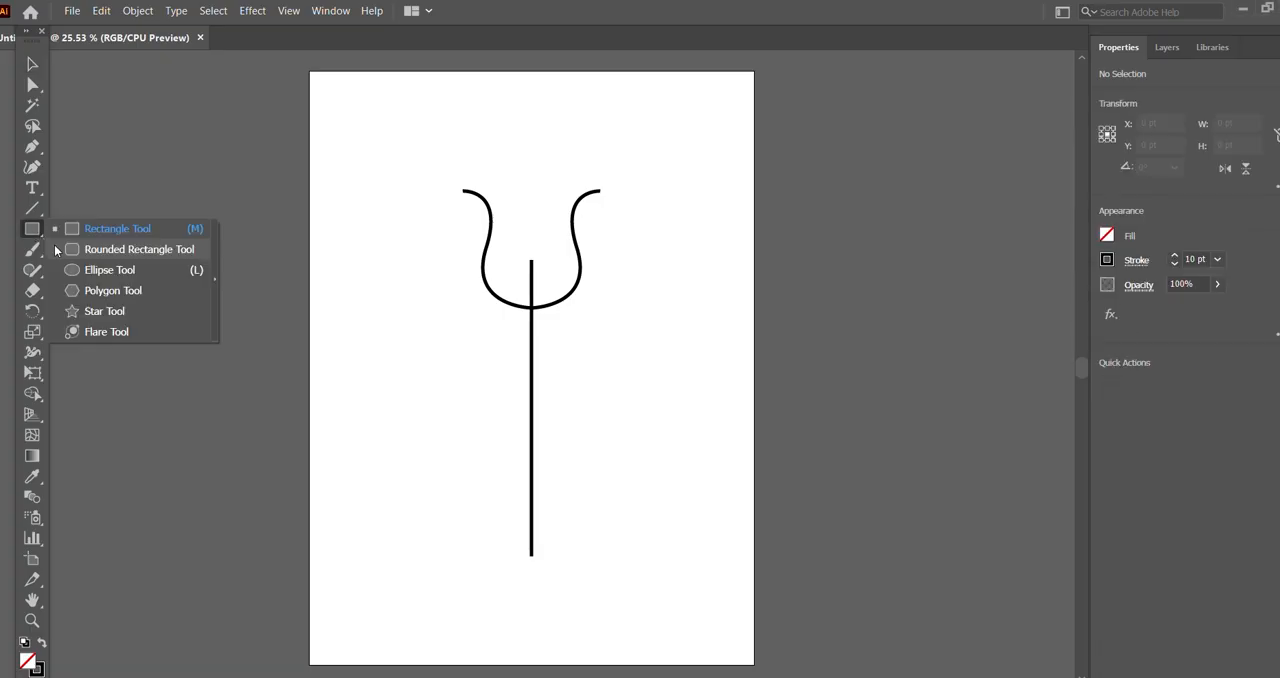
pyautogui.click(115, 291)
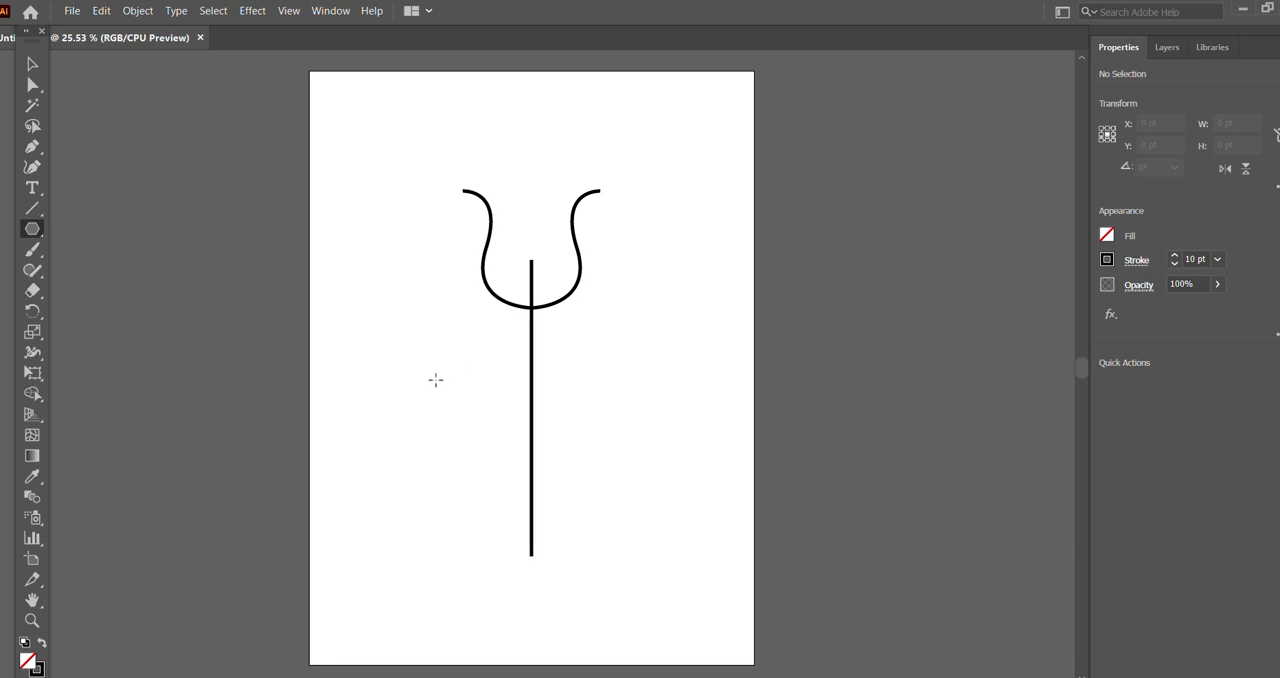
pyautogui.click(435, 379)
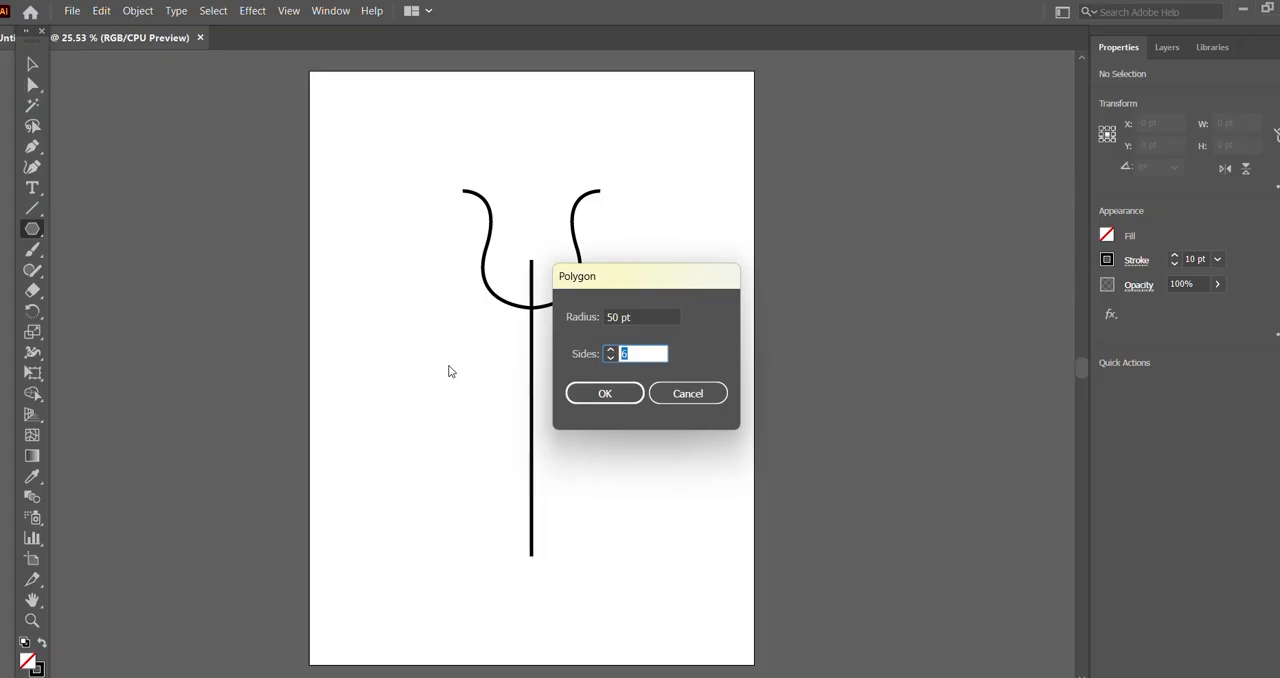
pyautogui.write('3')
pyautogui.click(612, 393)
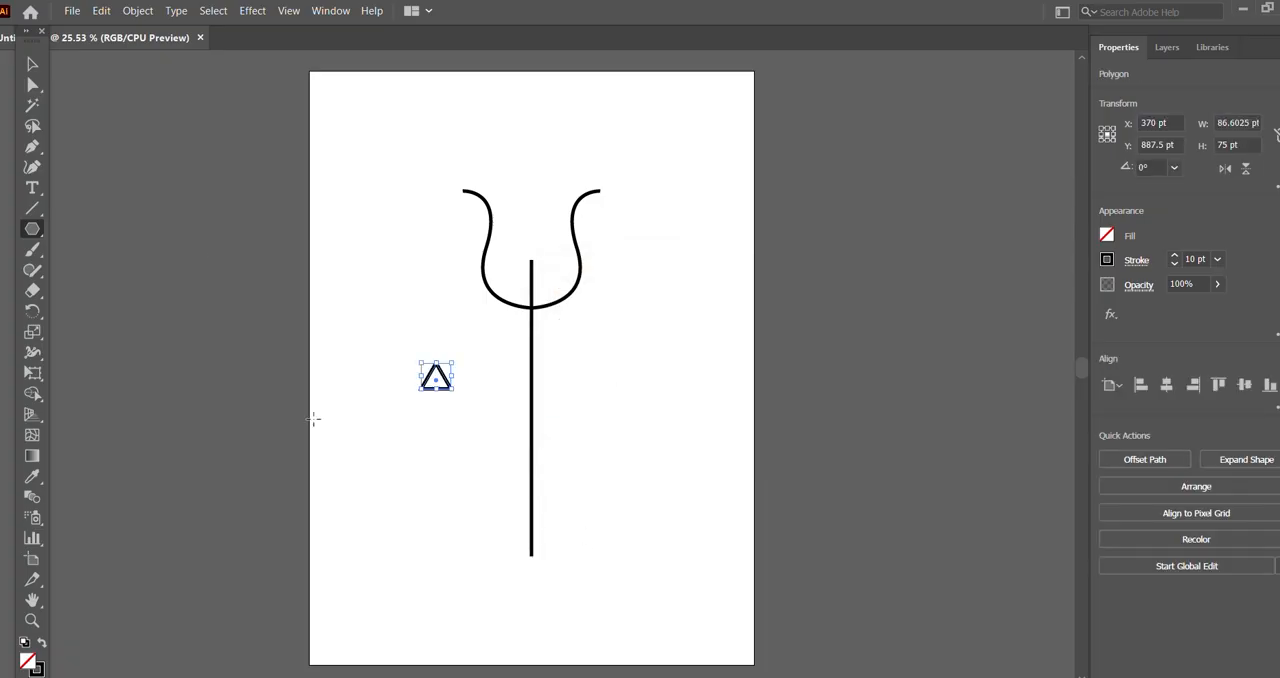
# Step: Fill the triangle with black and set its stroke to none
pyautogui.click(27, 67)
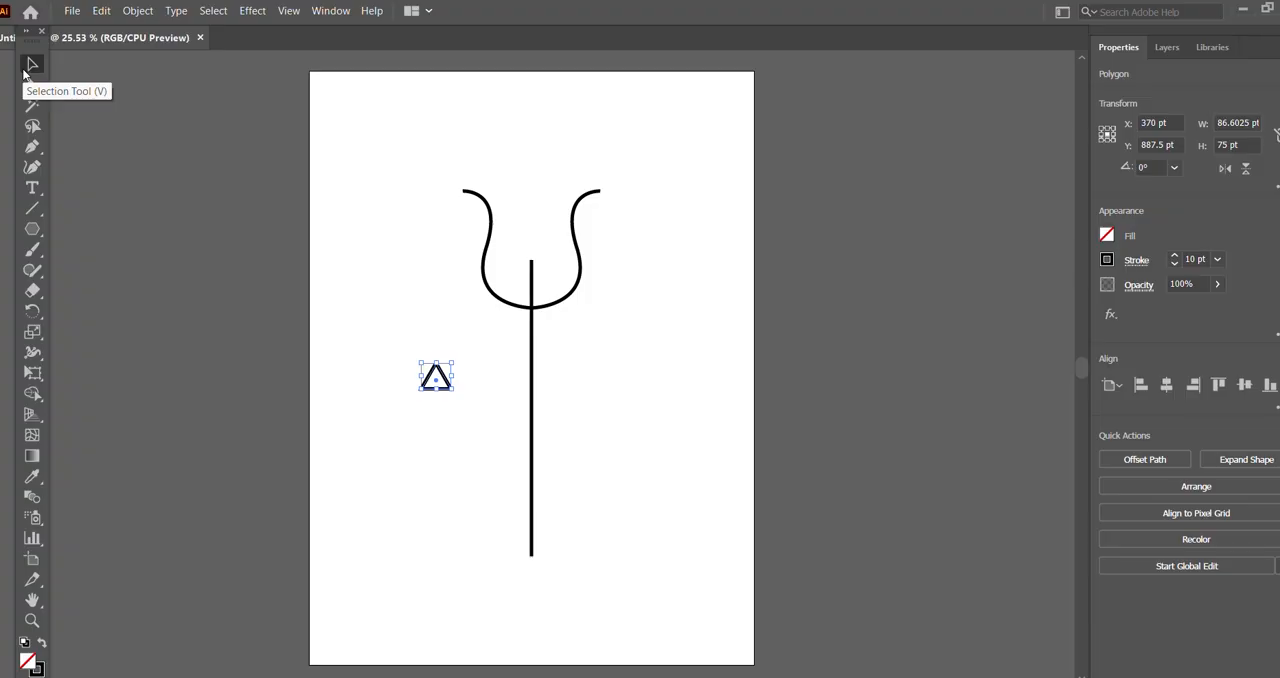
pyautogui.click(1106, 236)
pyautogui.click(955, 299)
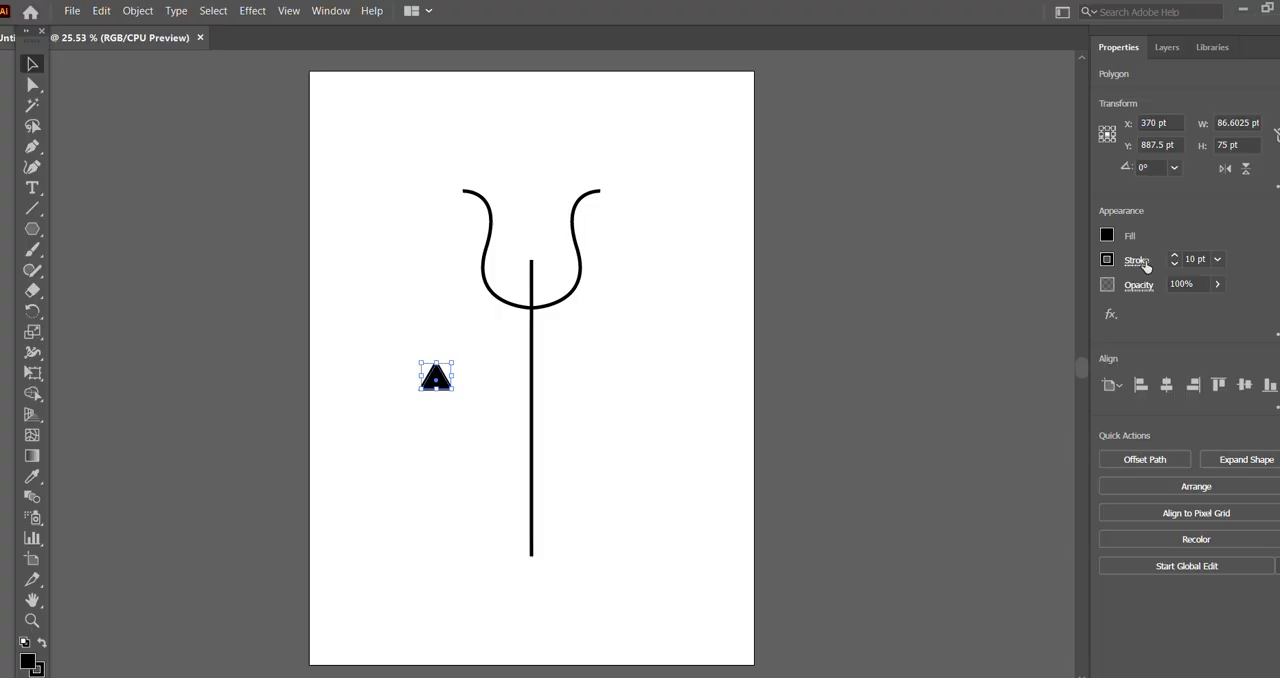
pyautogui.click(1107, 260)
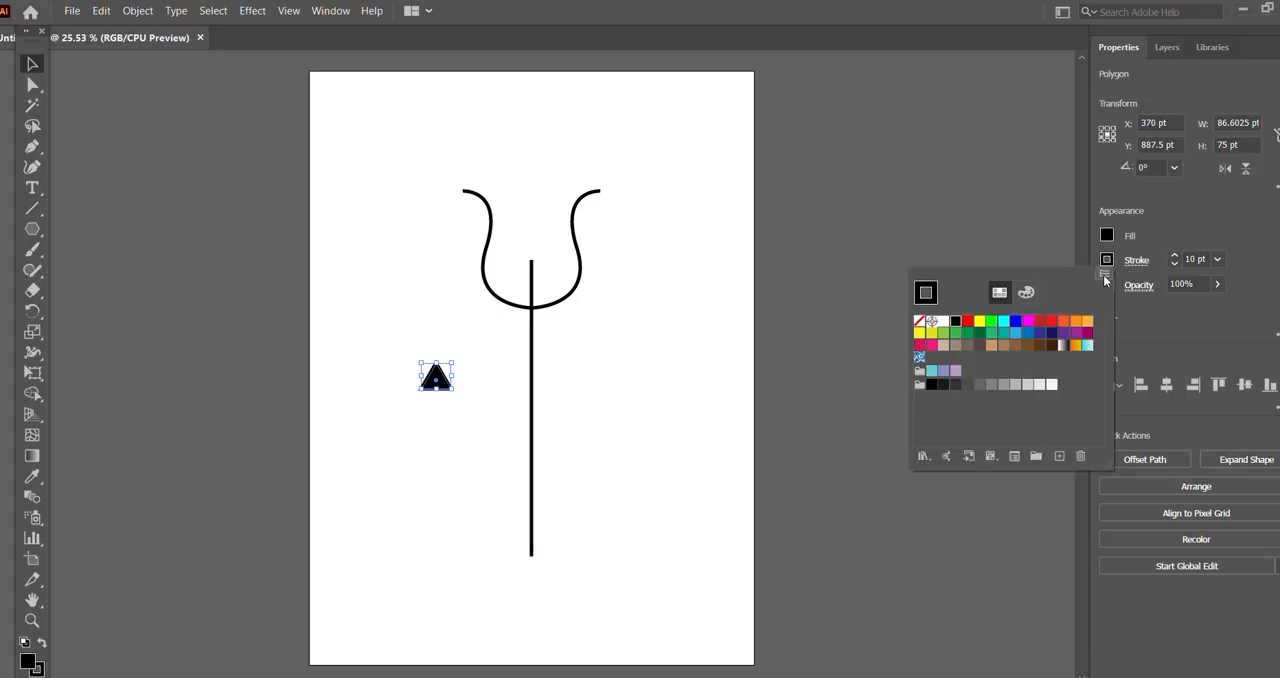
pyautogui.click(920, 323)
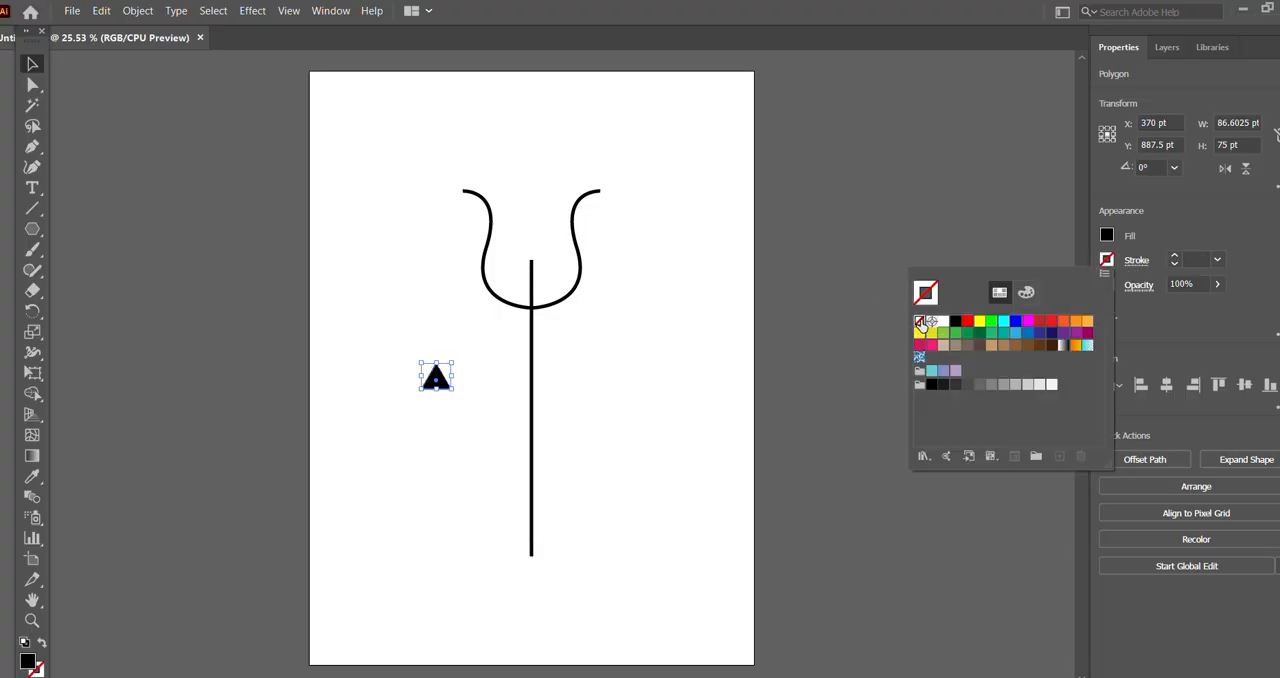
# Step: Move the triangle onto the upper end of the vertical line, centred on it as a tip
pyautogui.click(32, 65)
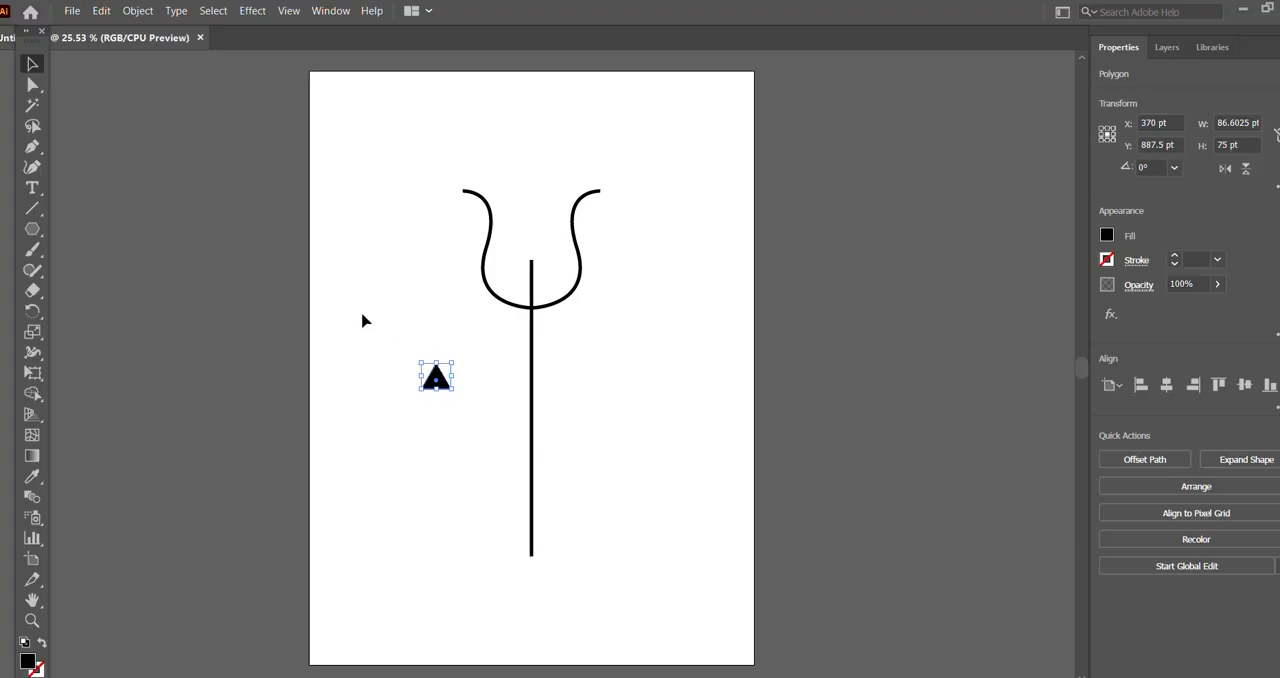
pyautogui.click(369, 314)
pyautogui.moveTo(440, 382); pyautogui.dragTo(540, 262)
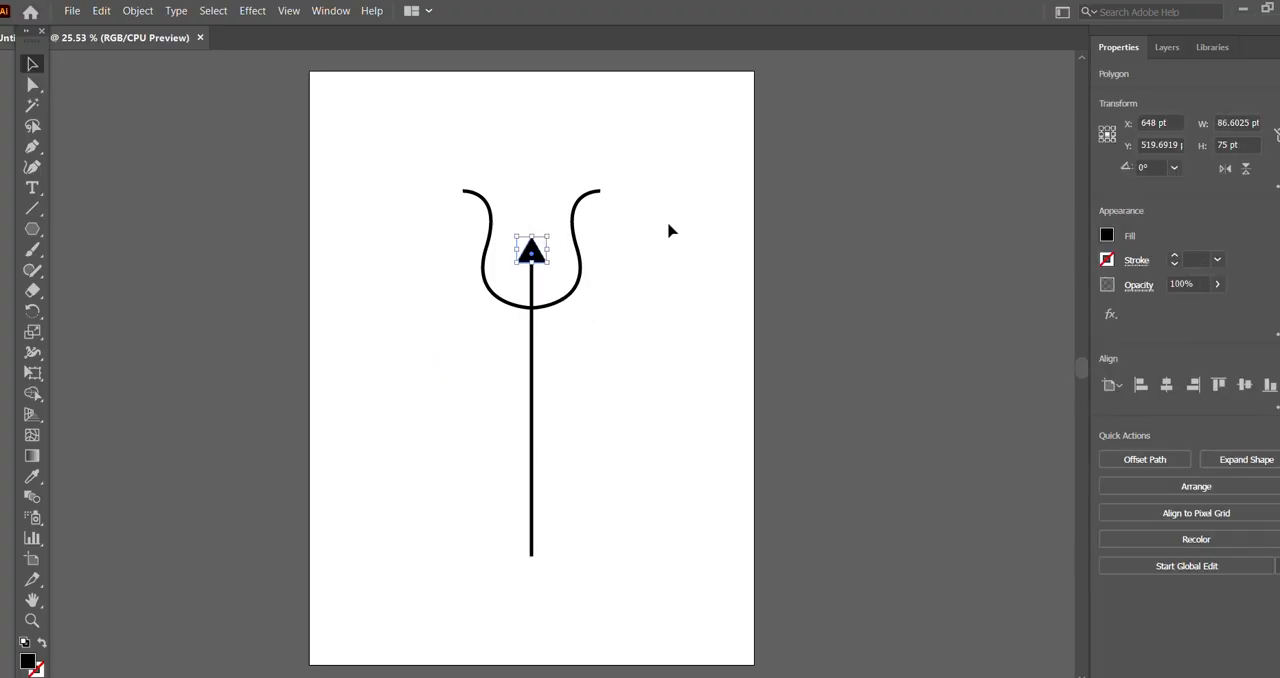
# Step: Duplicate the black triangle tip at the upper end of the vertical line
pyautogui.click(669, 229)
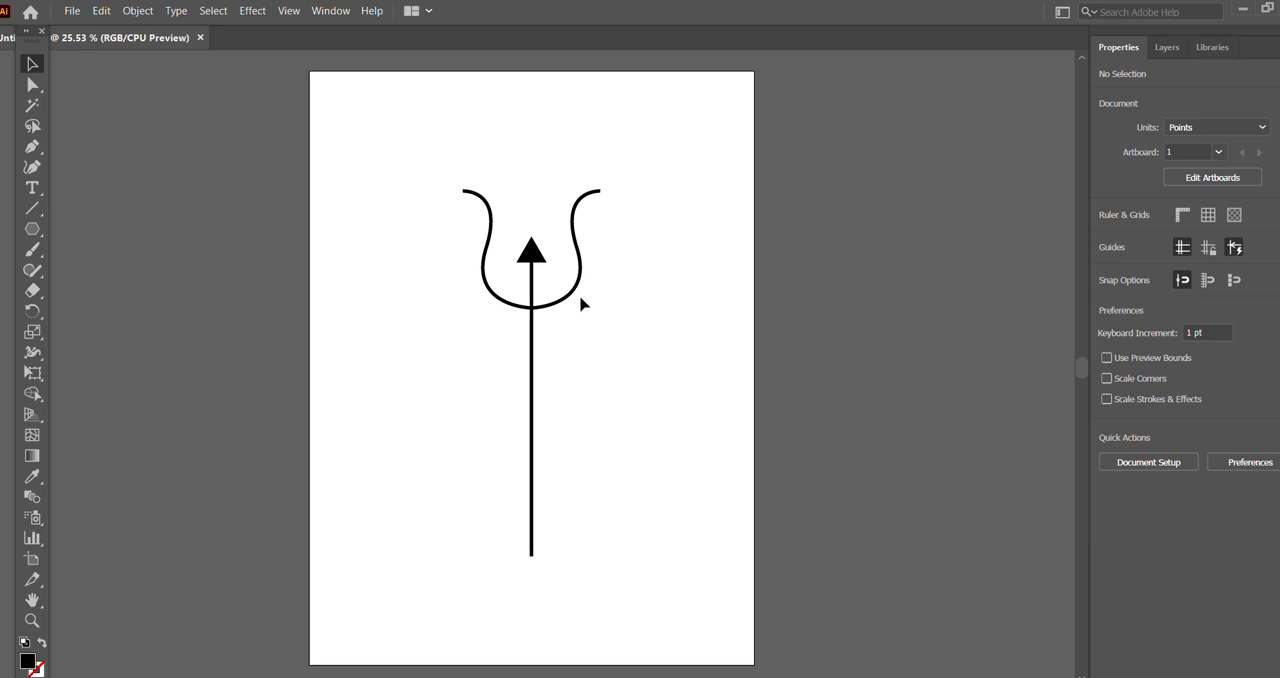
pyautogui.click(531, 257)
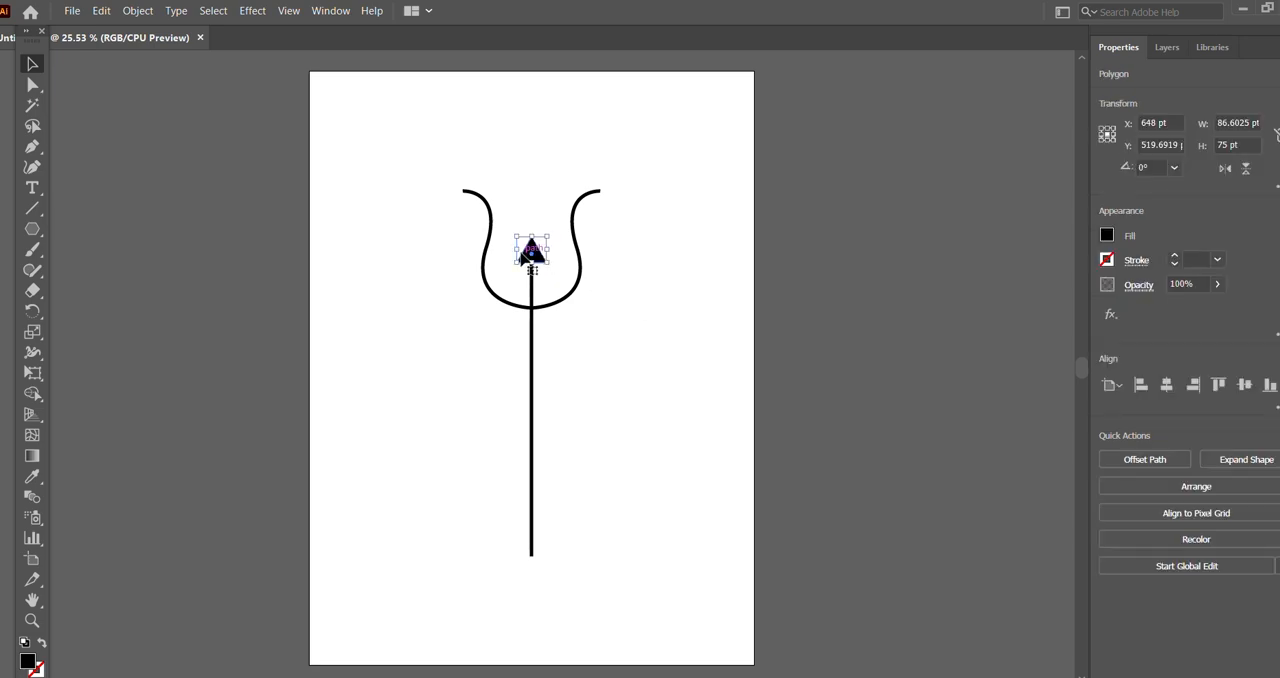
pyautogui.hotkey('ctrl', 'v')
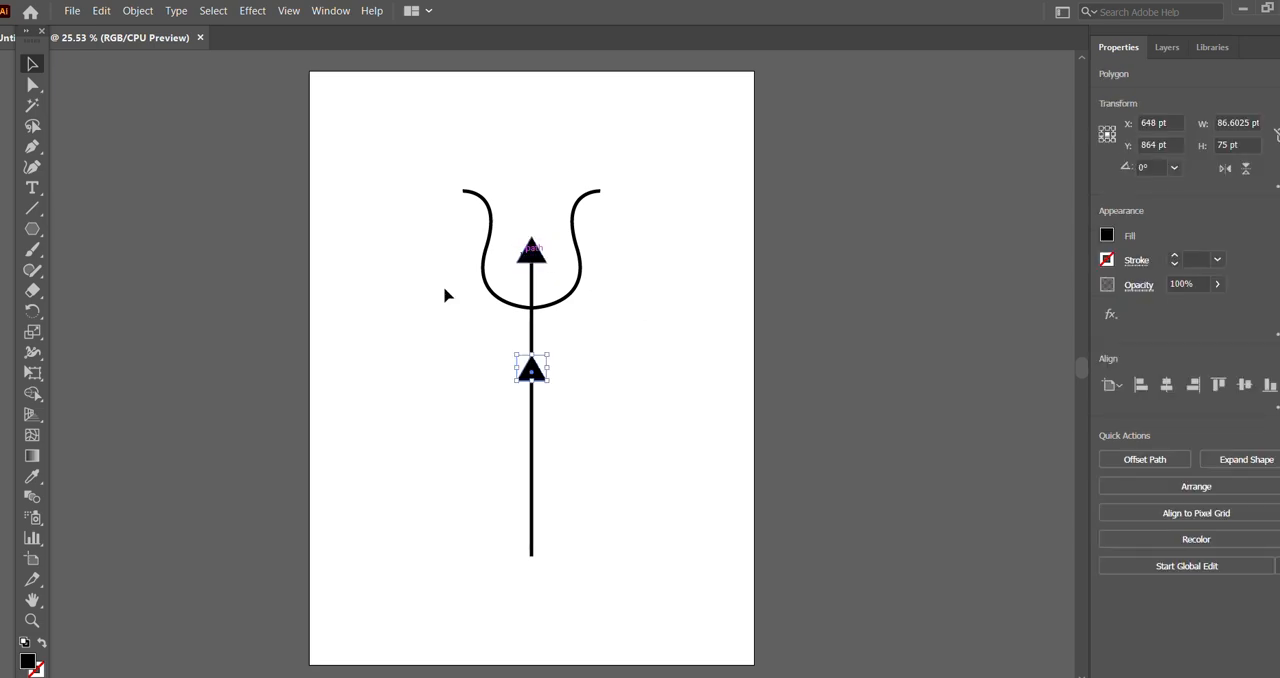
# Step: Reflect the triangle copy across the horizontal axis and move it onto the lower end of the vertical line, pointing down
pyautogui.click(137, 11)
pyautogui.moveTo(175, 32)
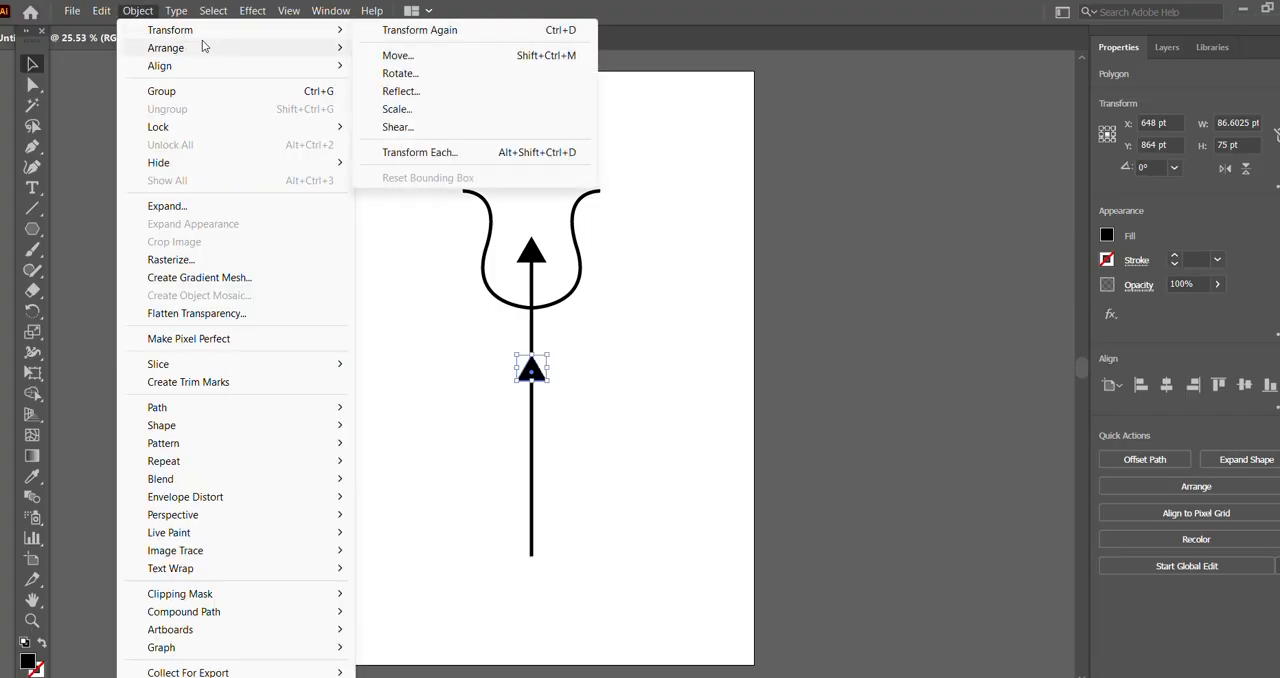
pyautogui.click(404, 94)
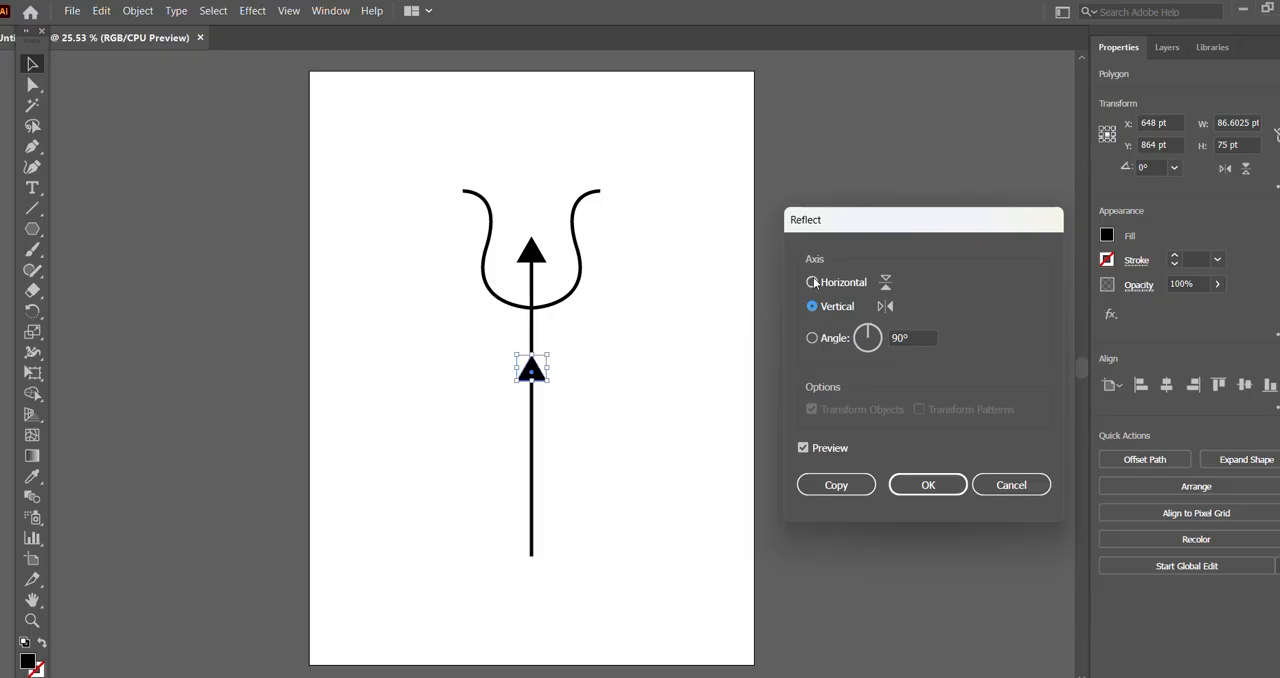
pyautogui.click(813, 282)
pyautogui.click(928, 484)
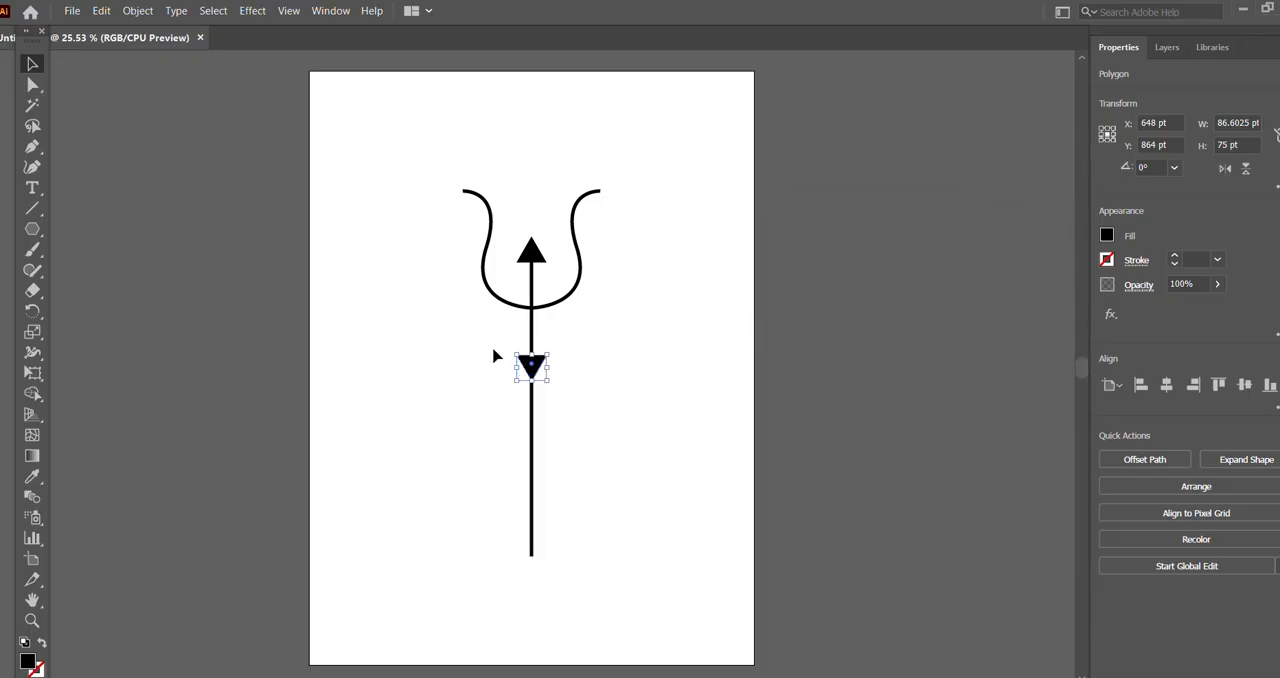
pyautogui.moveTo(531, 367); pyautogui.dragTo(534, 564)
pyautogui.click(614, 506)
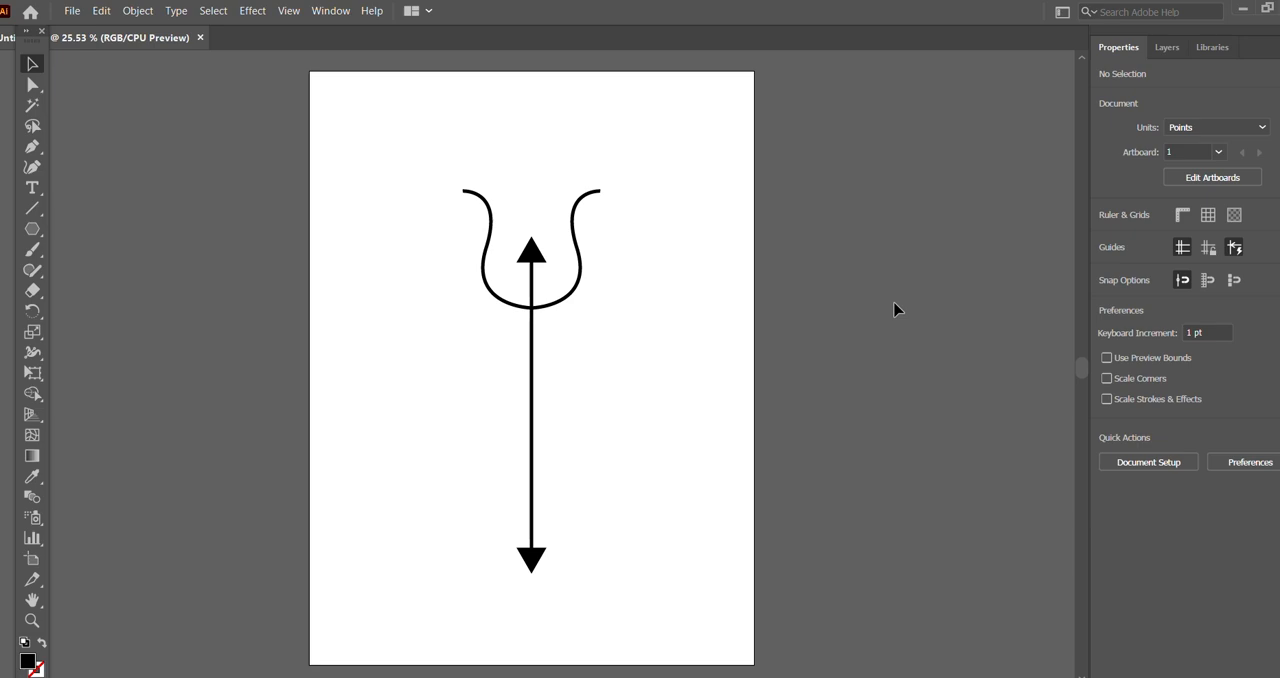
# Step: Draw a curved Pen segment from the vertical line's middle at about X 660, Y 924 pt up to X 892, Y 770 pt
pyautogui.click(34, 149)
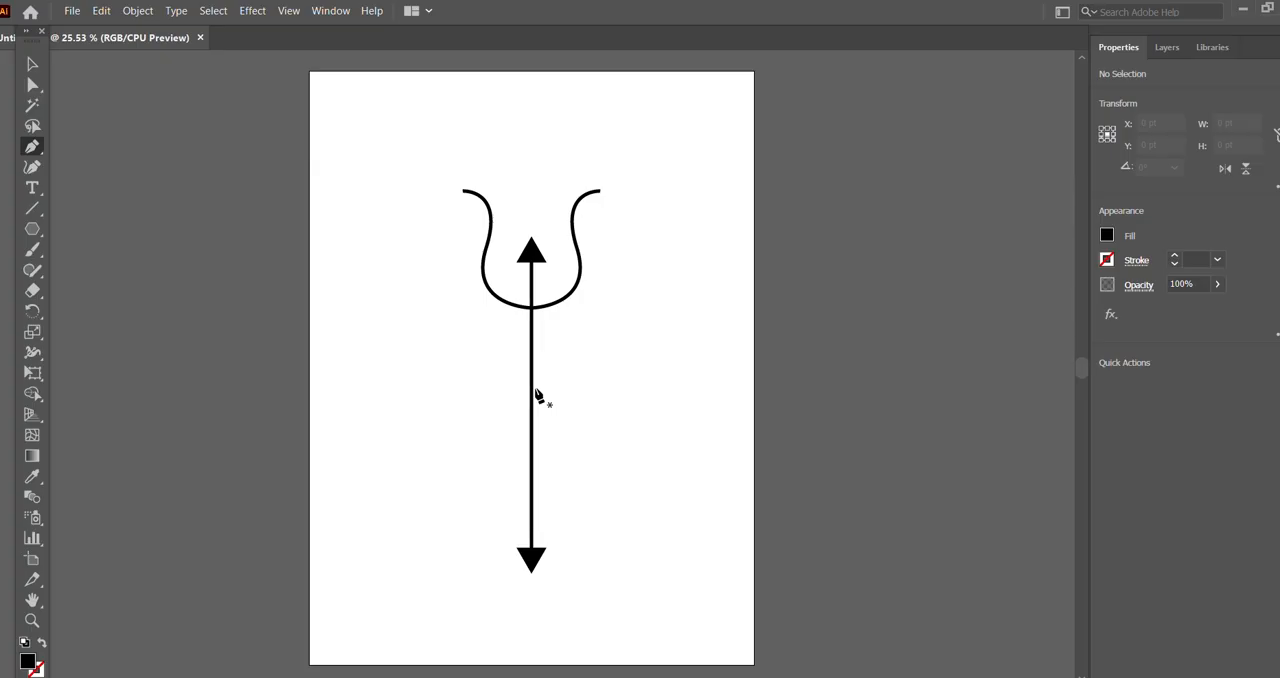
pyautogui.click(534, 389)
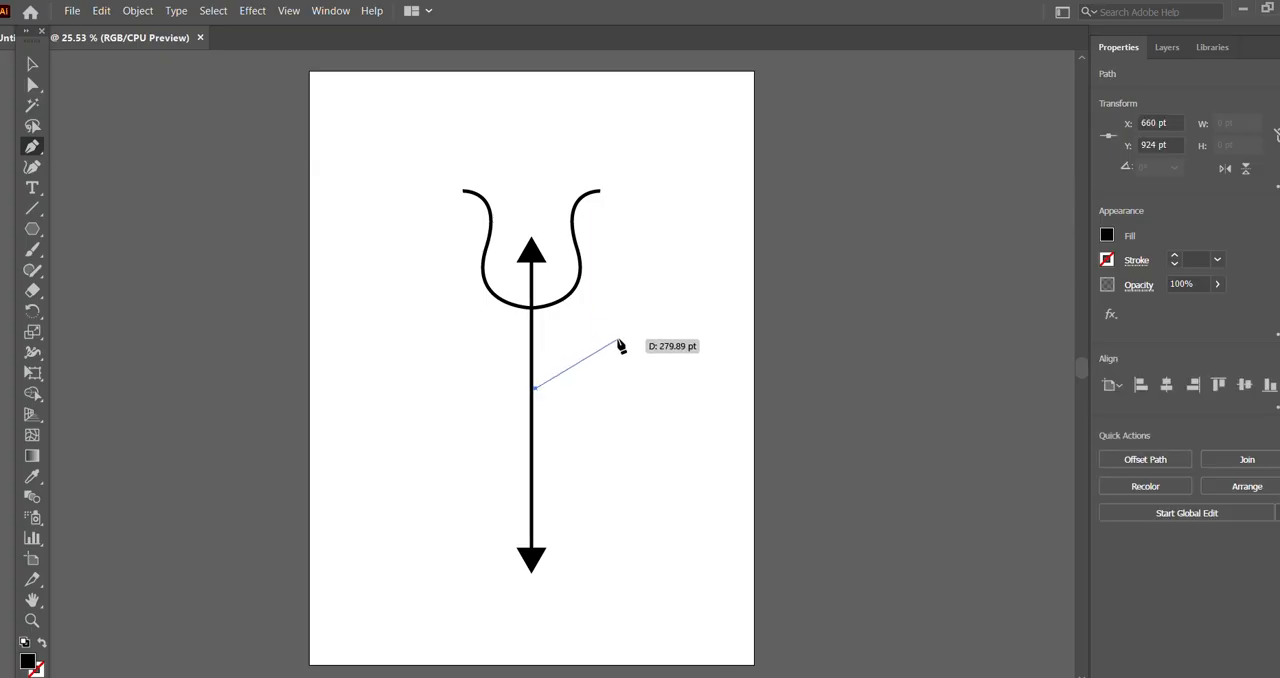
pyautogui.moveTo(615, 336); pyautogui.dragTo(659, 344)
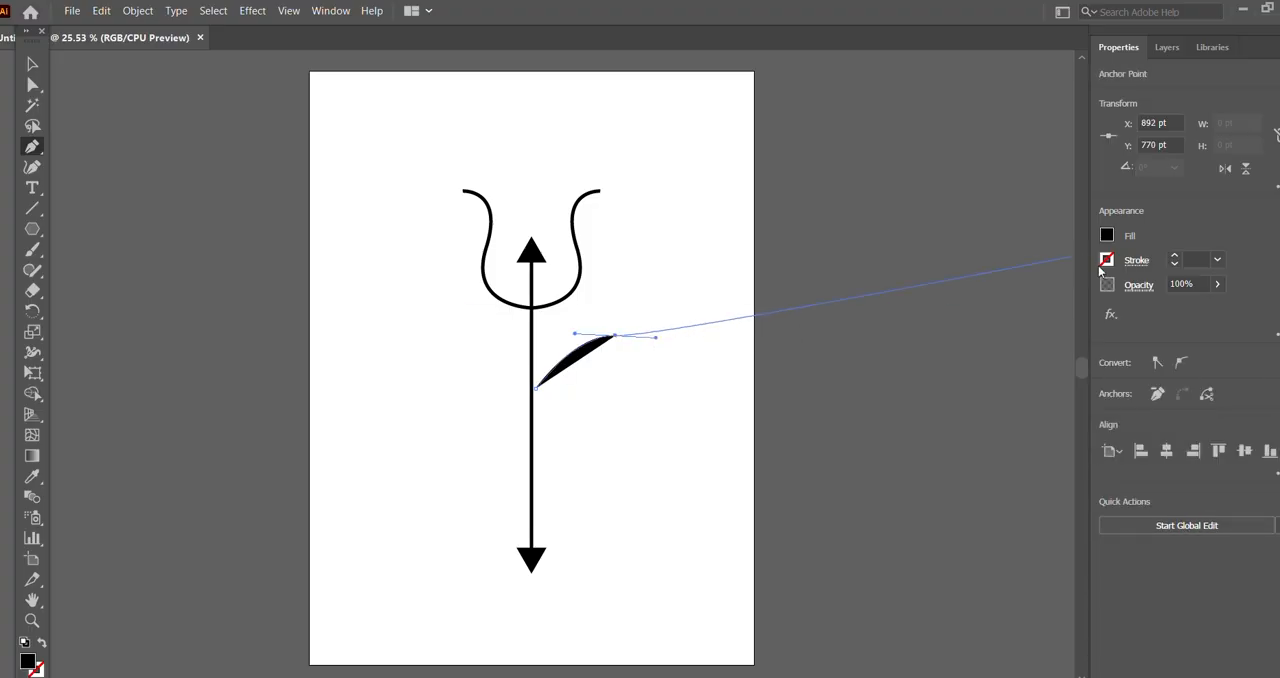
# Step: Give the new curved path a black 8 pt stroke and no fill
pyautogui.click(1107, 262)
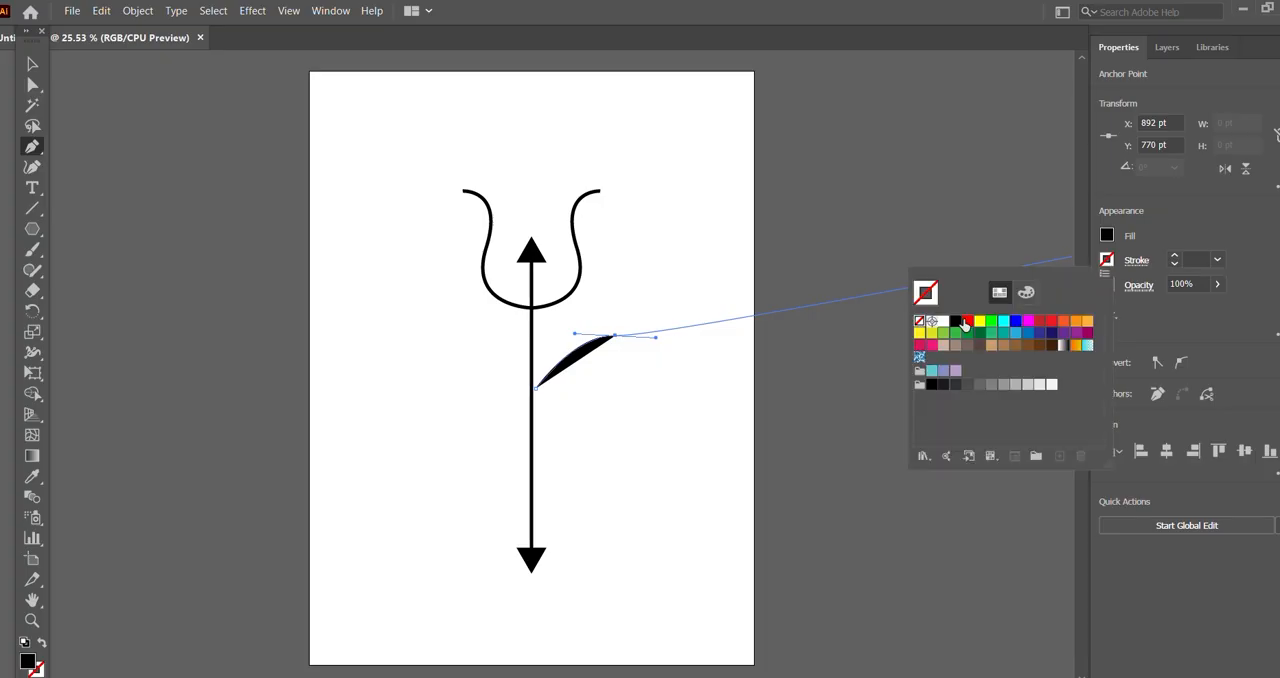
pyautogui.click(956, 324)
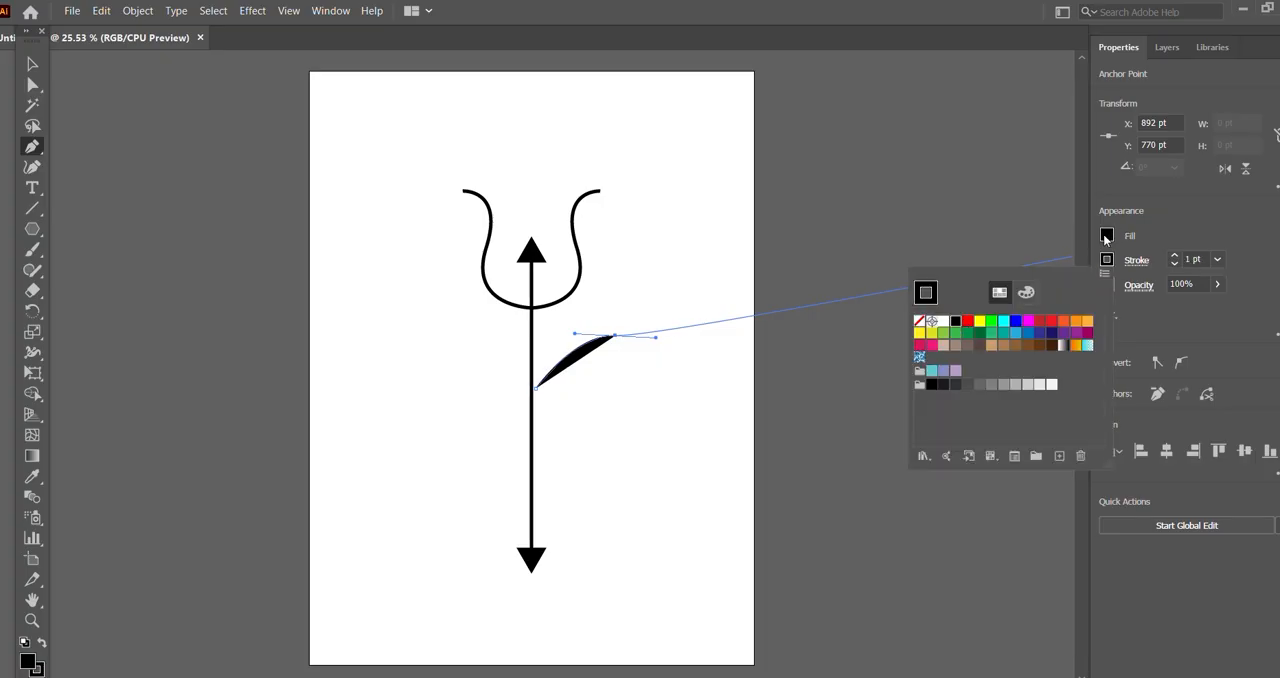
pyautogui.click(1175, 255)
pyautogui.click(1175, 255)
pyautogui.click(1175, 256)
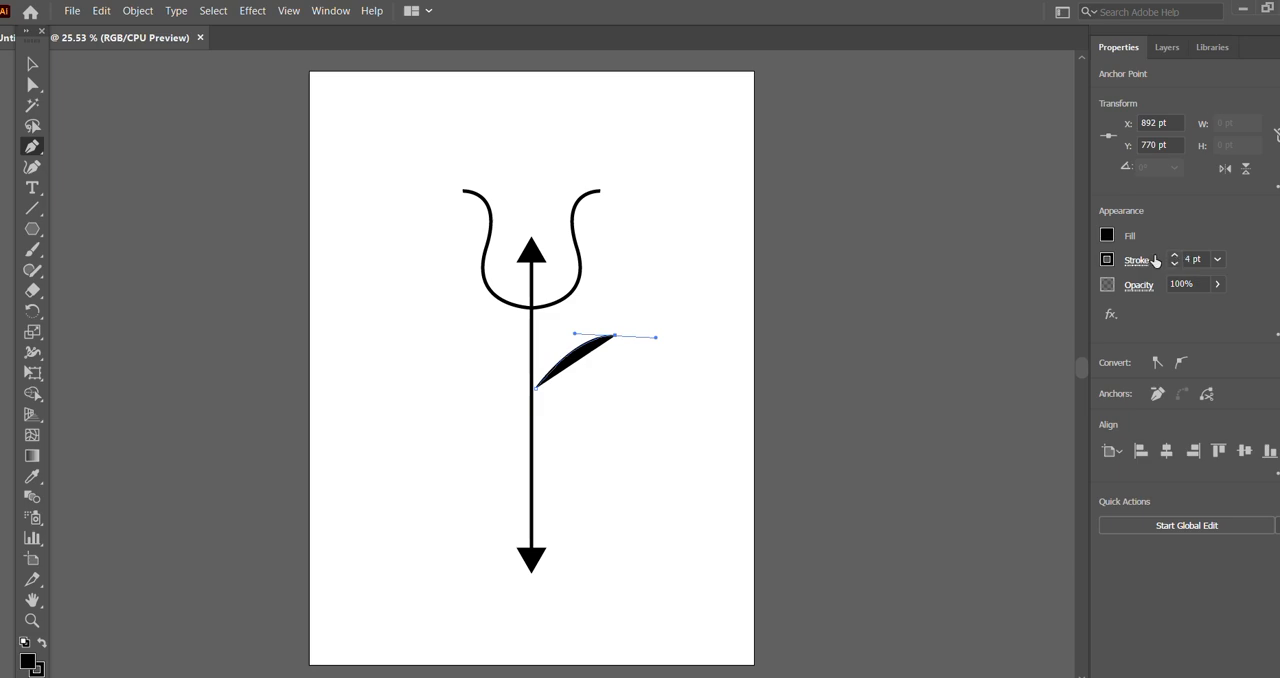
pyautogui.click(1107, 236)
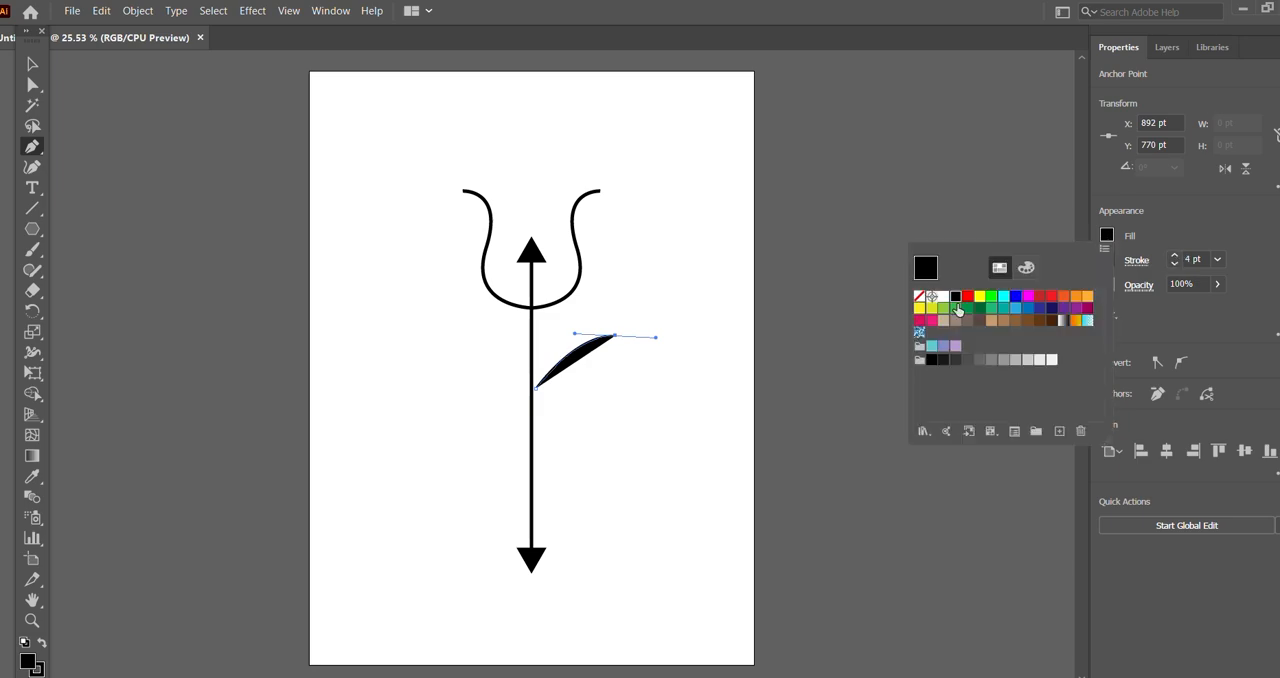
pyautogui.click(921, 298)
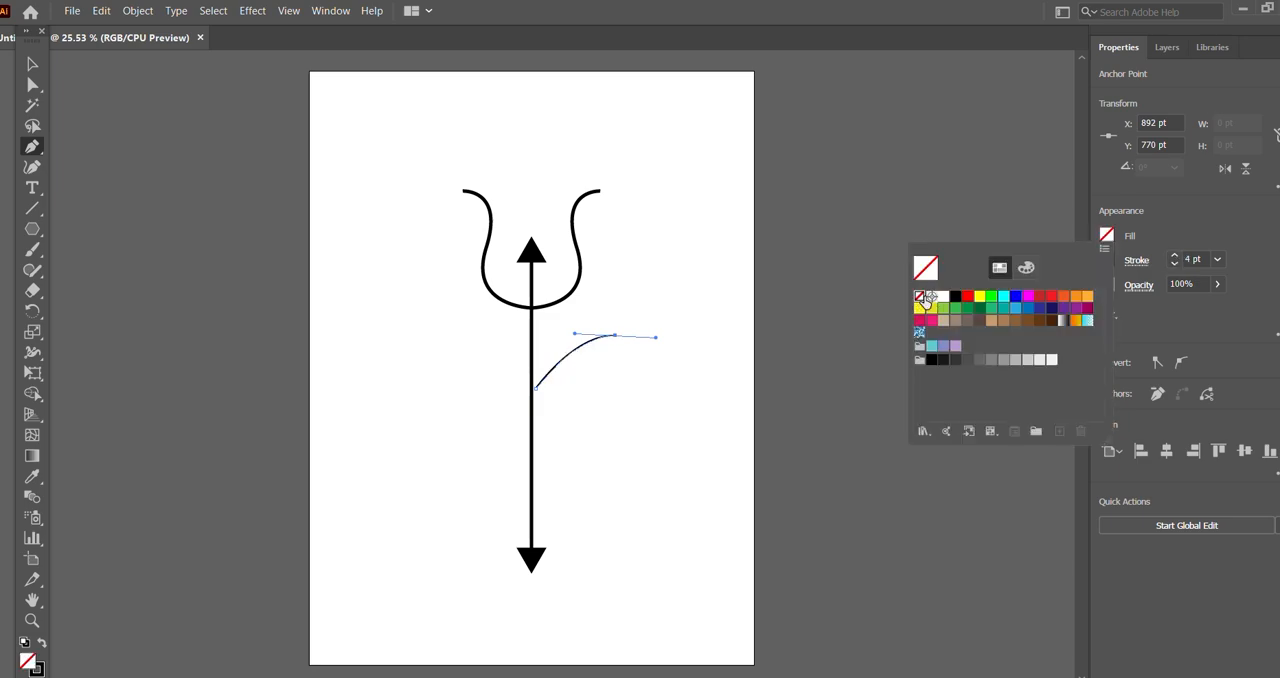
pyautogui.click(1176, 256)
pyautogui.click(1176, 256)
pyautogui.click(1176, 256)
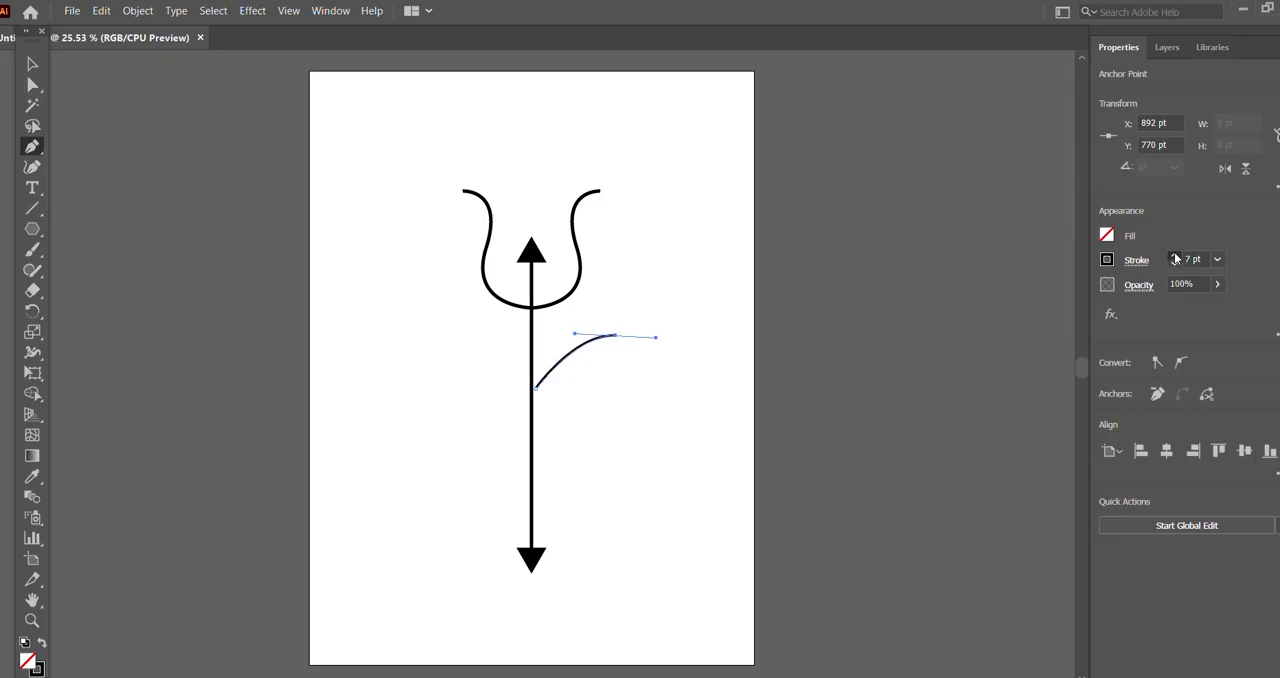
pyautogui.click(1176, 257)
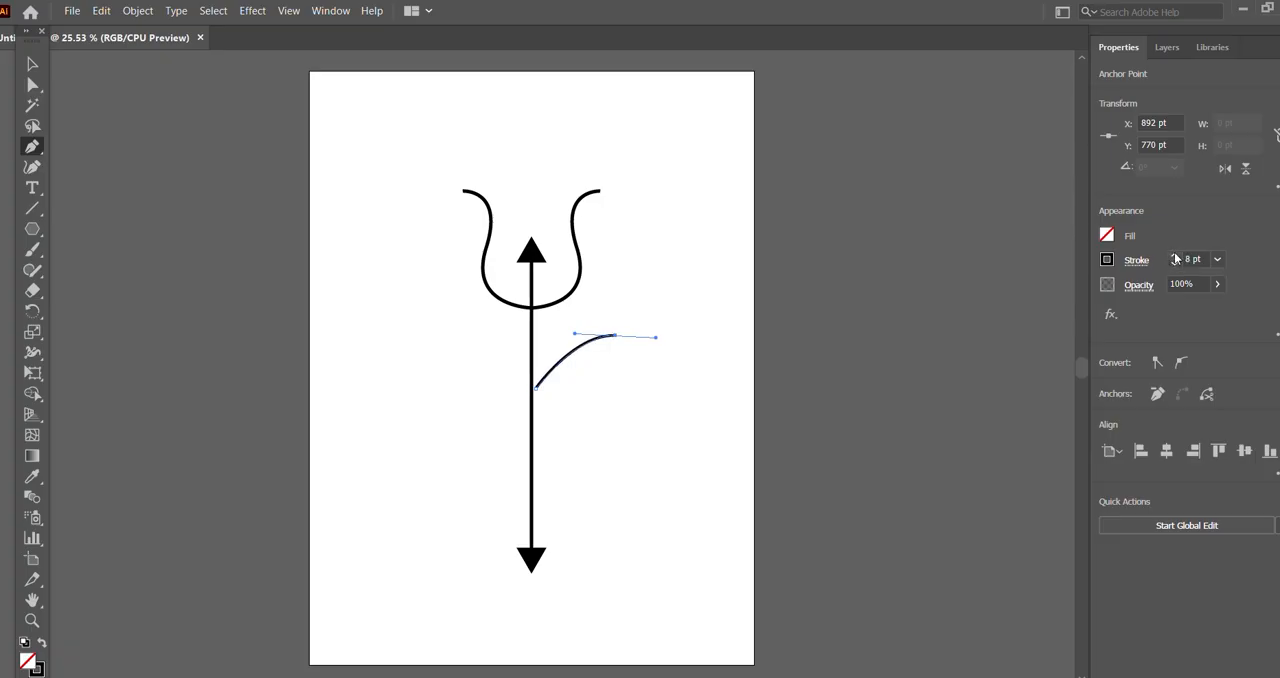
# Step: Extend the curve to a pointed outer tip and close it back at its start as a feather about 486 pt wide and 226 pt high
pyautogui.click(705, 313)
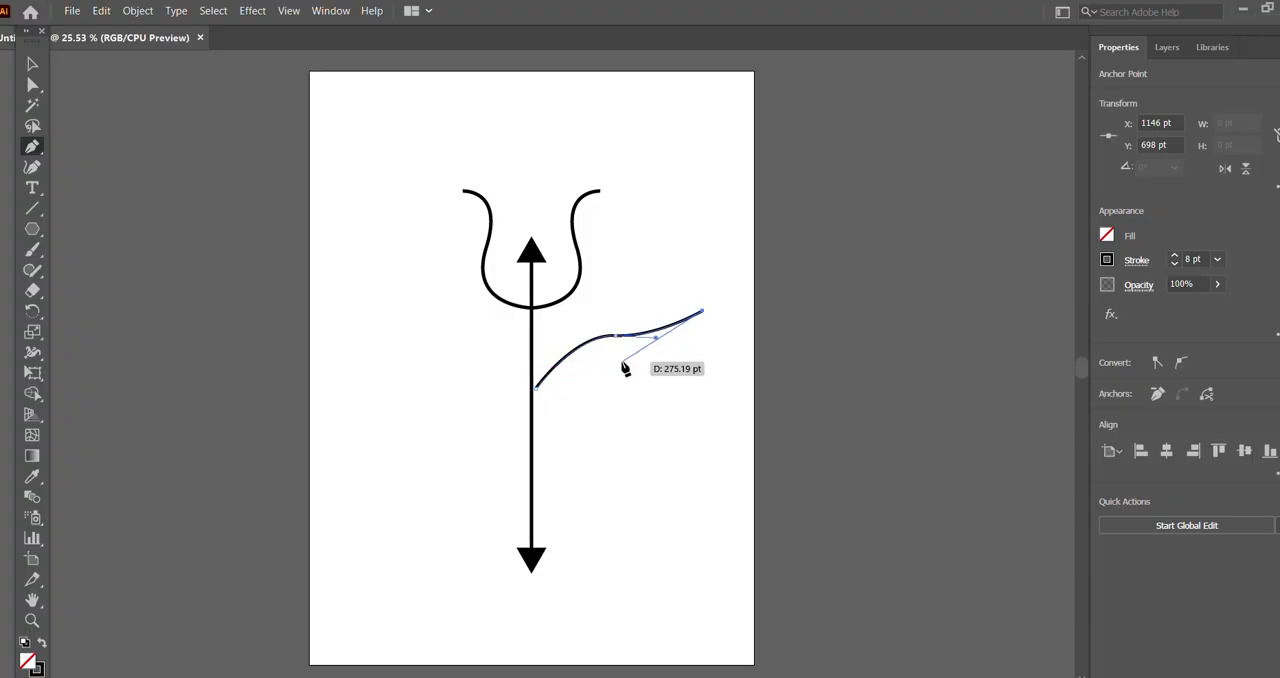
pyautogui.click(612, 364)
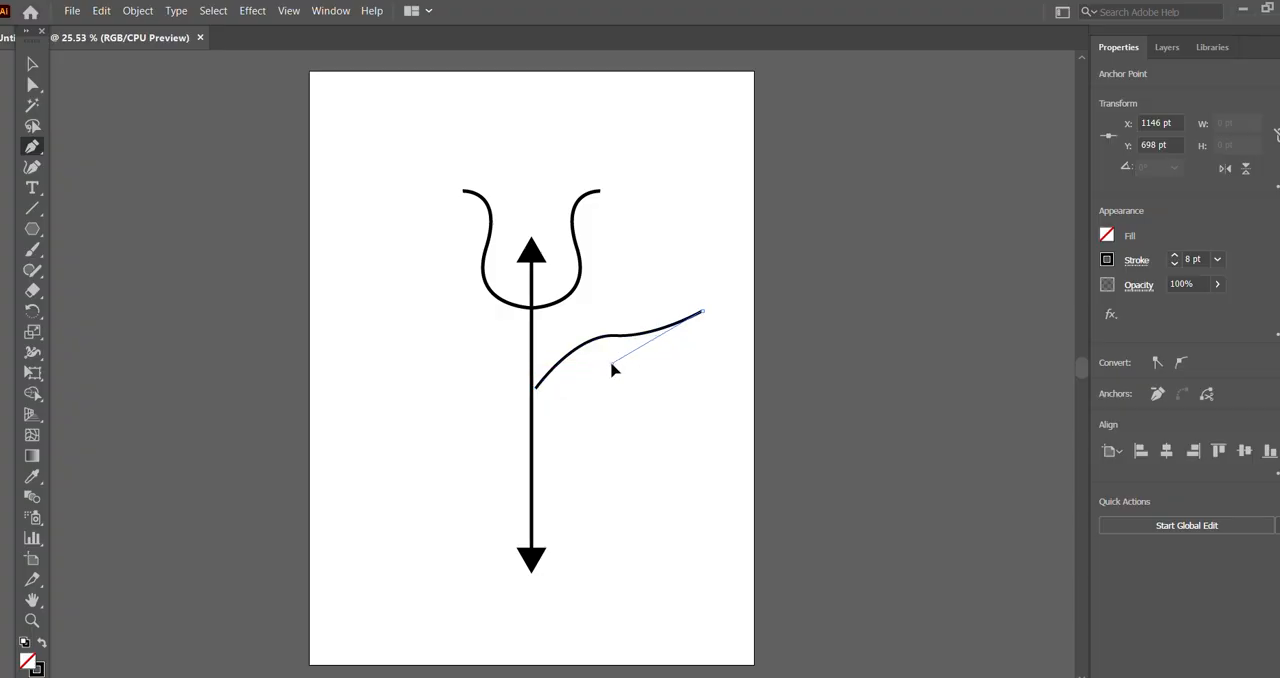
pyautogui.moveTo(612, 364); pyautogui.dragTo(561, 372)
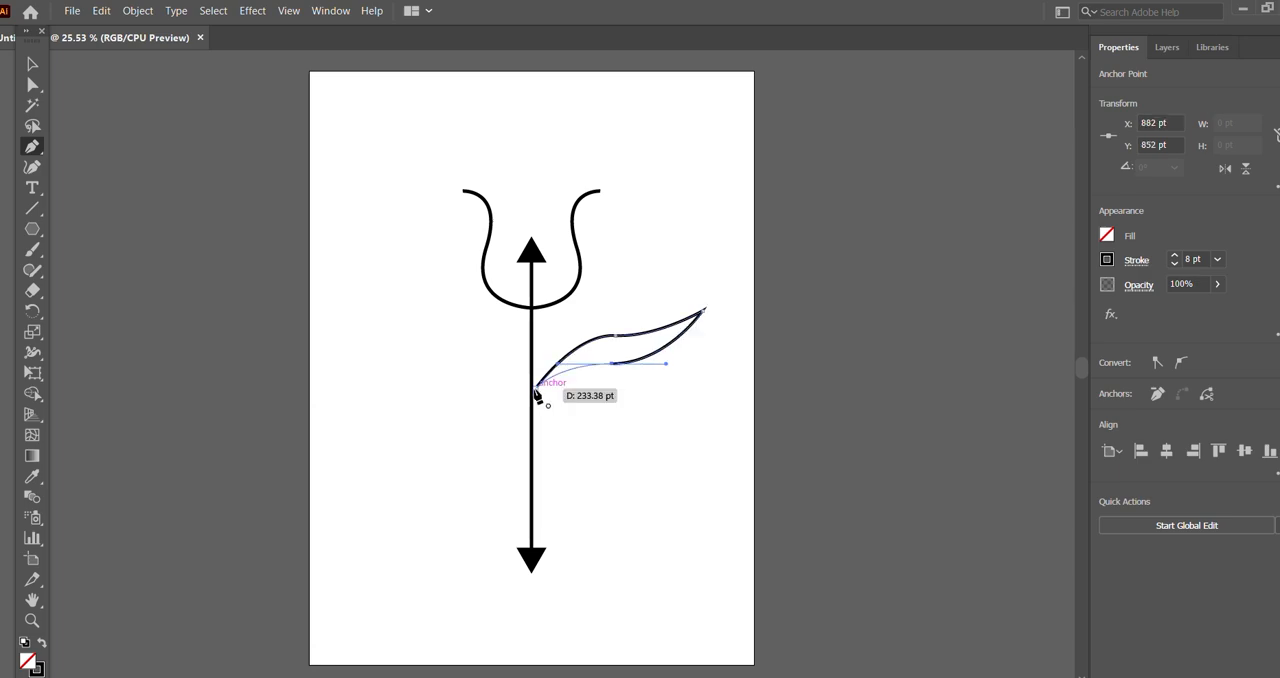
pyautogui.click(536, 389)
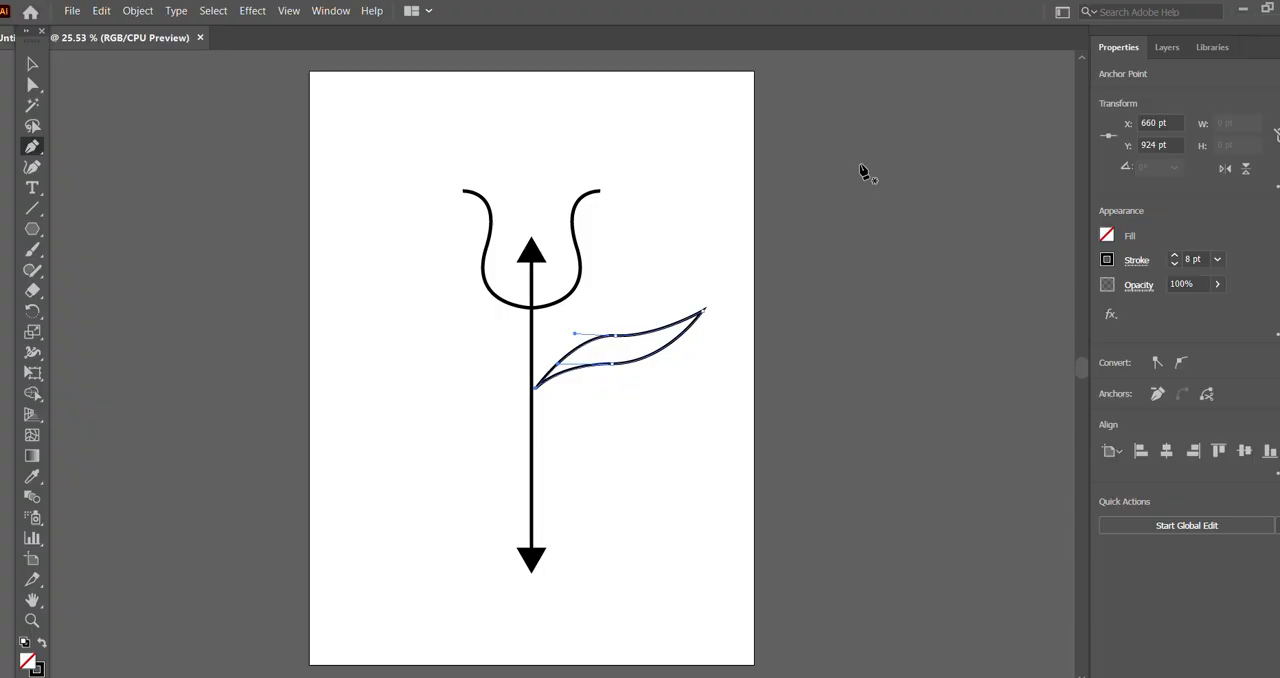
pyautogui.click(33, 64)
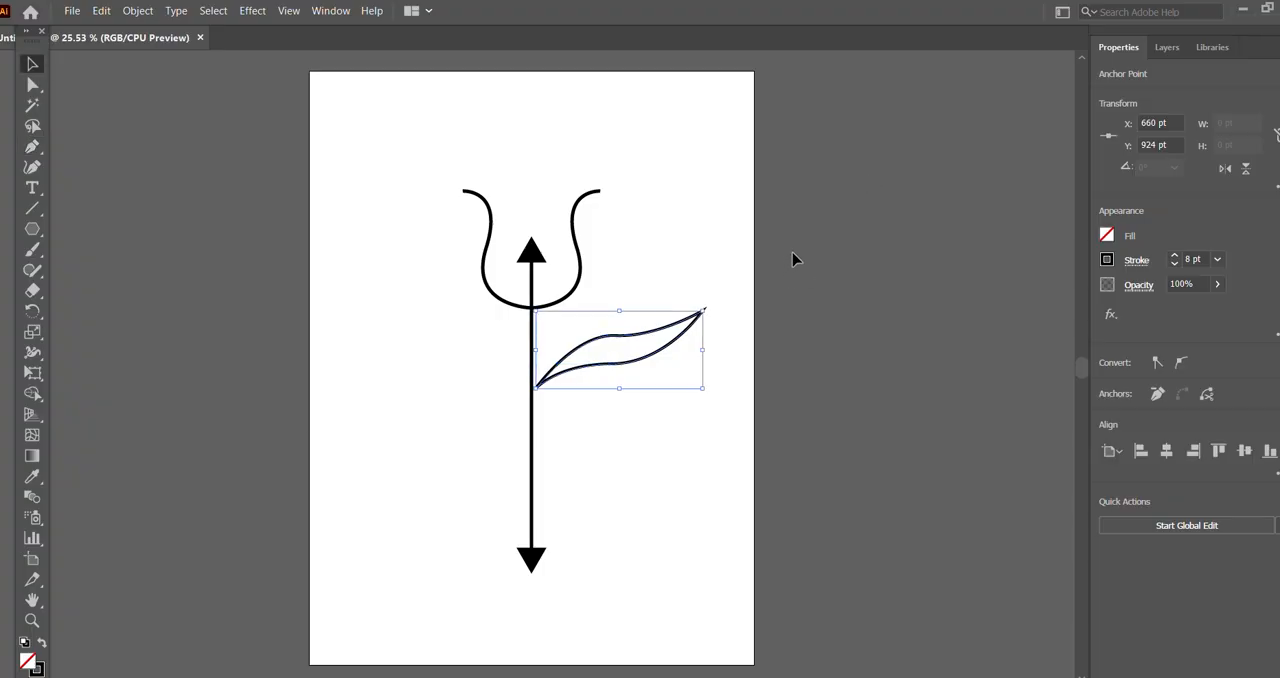
pyautogui.click(861, 239)
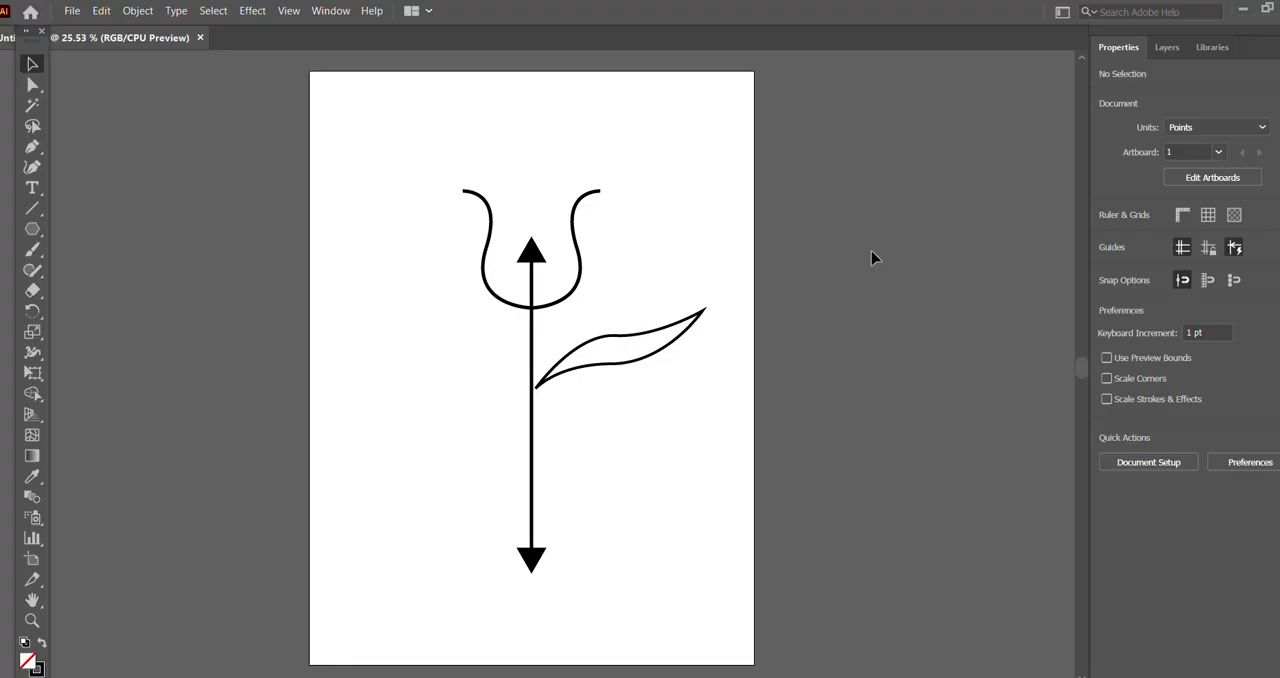
# Step: Move the feather's lower middle anchor point to about X 912, Y 832 pt to make the shape slimmer
pyautogui.click(623, 368)
pyautogui.click(32, 84)
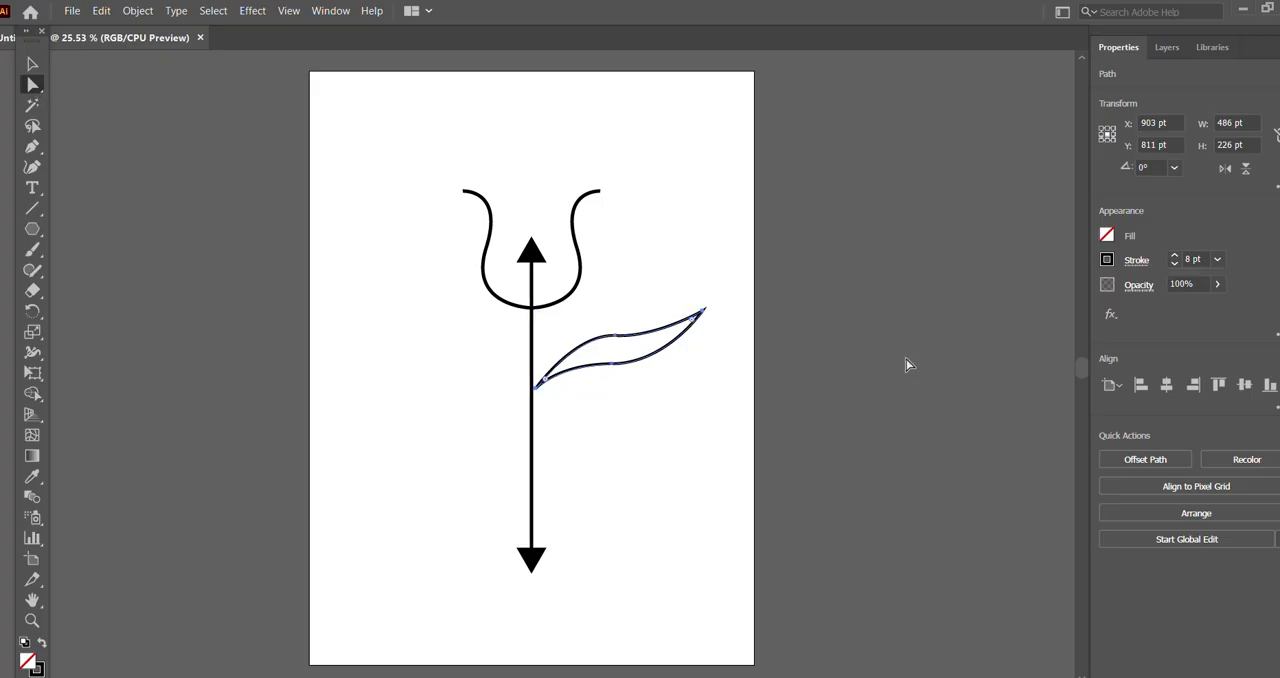
pyautogui.click(580, 400)
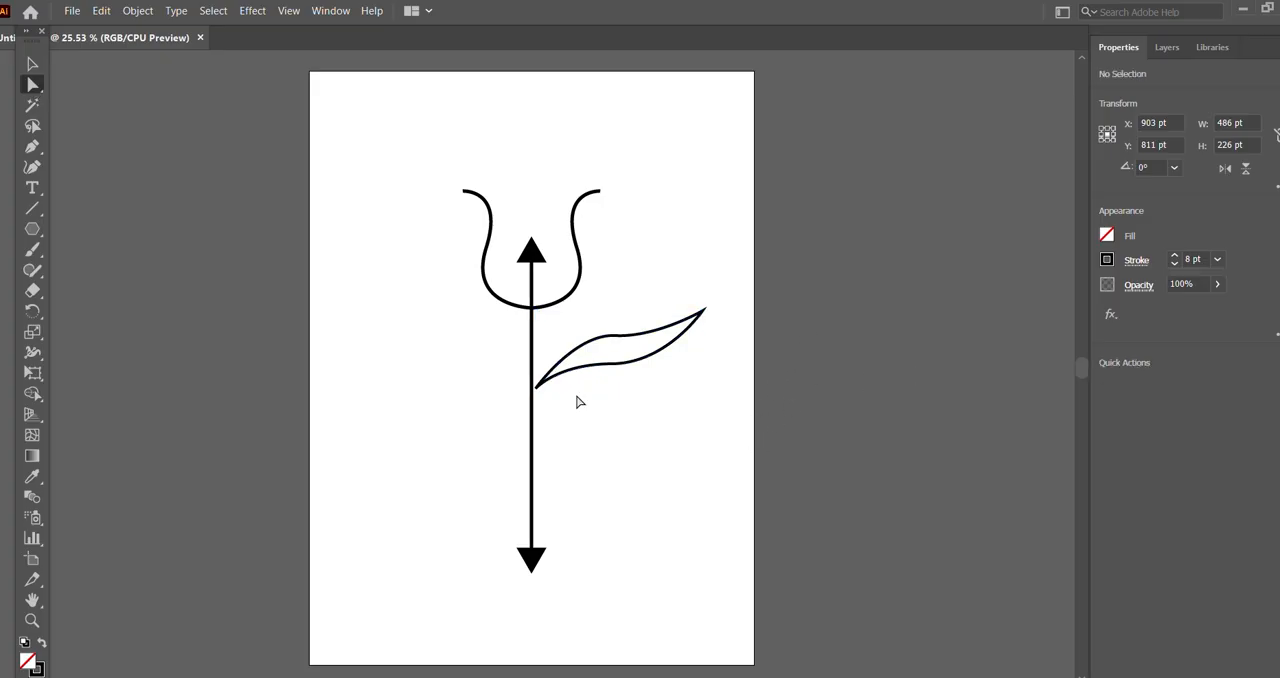
pyautogui.click(621, 370)
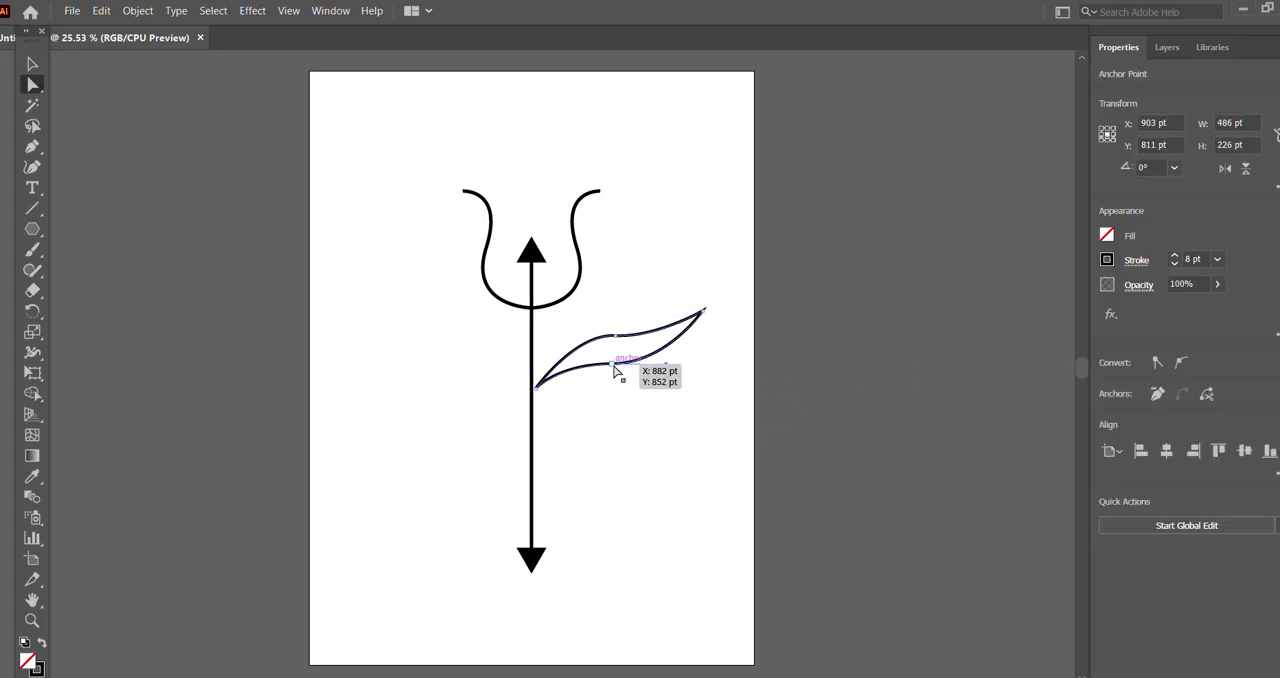
pyautogui.moveTo(613, 370); pyautogui.dragTo(622, 364)
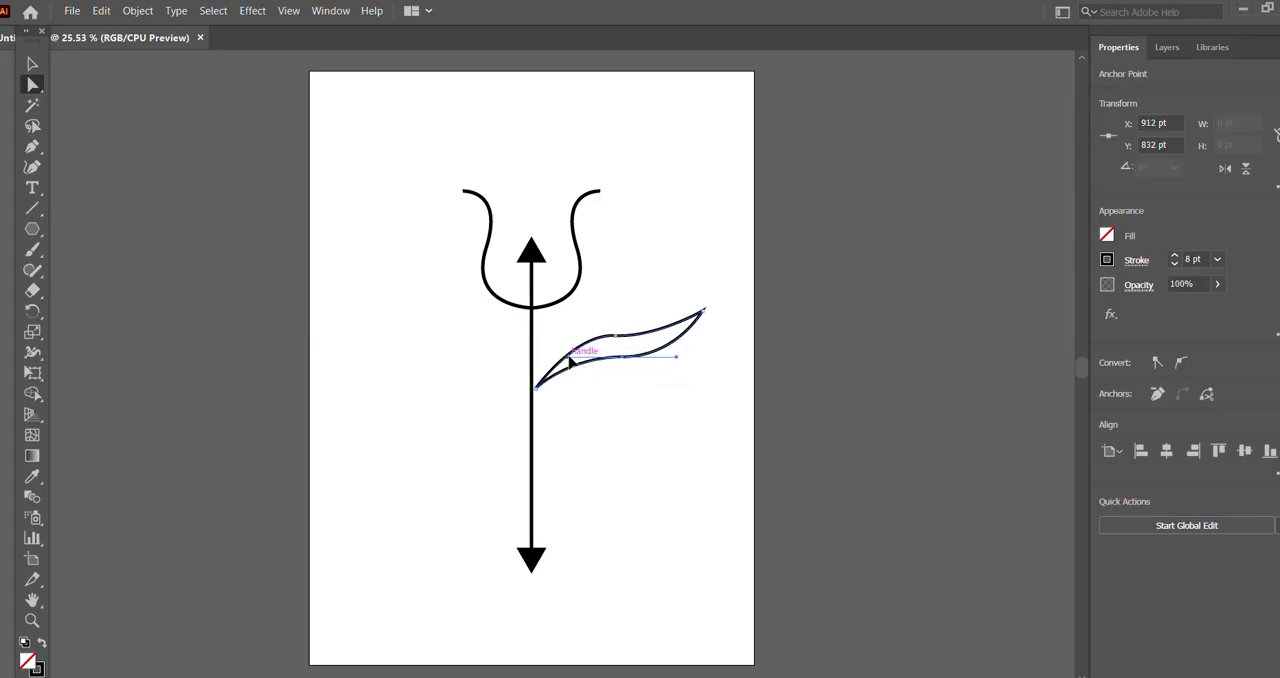
pyautogui.click(834, 295)
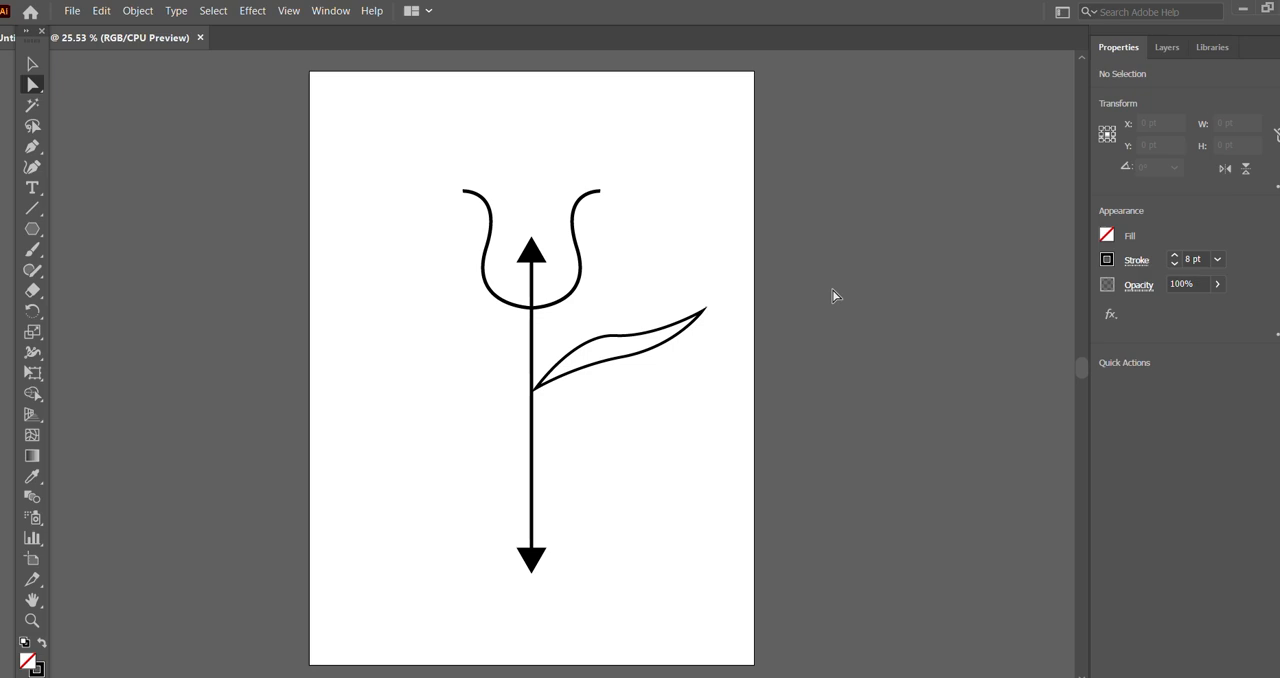
pyautogui.hotkey('ctrl', 'z')
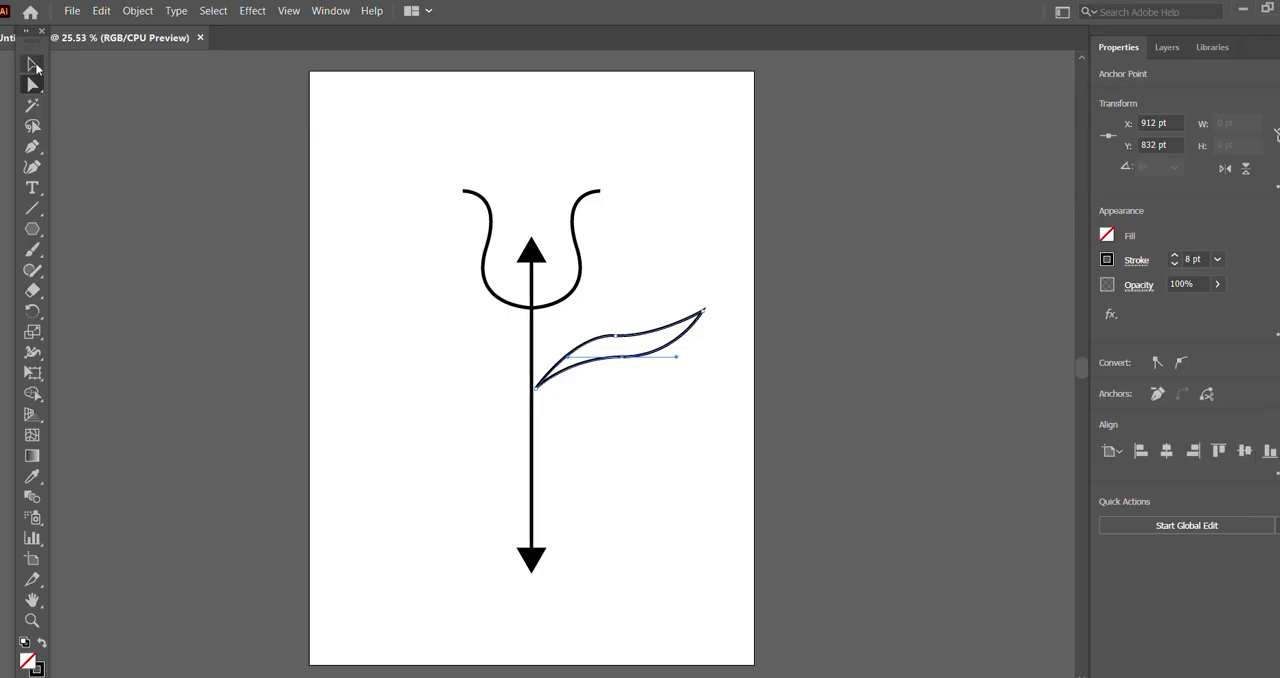
pyautogui.click(32, 63)
pyautogui.click(857, 250)
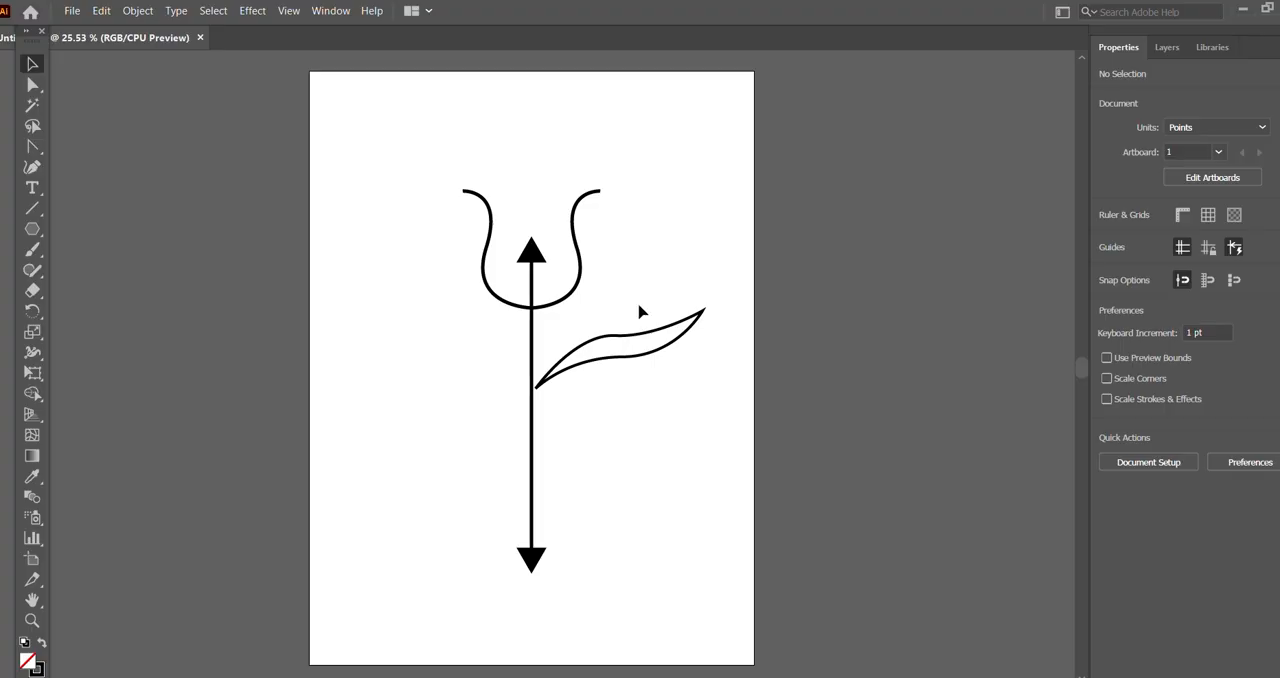
# Step: Draw a second, wider closed feather with the Pen tool below the first, about 454 pt wide with its tip near X 1178, Y 836 pt
pyautogui.rightClick(35, 149)
pyautogui.click(96, 148)
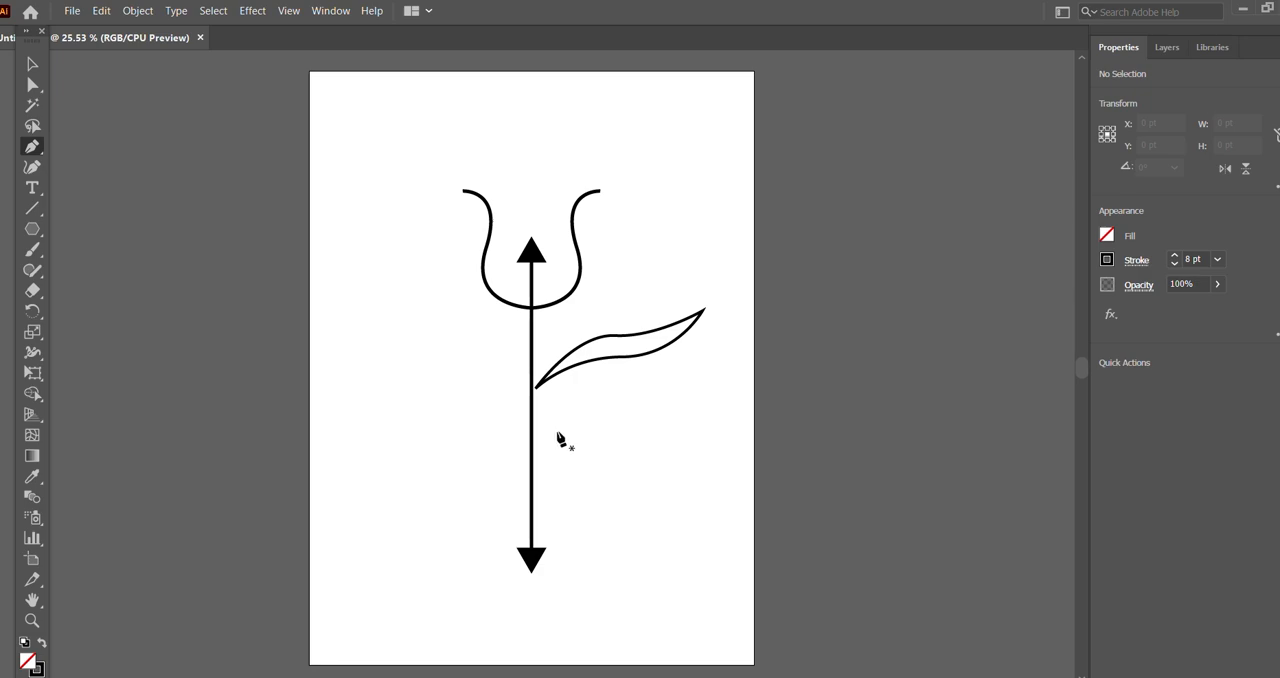
pyautogui.moveTo(557, 431); pyautogui.dragTo(691, 386)
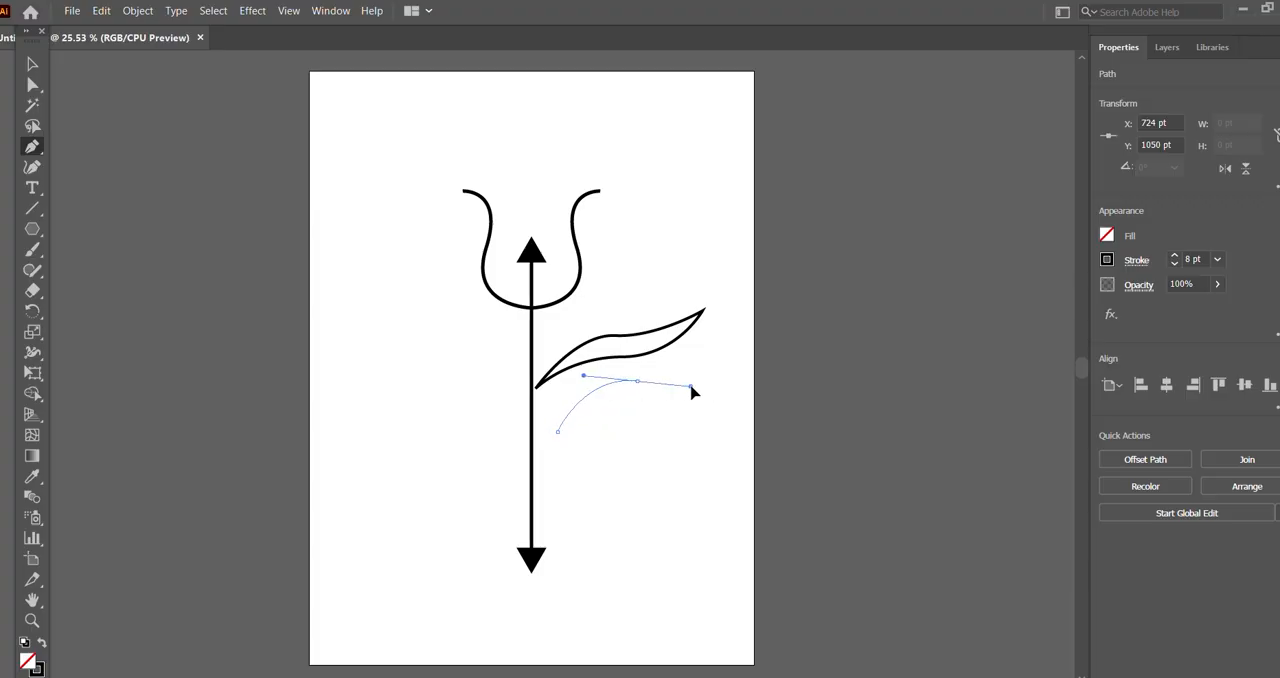
pyautogui.click(714, 351)
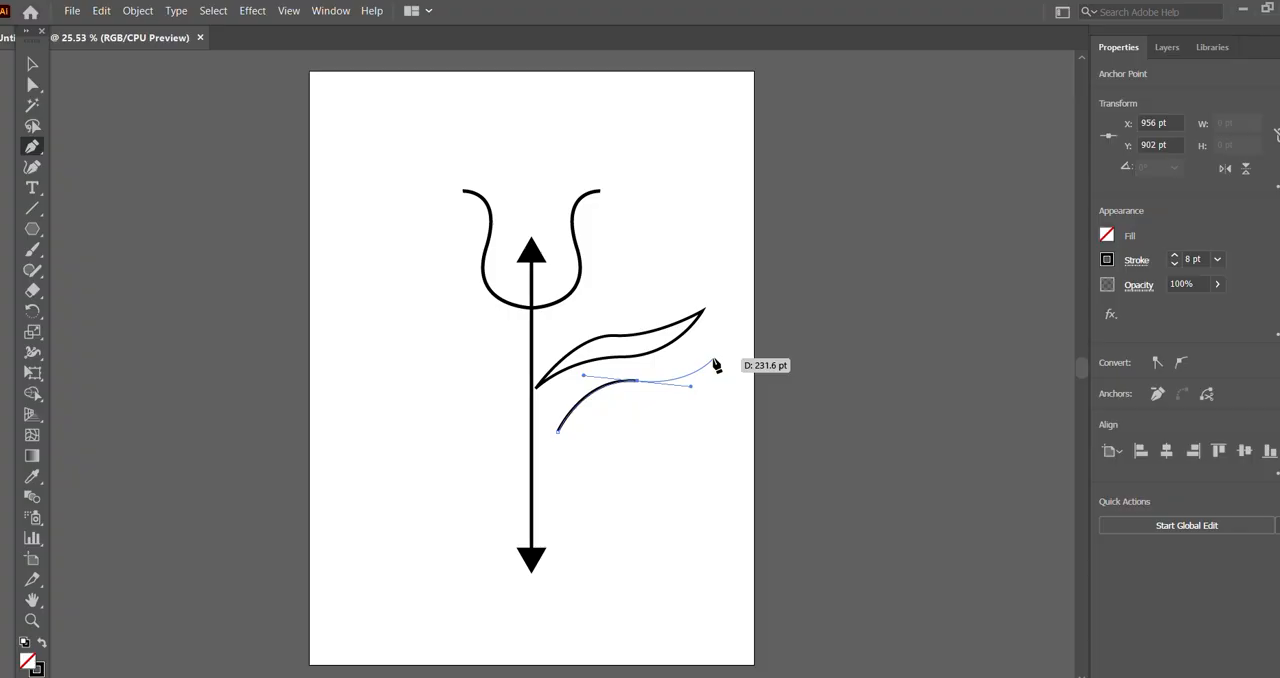
pyautogui.click(714, 360)
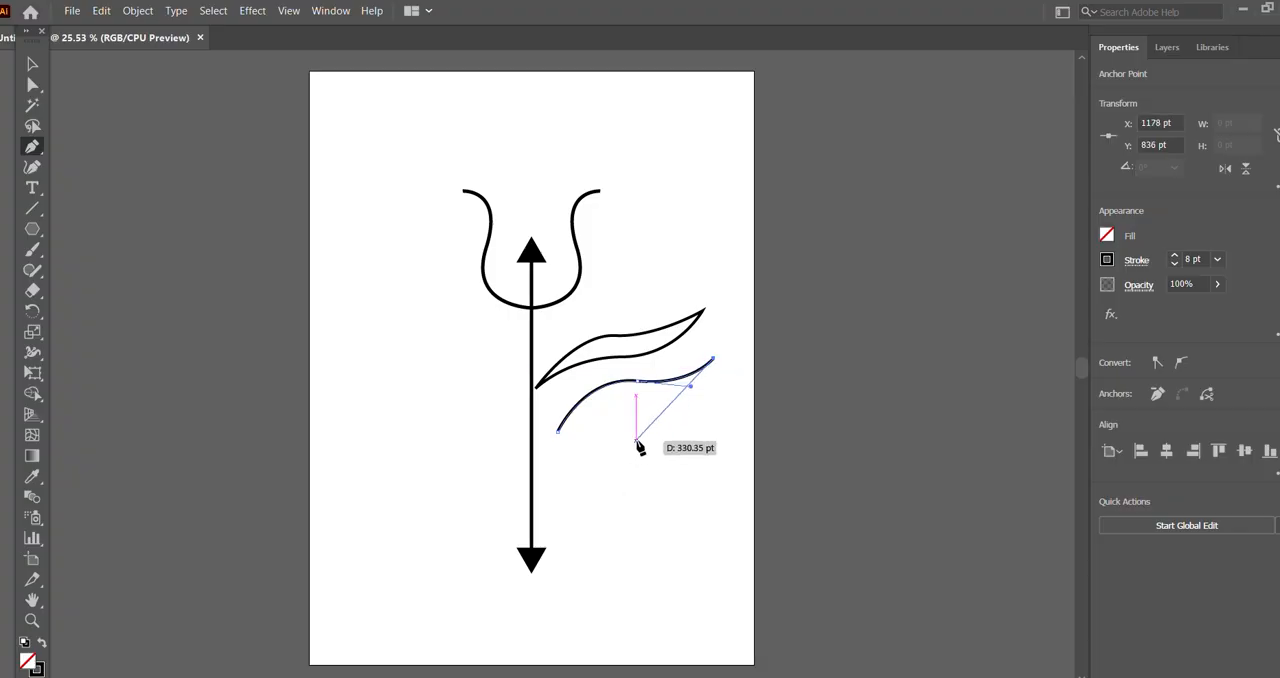
pyautogui.moveTo(637, 441); pyautogui.dragTo(586, 441)
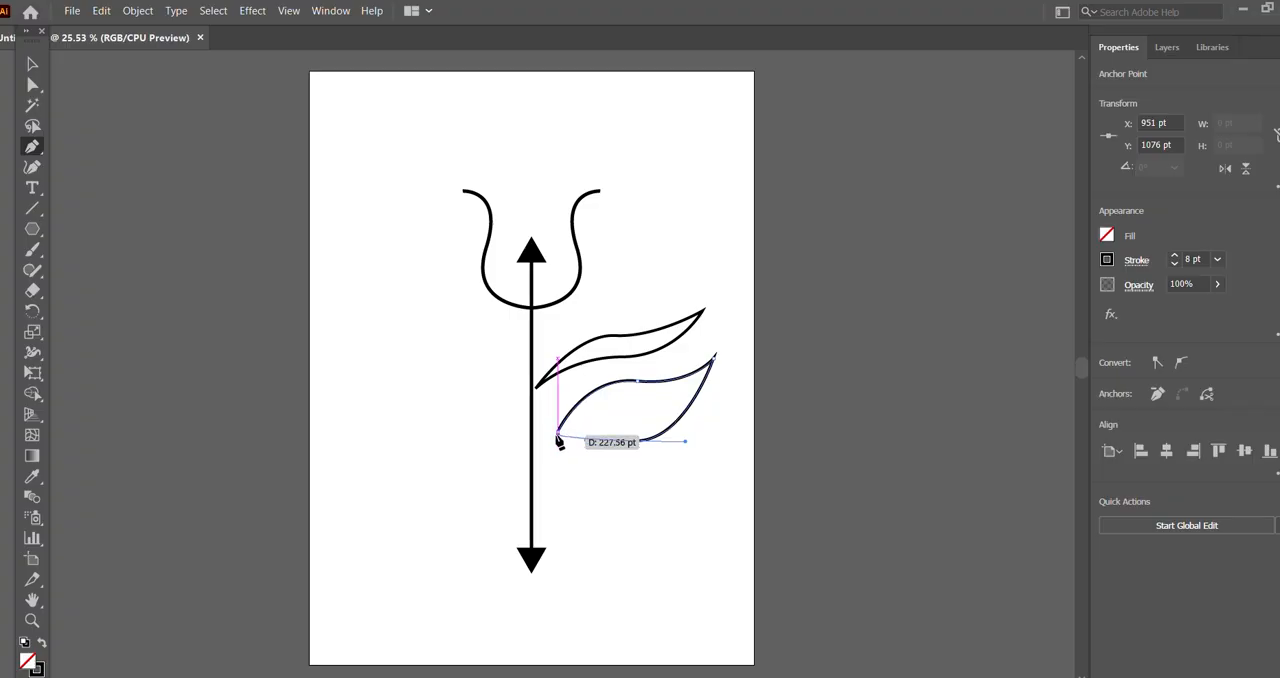
pyautogui.click(558, 437)
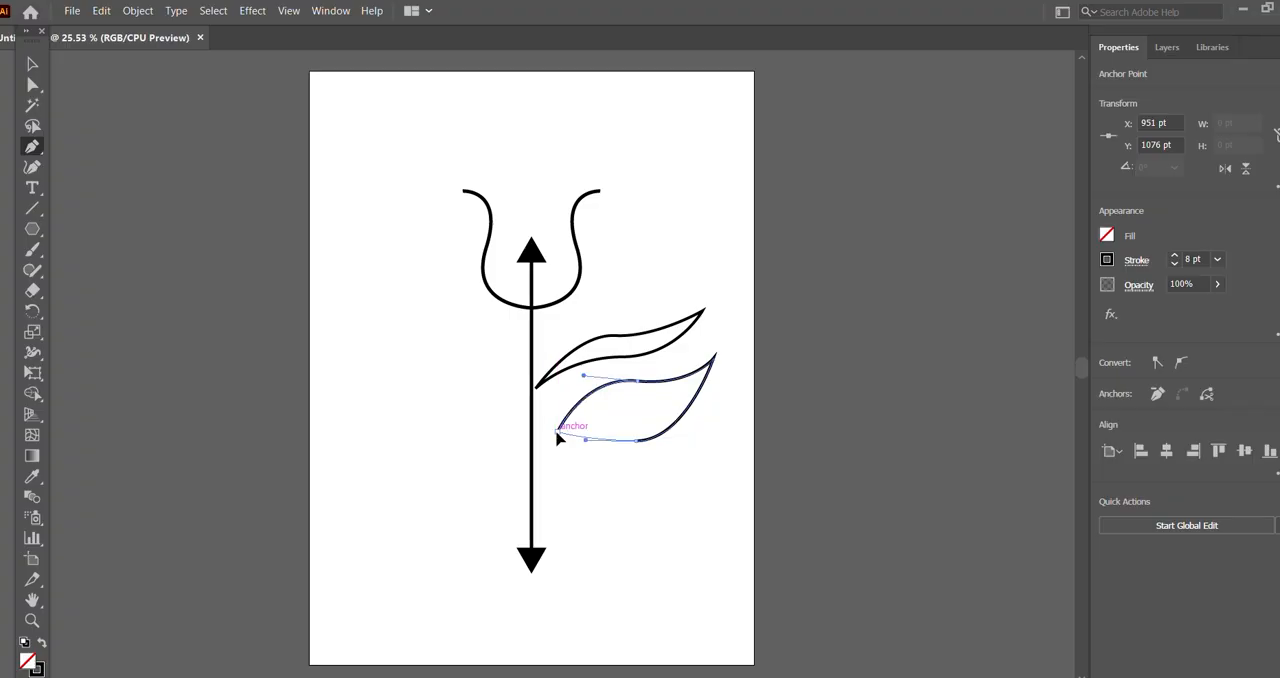
pyautogui.moveTo(558, 437); pyautogui.dragTo(525, 441)
pyautogui.press('v')
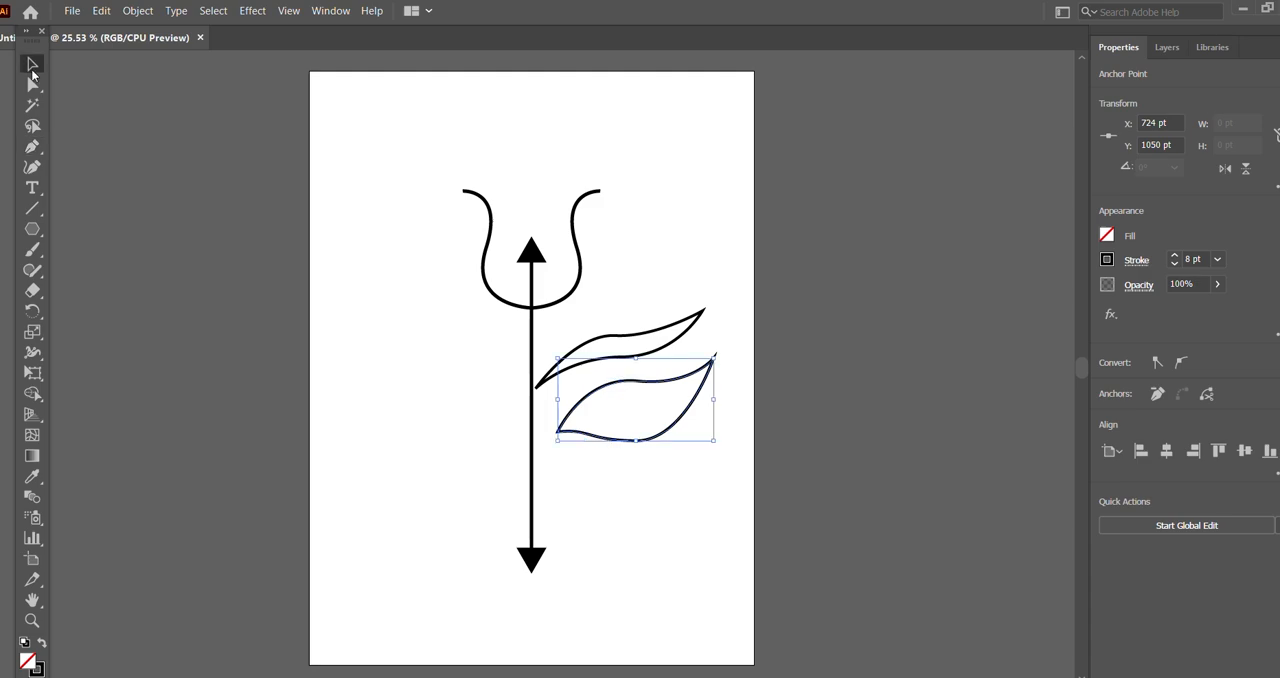
# Step: Draw a circle about 109 pt across with the Ellipse tool inside the lower outlined feather shape, as the eye's iris
pyautogui.click(929, 381)
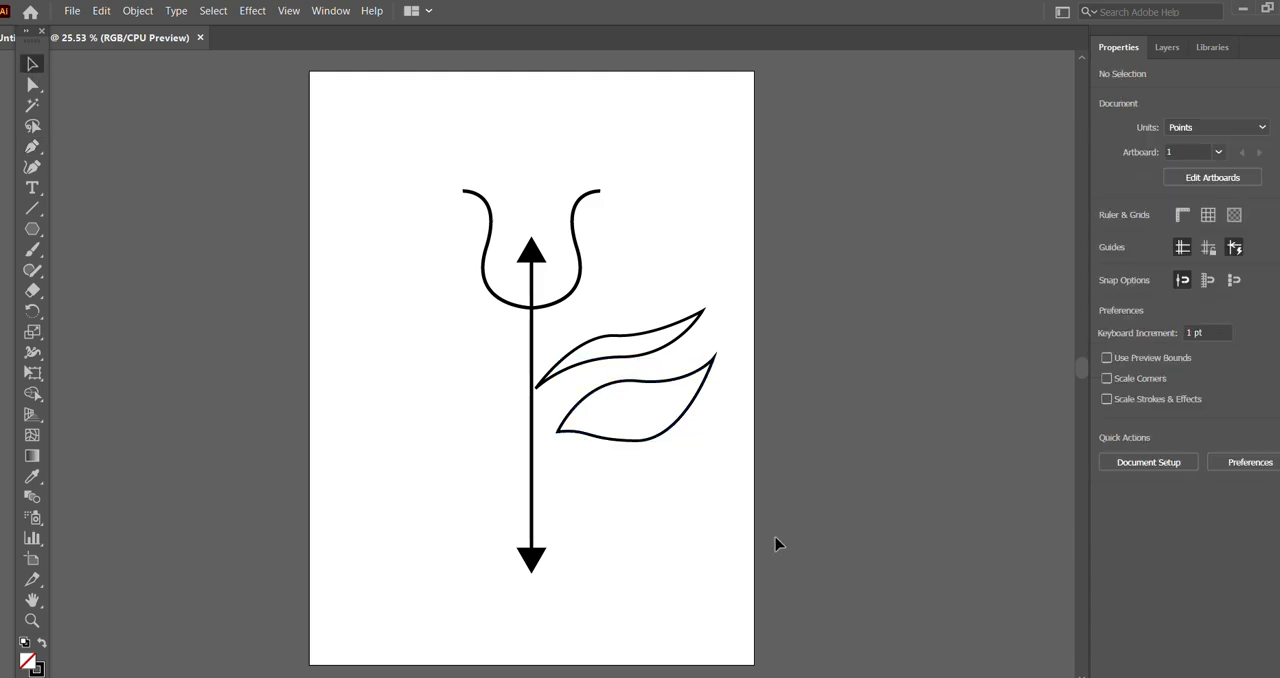
pyautogui.hotkey('shift', 'c')
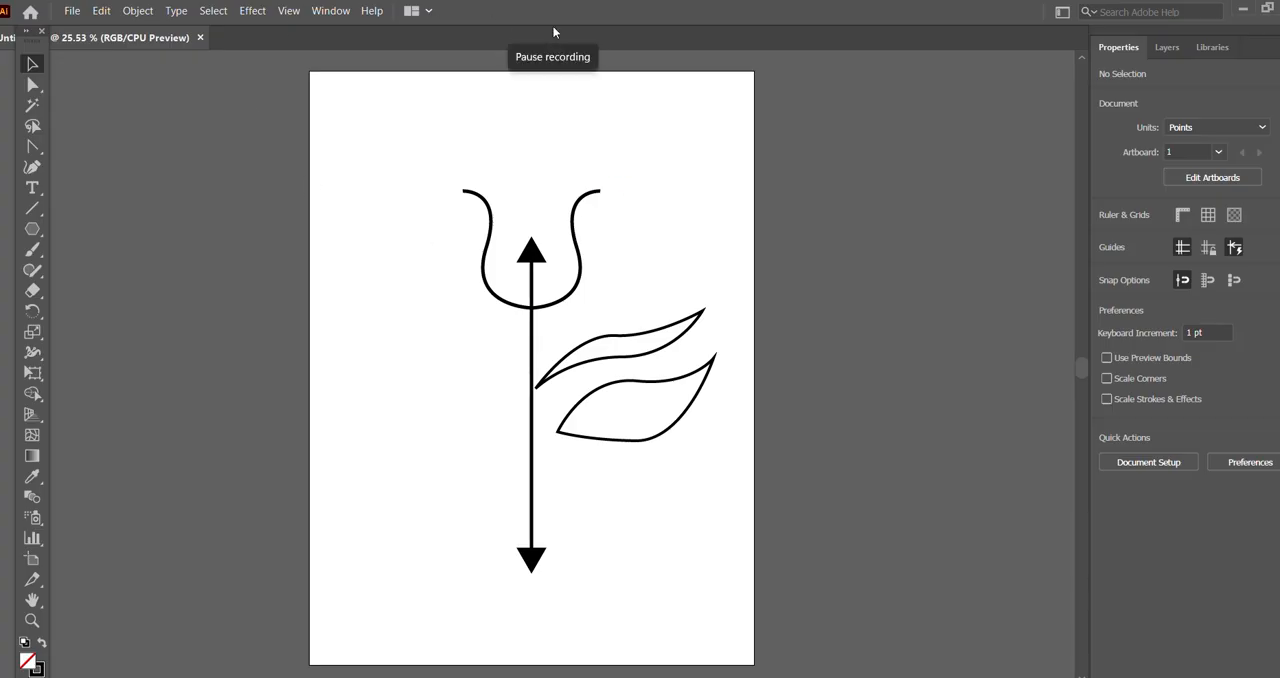
pyautogui.rightClick(37, 233)
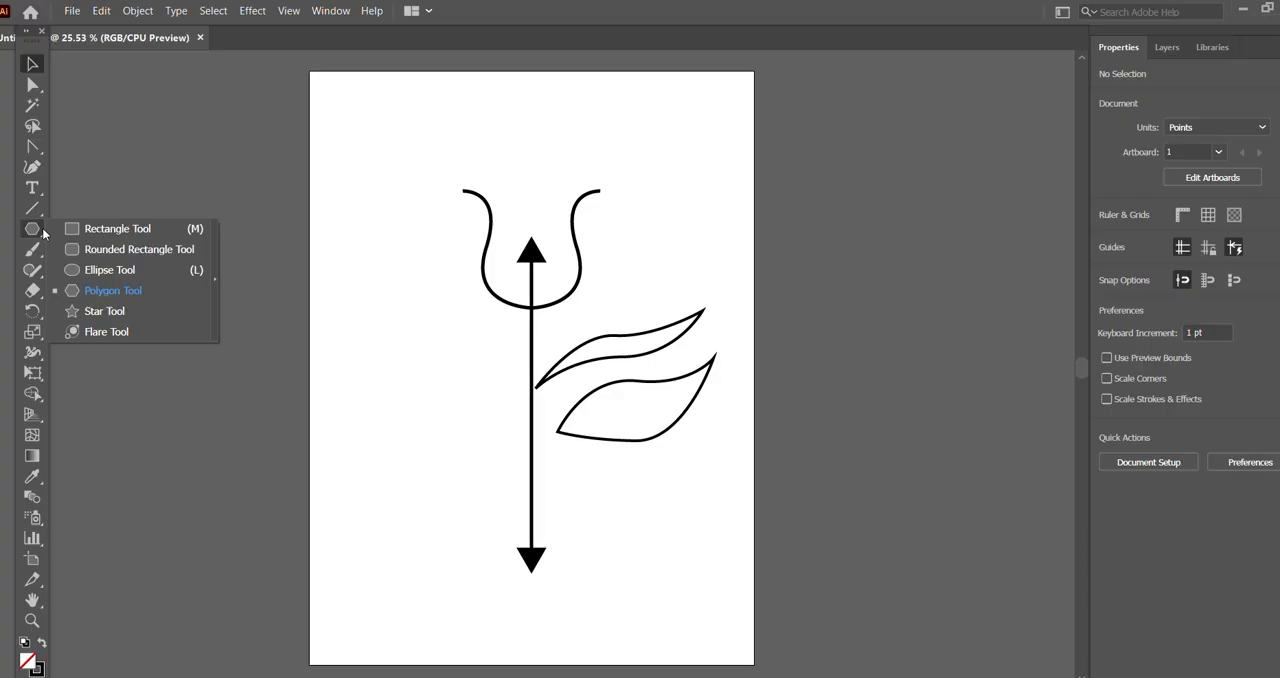
pyautogui.click(78, 269)
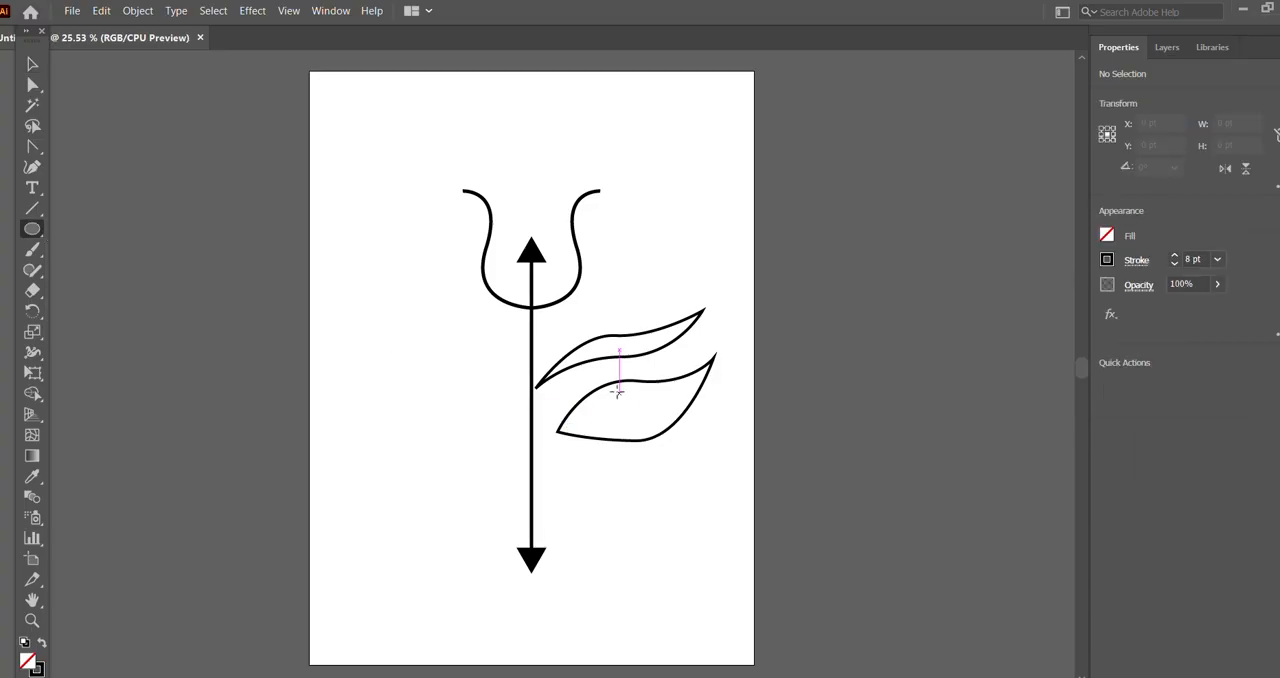
pyautogui.moveTo(613, 389); pyautogui.dragTo(650, 426)
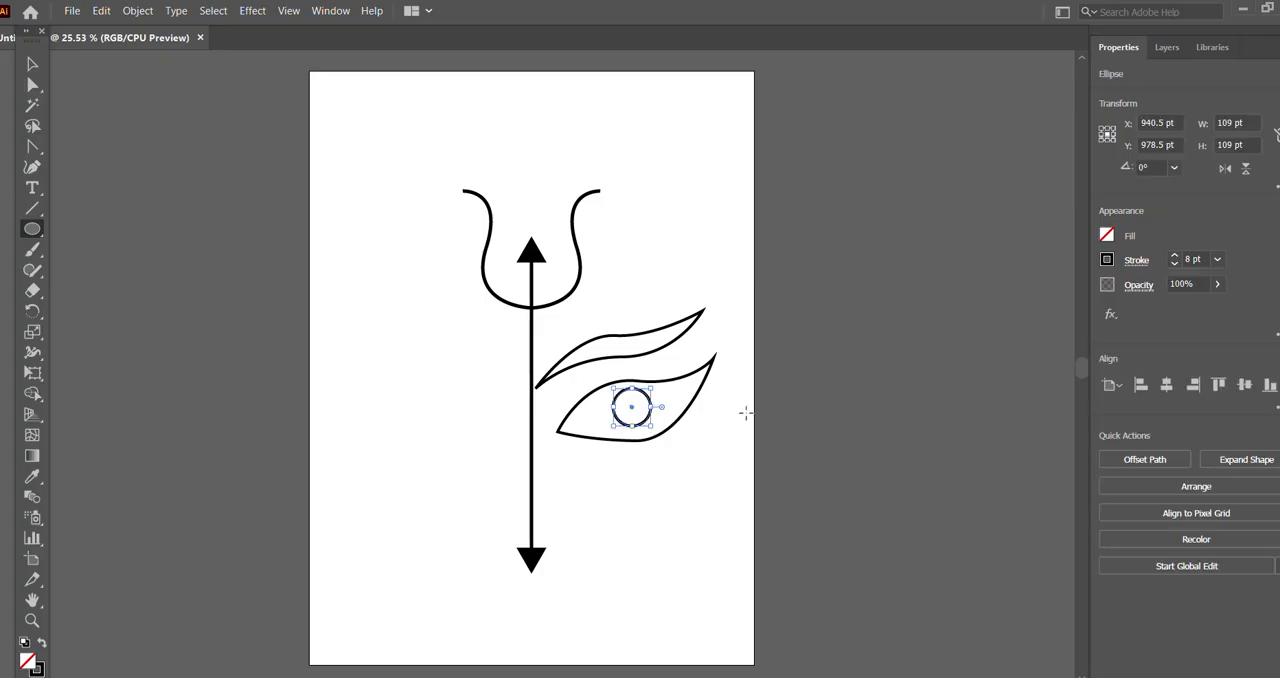
# Step: Give the new circle a black fill and no stroke
pyautogui.click(1112, 236)
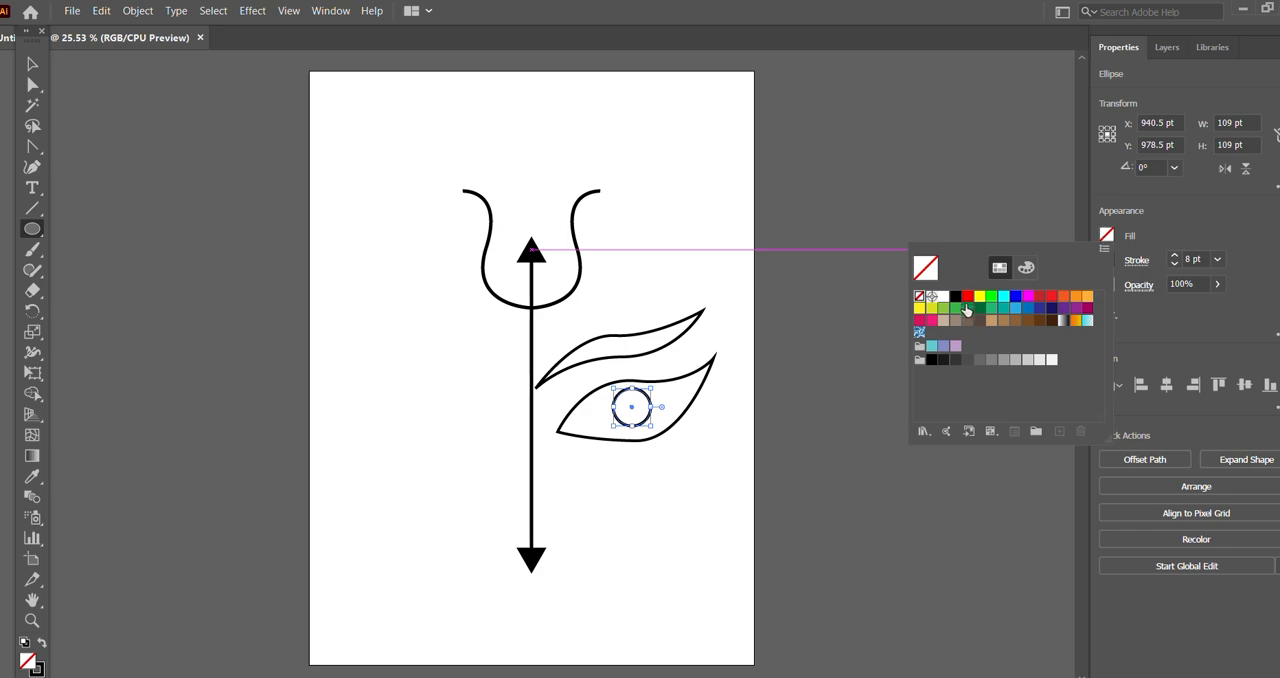
pyautogui.click(956, 297)
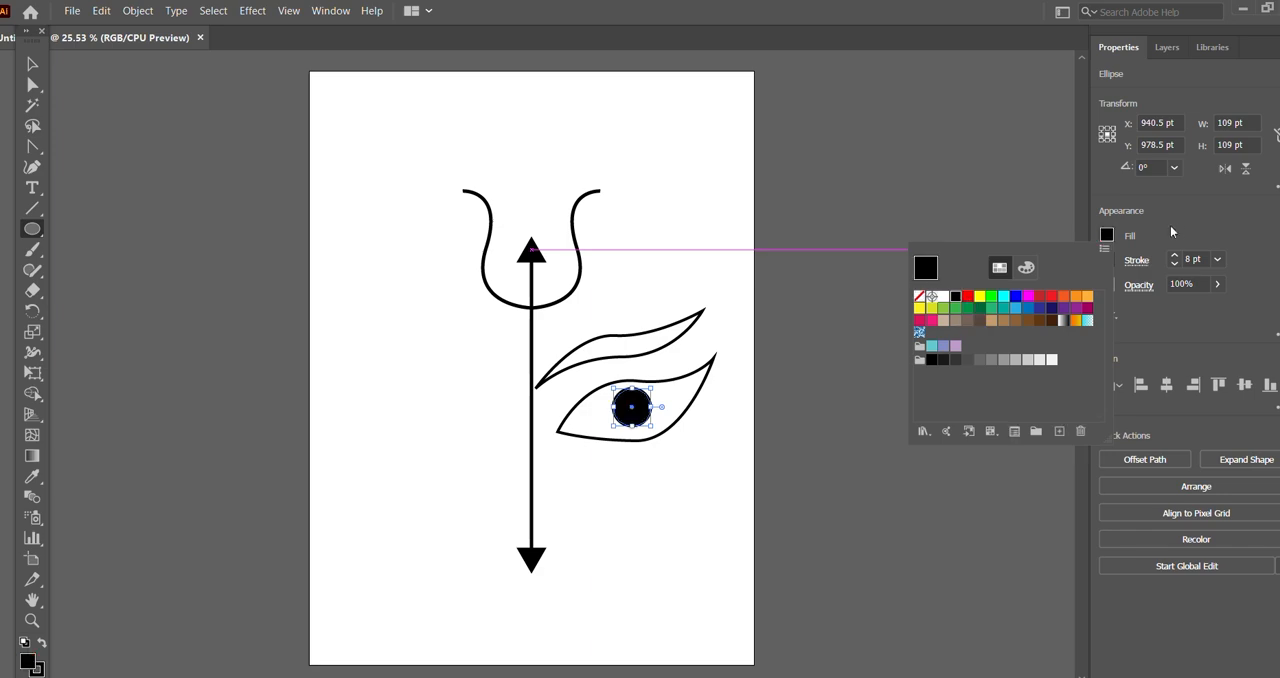
pyautogui.click(1200, 220)
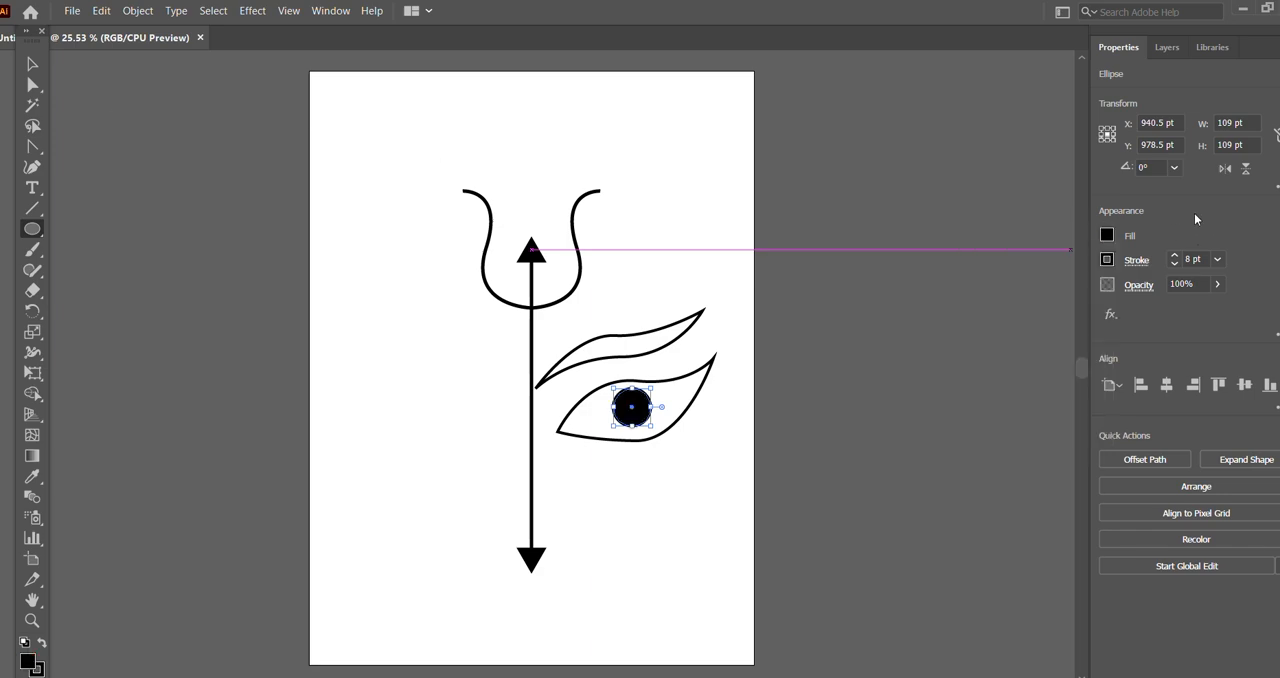
pyautogui.click(1107, 260)
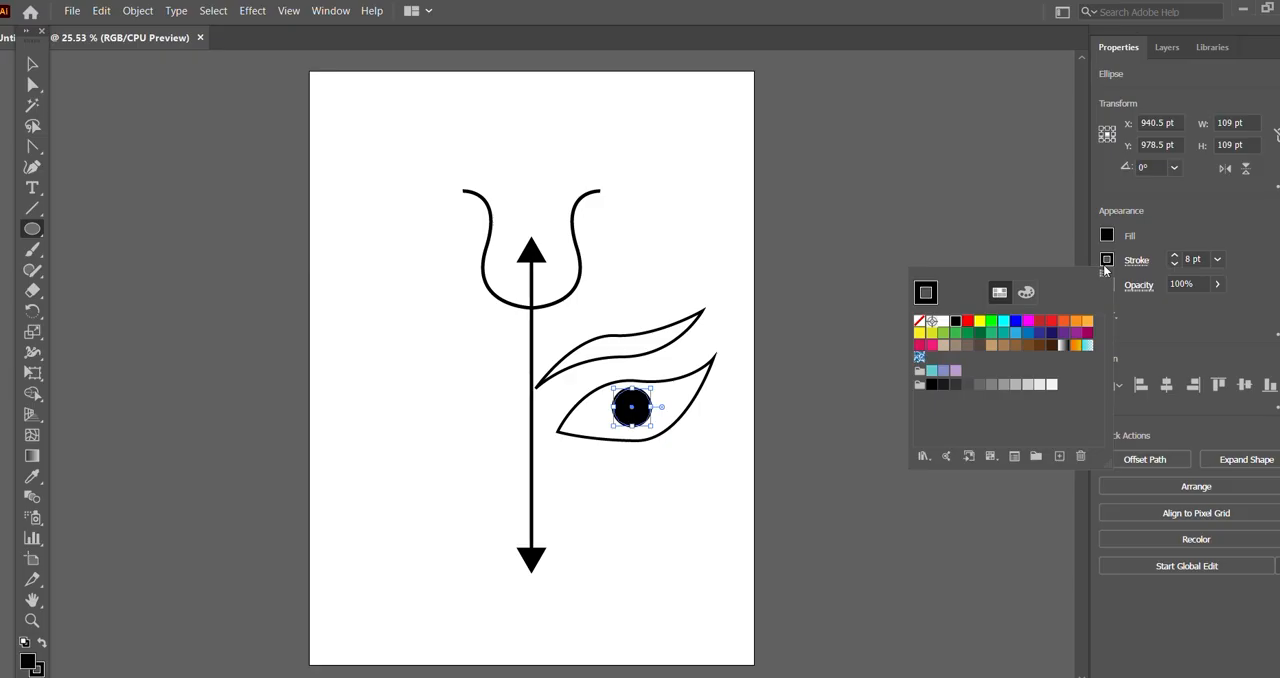
pyautogui.click(918, 322)
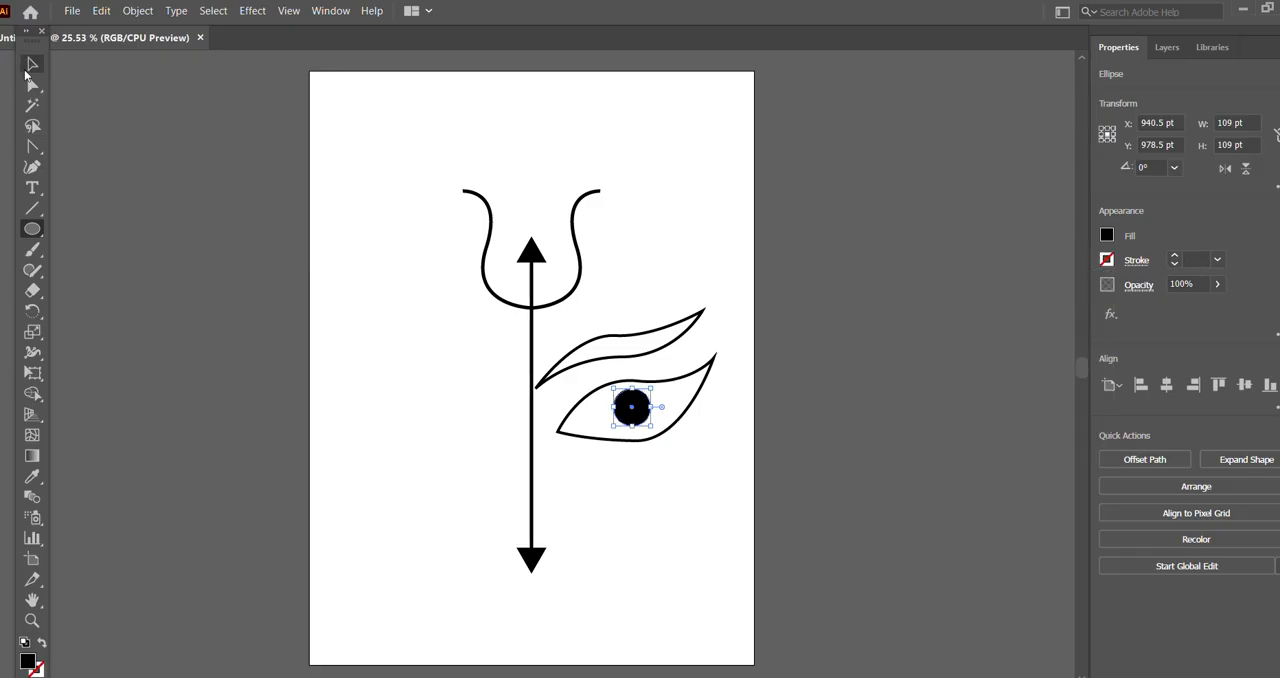
pyautogui.press('v')
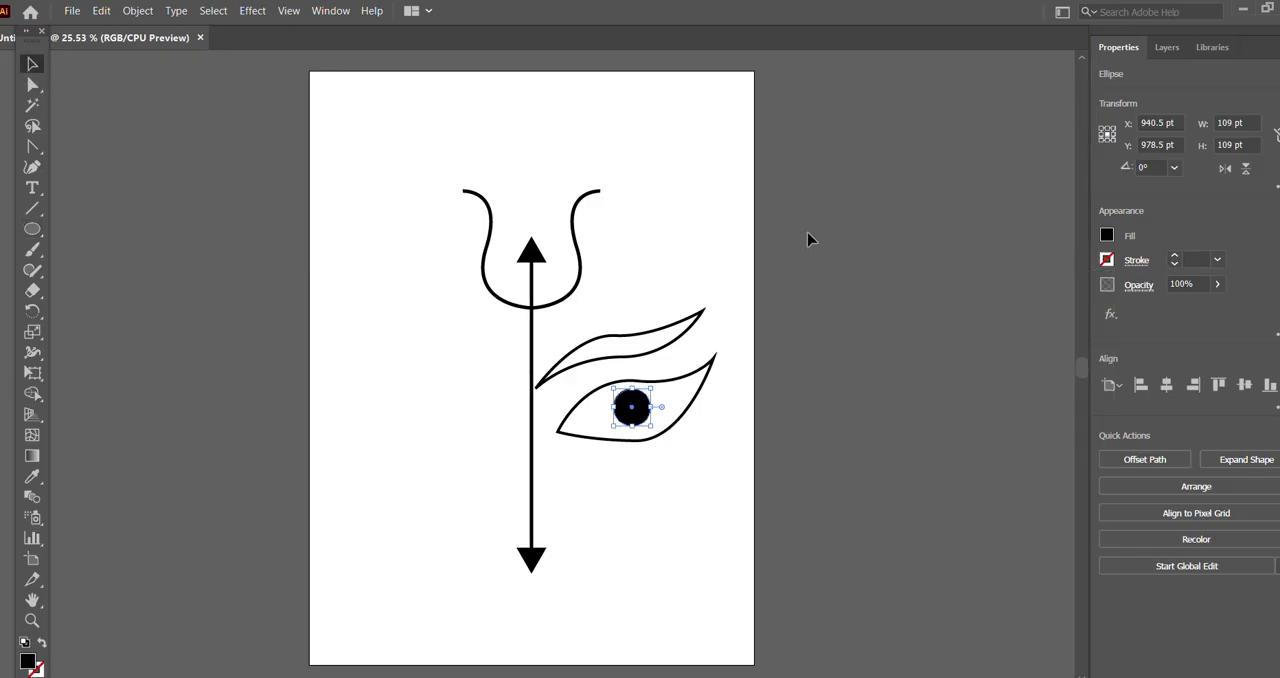
pyautogui.click(787, 323)
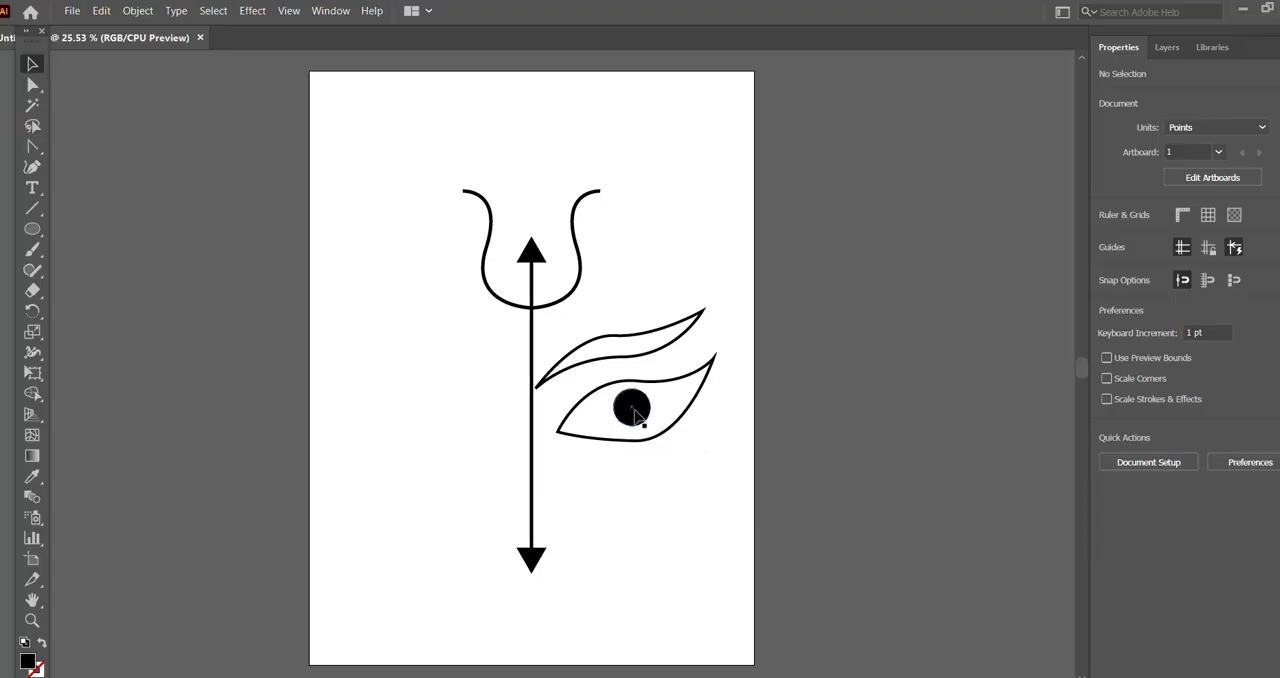
# Step: Enlarge the black circle to about 125.5 pt and reposition it within the eye outline at about X 922.5, Y 971 pt
pyautogui.moveTo(634, 414); pyautogui.dragTo(633, 408)
pyautogui.click(803, 360)
pyautogui.click(623, 403)
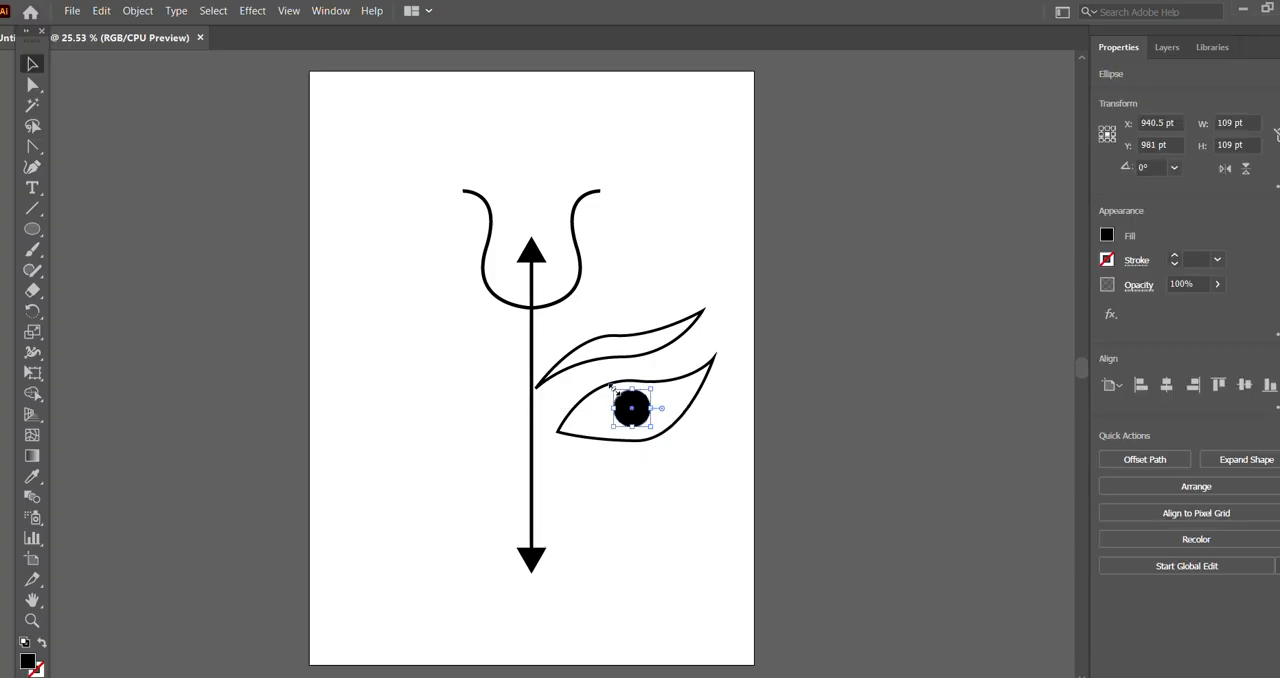
pyautogui.moveTo(611, 387); pyautogui.dragTo(634, 404)
pyautogui.click(821, 440)
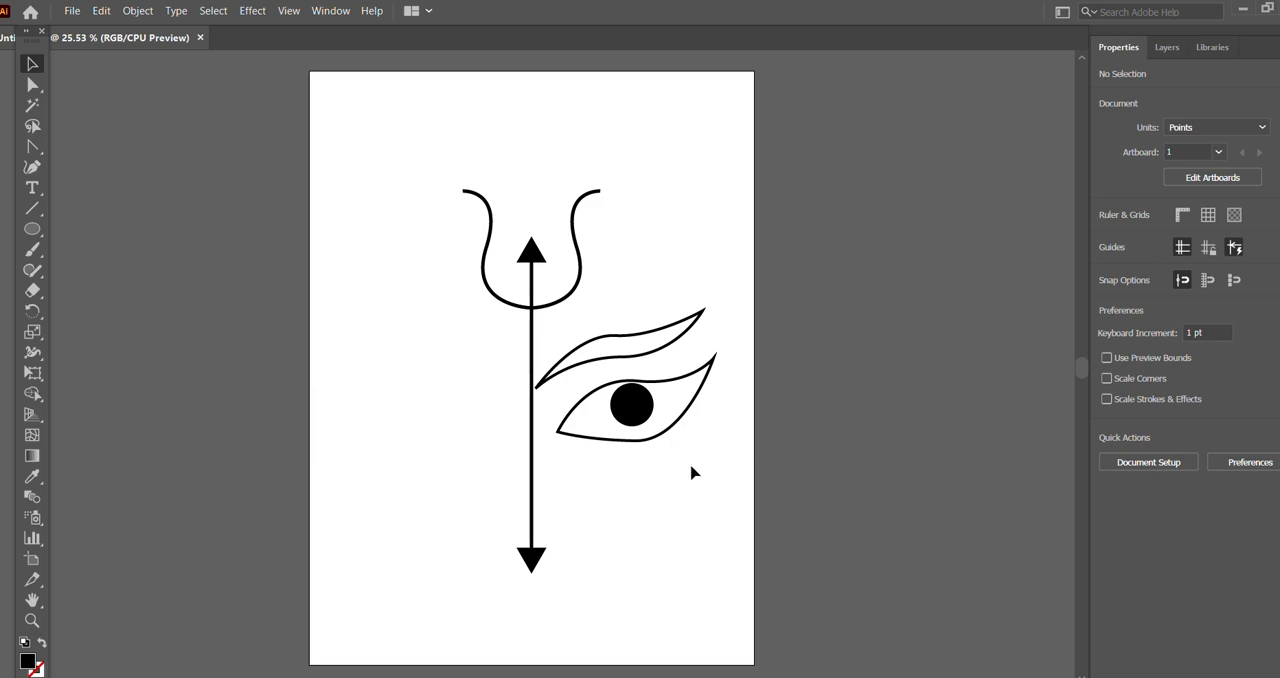
pyautogui.moveTo(641, 406); pyautogui.dragTo(632, 406)
pyautogui.click(837, 429)
pyautogui.press('x')
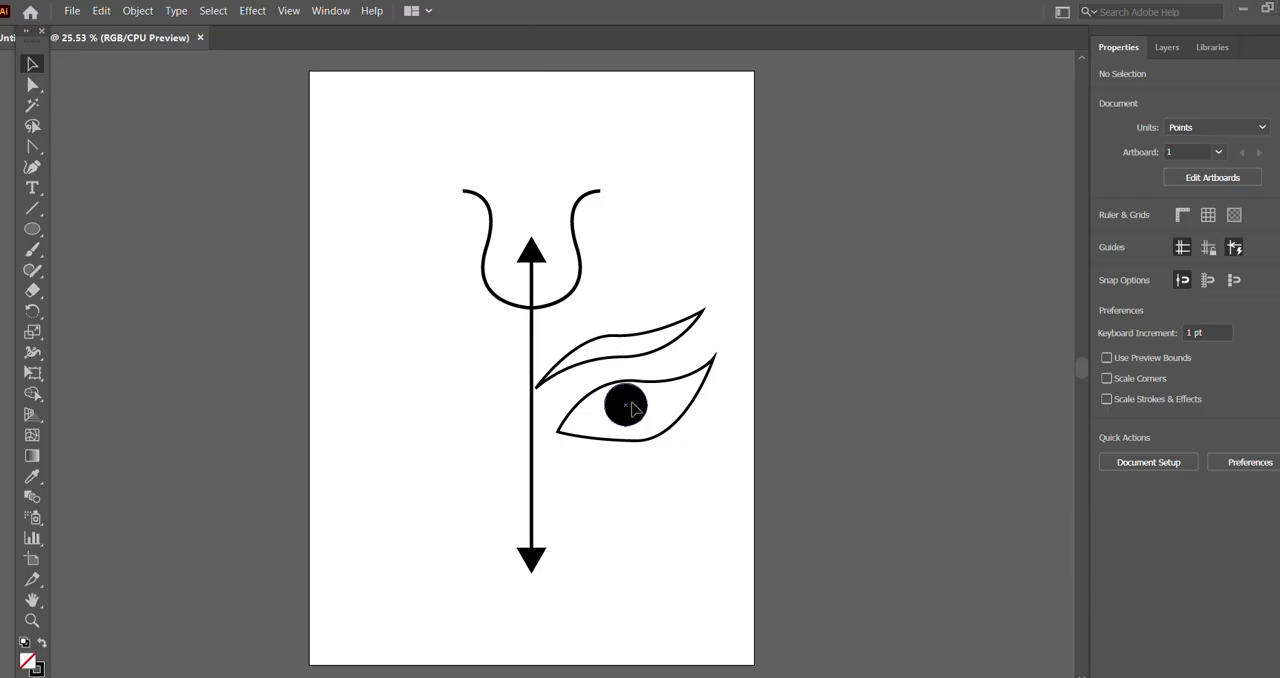
# Step: Paste a copy of the black circle, scale it down to about 66.5 pt and fill it white
pyautogui.click(632, 407)
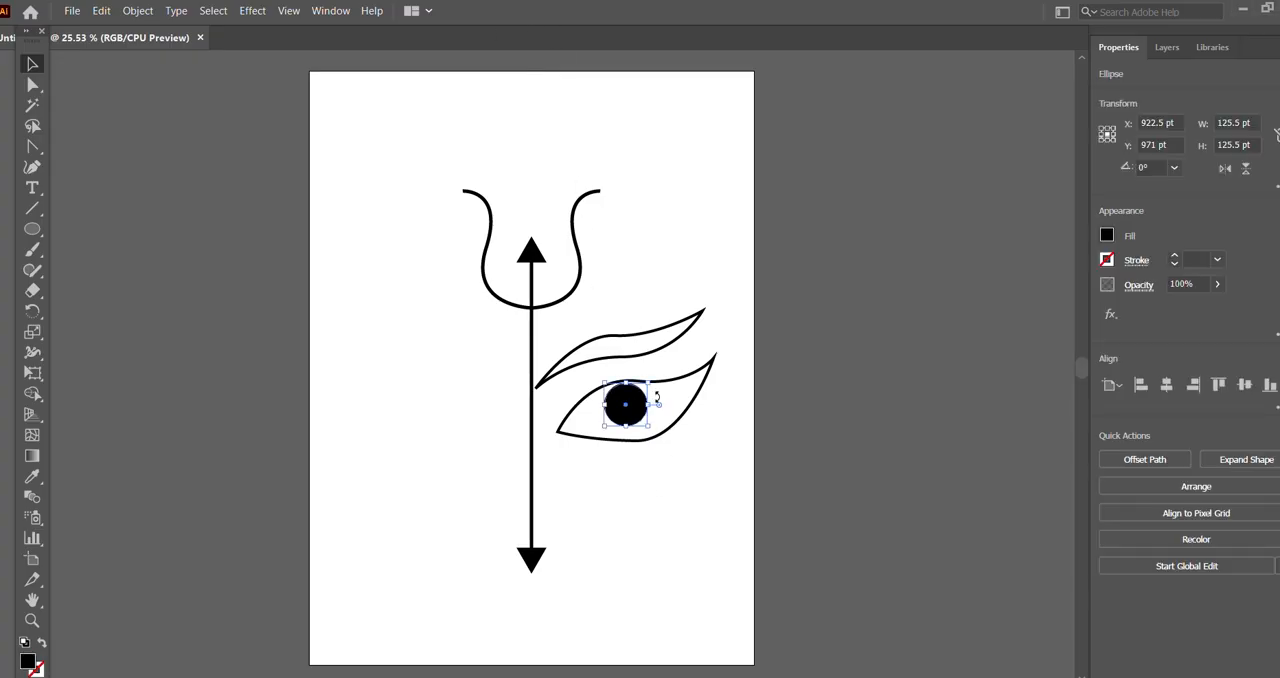
pyautogui.hotkey('ctrl', 'c')
pyautogui.hotkey('ctrl', 'v')
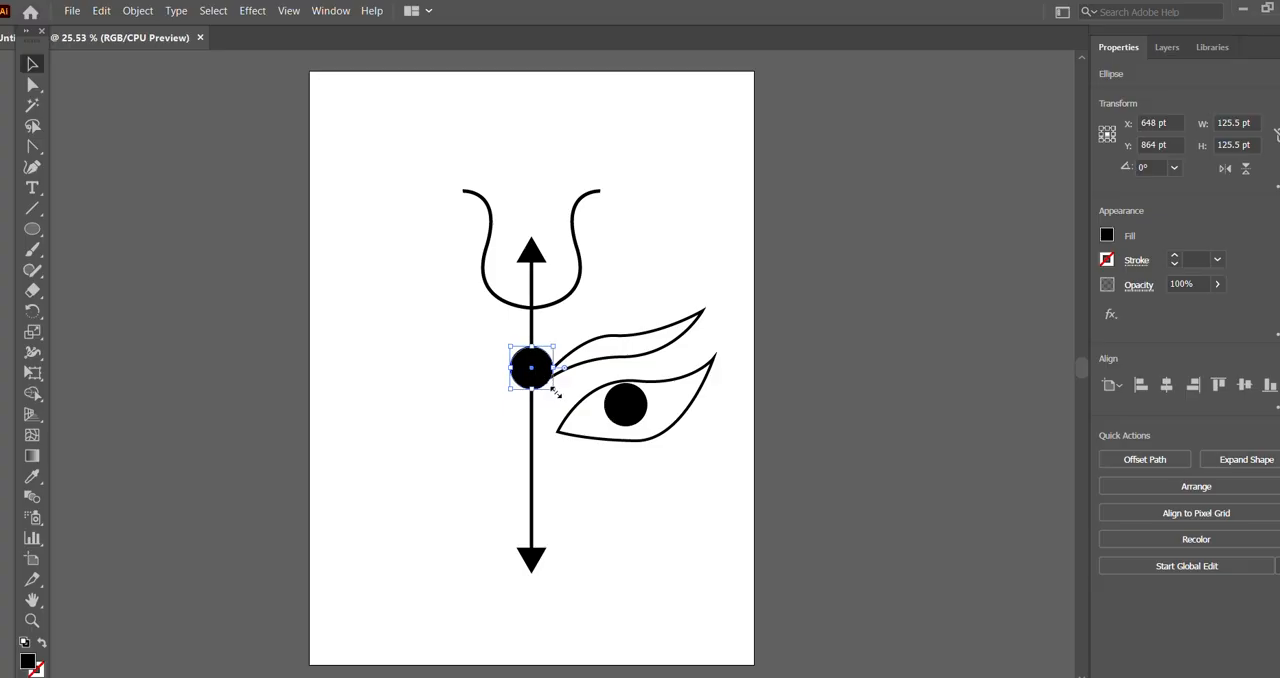
pyautogui.moveTo(556, 392); pyautogui.dragTo(541, 379)
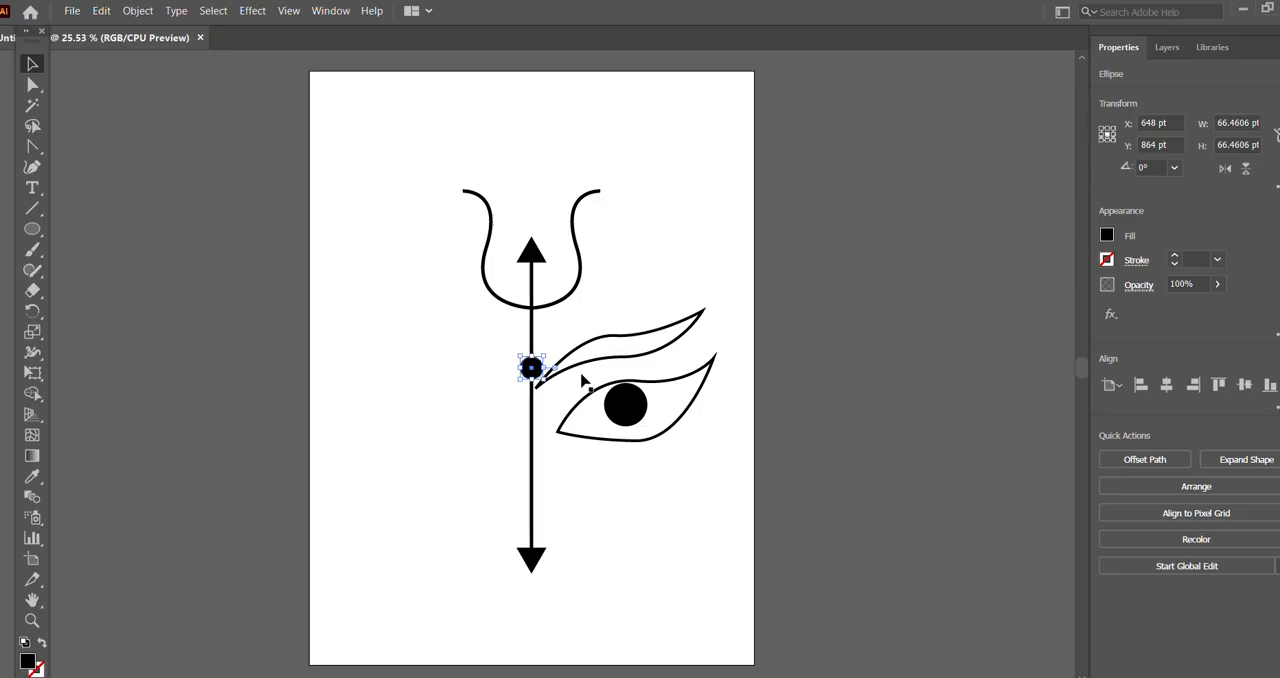
pyautogui.click(1107, 235)
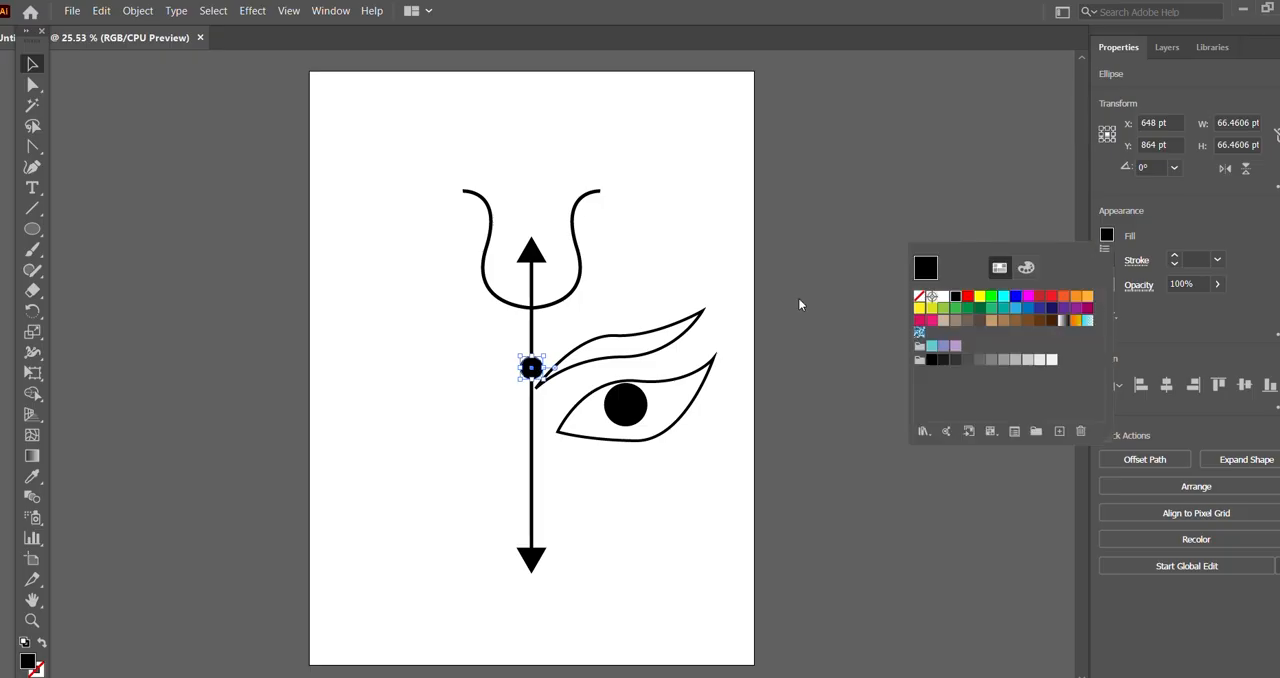
pyautogui.click(943, 298)
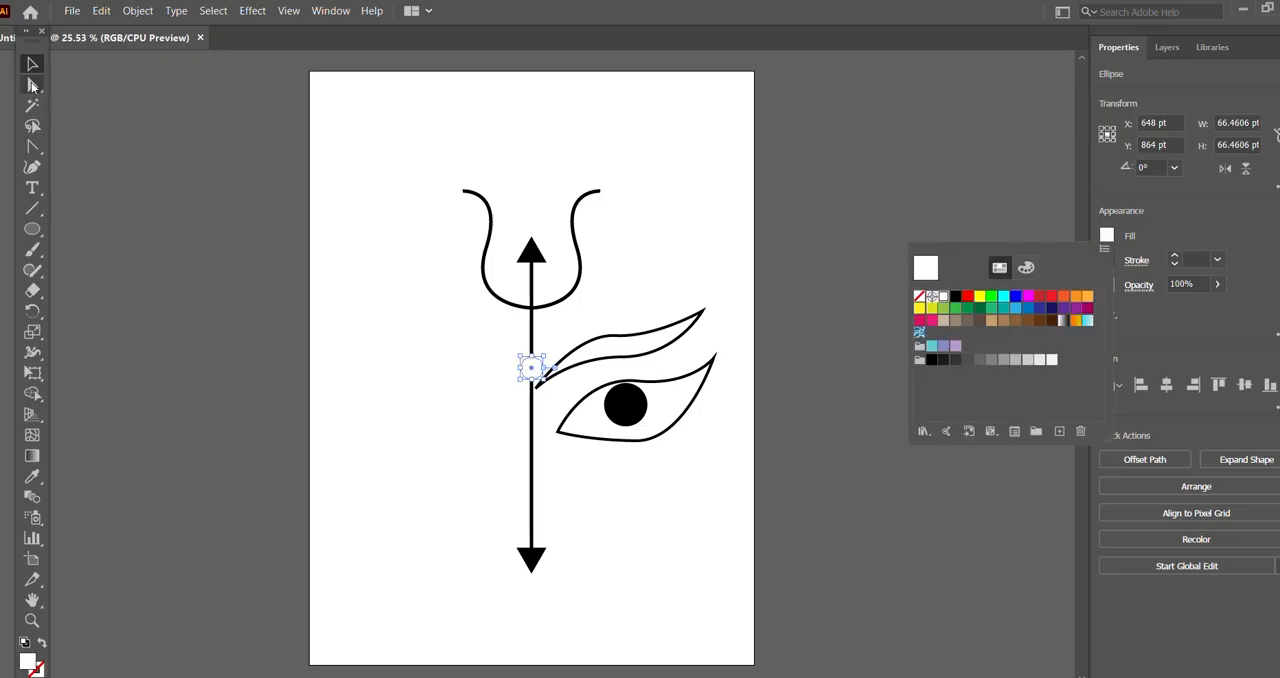
# Step: Move the white circle into the black circle, centred at about X 922.5, Y 965.5 pt
pyautogui.click(535, 367)
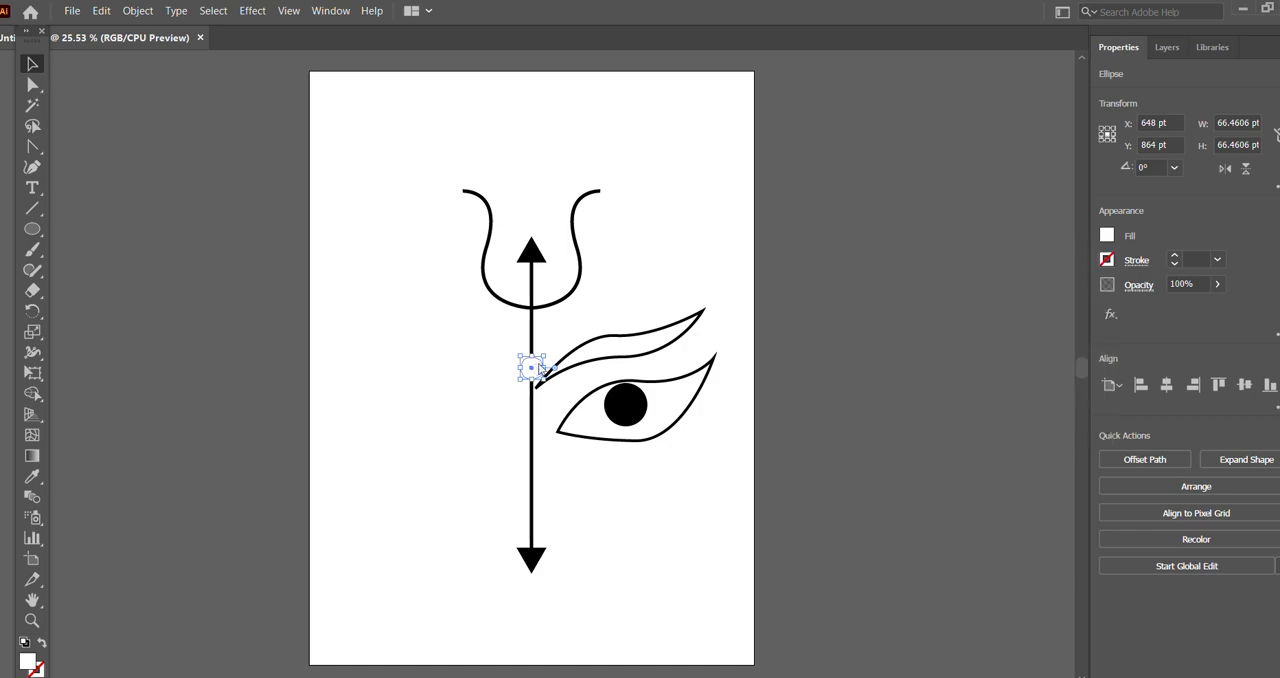
pyautogui.moveTo(533, 367); pyautogui.dragTo(630, 403)
pyautogui.click(815, 376)
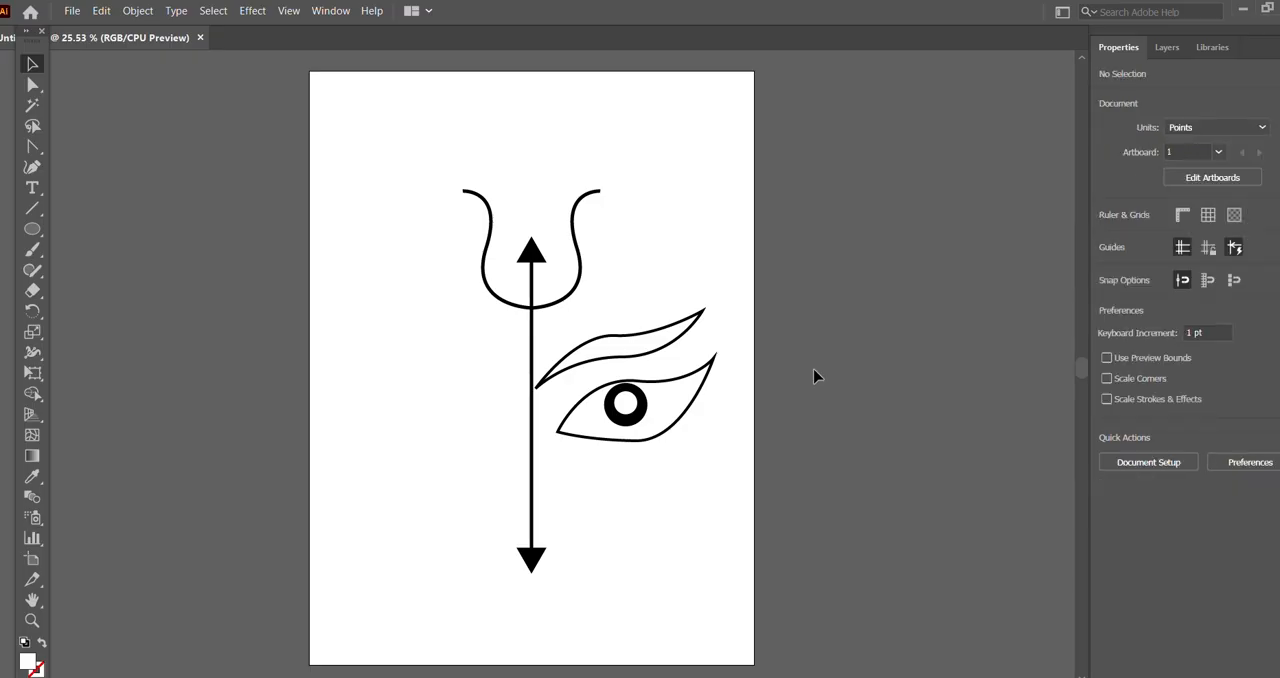
# Step: Paste another white circle, shrink it to 28 pt and place it over the black circle's lower right at about X 958.7, Y 998.8 pt
pyautogui.click(626, 404)
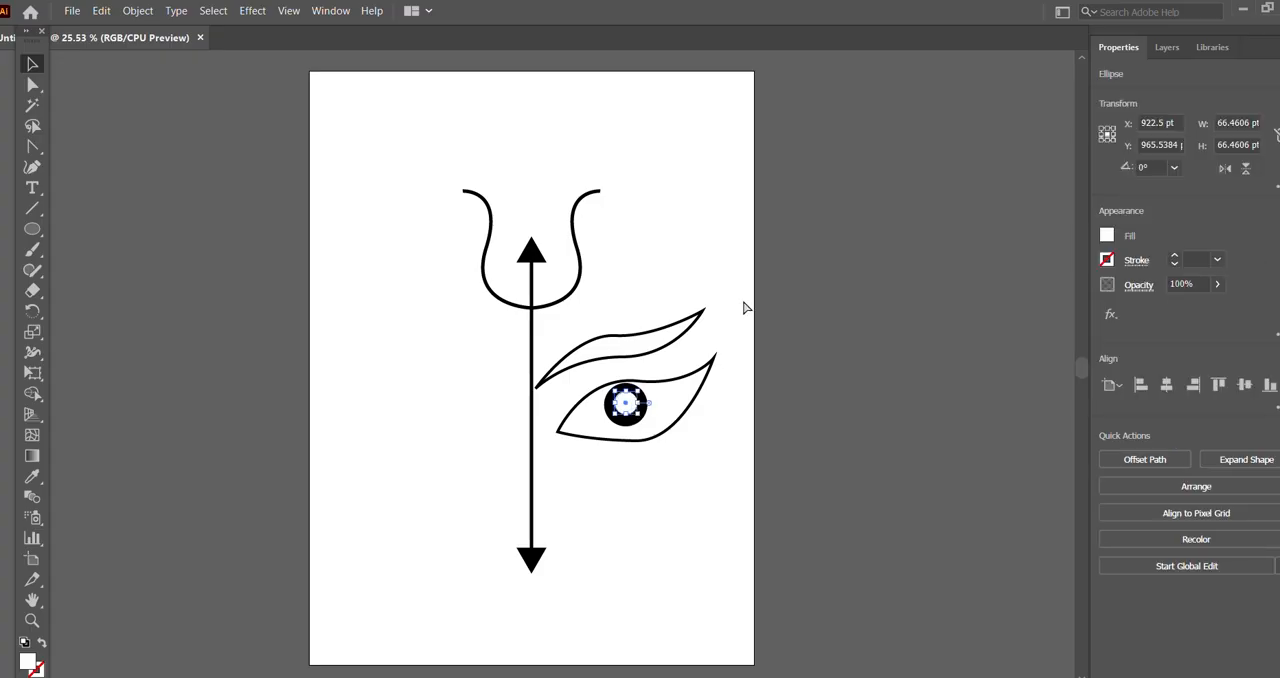
pyautogui.hotkey('ctrl', 'v')
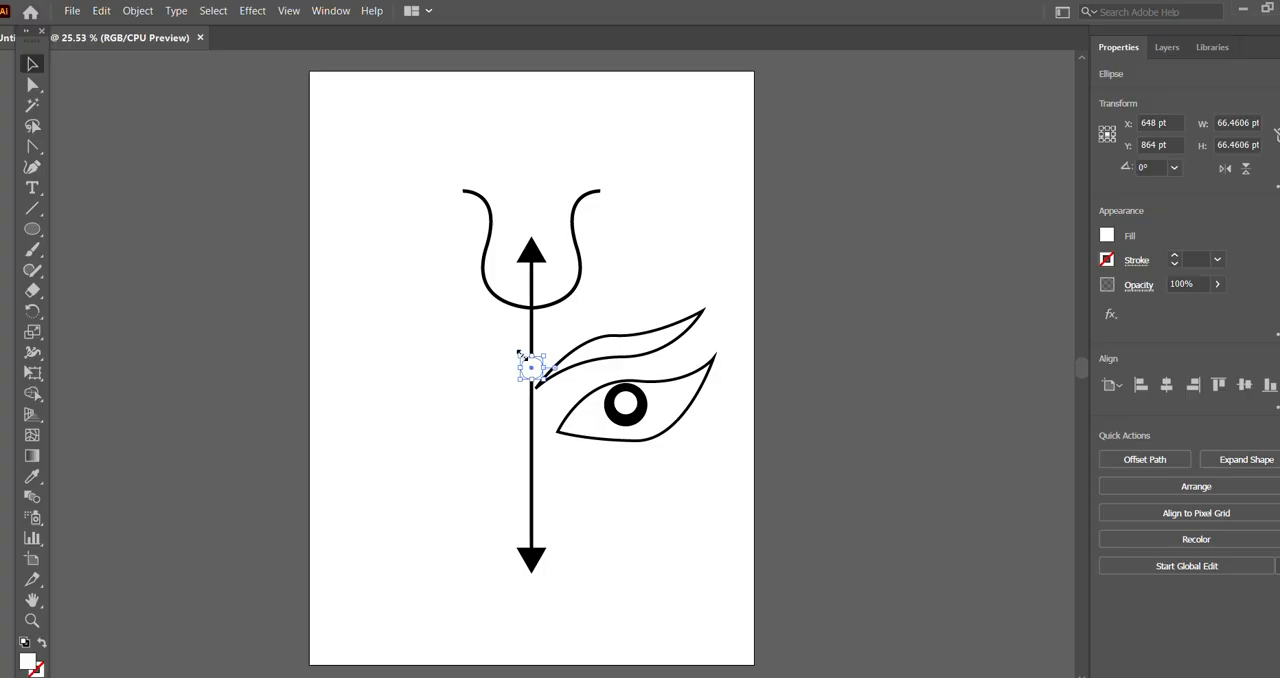
pyautogui.moveTo(519, 352); pyautogui.dragTo(640, 422)
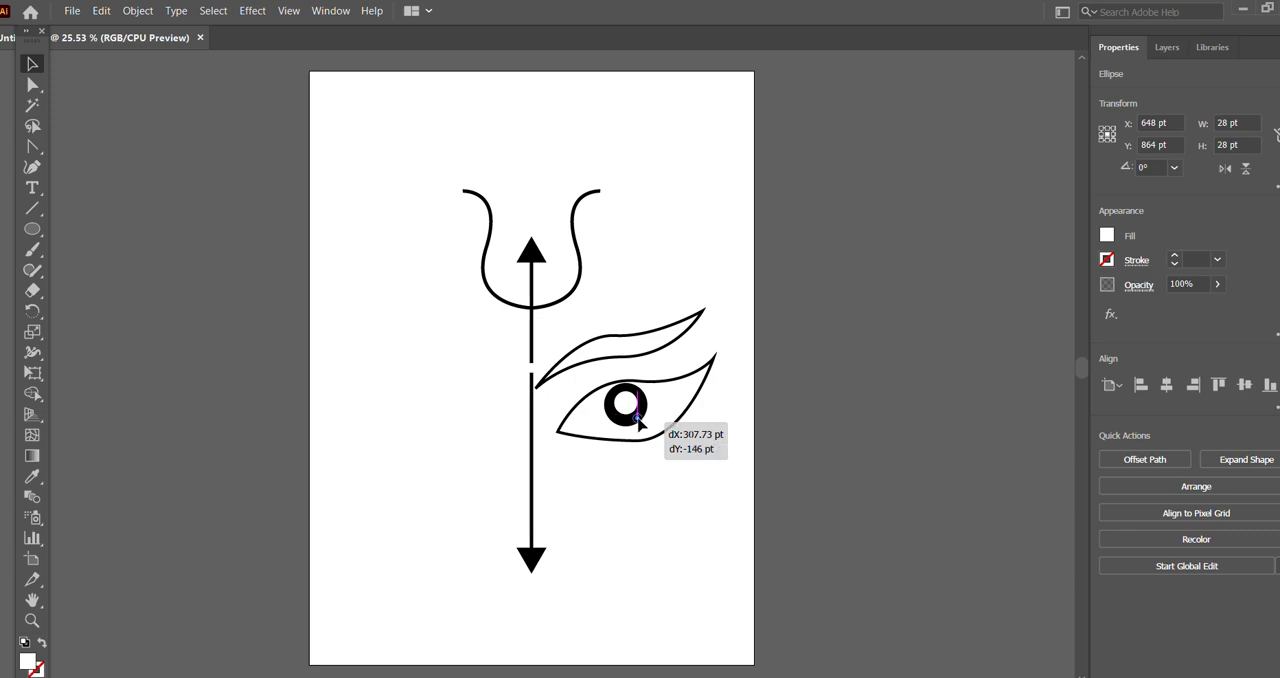
pyautogui.moveTo(638, 420); pyautogui.dragTo(638, 420)
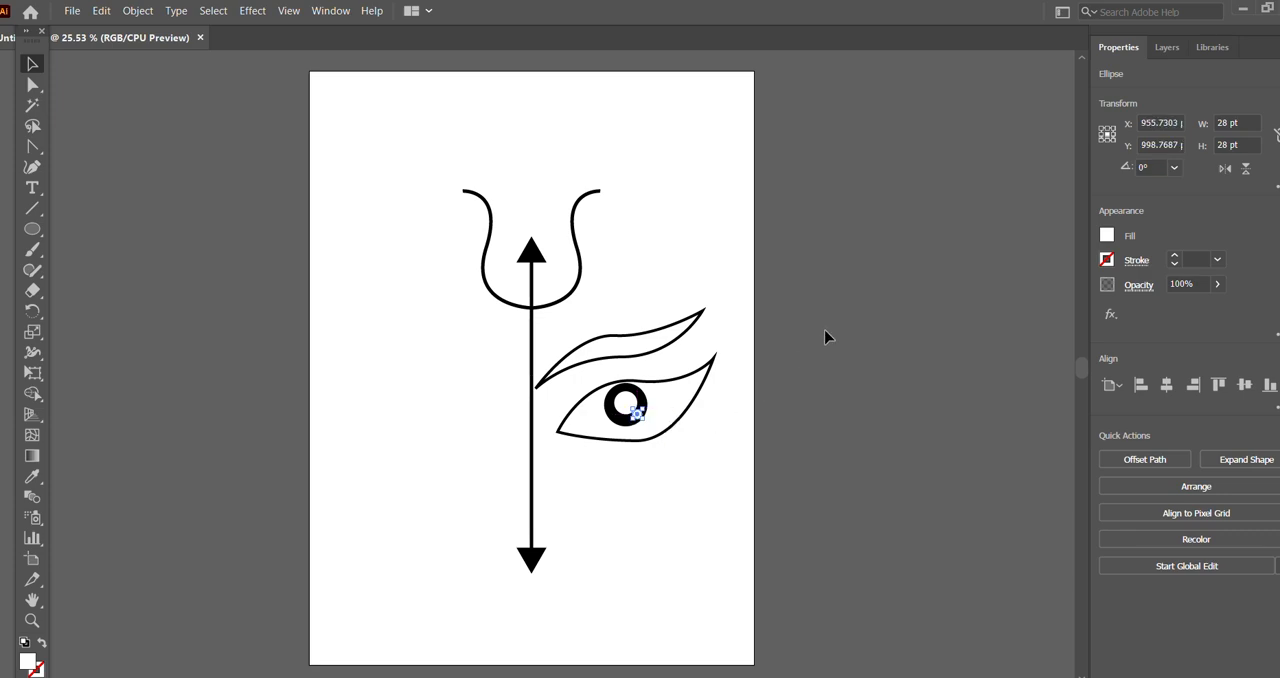
pyautogui.press('Right')
pyautogui.press('Right')
pyautogui.press('Right')
pyautogui.click(820, 326)
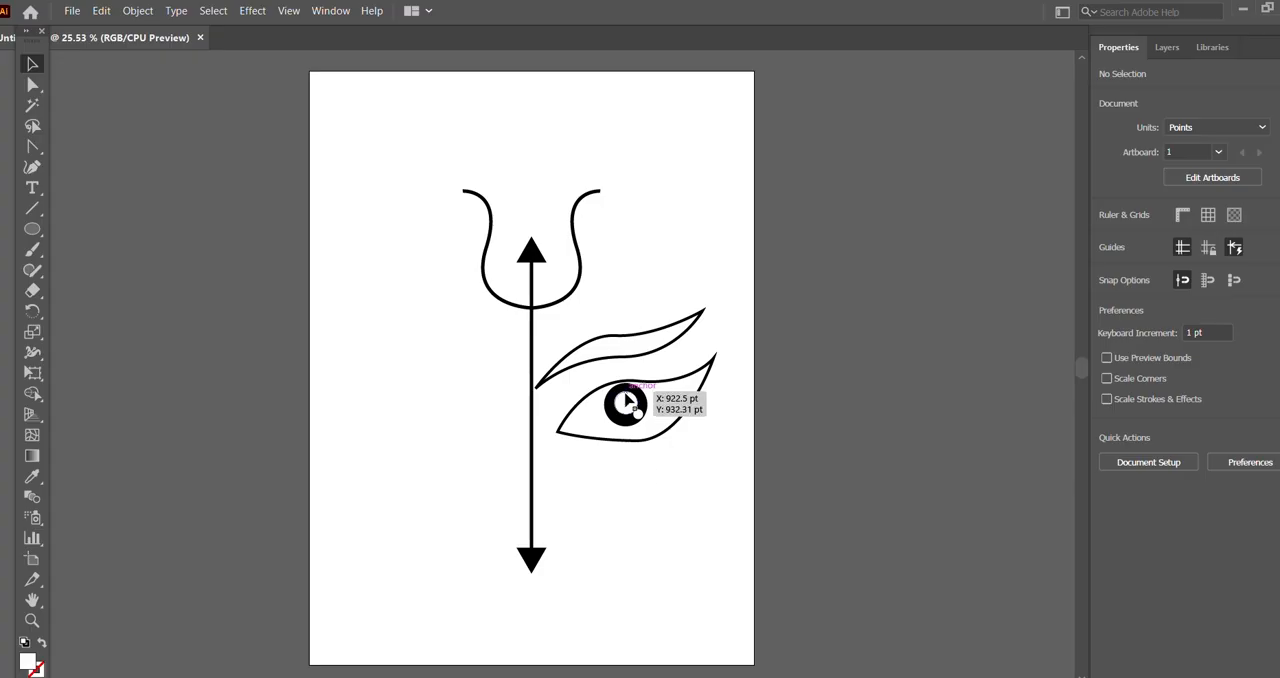
# Step: Shift the larger white circle slightly right within the iris and shrink the small white highlight so it sits separately just below it
pyautogui.moveTo(630, 401); pyautogui.dragTo(635, 402)
pyautogui.click(828, 407)
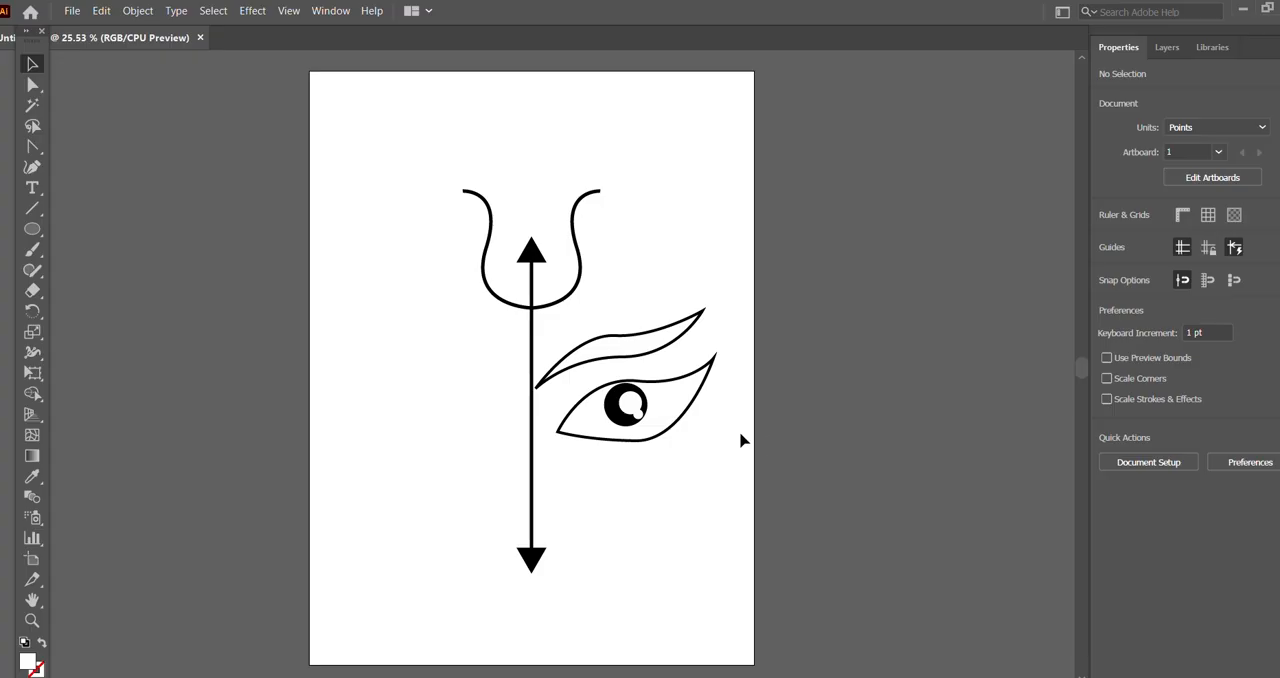
pyautogui.click(638, 412)
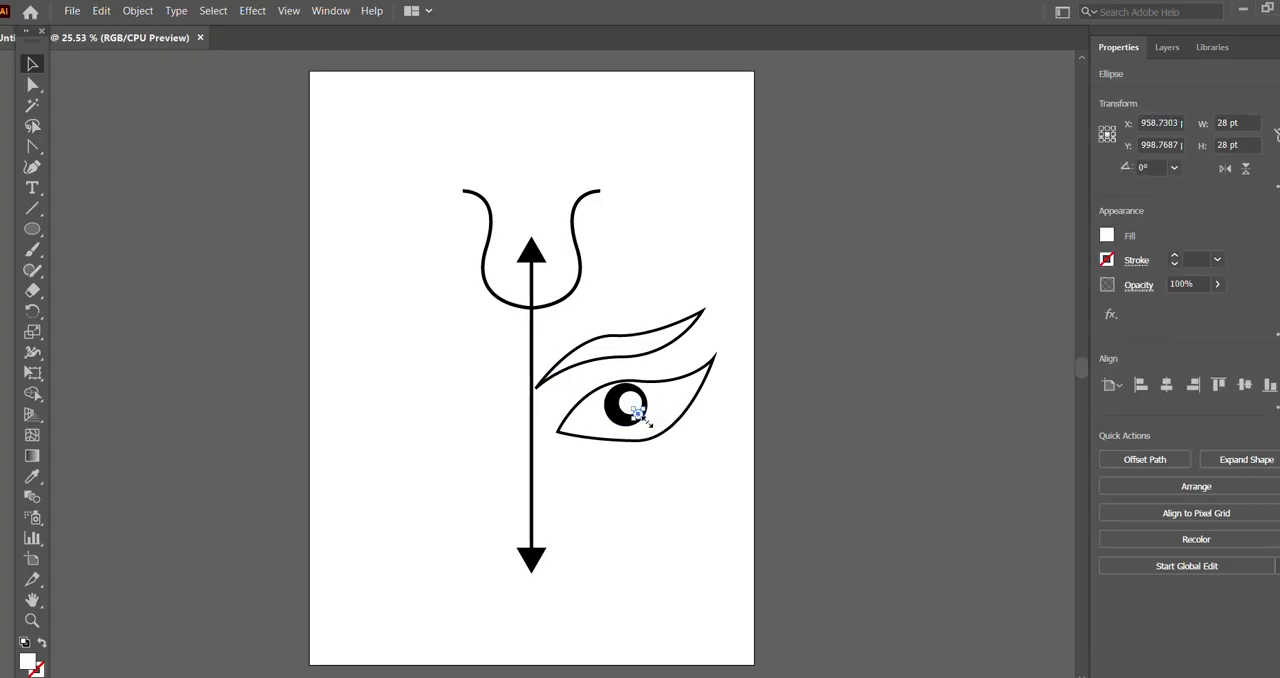
pyautogui.moveTo(647, 422); pyautogui.dragTo(640, 414)
pyautogui.click(838, 388)
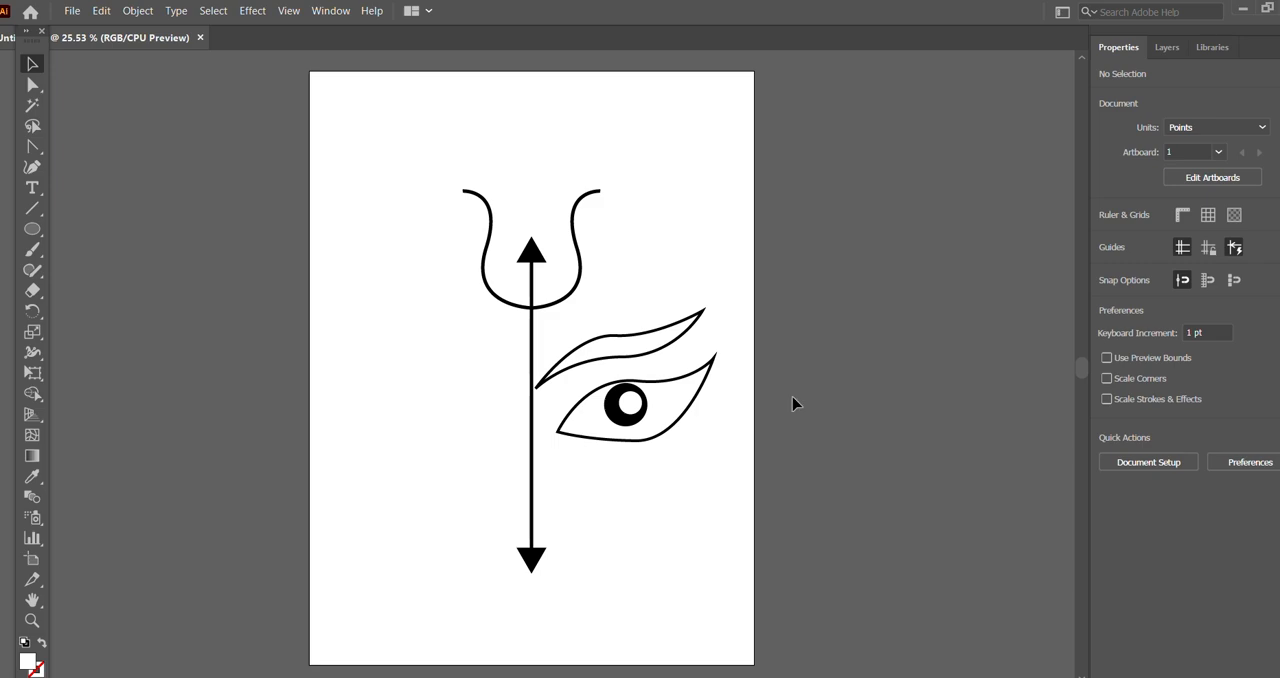
pyautogui.hotkey('ctrl', 'z')
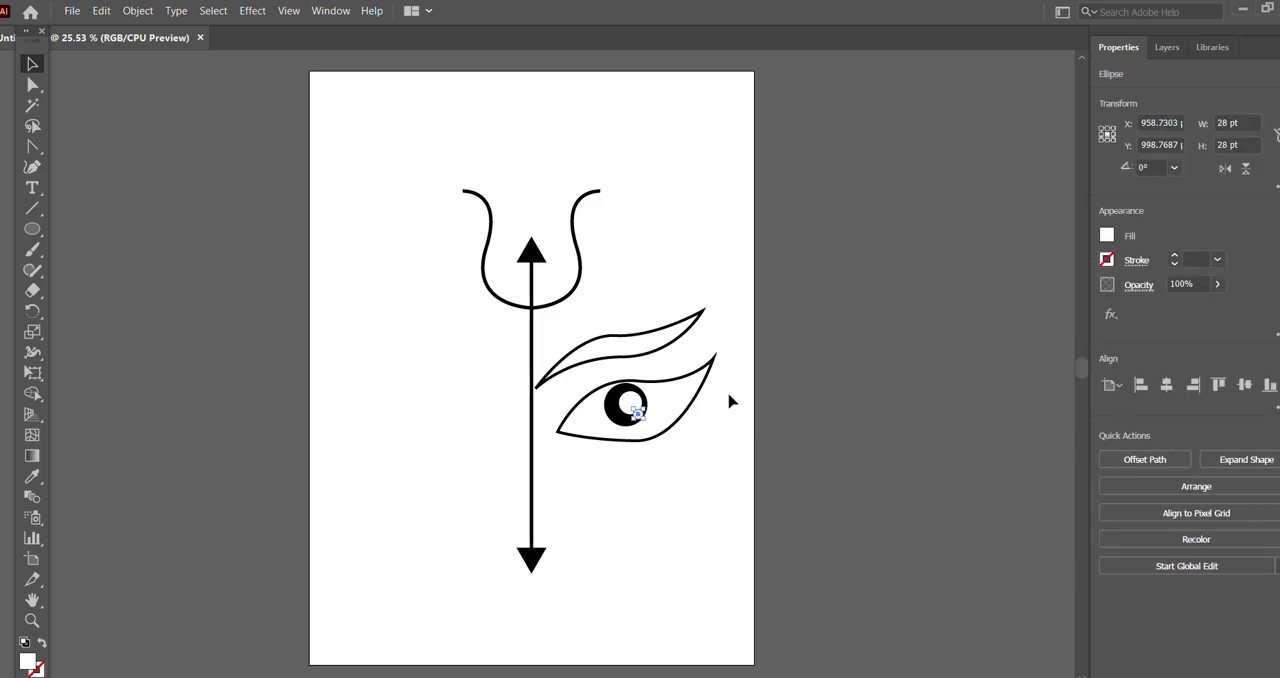
pyautogui.hotkey('ctrl', 'shift', 'z')
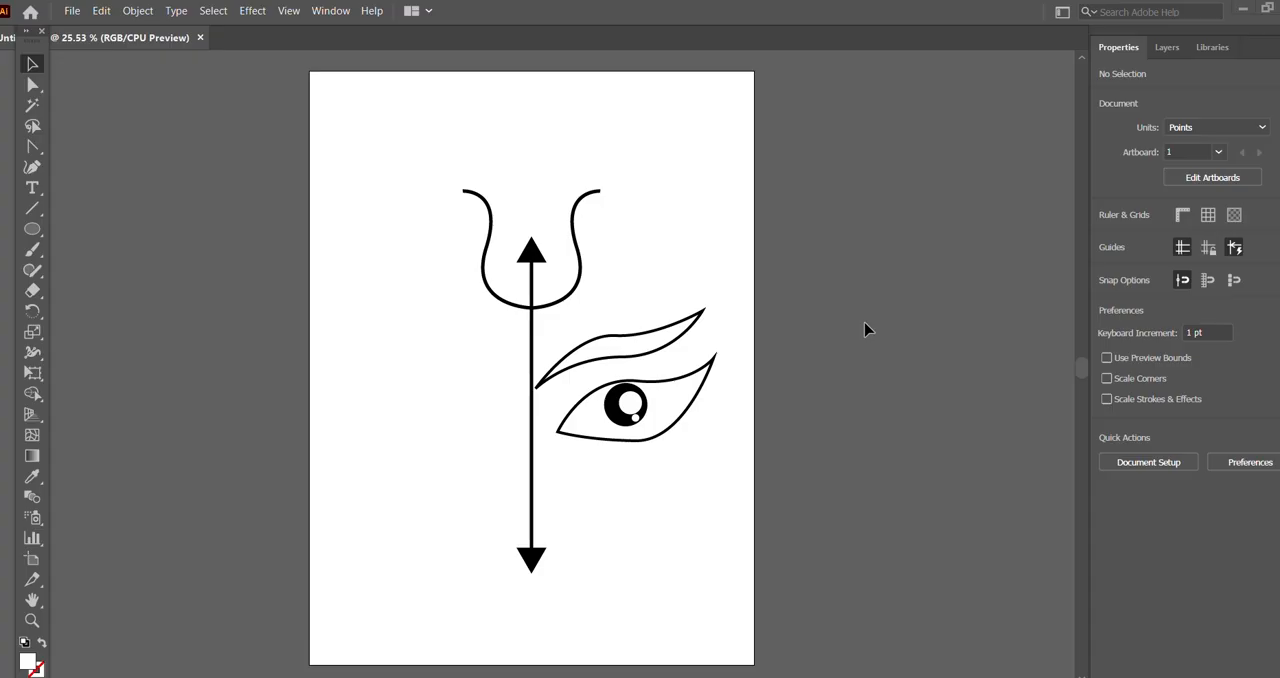
# Step: Fill the upper feather shape with black and move it to about X 891 pt so its inner point meets the trident's shaft
pyautogui.click(700, 312)
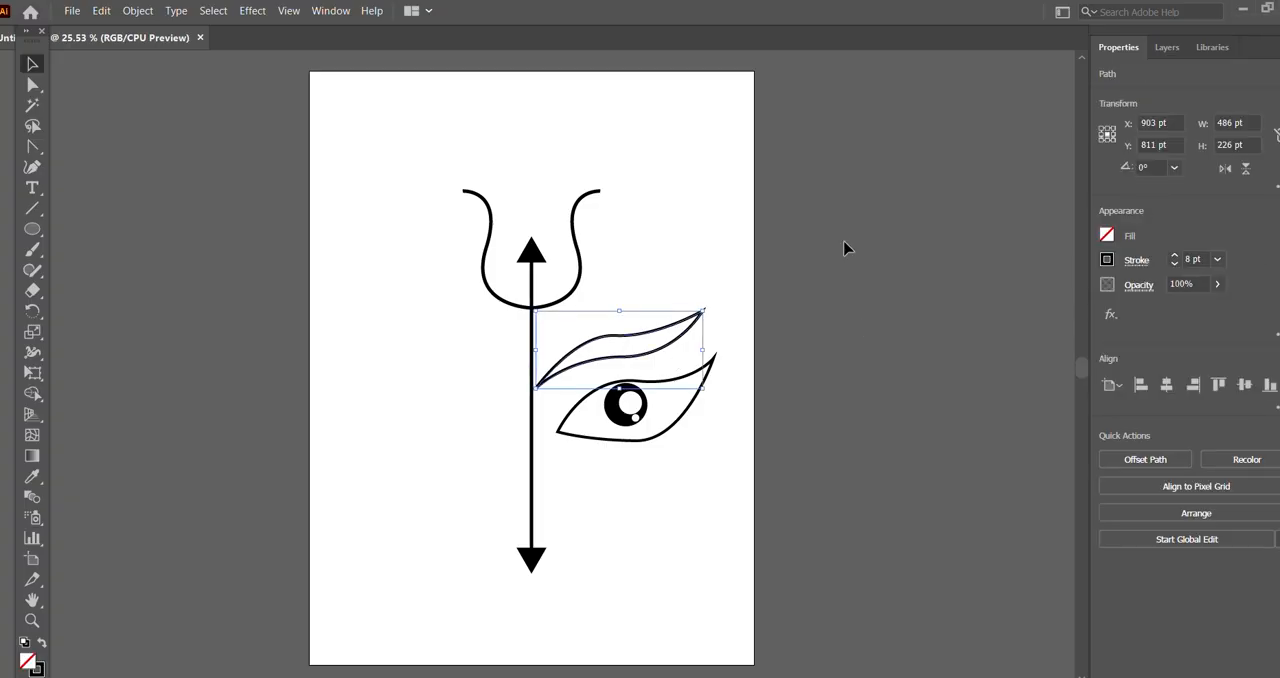
pyautogui.click(1107, 237)
pyautogui.click(954, 297)
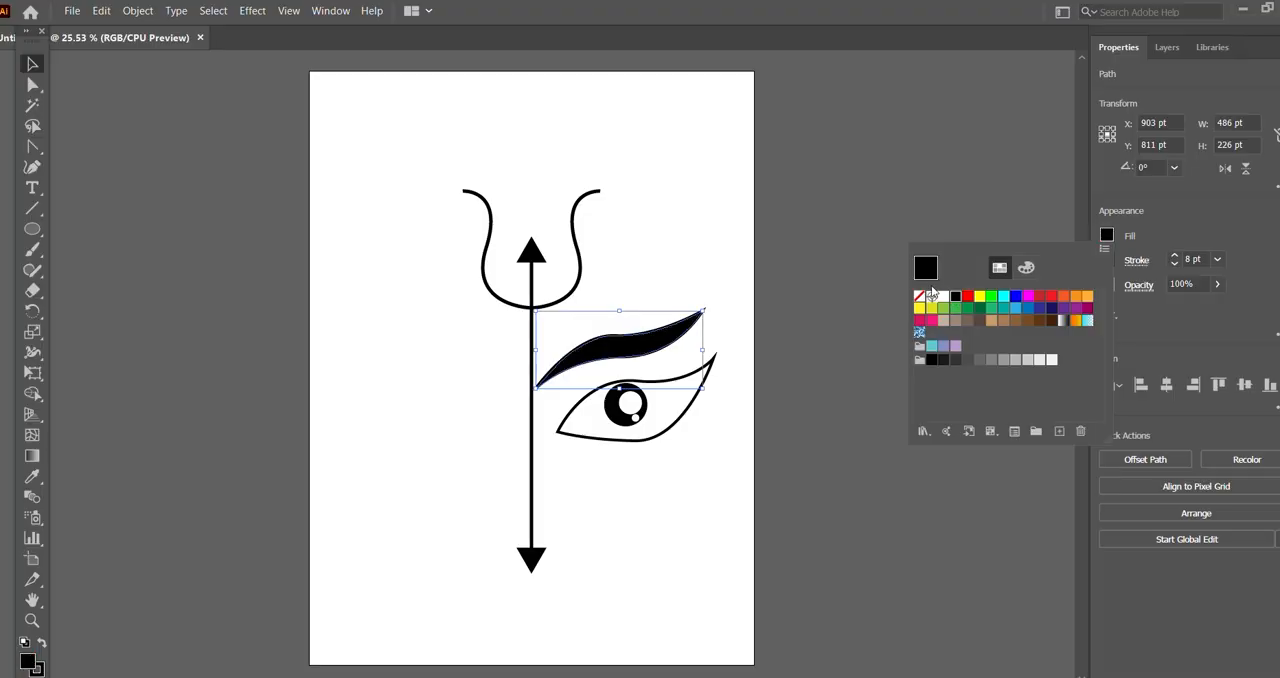
pyautogui.click(865, 167)
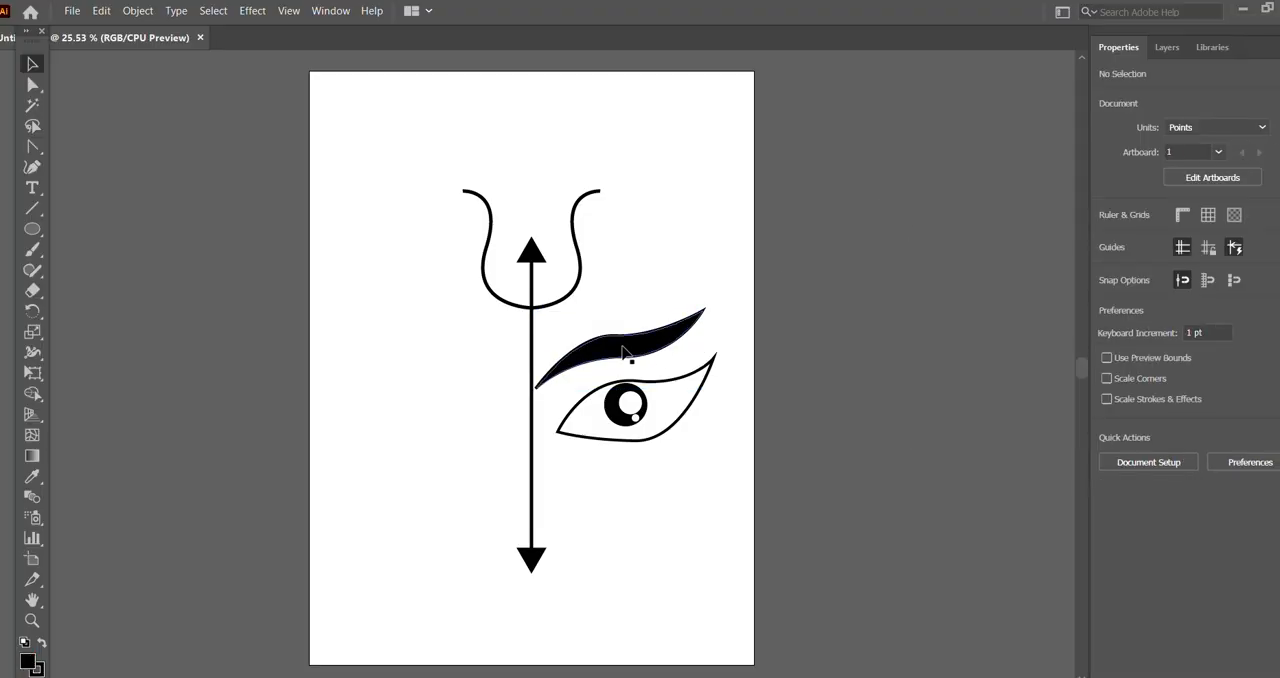
pyautogui.moveTo(623, 351); pyautogui.dragTo(618, 352)
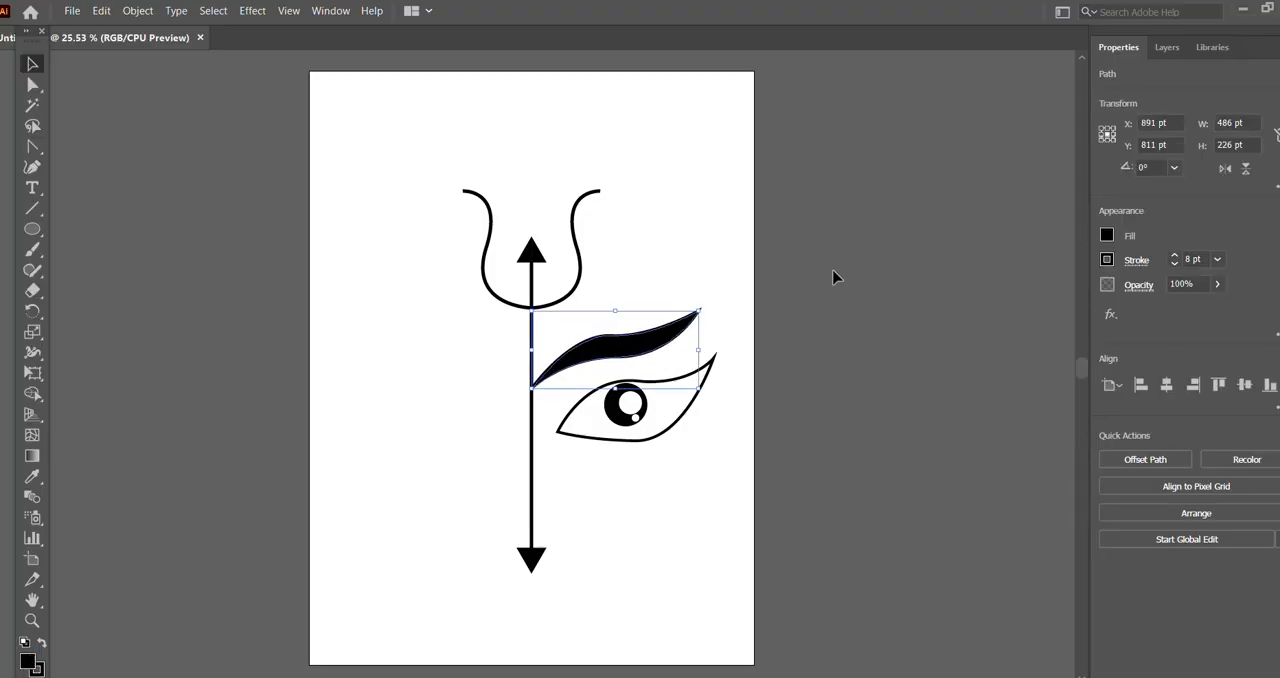
# Step: Select the whole eye, including its iris and white highlights, and move it slightly left toward the trident's shaft
pyautogui.click(832, 279)
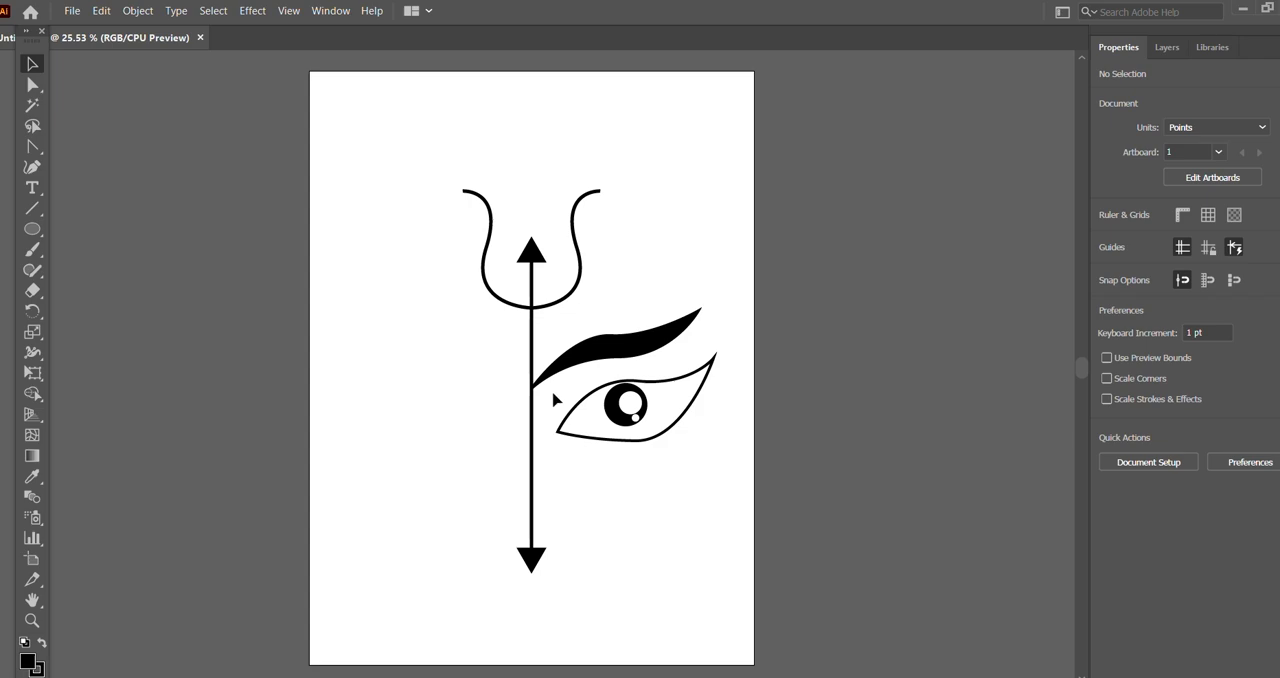
pyautogui.moveTo(560, 389); pyautogui.dragTo(714, 506)
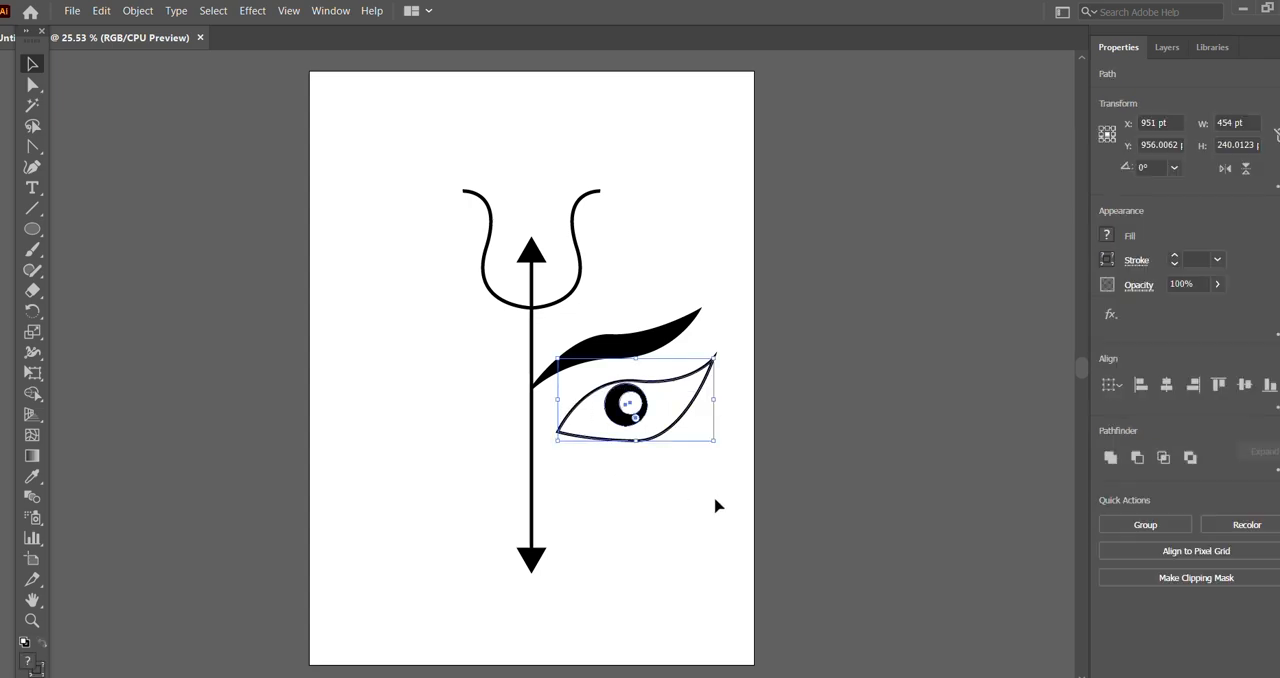
pyautogui.moveTo(630, 403); pyautogui.dragTo(622, 403)
pyautogui.click(866, 326)
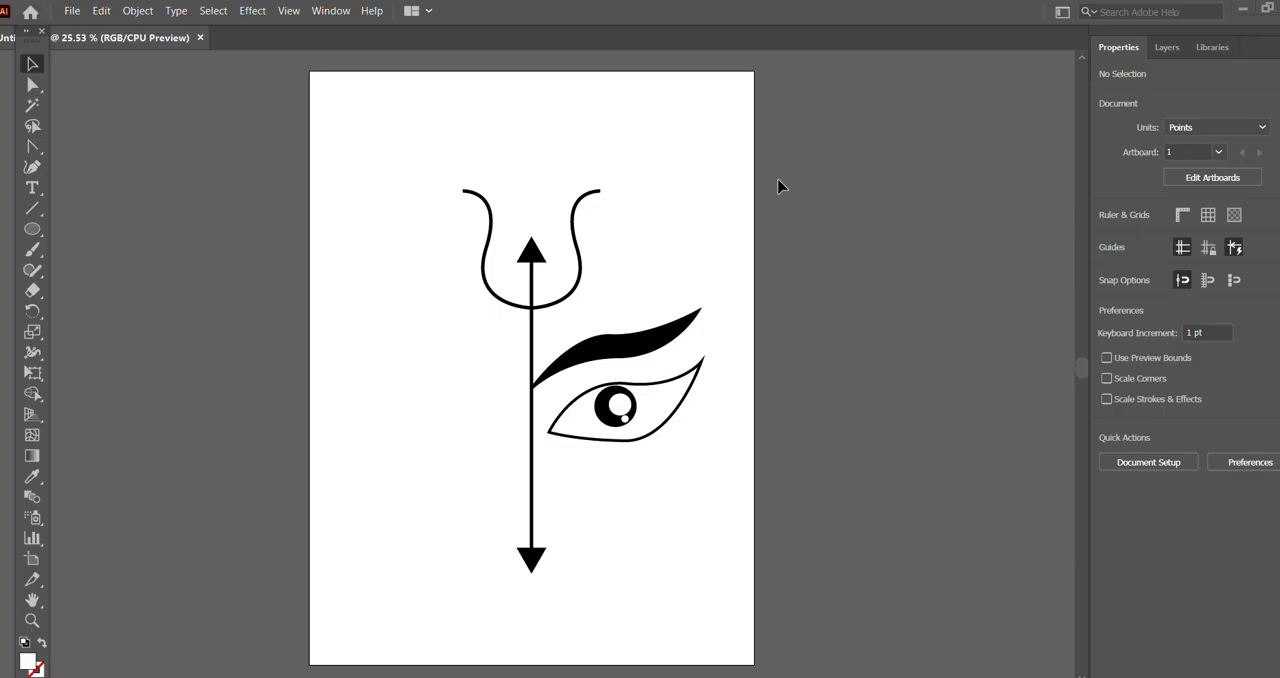
# Step: Place the "lotus gob" image from the Gallery left of the shaft, about 203 pt square, centred near X 301, Y 1063 pt
pyautogui.click(73, 11)
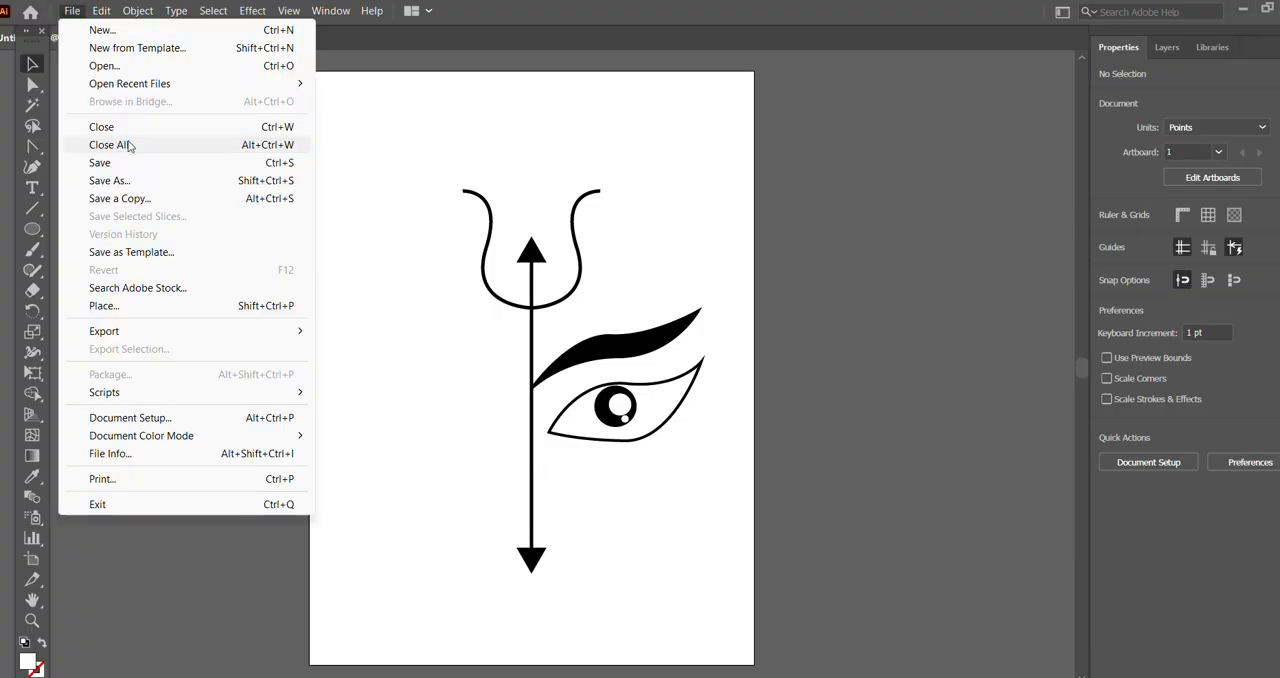
pyautogui.click(147, 308)
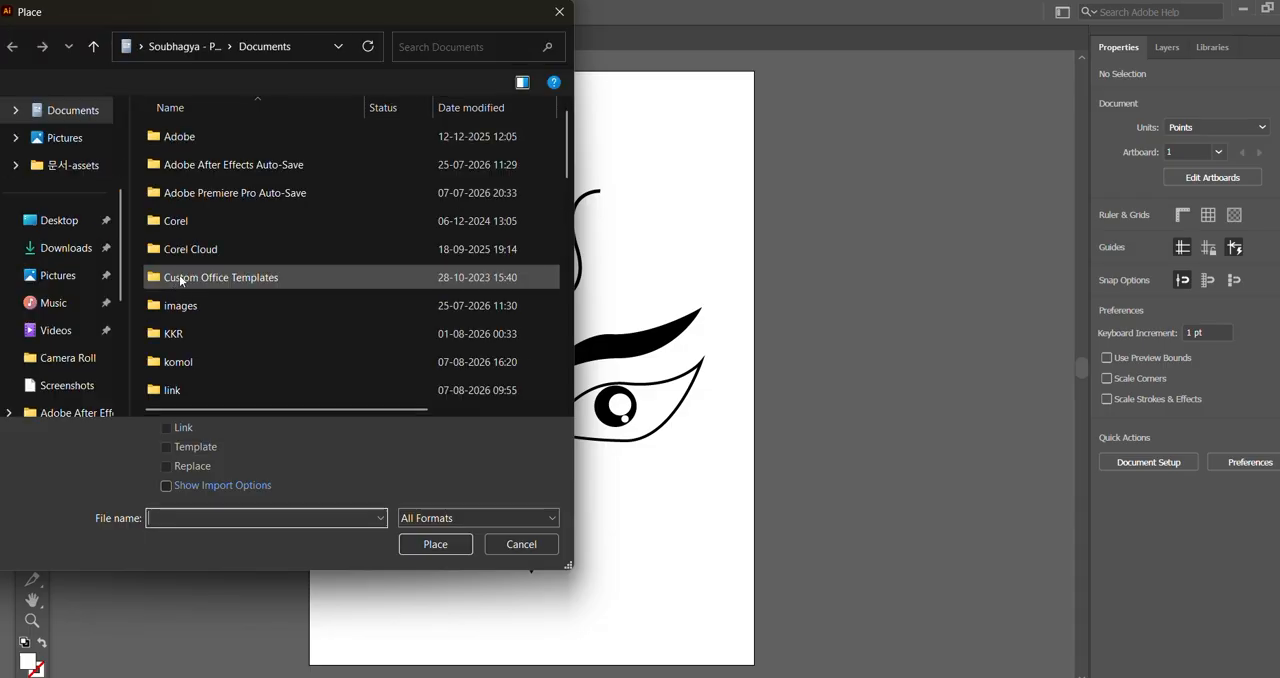
pyautogui.click(77, 277)
pyautogui.scroll(-2, 333, 202)
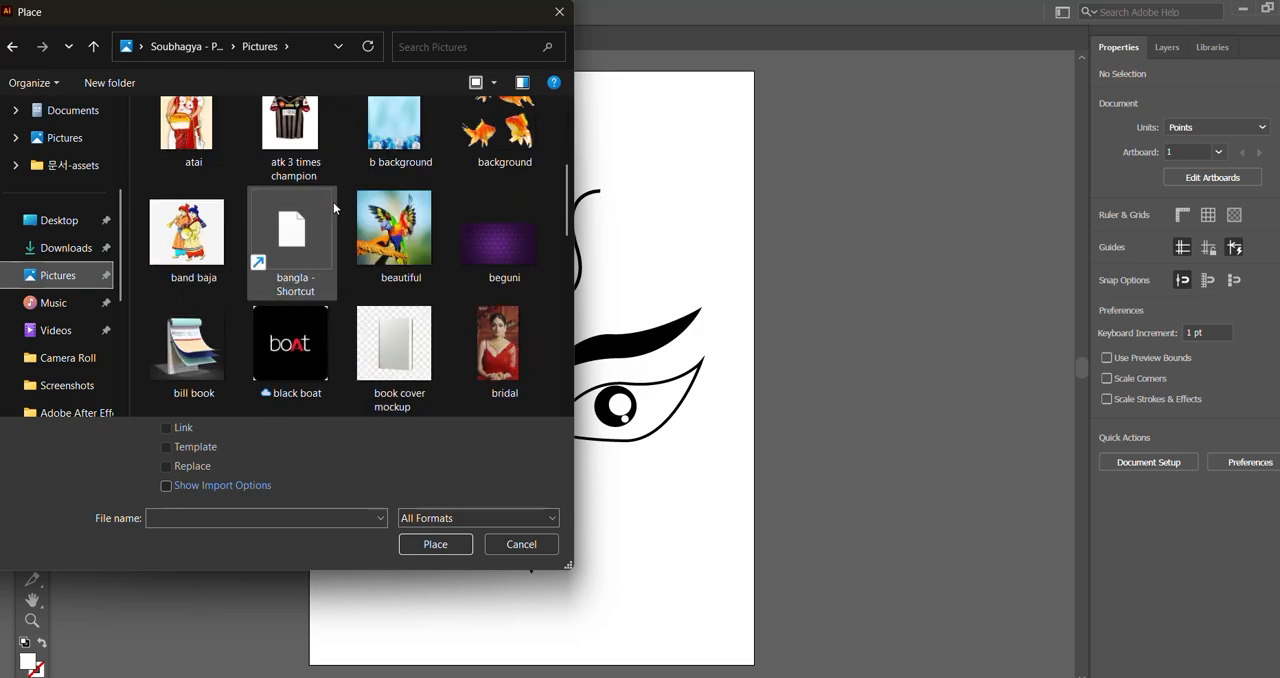
pyautogui.scroll(3, 333, 204)
pyautogui.scroll(3, 82, 185)
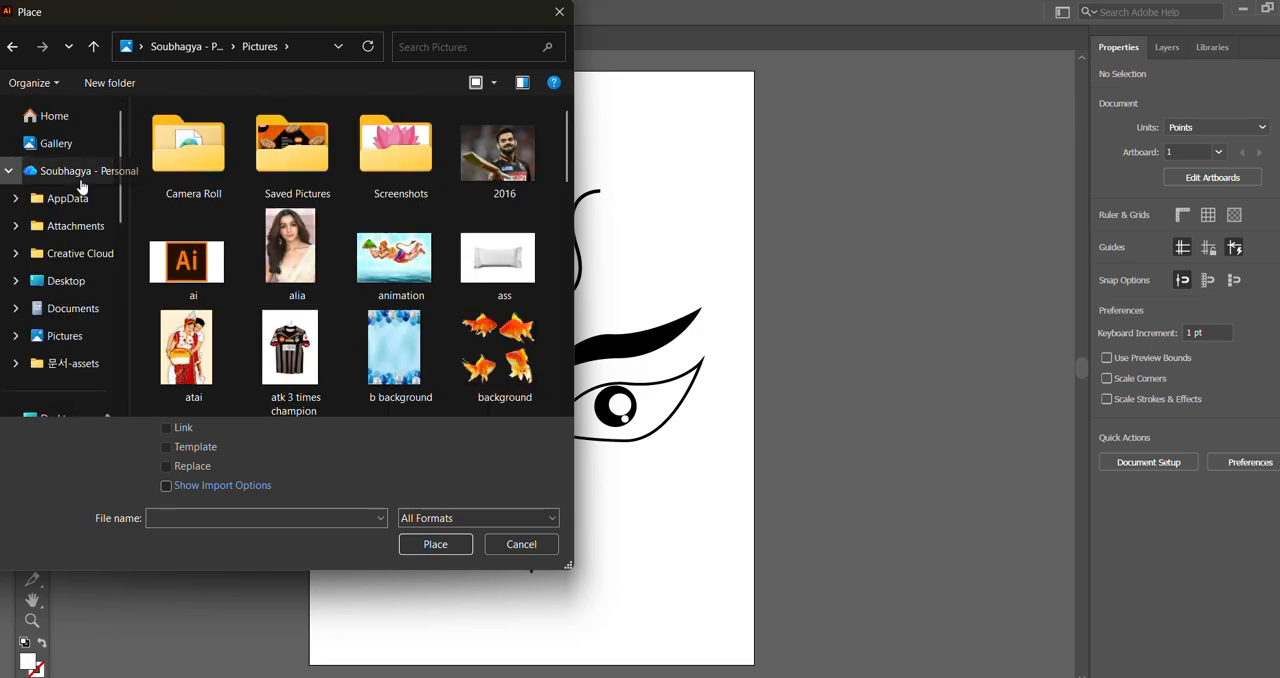
pyautogui.click(85, 144)
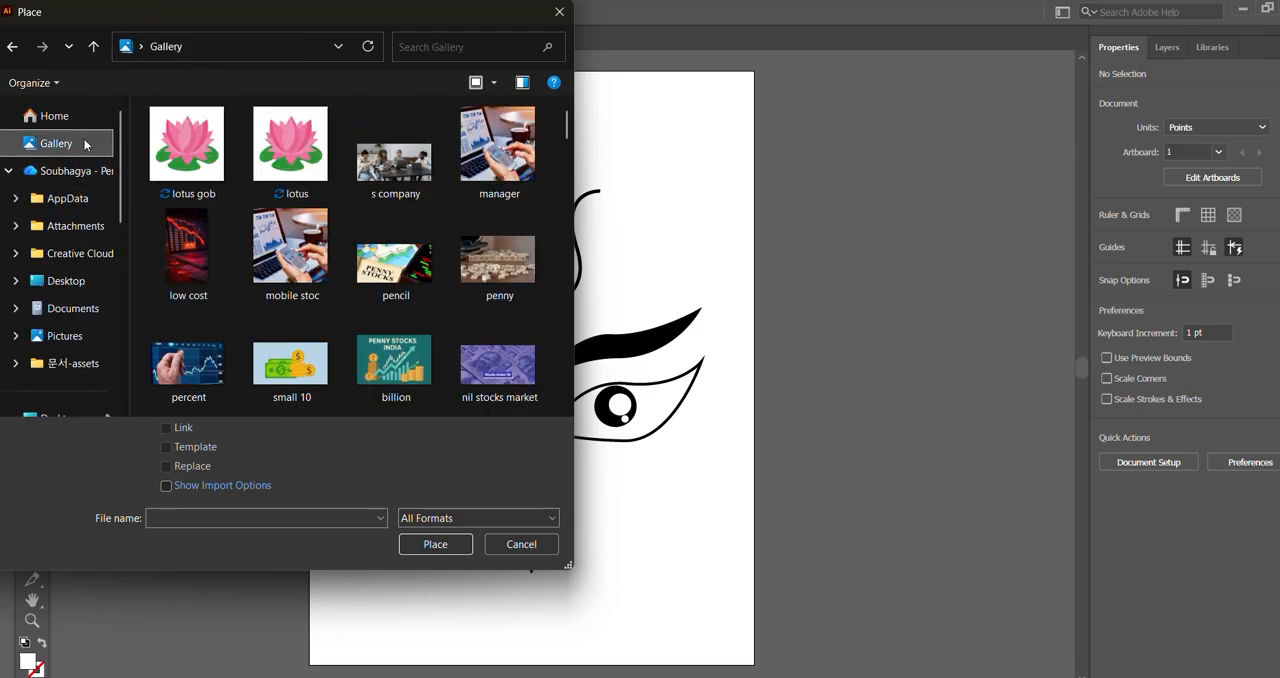
pyautogui.click(185, 153)
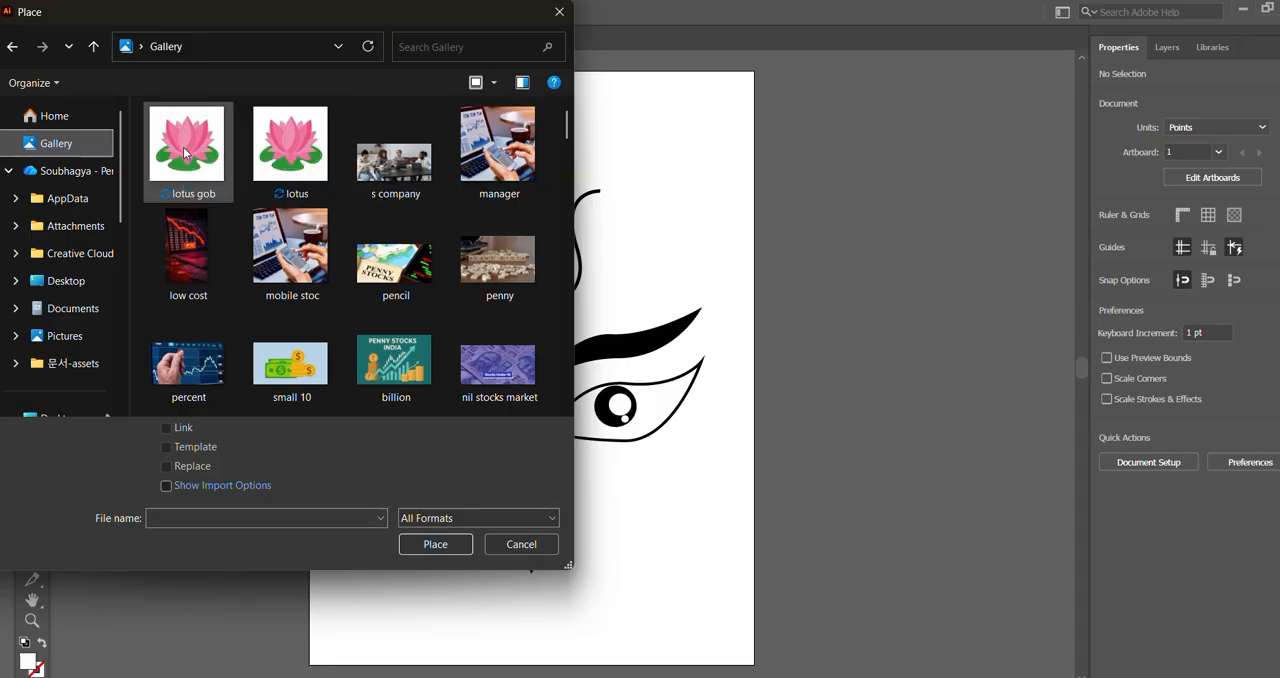
pyautogui.click(436, 546)
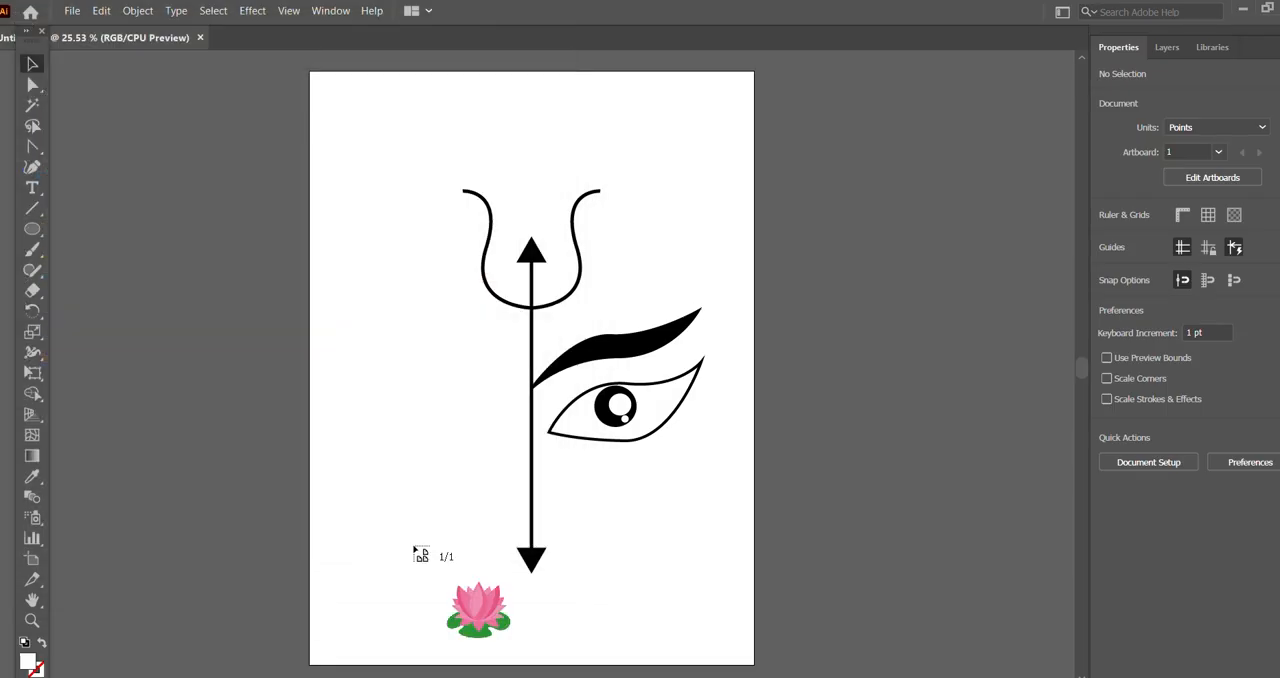
pyautogui.moveTo(380, 406); pyautogui.dragTo(448, 471)
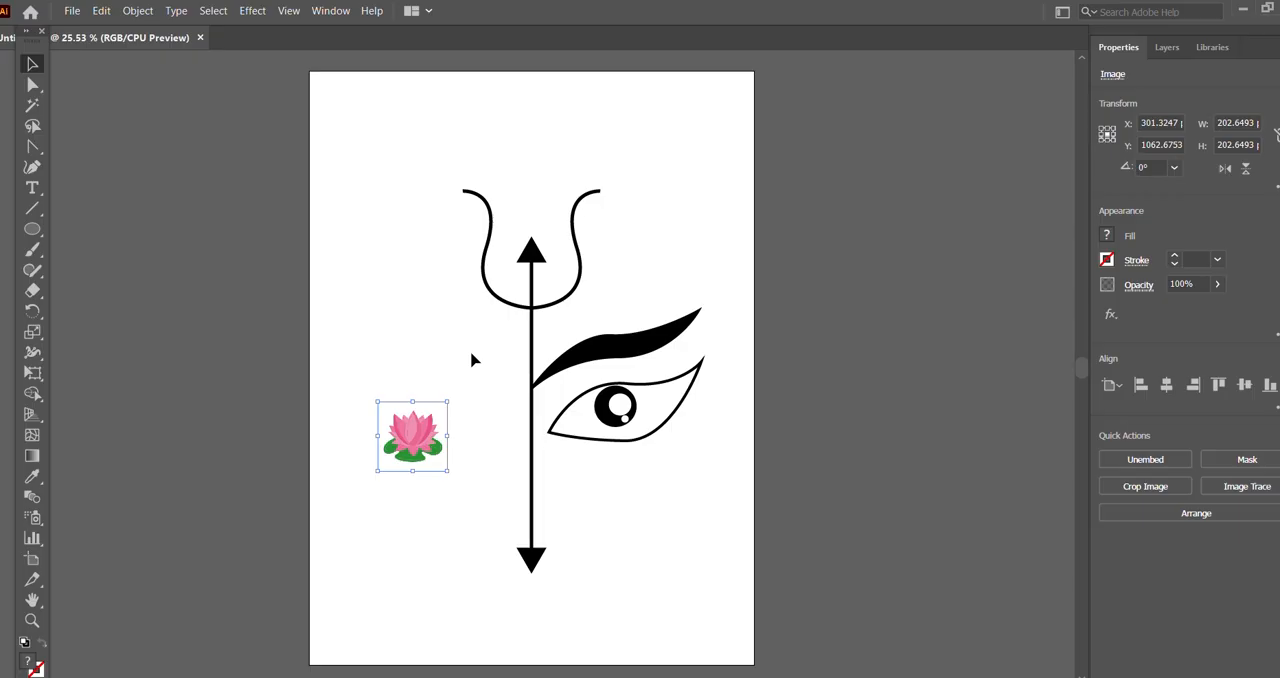
pyautogui.click(420, 337)
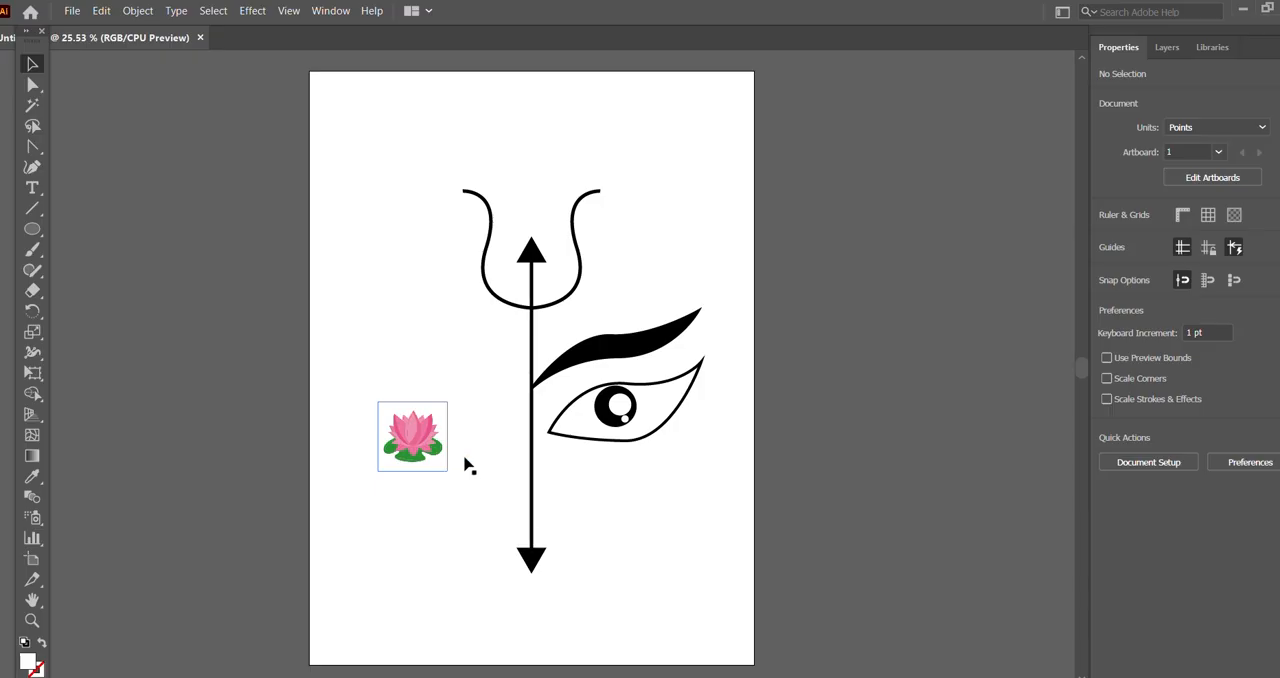
# Step: Draw a rectangle about 330 by 314 pt over the lotus image and fill it with cyan
pyautogui.click(32, 152)
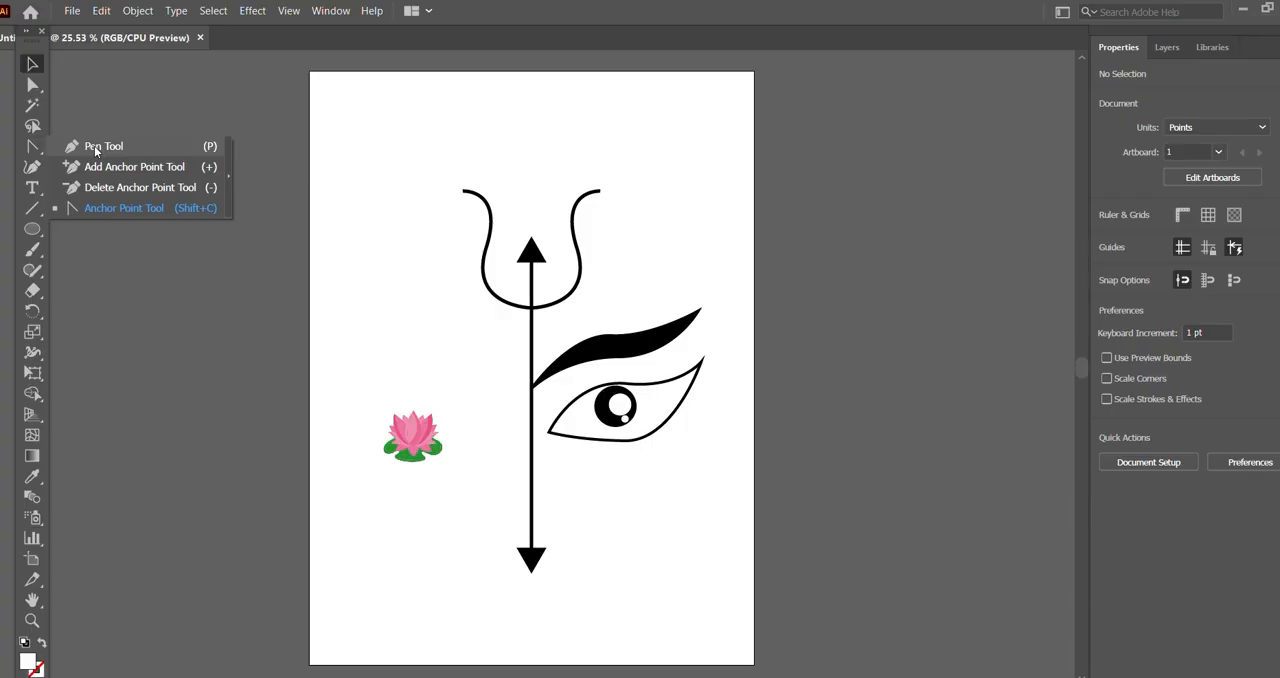
pyautogui.click(32, 229)
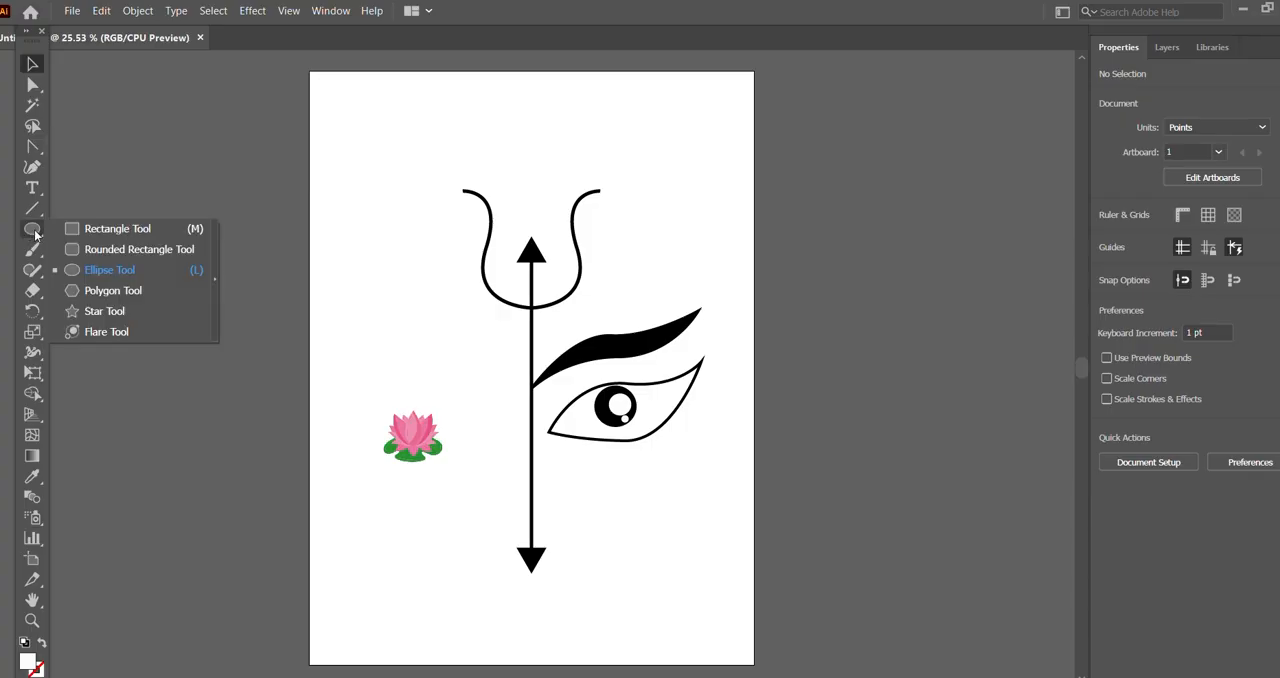
pyautogui.click(110, 229)
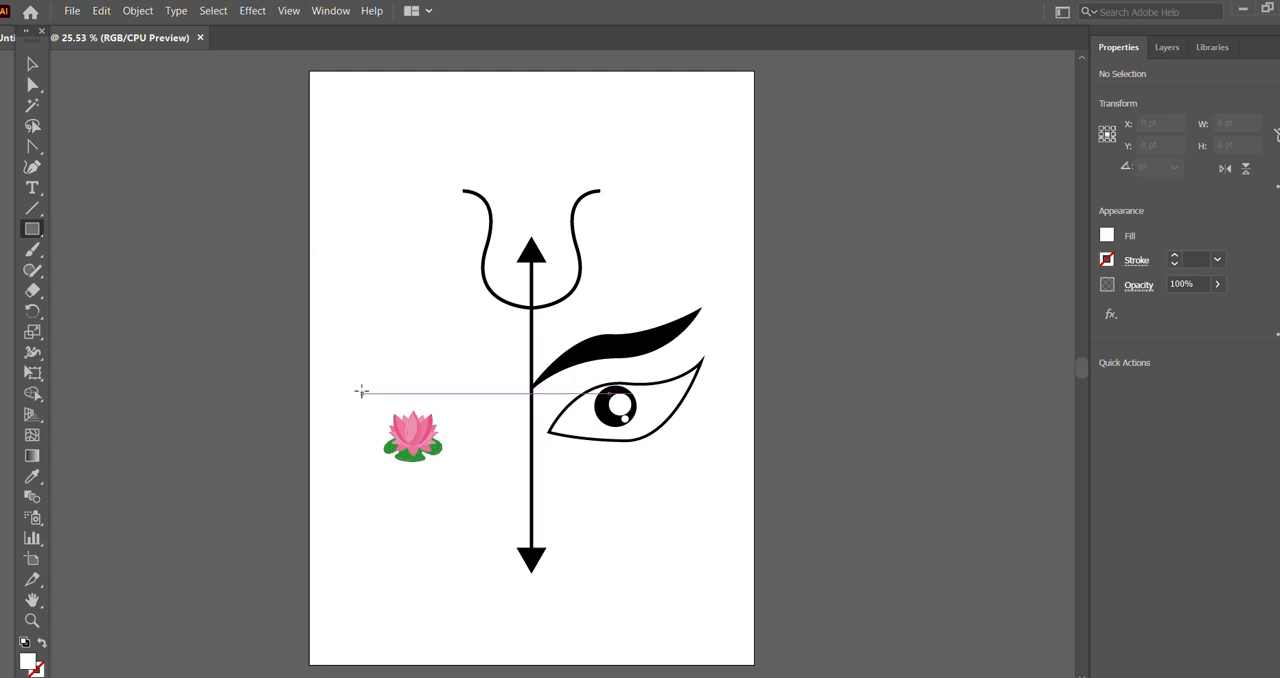
pyautogui.moveTo(356, 387); pyautogui.dragTo(467, 494)
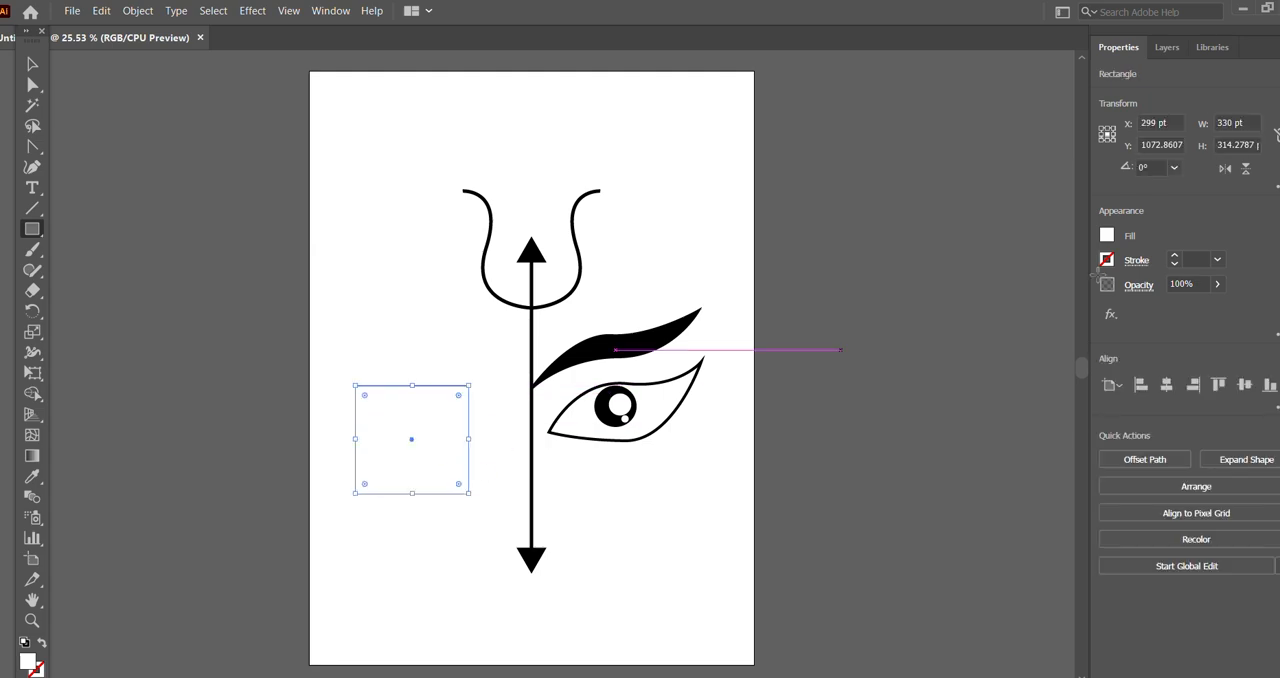
pyautogui.click(1108, 235)
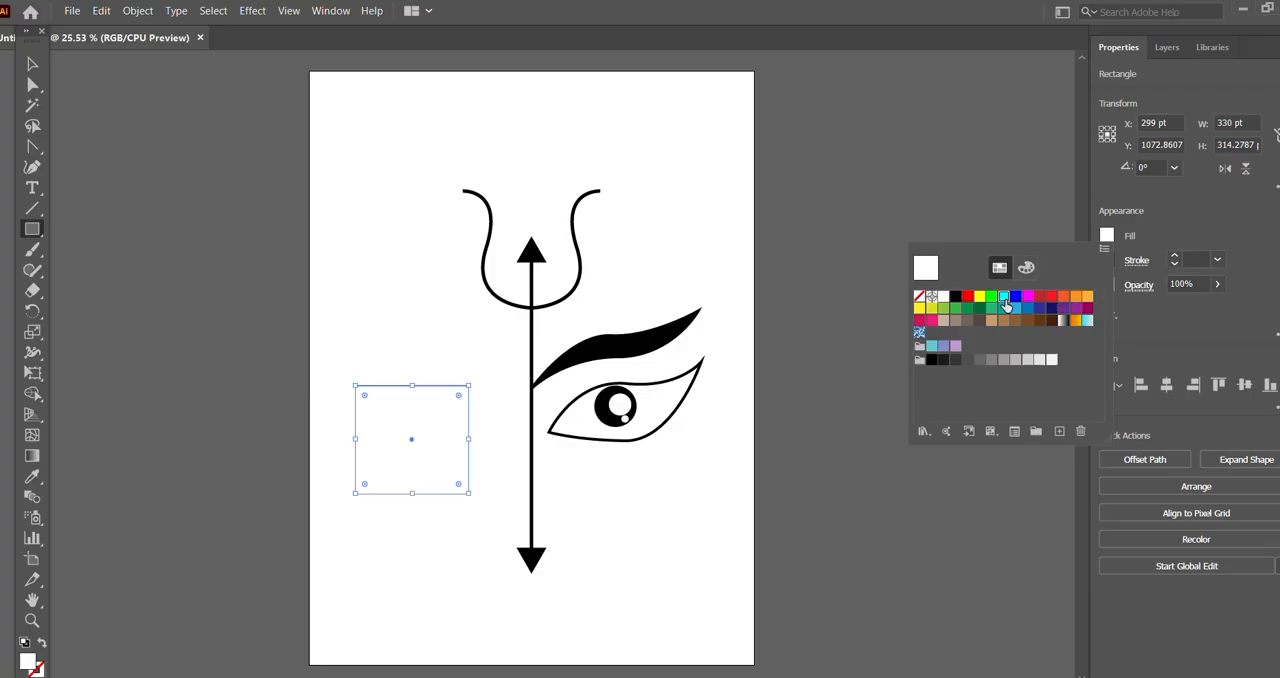
pyautogui.click(1005, 300)
pyautogui.click(31, 66)
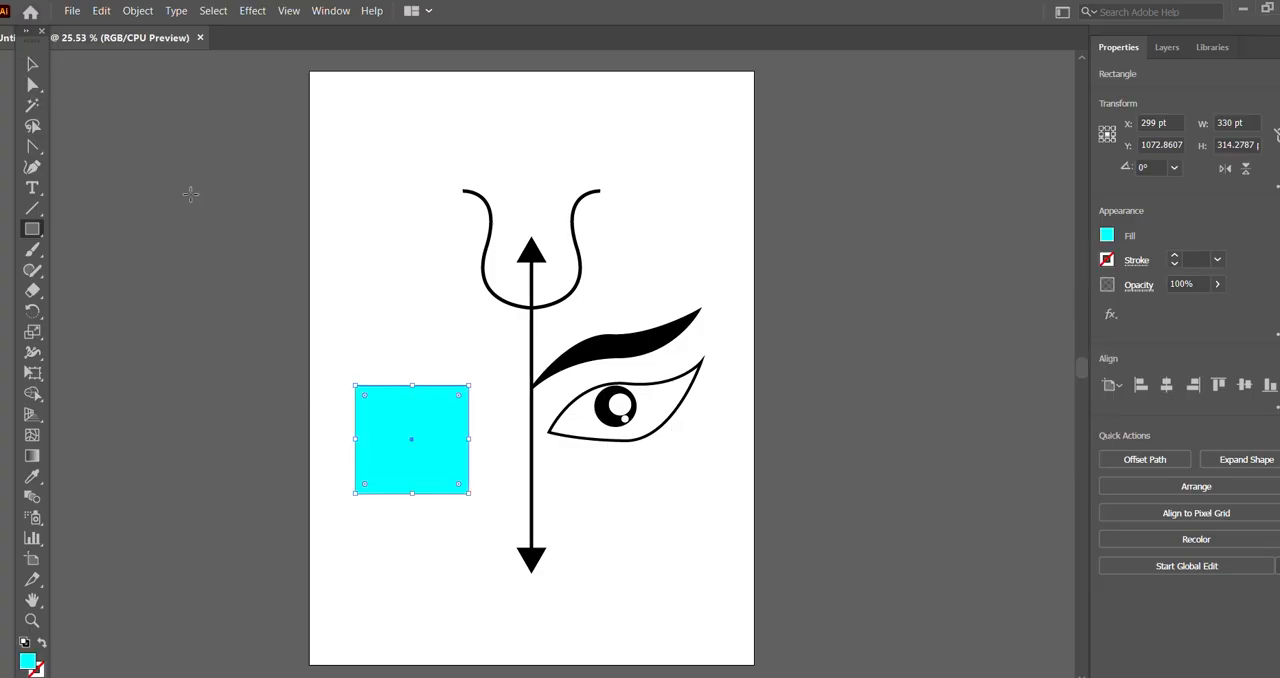
pyautogui.click(185, 223)
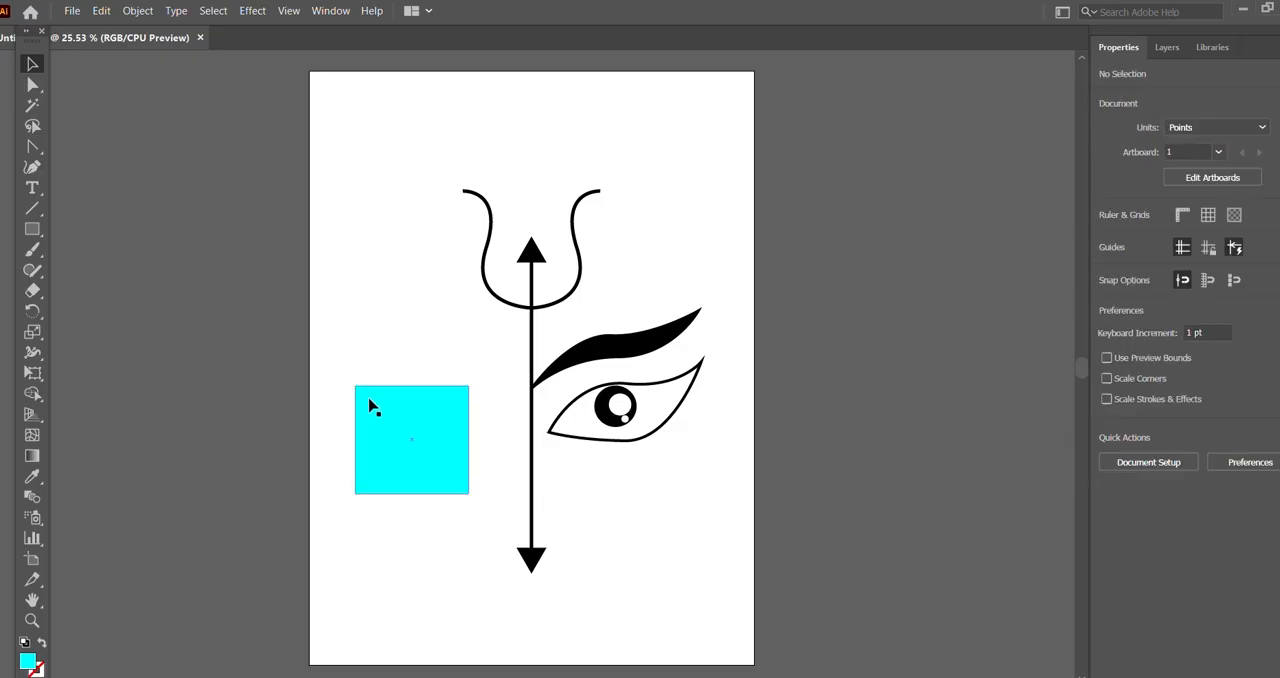
# Step: Try to send the cyan rectangle and the lotus image to the back and backward while both are selected
pyautogui.moveTo(341, 365); pyautogui.dragTo(490, 520)
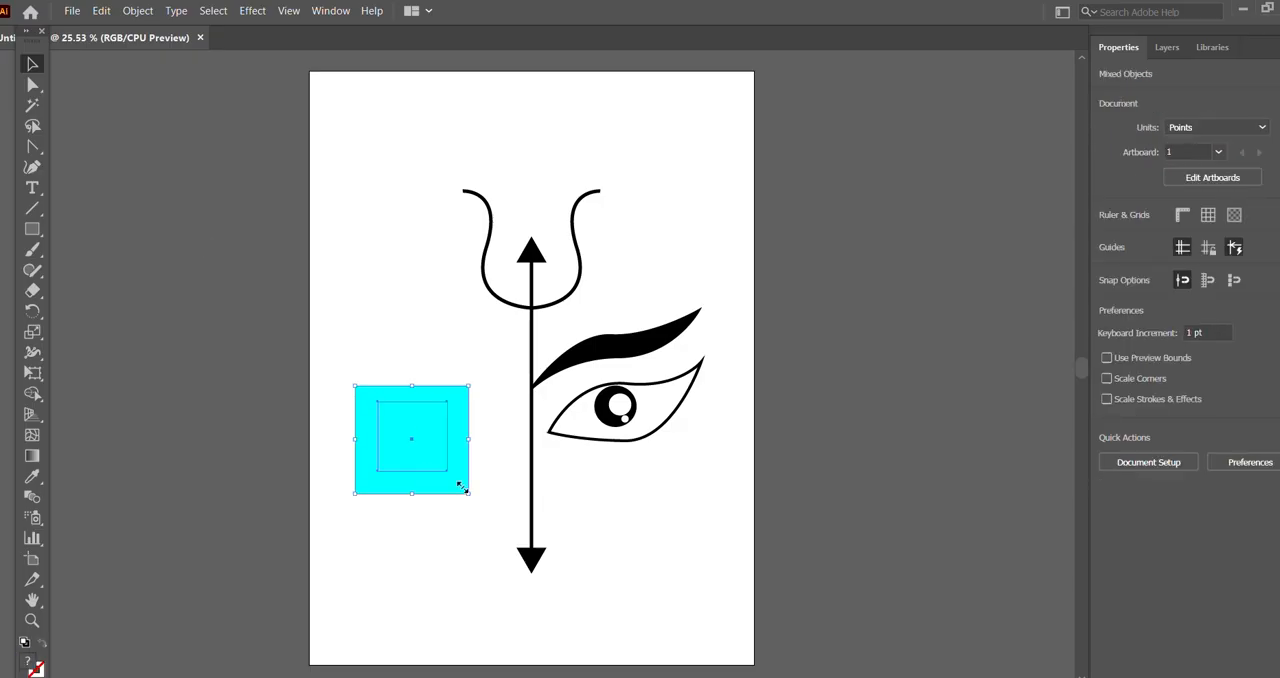
pyautogui.click(138, 10)
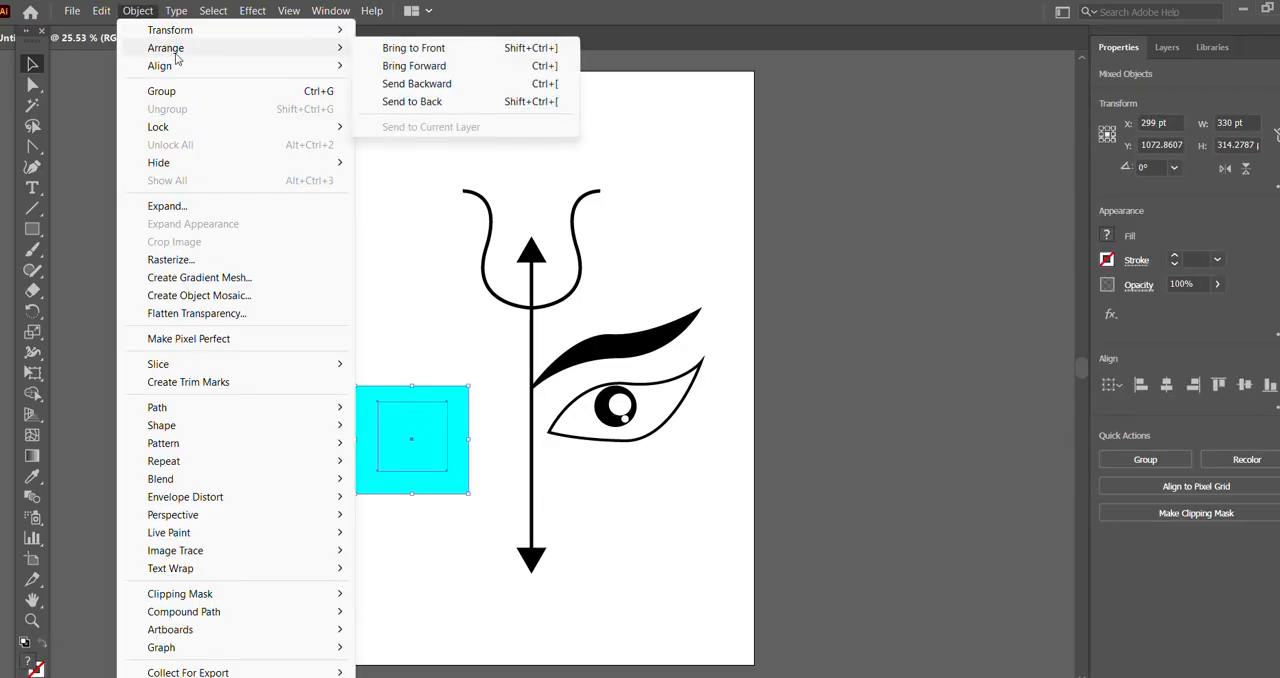
pyautogui.click(420, 101)
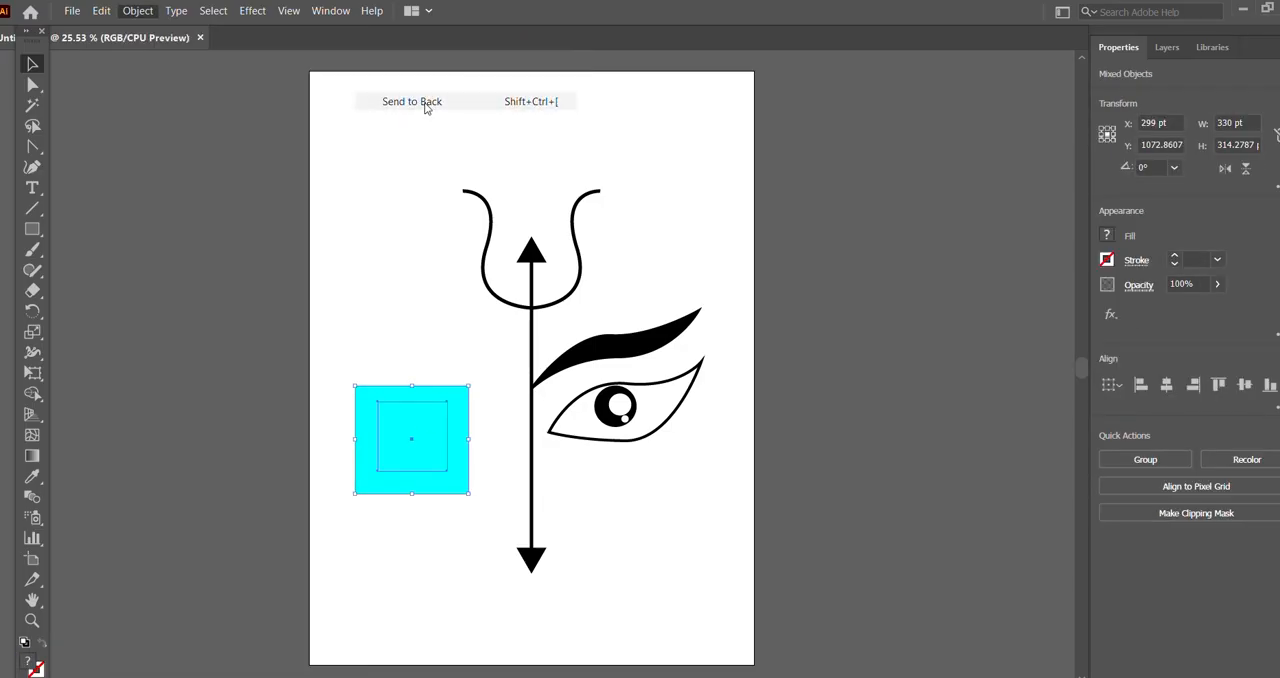
pyautogui.click(136, 11)
pyautogui.moveTo(166, 47)
pyautogui.click(416, 83)
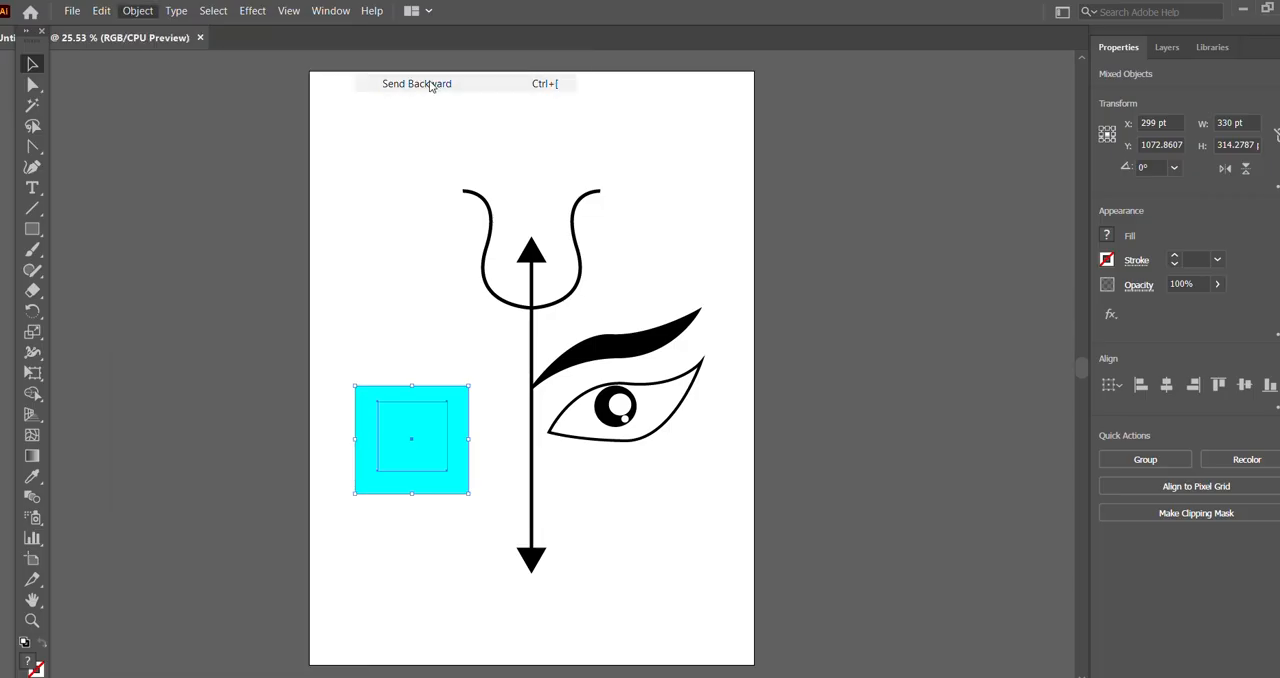
# Step: Send only the cyan rectangle to the back so it lies behind the lotus image
pyautogui.click(401, 425)
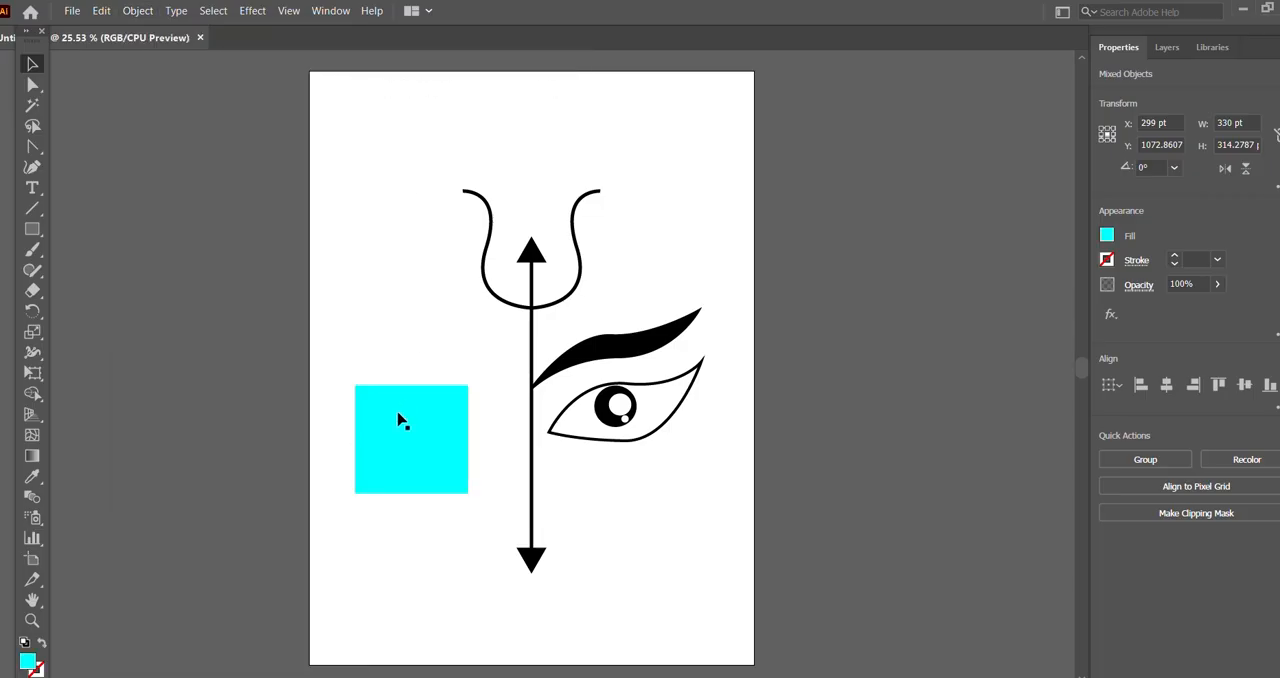
pyautogui.click(145, 11)
pyautogui.moveTo(309, 50)
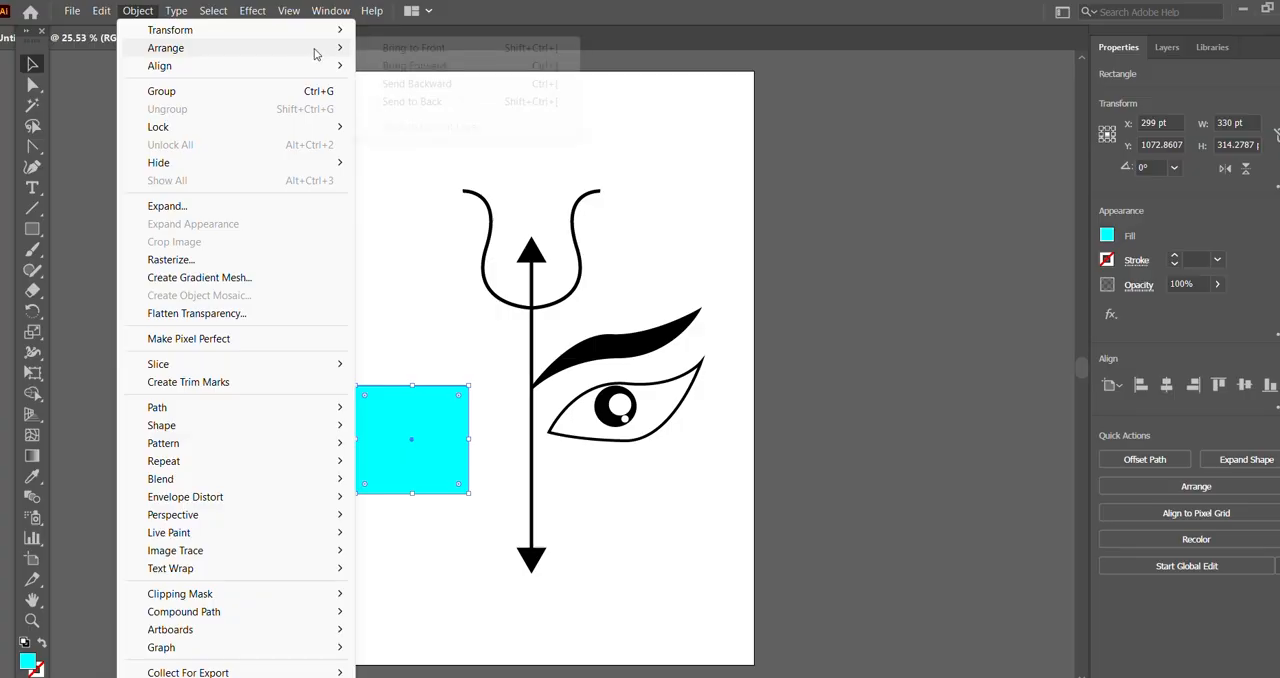
pyautogui.click(491, 105)
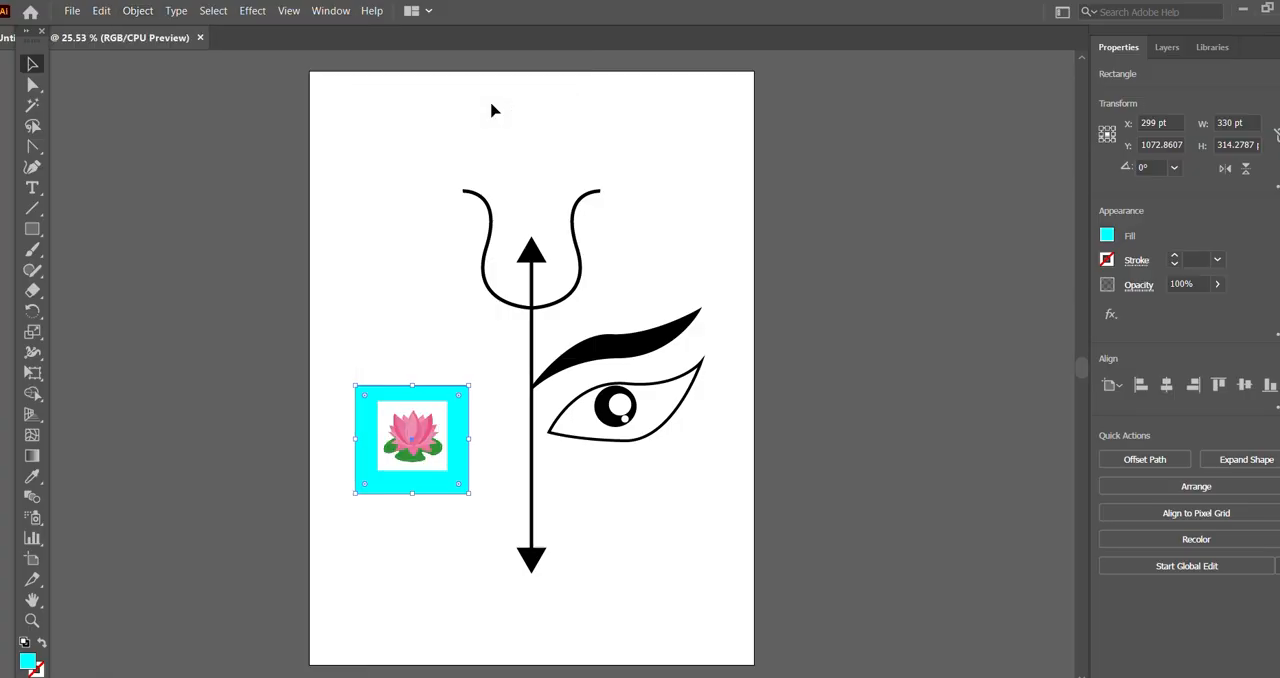
pyautogui.click(410, 305)
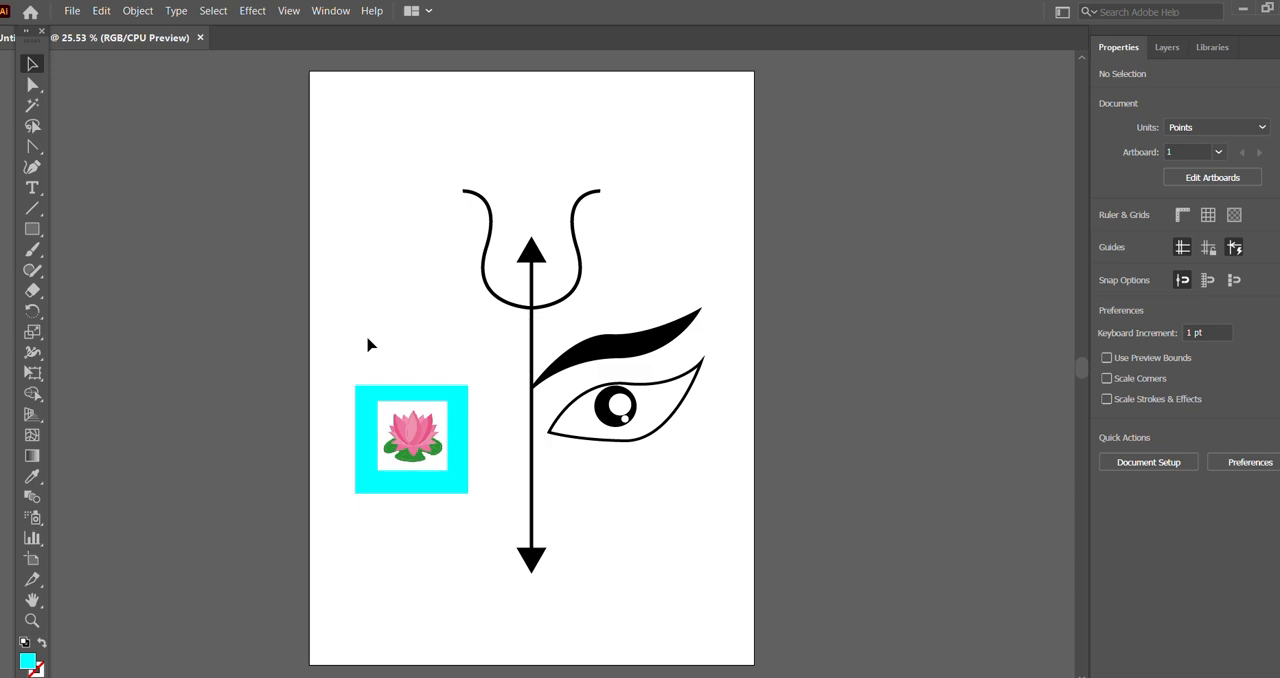
# Step: Start a Pen tool path on the lotus, tracing the right edge of its lowest central petal down to the tip
pyautogui.hotkey('ctrl', '=')
pyautogui.hotkey('ctrl', '=')
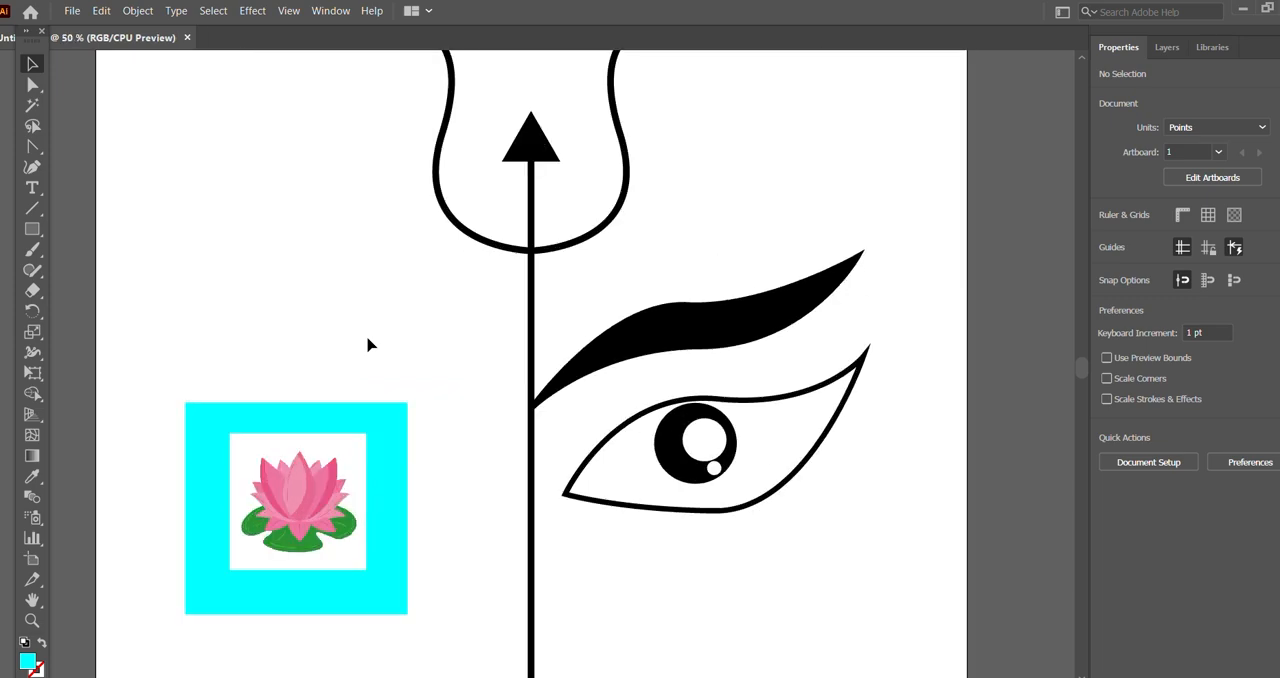
pyautogui.scroll(-2, 368, 345)
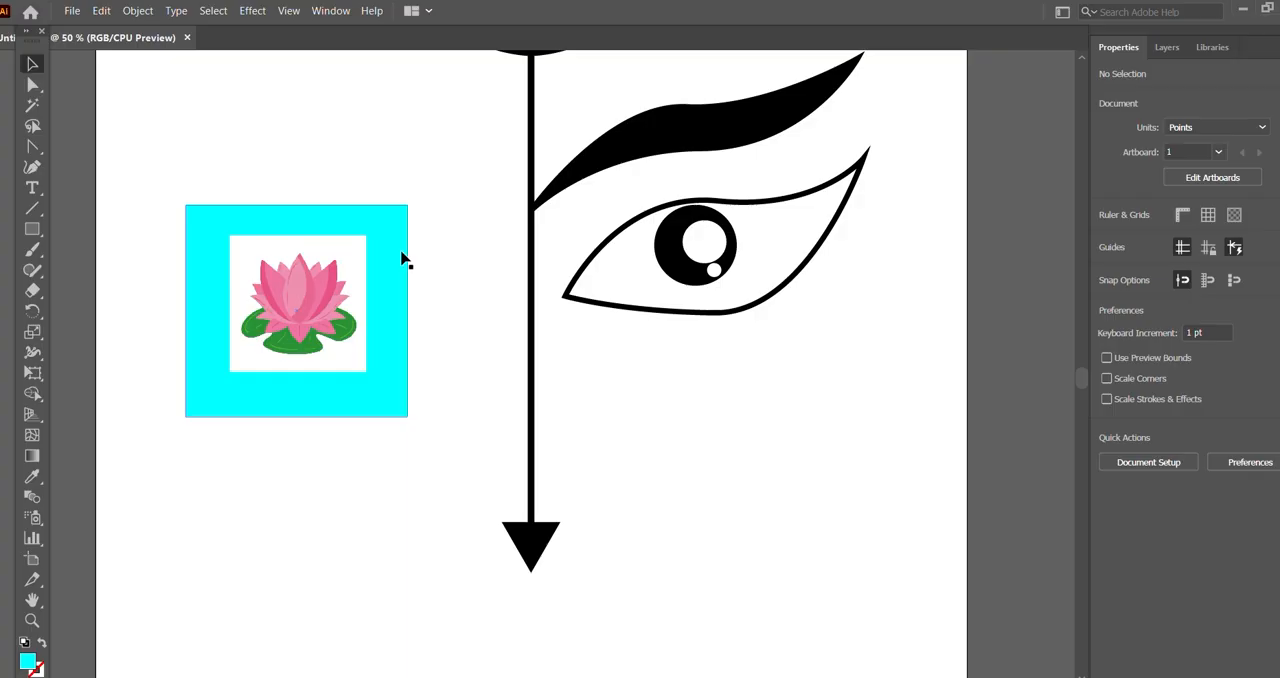
pyautogui.click(32, 167)
pyautogui.click(104, 146)
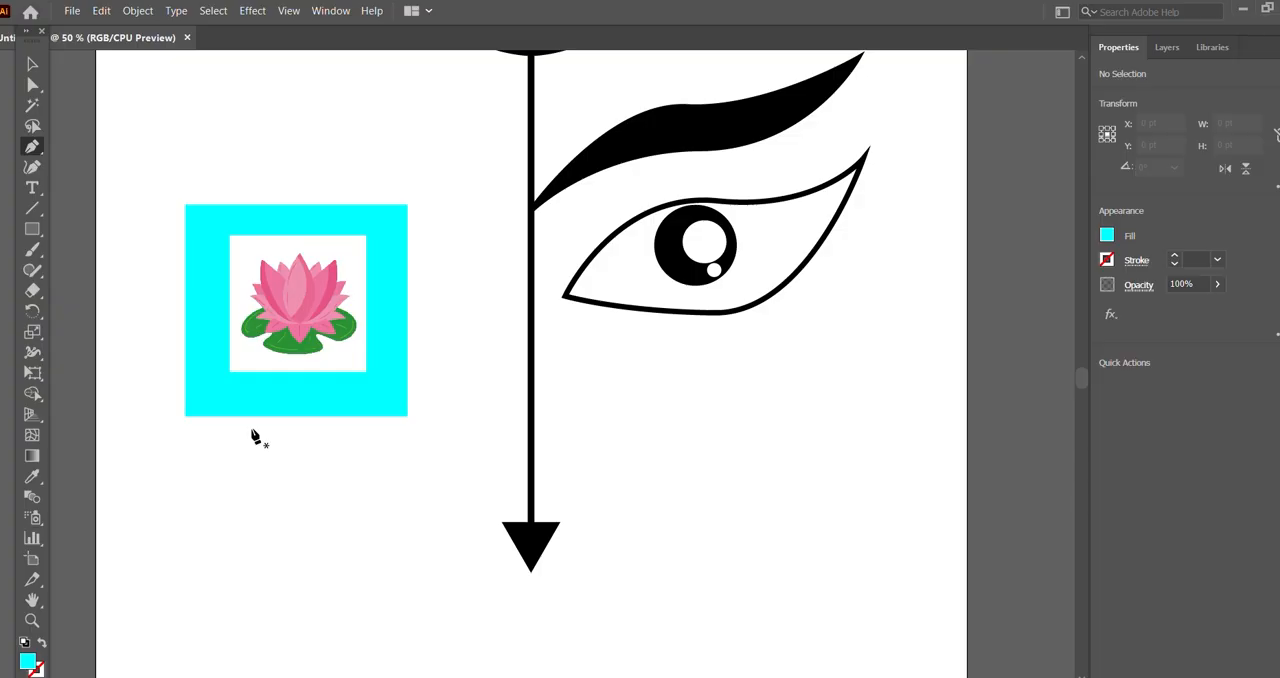
pyautogui.hotkey('ctrl', '+')
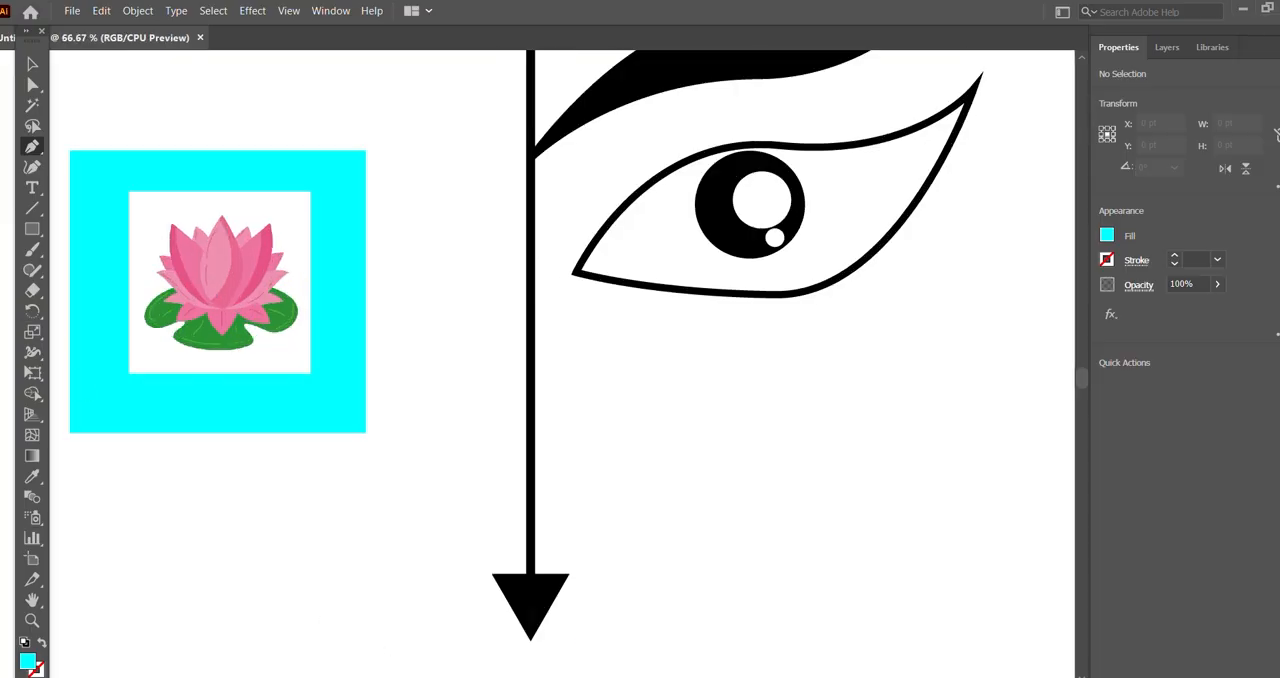
pyautogui.hscroll(-3, 562, 364)
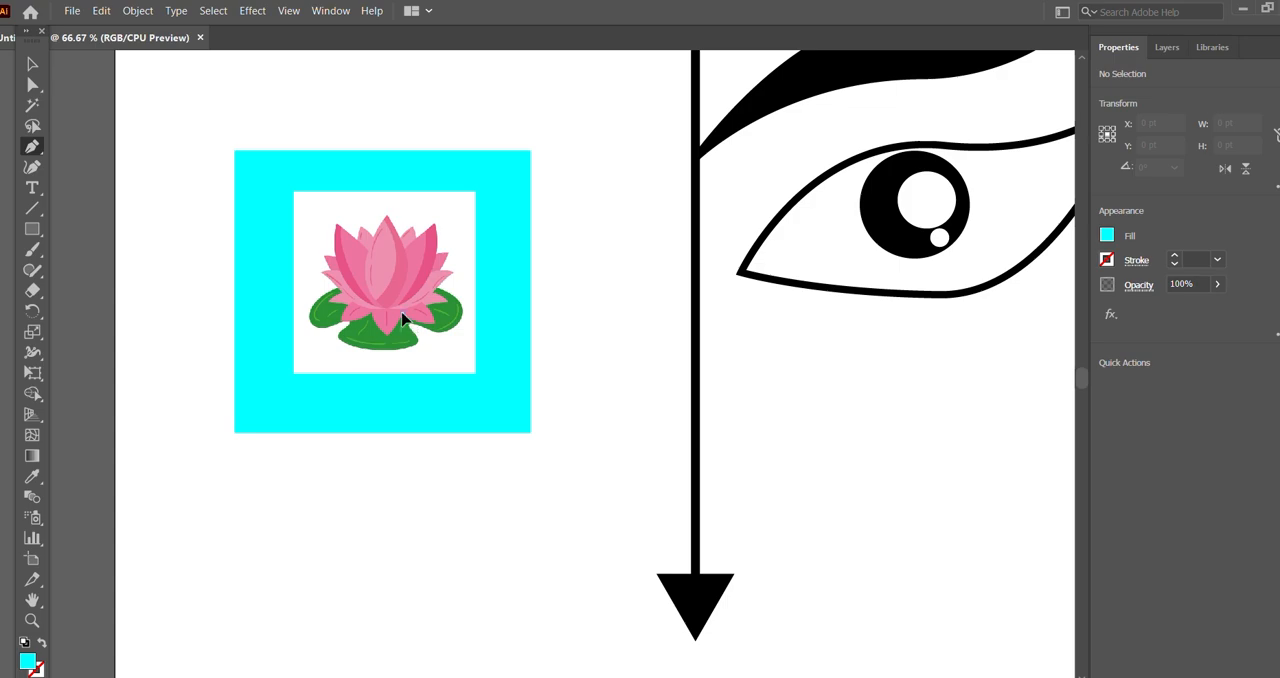
pyautogui.moveTo(387, 326)
pyautogui.mouseDown()
pyautogui.moveTo(391, 345)
pyautogui.moveTo(373, 317)
pyautogui.mouseUp()
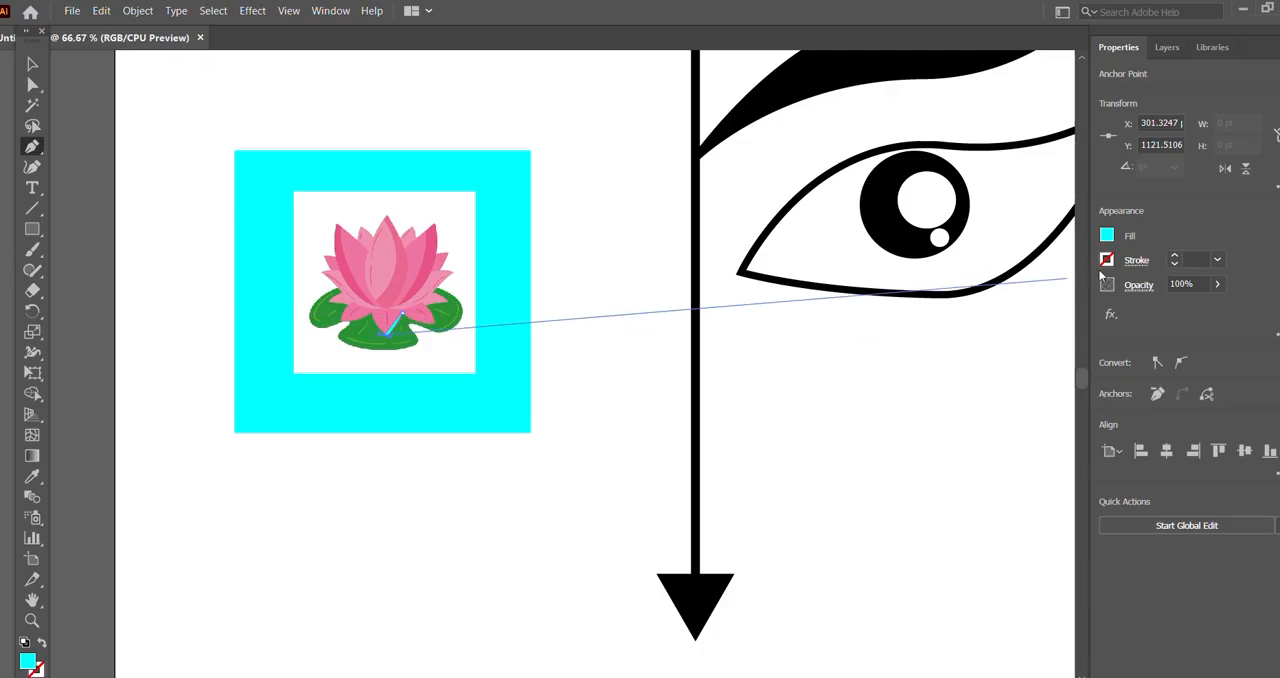
# Step: Give the lotus path a black 4 pt stroke and no fill
pyautogui.click(1110, 261)
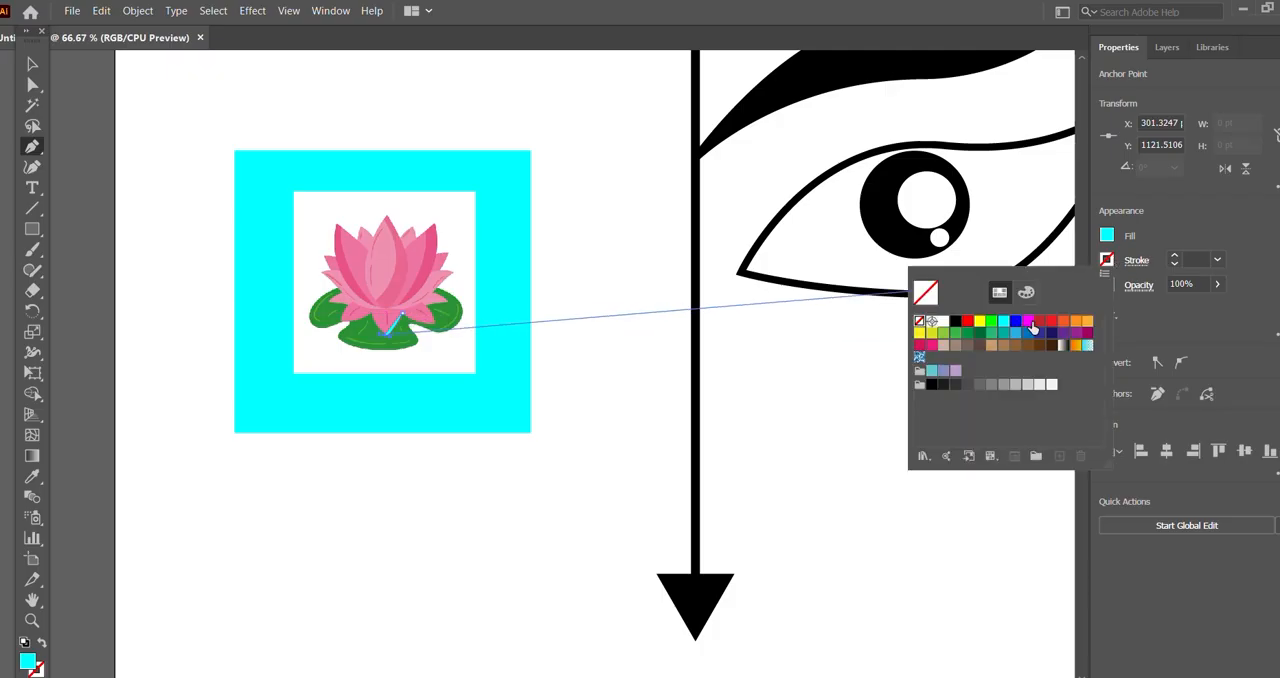
pyautogui.click(957, 322)
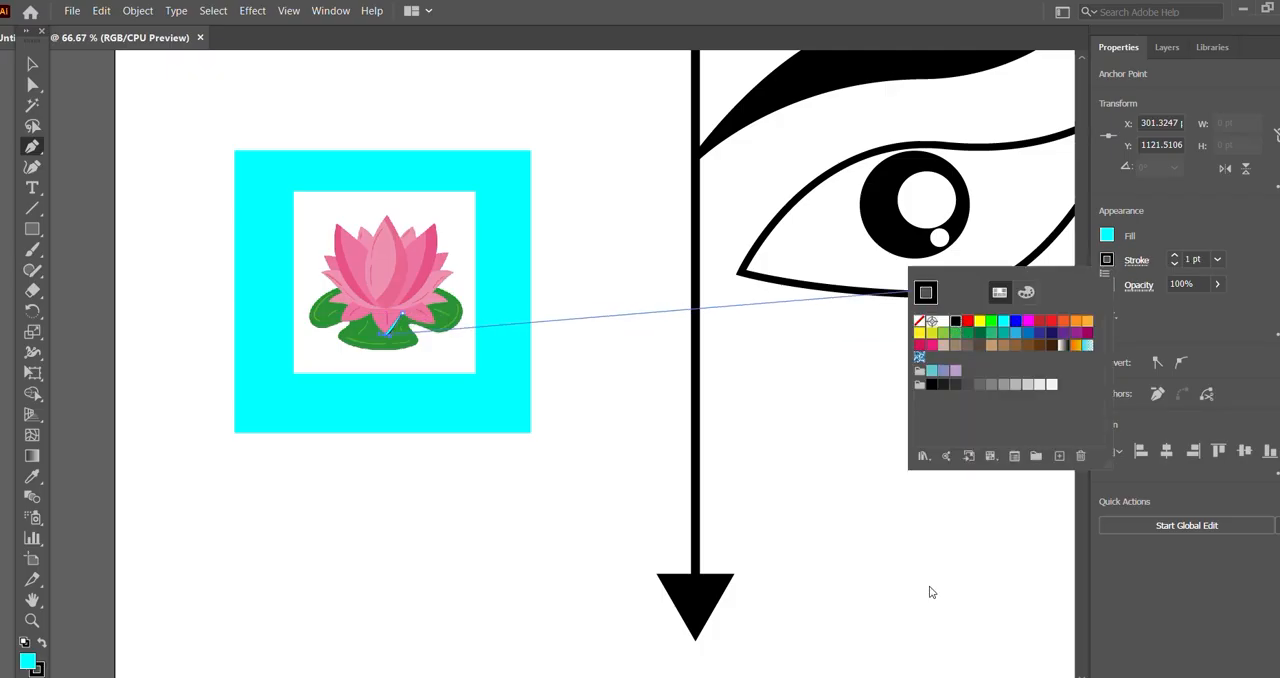
pyautogui.click(1176, 258)
pyautogui.click(1176, 258)
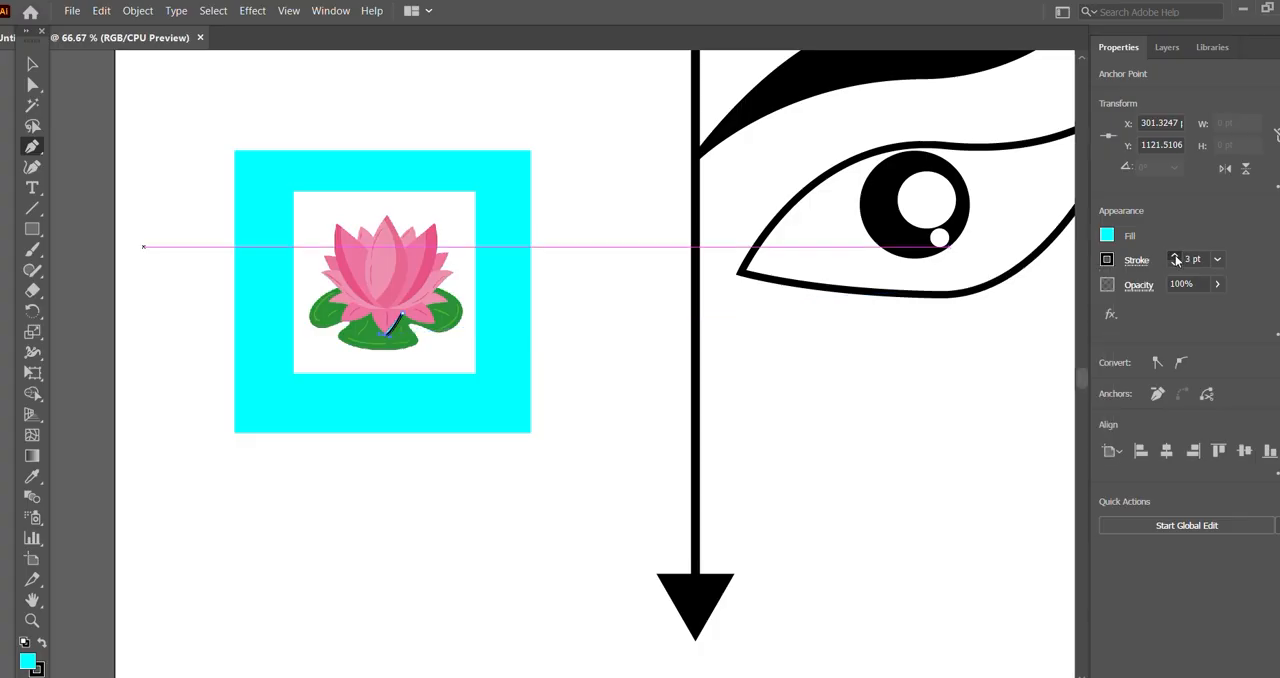
pyautogui.click(1176, 258)
pyautogui.click(1107, 236)
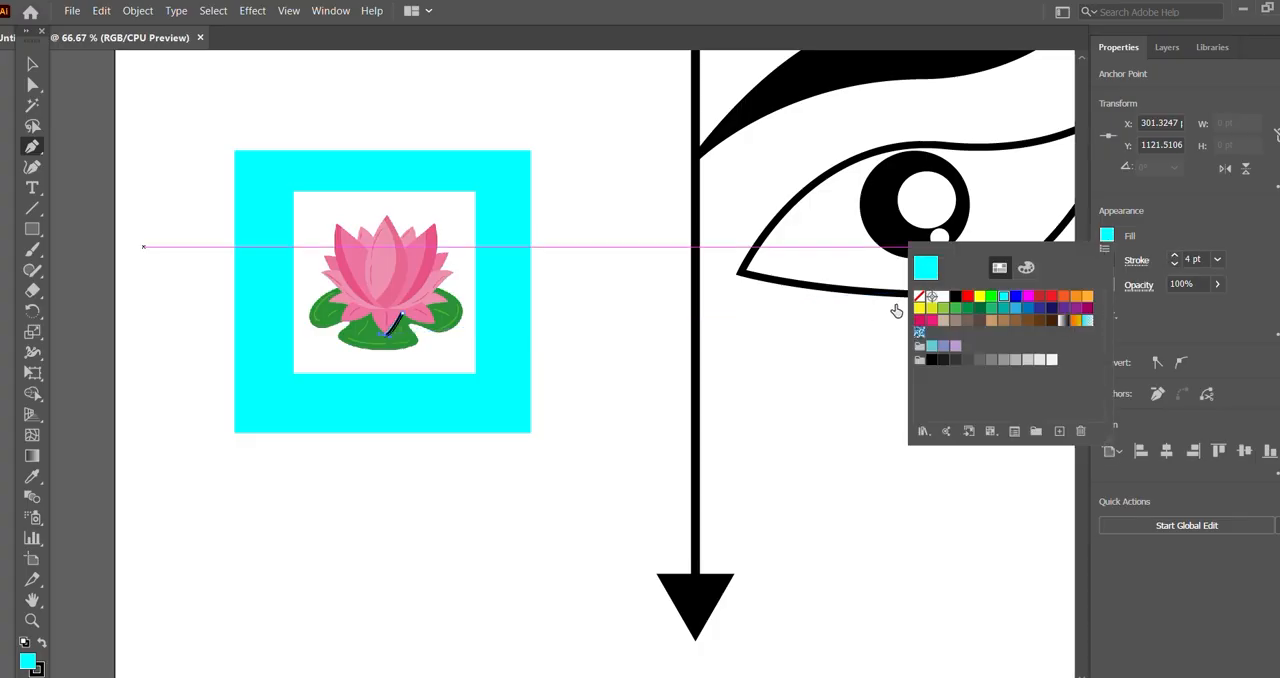
pyautogui.click(919, 297)
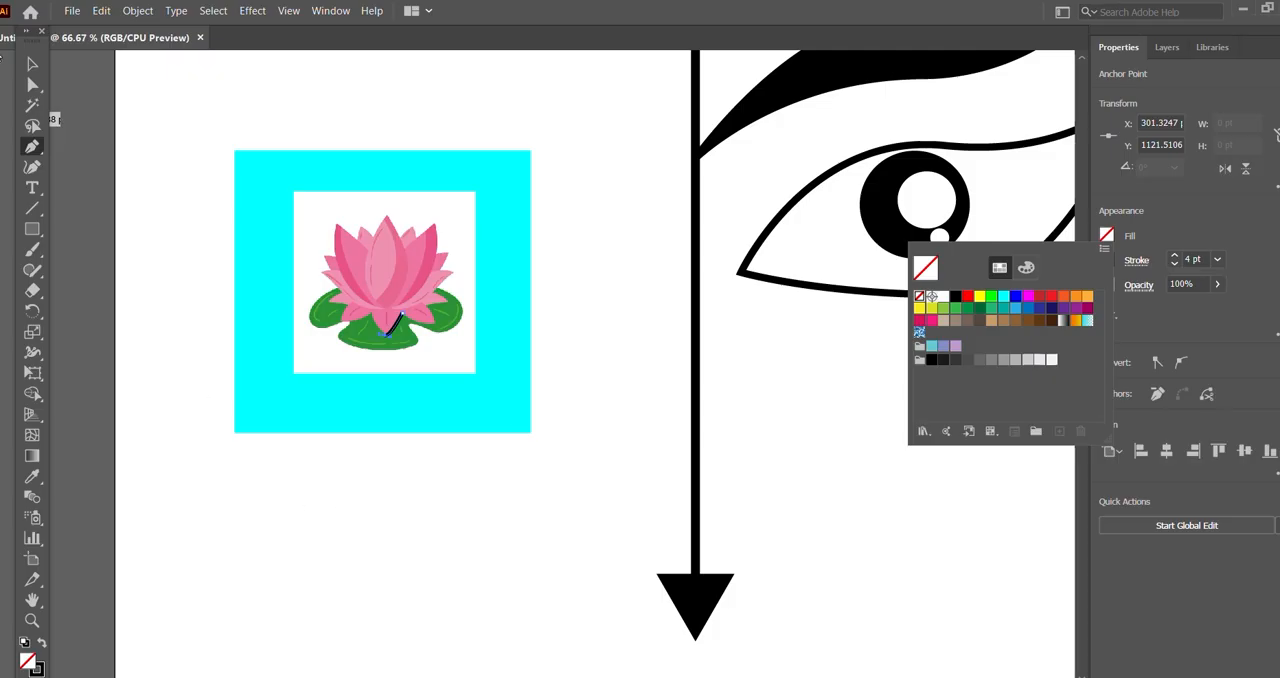
# Step: Trace the left edge of the lowest petal and reduce the path's stroke to 2 pt
pyautogui.click(375, 312)
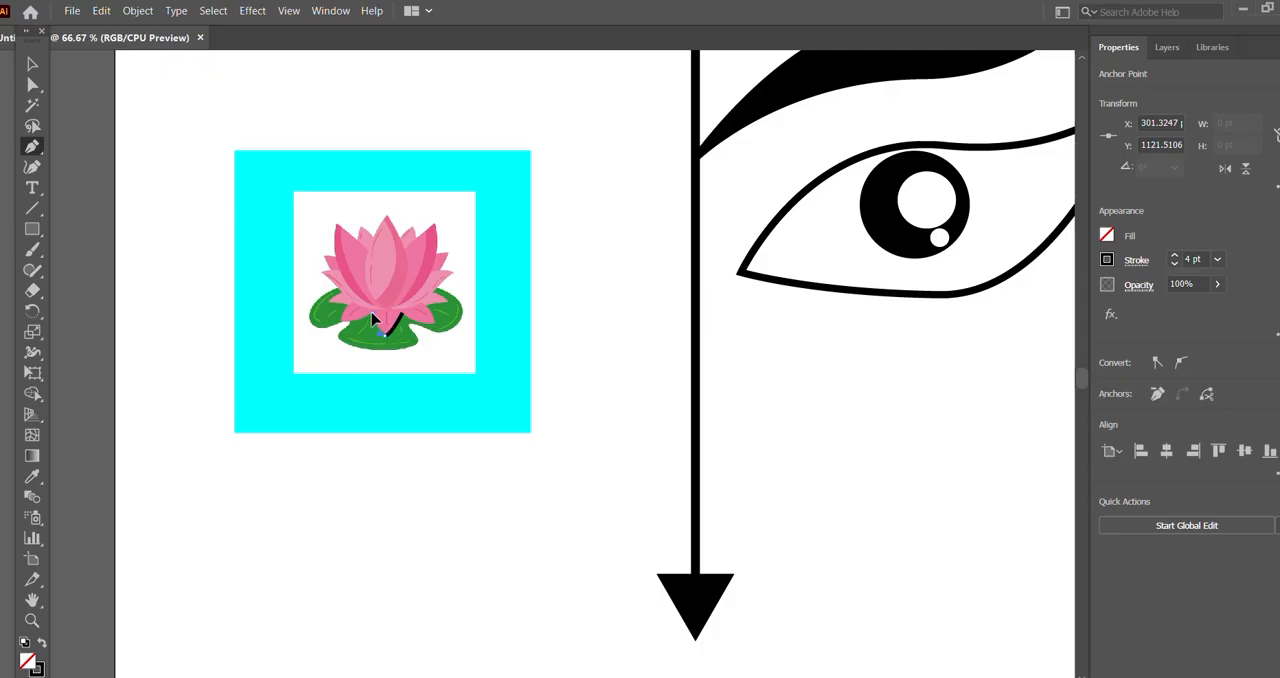
pyautogui.click(372, 312)
pyautogui.click(1175, 263)
pyautogui.click(1175, 263)
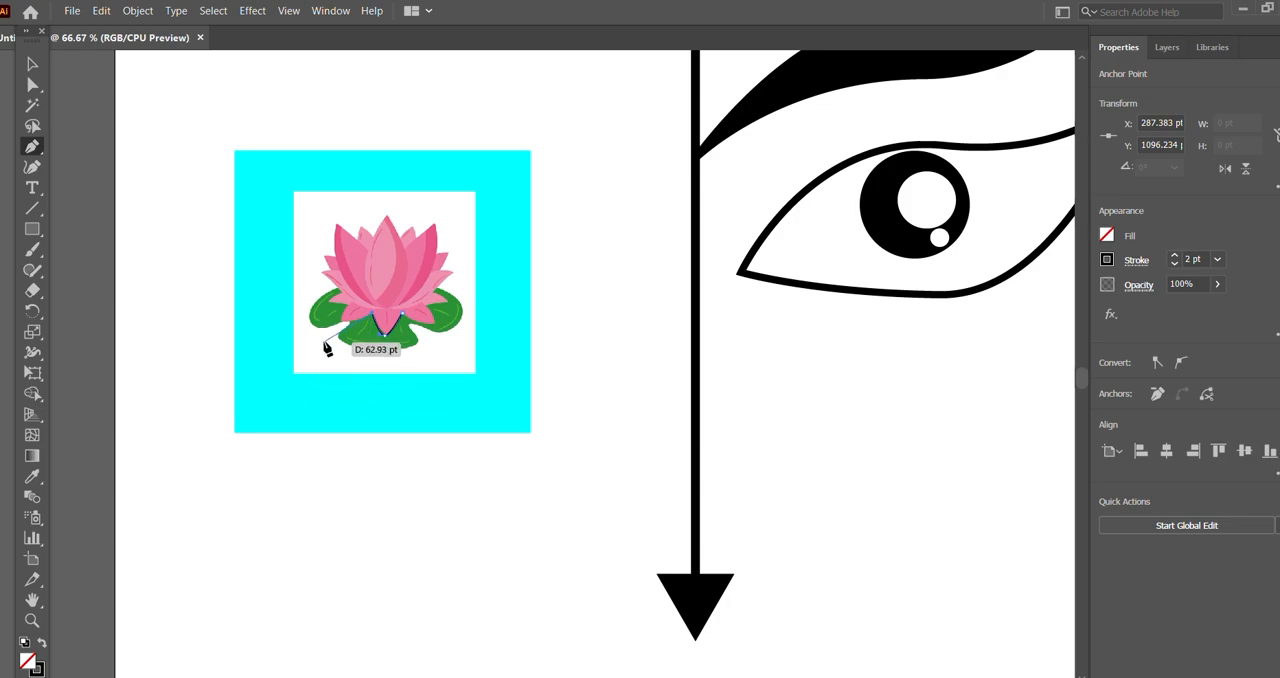
# Step: Continue the outline around the small lower-left petals of the lotus, up to the tip of the pointed left side petal
pyautogui.click(370, 317)
pyautogui.moveTo(325, 316); pyautogui.dragTo(325, 315)
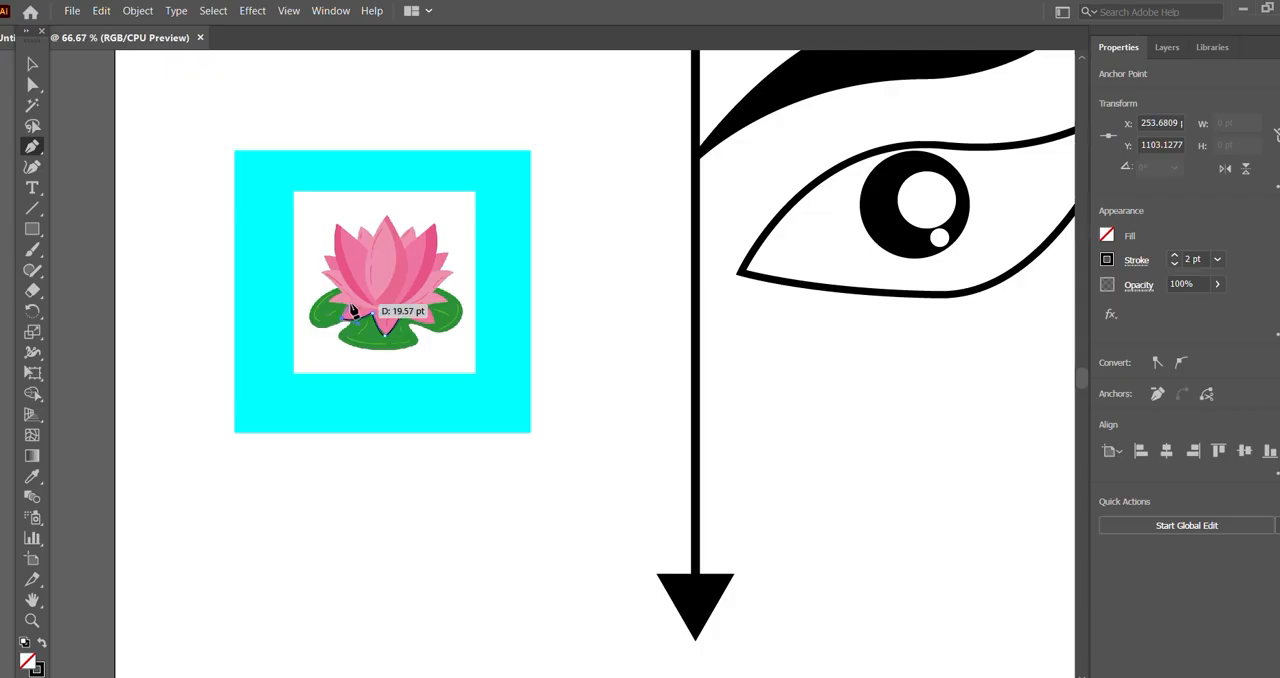
pyautogui.click(343, 319)
pyautogui.moveTo(354, 303)
pyautogui.mouseDown()
pyautogui.moveTo(327, 311)
pyautogui.moveTo(362, 286)
pyautogui.mouseUp()
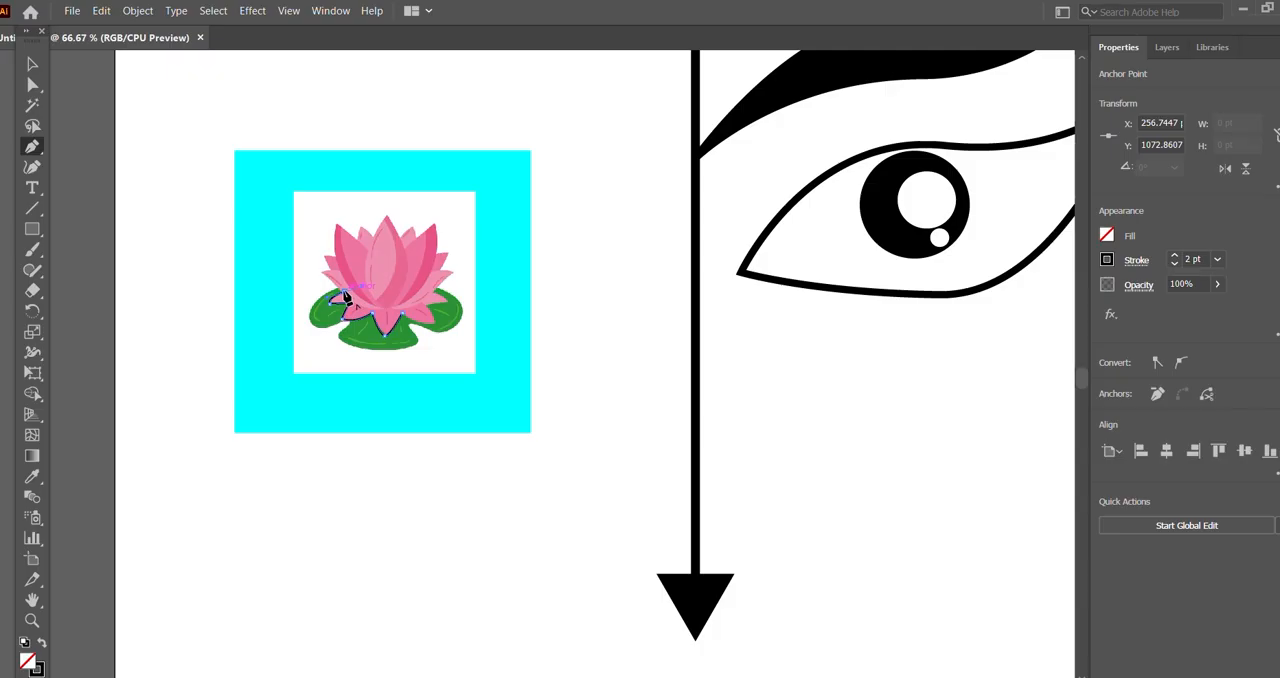
pyautogui.click(345, 292)
pyautogui.click(323, 273)
pyautogui.hotkey('ctrl', '=')
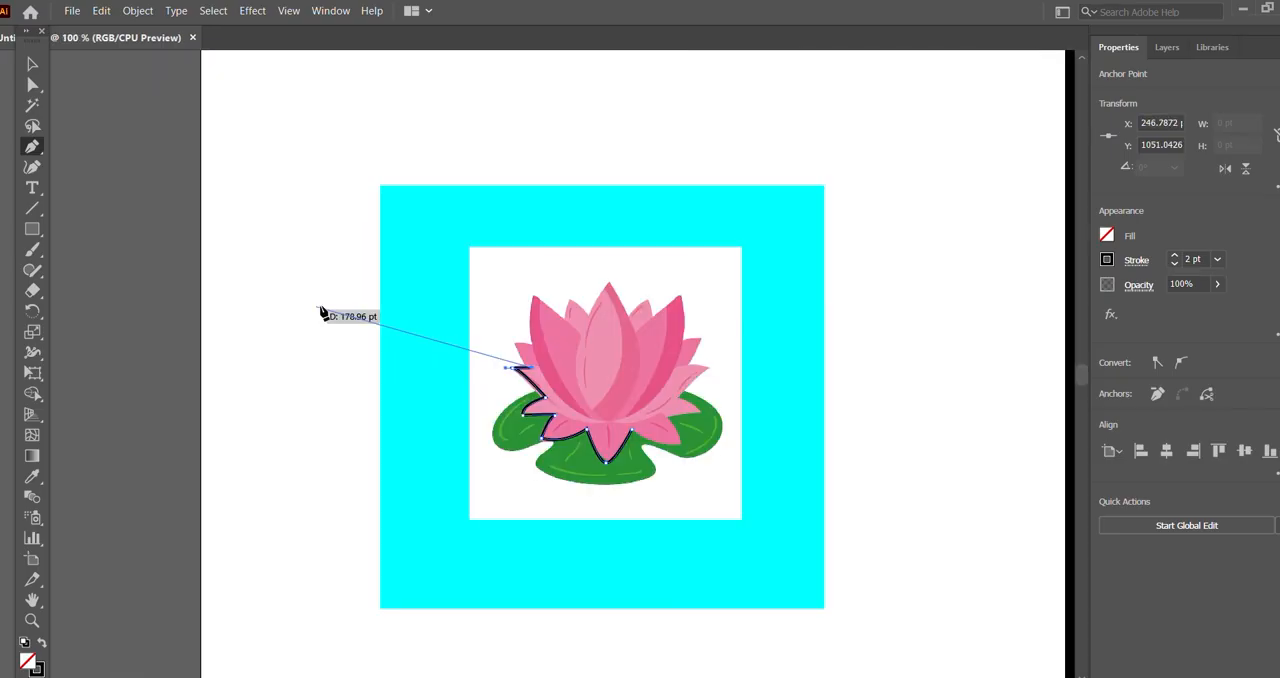
# Step: Continue the outline over the upper-left petals and the central petal's tip to the notch right of it
pyautogui.click(516, 344)
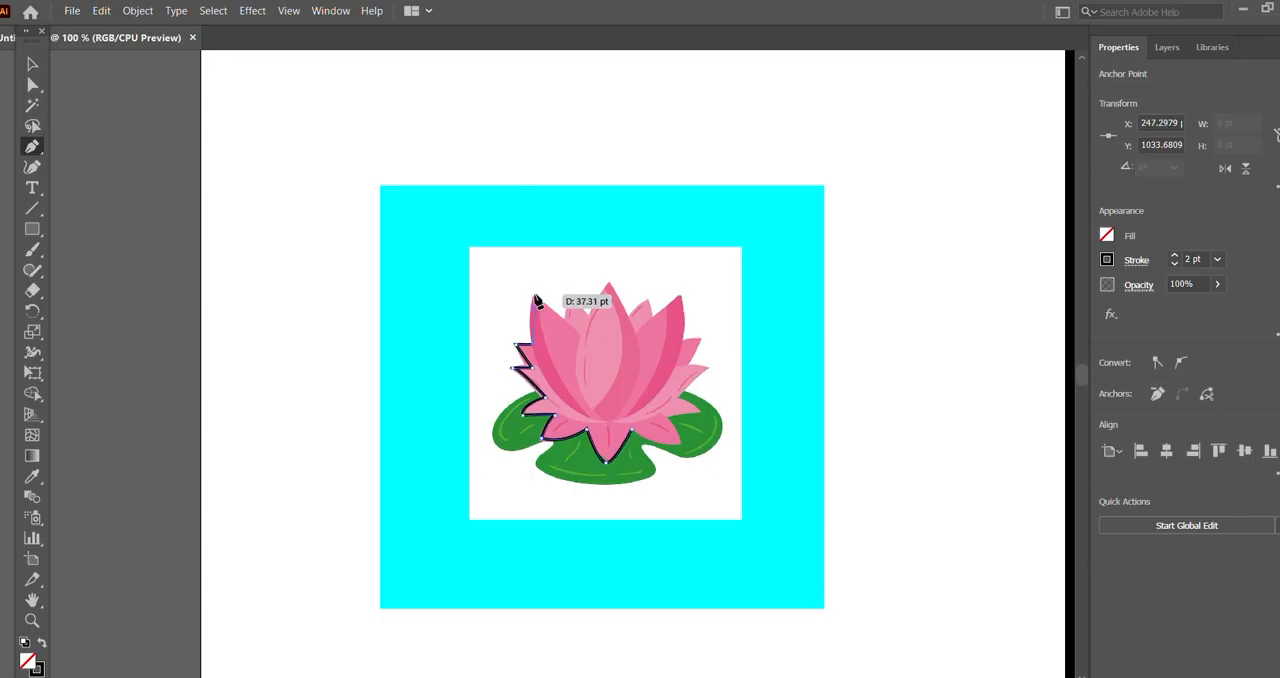
pyautogui.moveTo(535, 295); pyautogui.dragTo(617, 271)
pyautogui.click(535, 295)
pyautogui.click(565, 320)
pyautogui.click(591, 318)
pyautogui.click(628, 318)
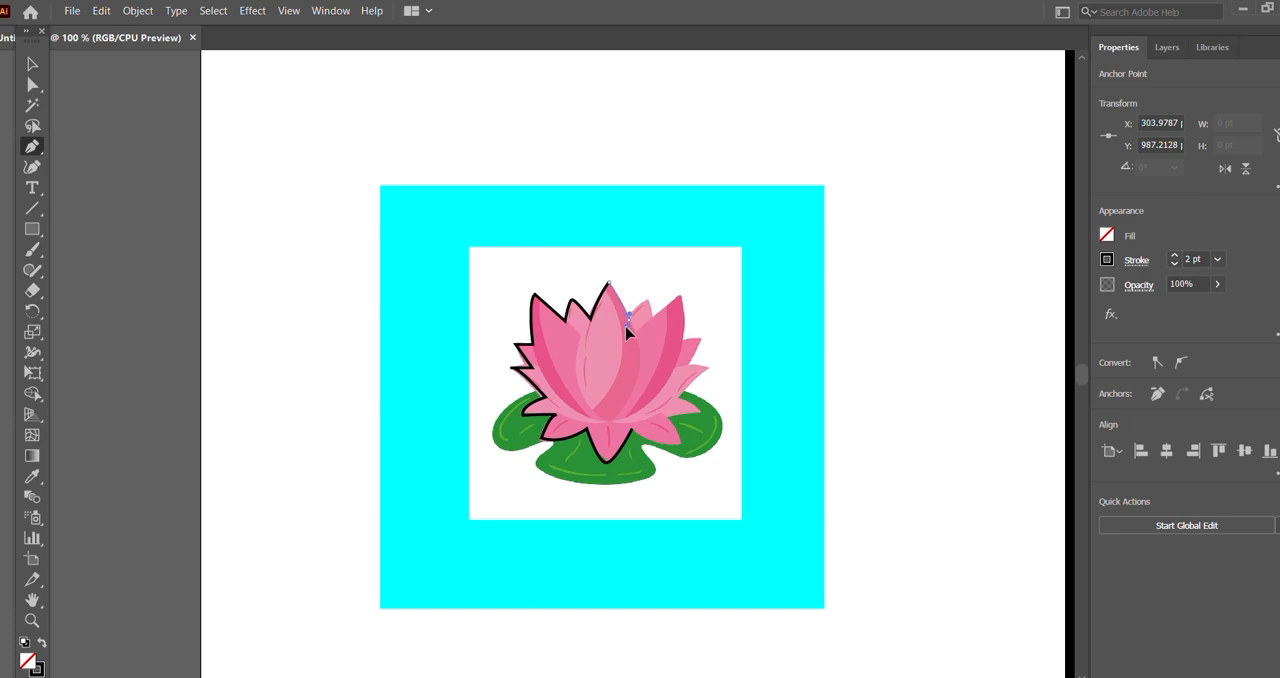
# Step: Continue the outline around the small and tall upper-right petals to the tip of the upper right side petal
pyautogui.moveTo(626, 326); pyautogui.dragTo(656, 295)
pyautogui.click(628, 320)
pyautogui.click(648, 300)
pyautogui.click(654, 319)
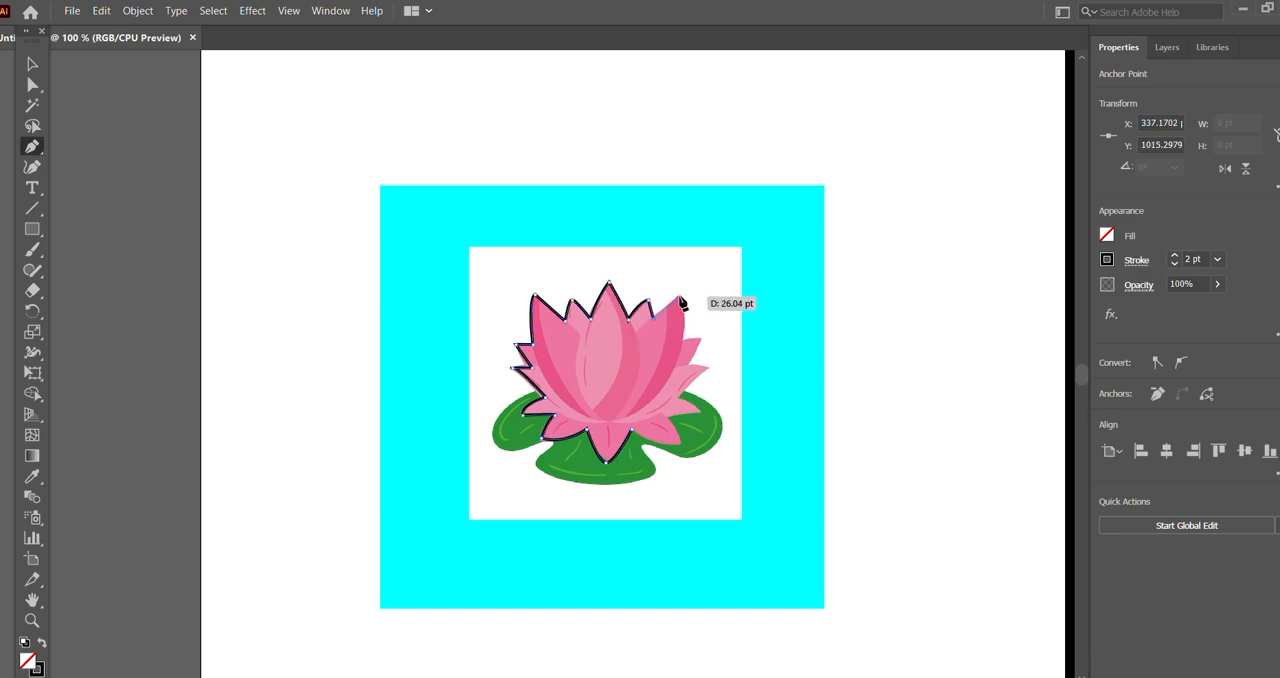
pyautogui.click(680, 297)
pyautogui.moveTo(680, 339); pyautogui.dragTo(688, 365)
pyautogui.click(681, 340)
pyautogui.click(700, 340)
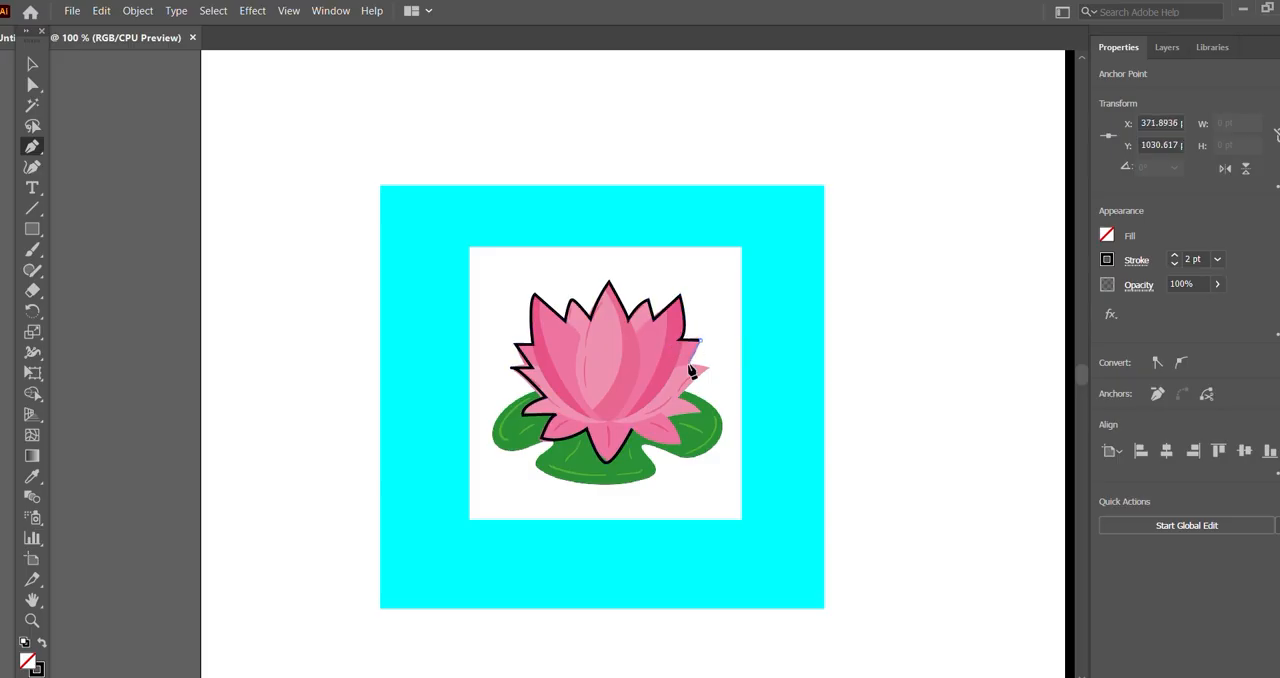
# Step: Trace the remaining right side and lower-right petals and close the lotus outline at its starting anchor
pyautogui.click(708, 369)
pyautogui.click(680, 397)
pyautogui.click(701, 413)
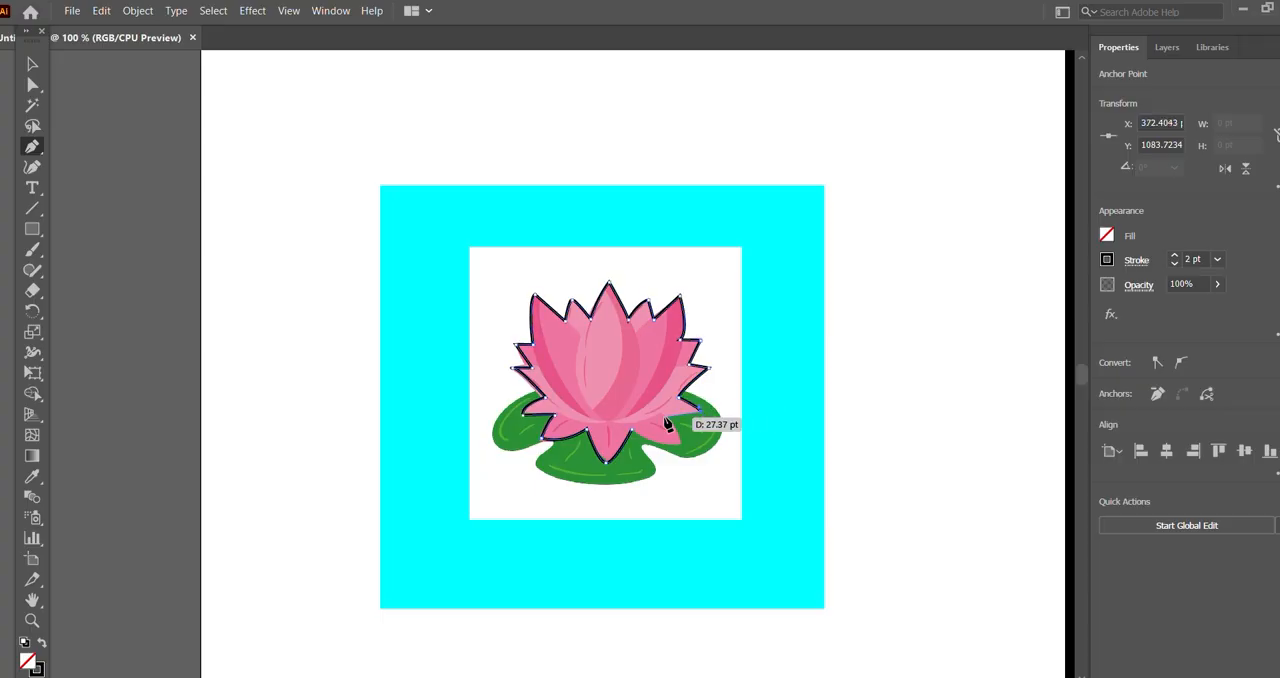
pyautogui.click(667, 421)
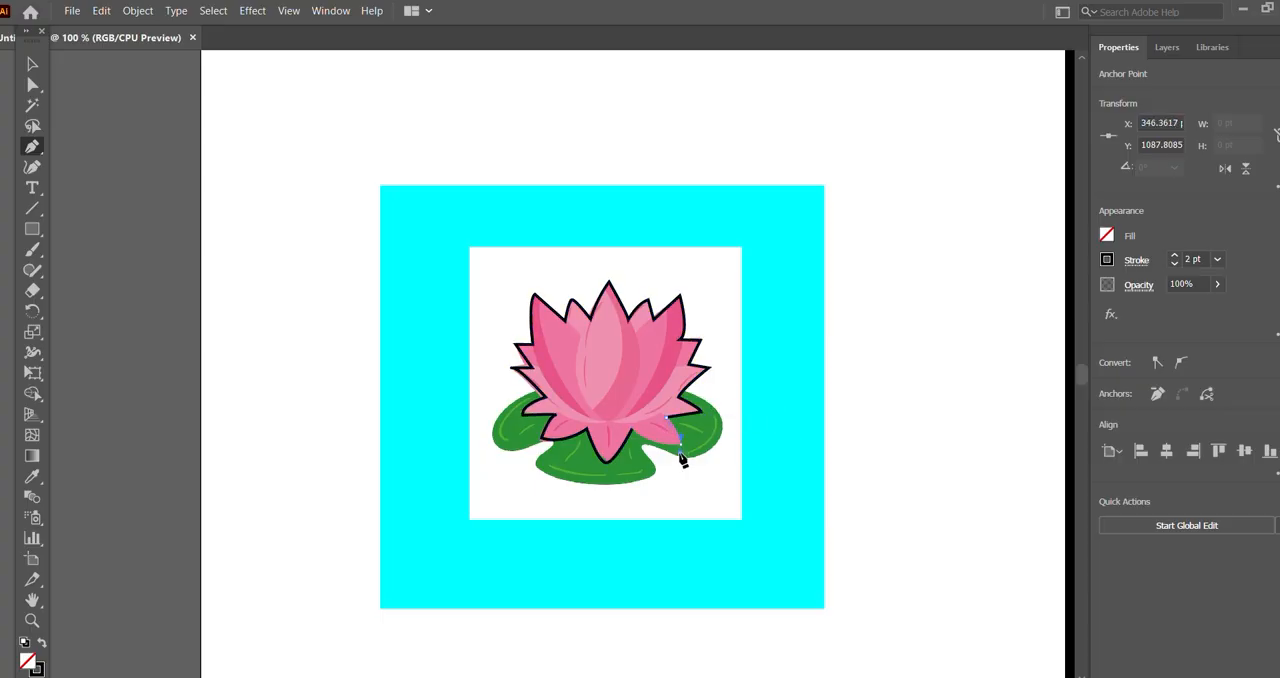
pyautogui.click(681, 445)
pyautogui.moveTo(632, 430); pyautogui.dragTo(617, 415)
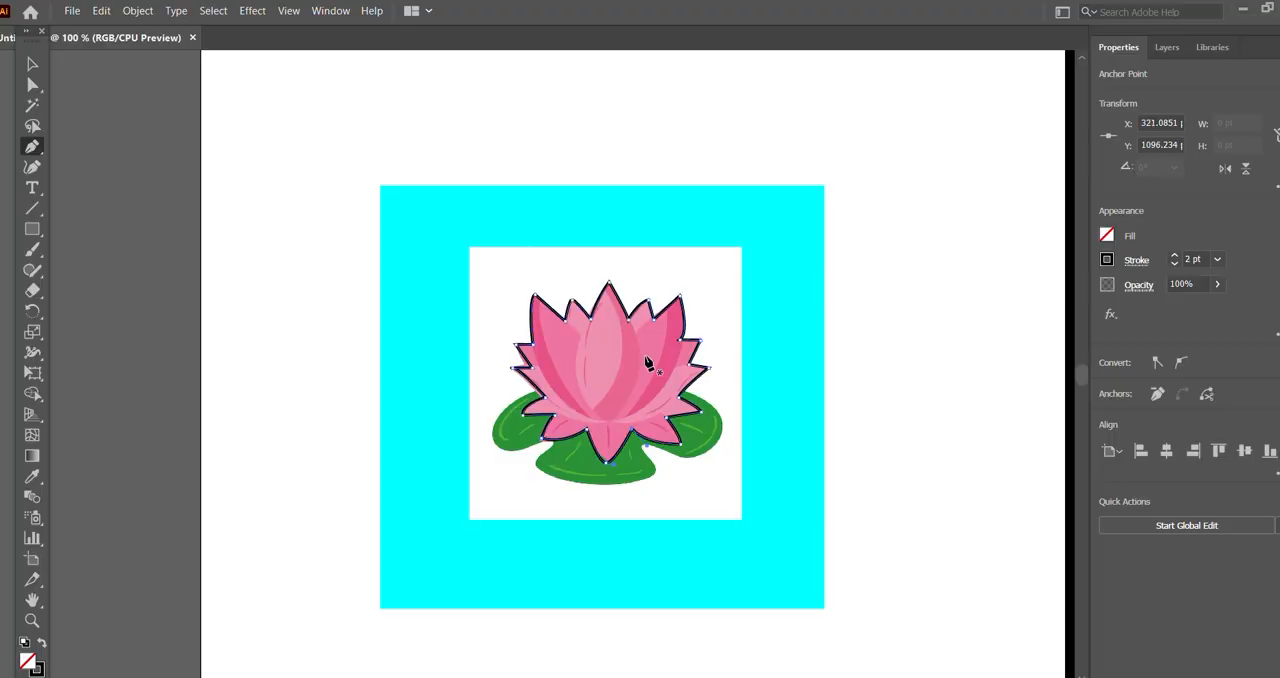
# Step: Try to clip the lotus image to the traced outline with a clipping mask, and undo the mask
pyautogui.click(32, 64)
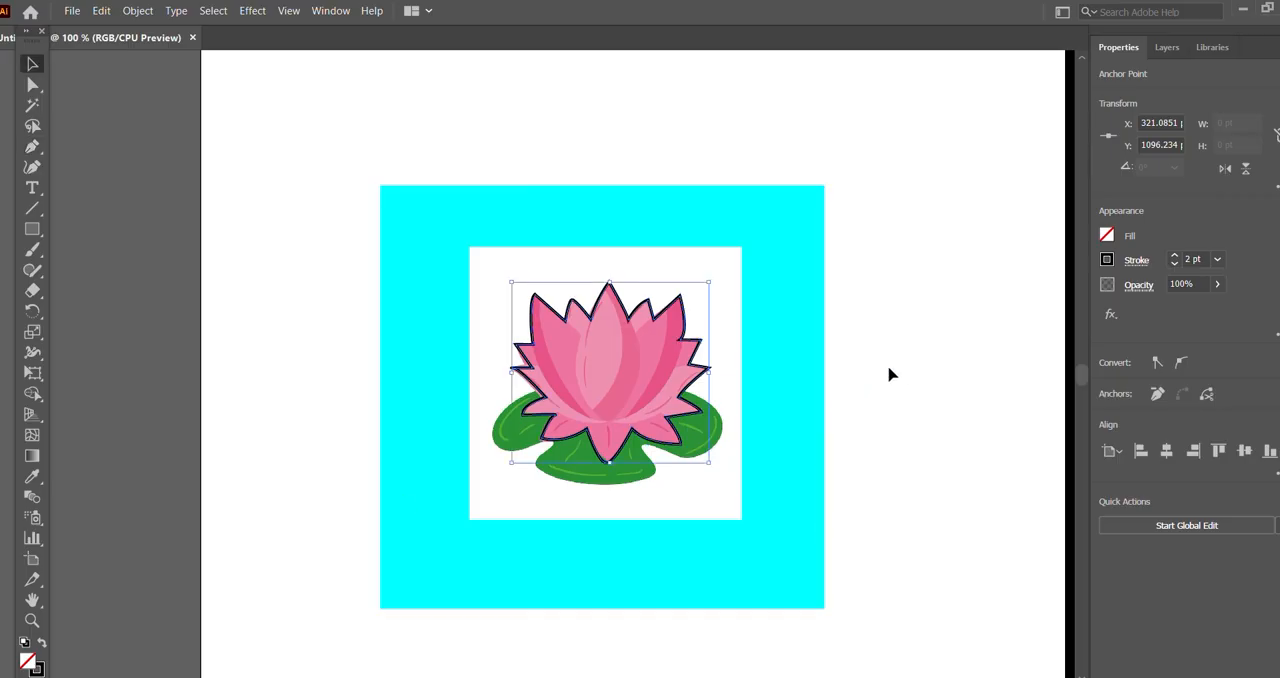
pyautogui.keyDown('shift'); pyautogui.click(742, 279); pyautogui.keyUp('shift')
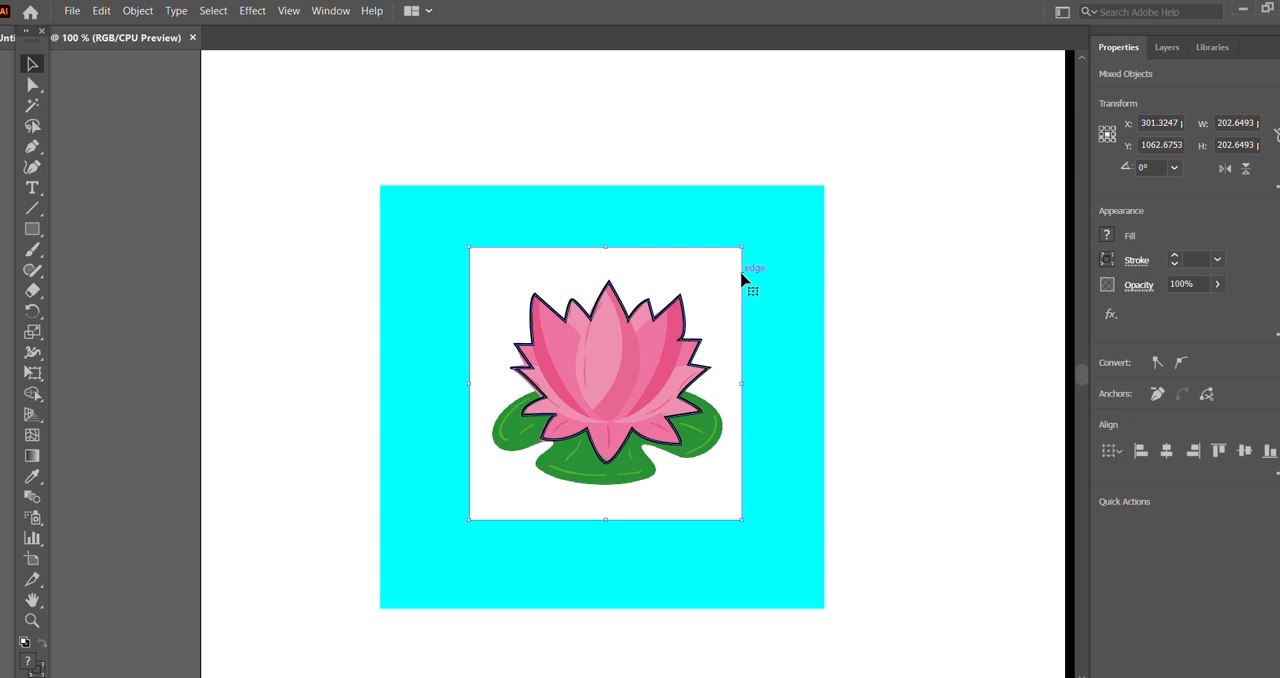
pyautogui.click(137, 10)
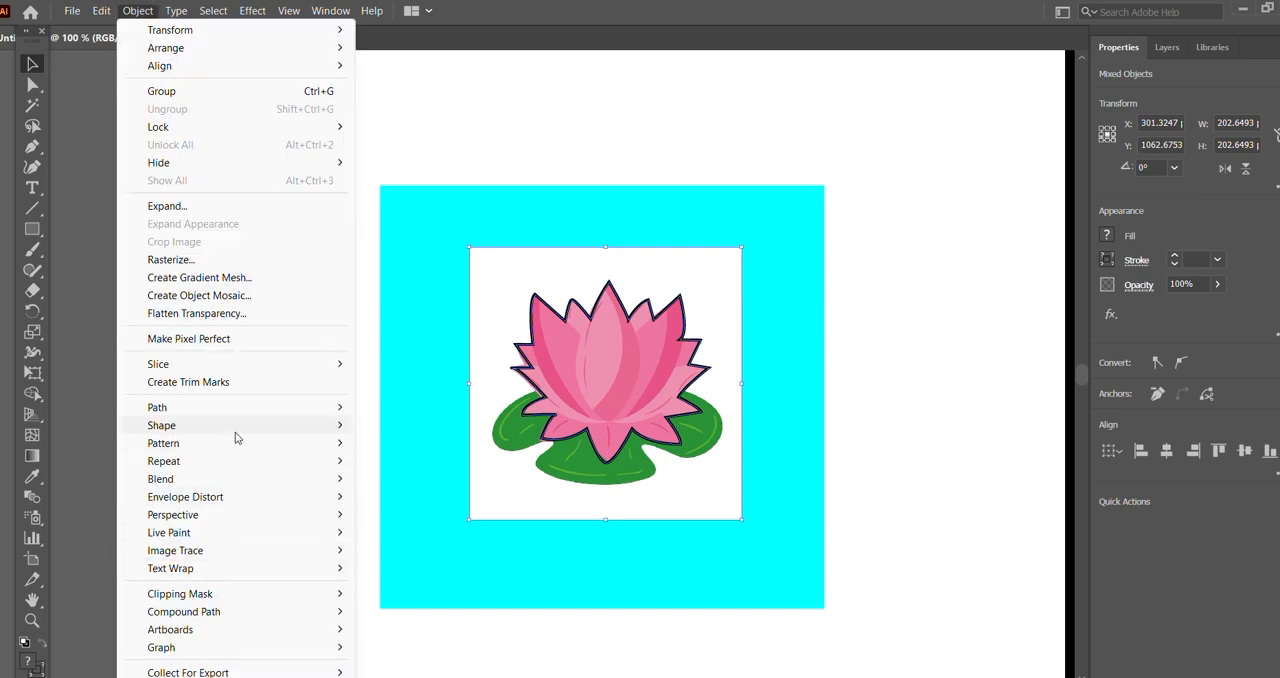
pyautogui.moveTo(302, 596)
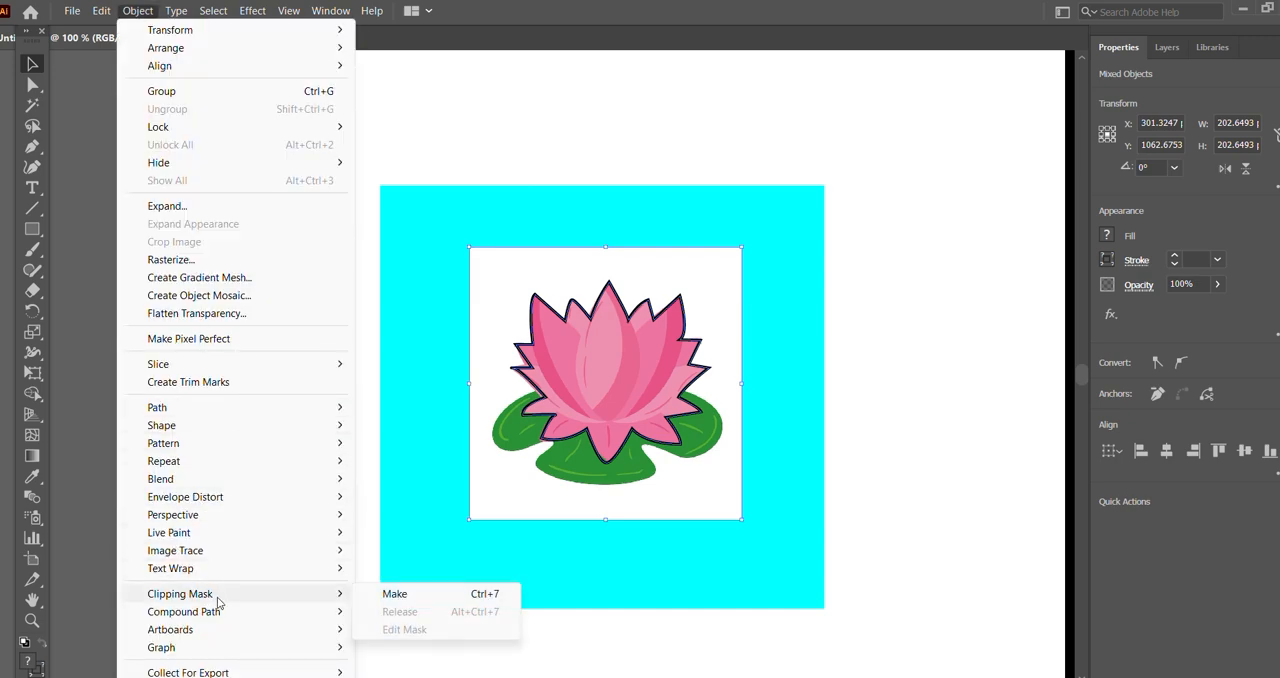
pyautogui.click(419, 598)
pyautogui.click(934, 330)
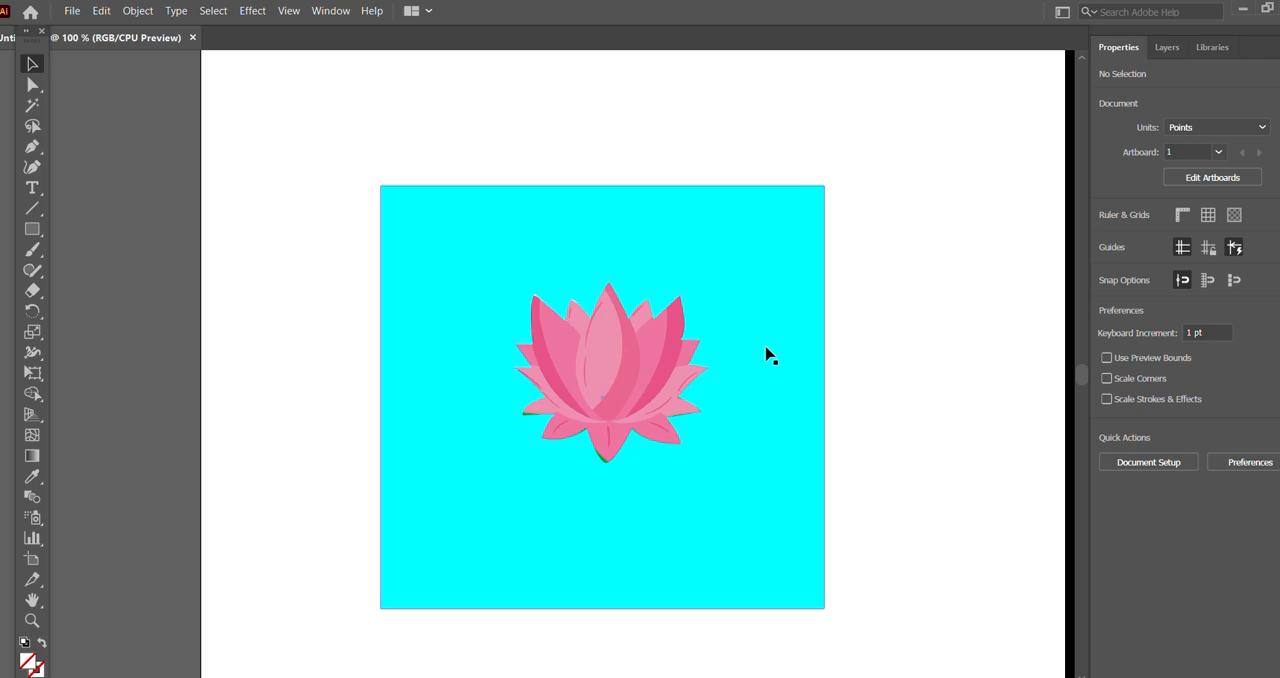
pyautogui.hotkey('ctrl', 'z')
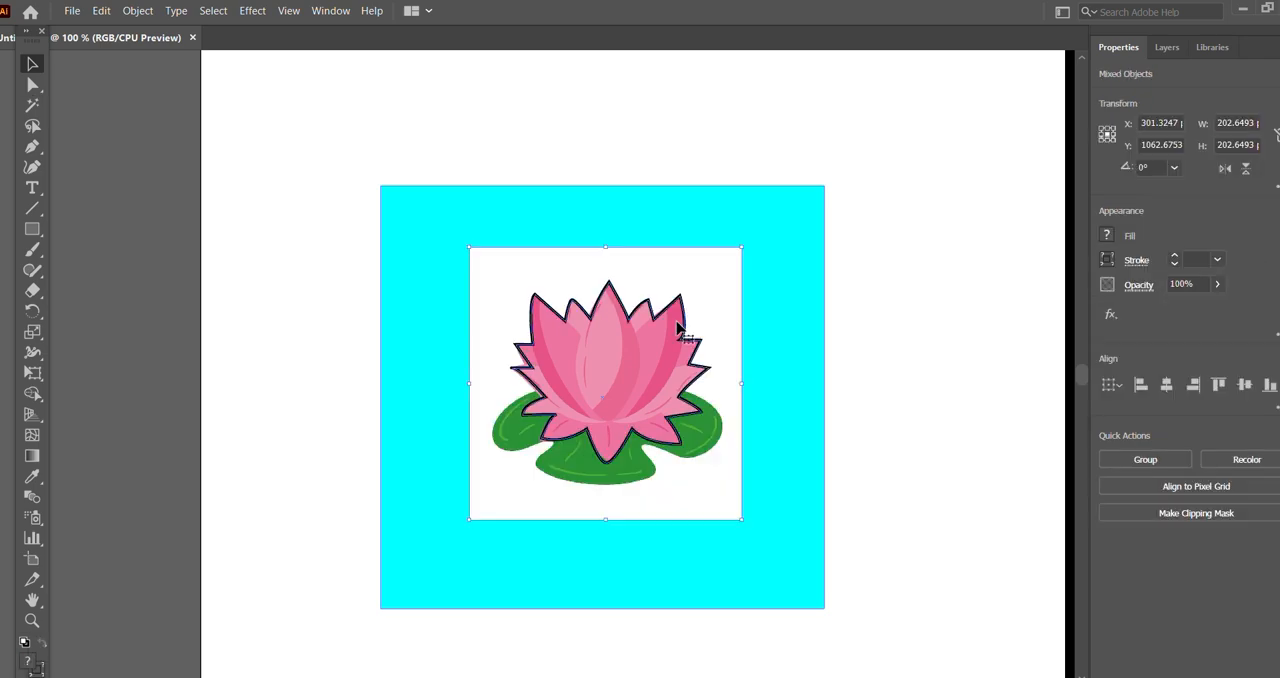
# Step: Move the lotus outline's anchor at the lower-left side petal's tip to about X 243.67 pt, Y 1083.27 pt
pyautogui.press('a')
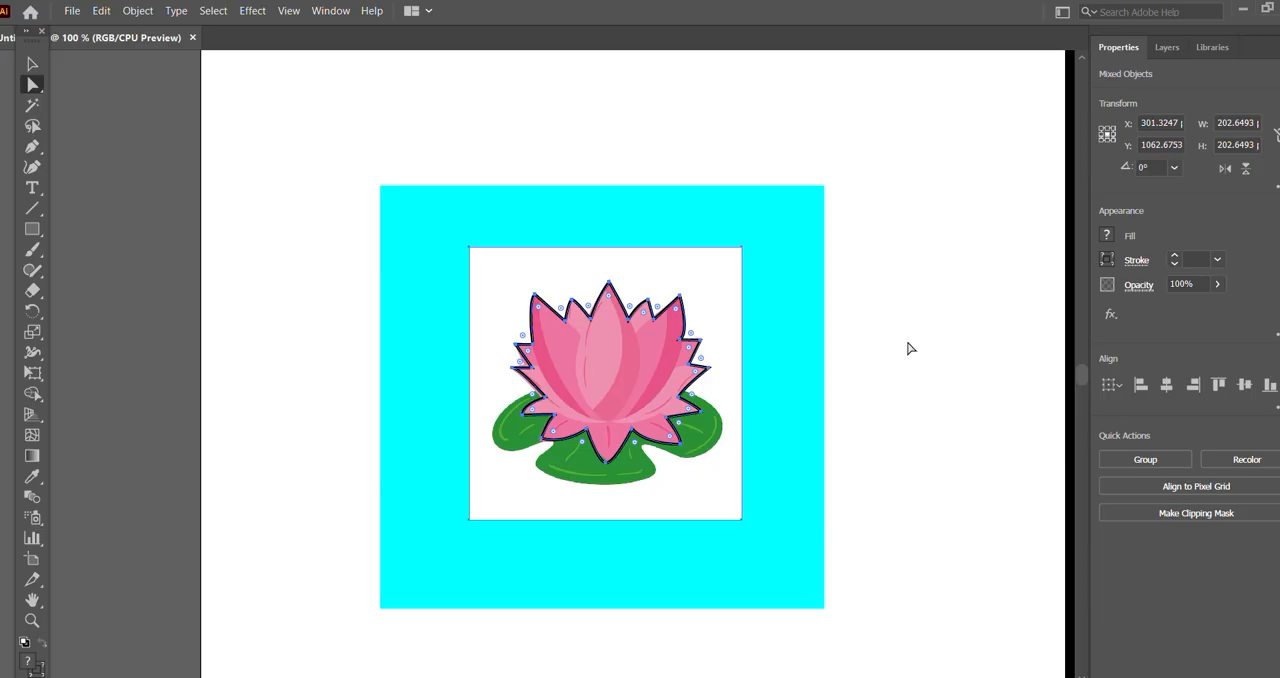
pyautogui.click(910, 348)
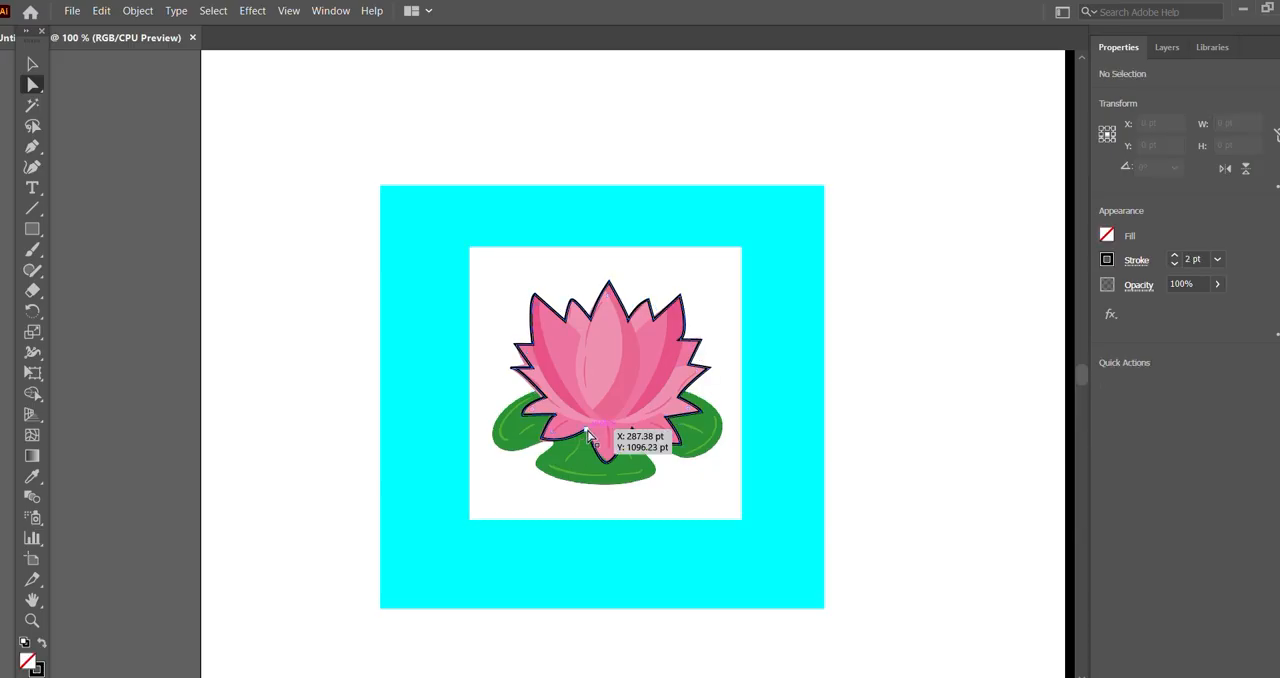
pyautogui.click(588, 434)
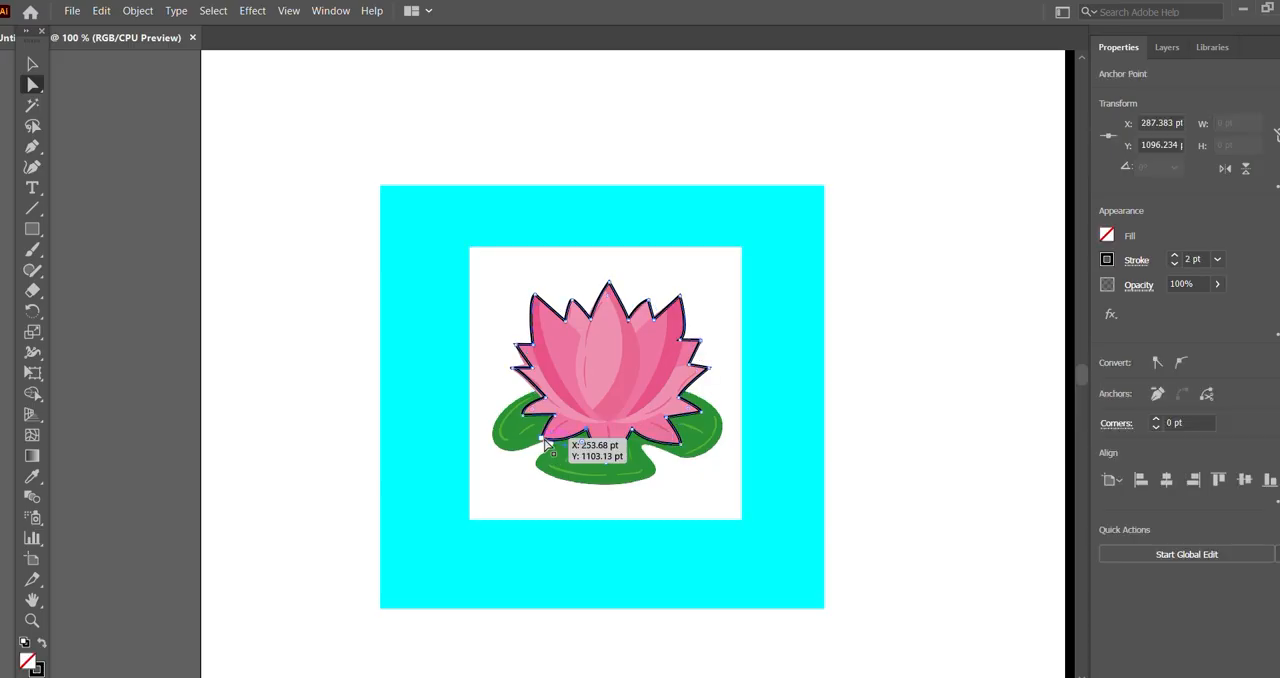
pyautogui.moveTo(546, 441); pyautogui.dragTo(529, 415)
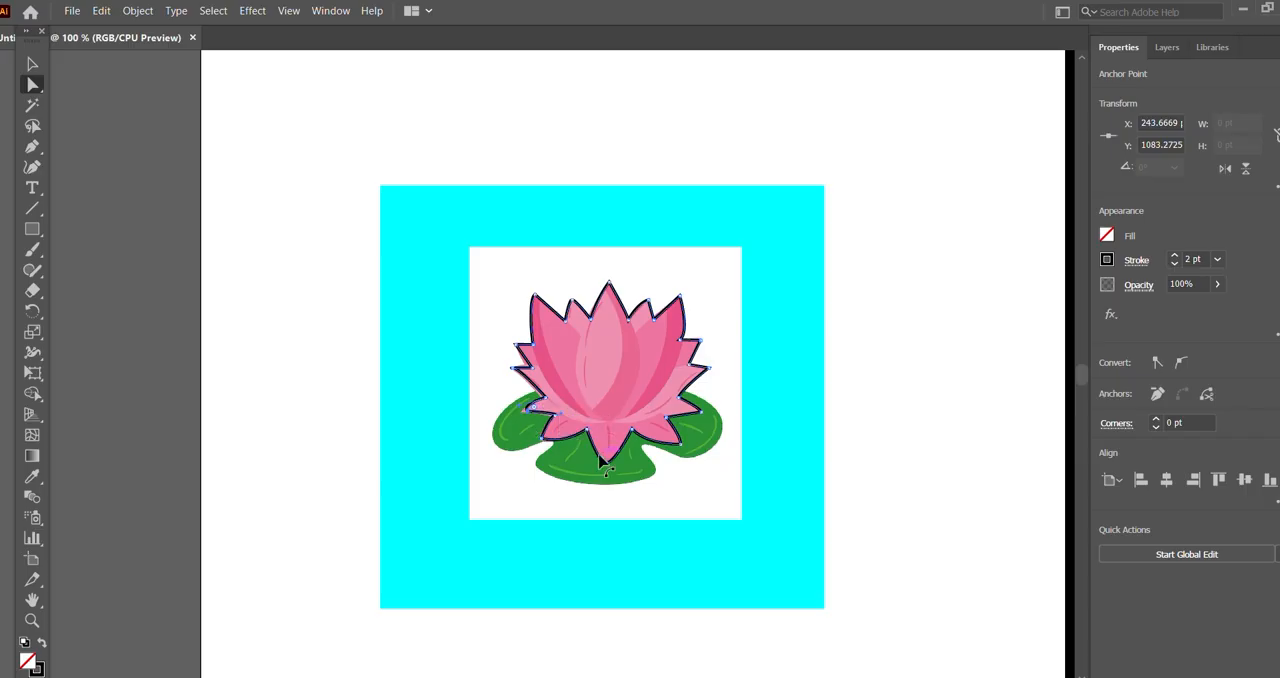
# Step: Move the bottom petal tip's anchor to about X 304.67, Y 1118.96 pt and the notch anchor right of it to about X 318.79, Y 1093.94 pt
pyautogui.moveTo(606, 463); pyautogui.dragTo(610, 462)
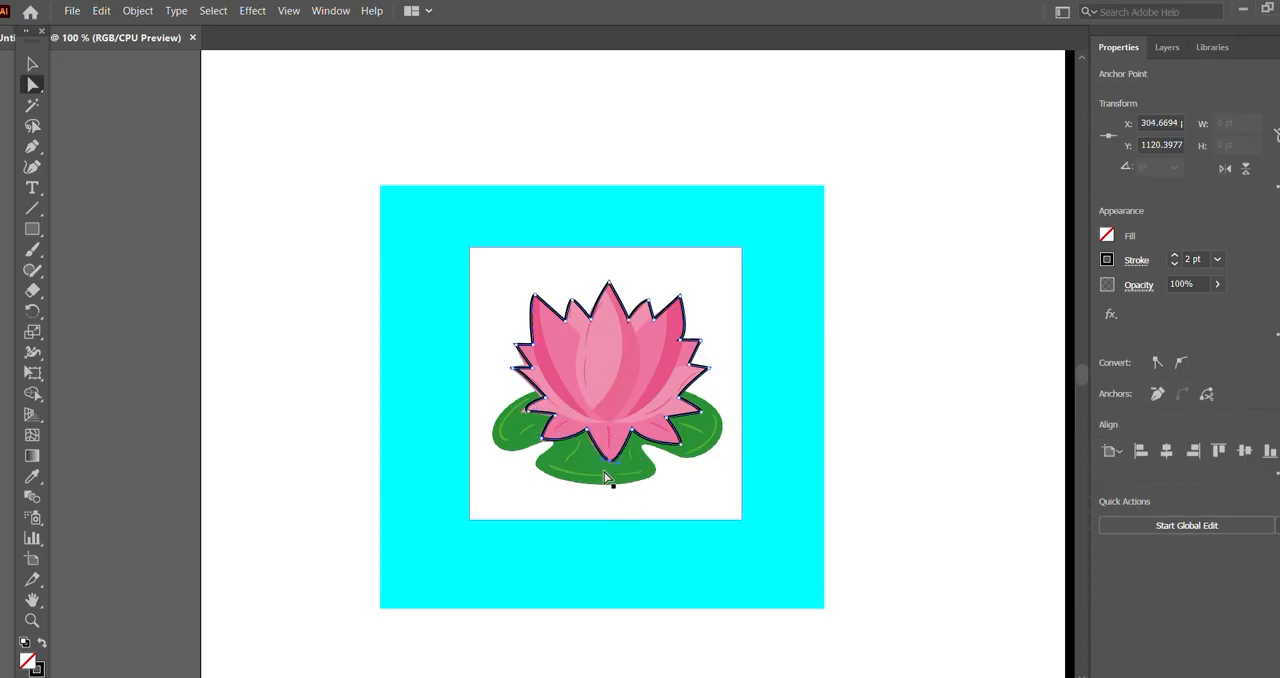
pyautogui.hotkey('ctrl', 'z')
pyautogui.moveTo(607, 463); pyautogui.dragTo(607, 460)
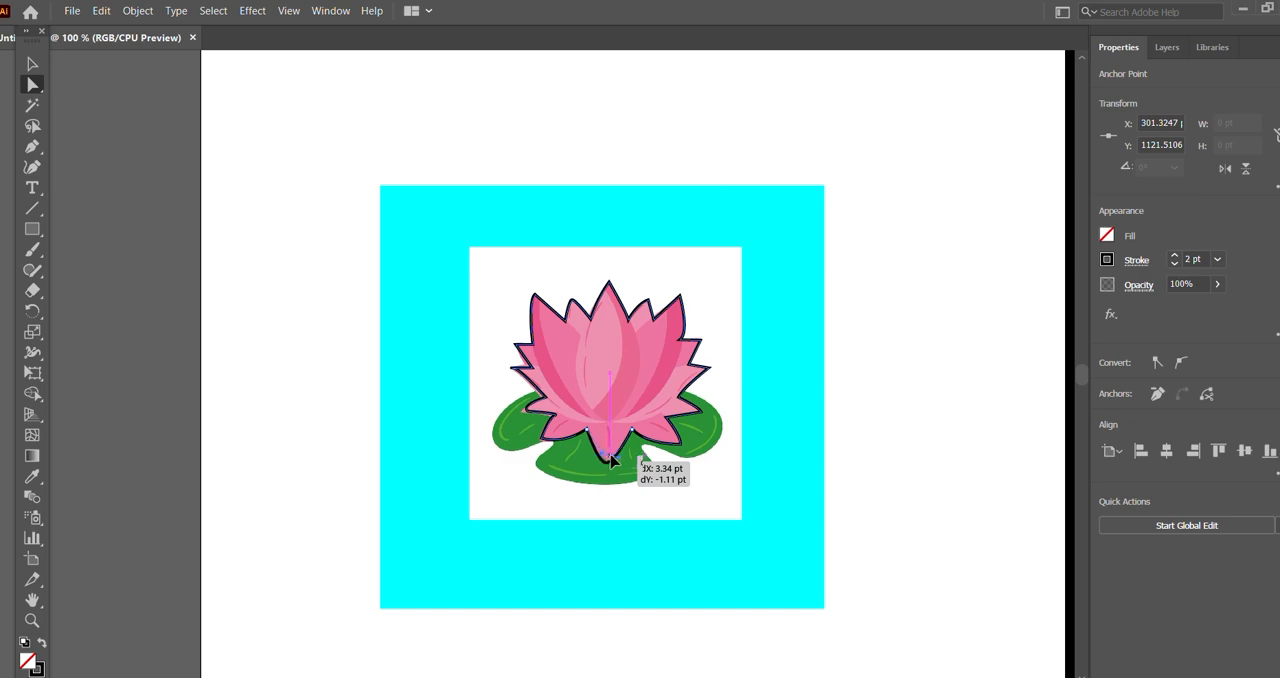
pyautogui.moveTo(610, 458); pyautogui.dragTo(611, 462)
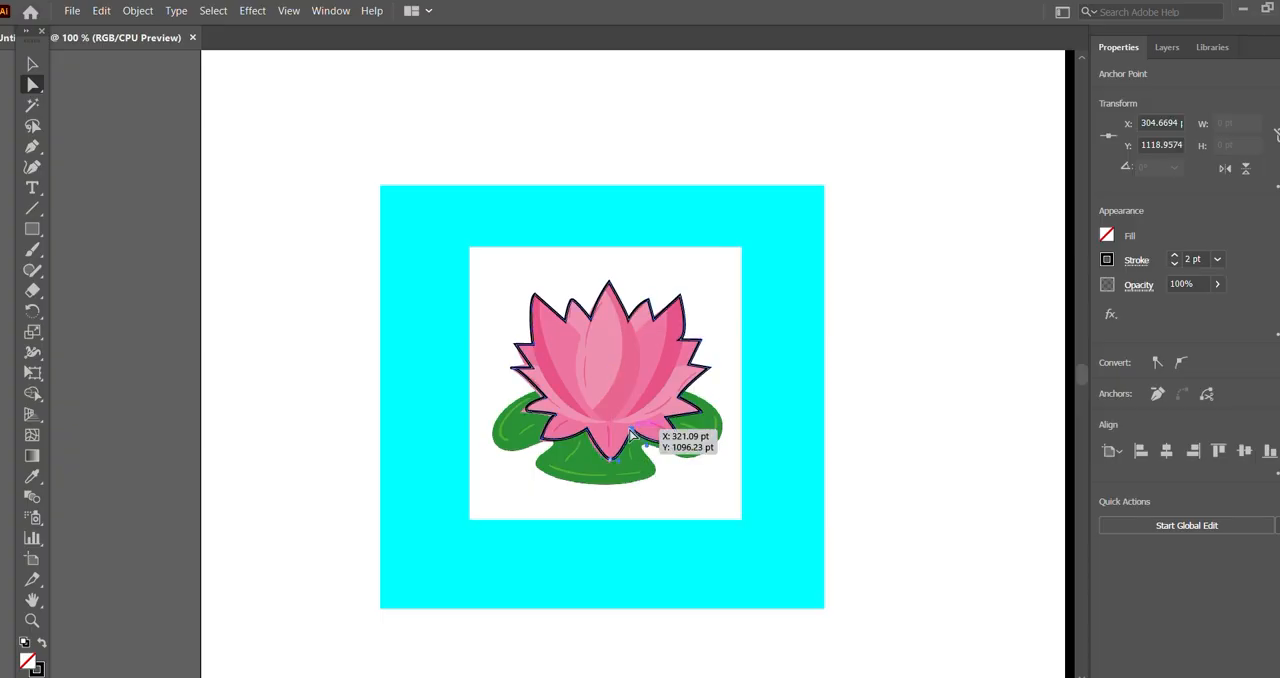
pyautogui.click(628, 429)
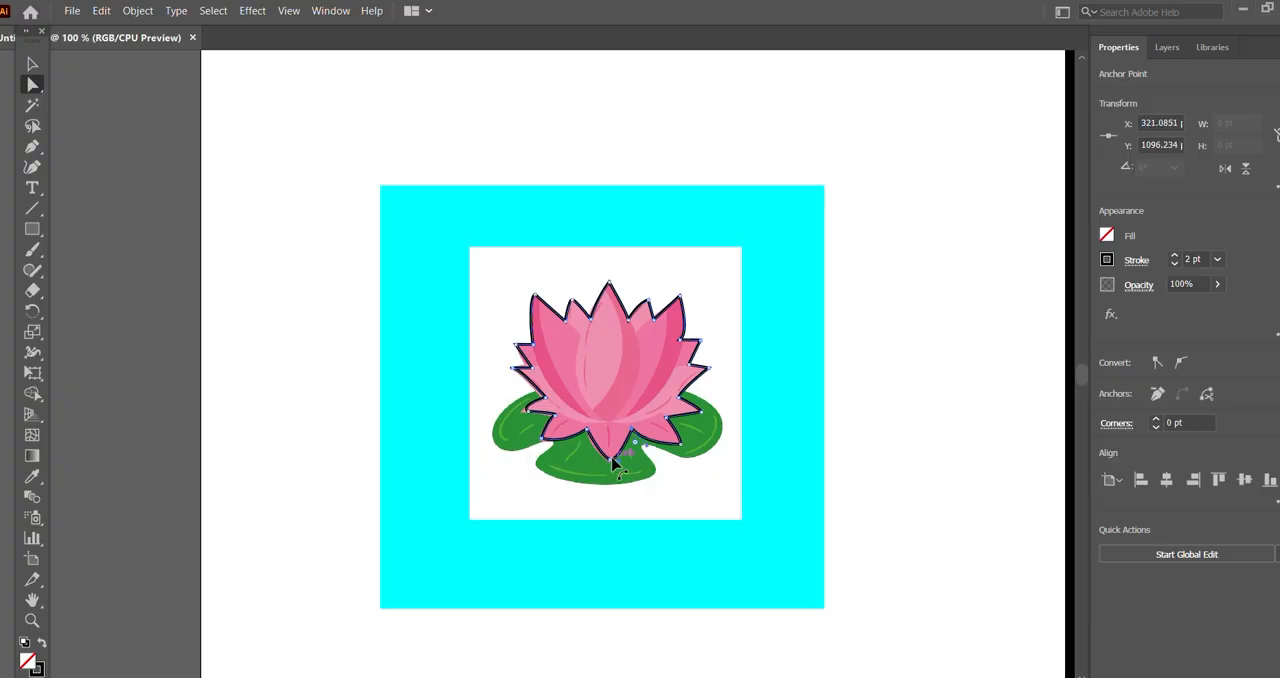
pyautogui.moveTo(609, 463); pyautogui.dragTo(610, 461)
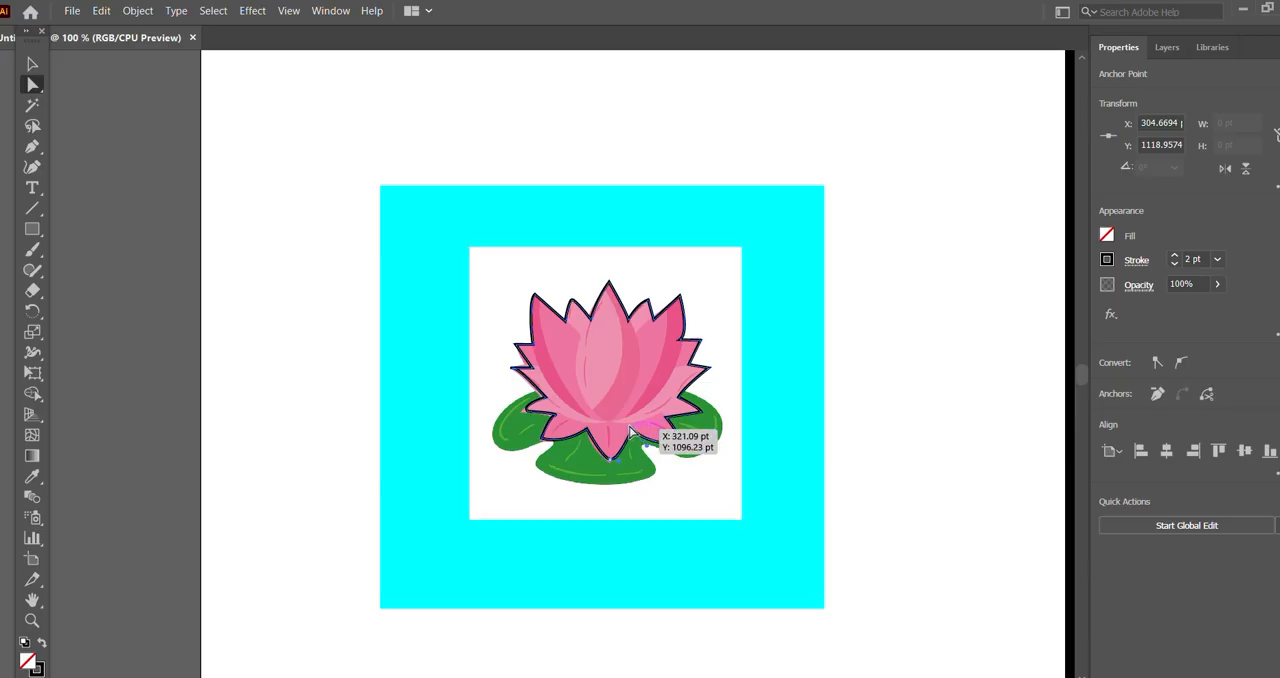
pyautogui.click(629, 427)
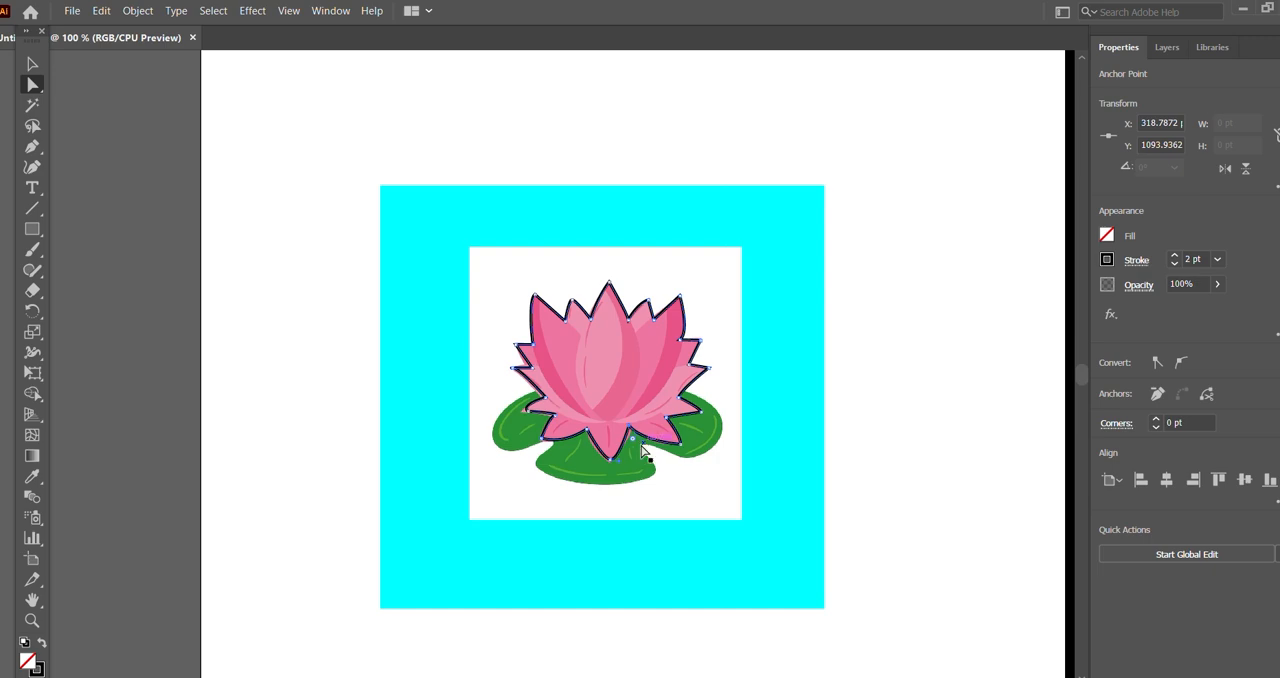
# Step: Try adjusting the curve handle beside the bottom petal and shifting the petal tip's anchor up and down
pyautogui.moveTo(654, 438); pyautogui.dragTo(651, 444)
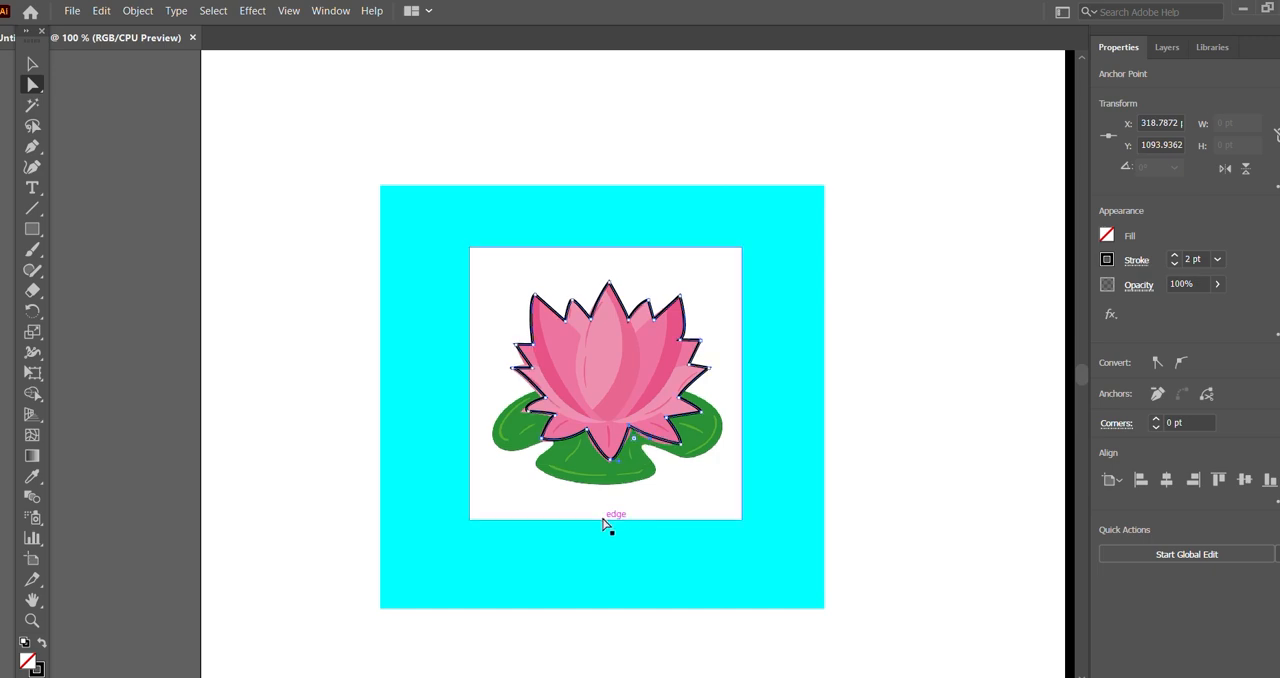
pyautogui.hotkey('ctrl', 'z')
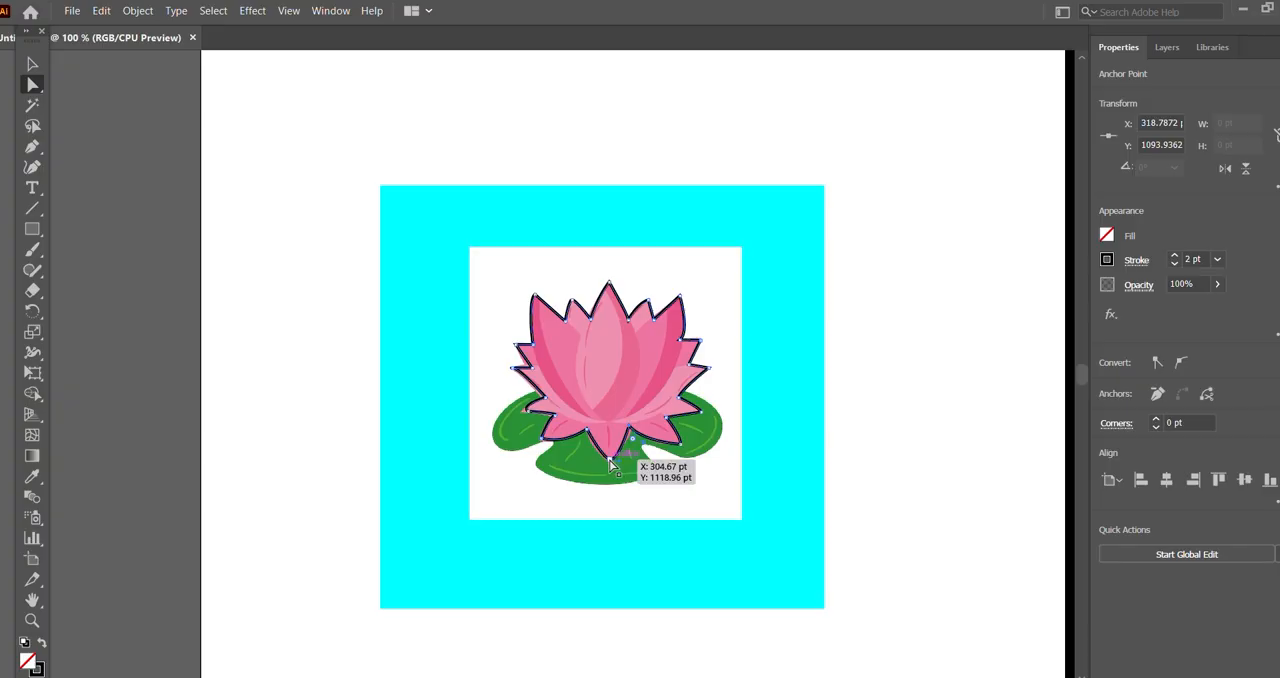
pyautogui.moveTo(621, 467); pyautogui.dragTo(611, 462)
pyautogui.hotkey('ctrl', 'z')
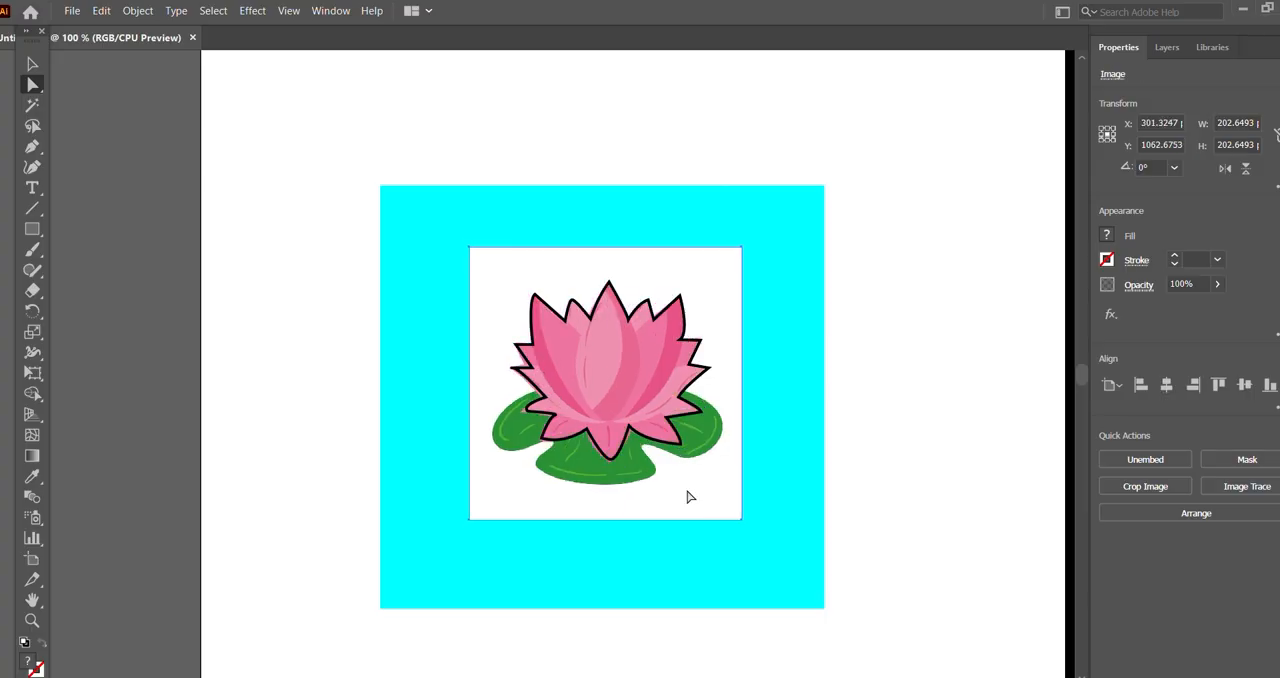
pyautogui.click(631, 430)
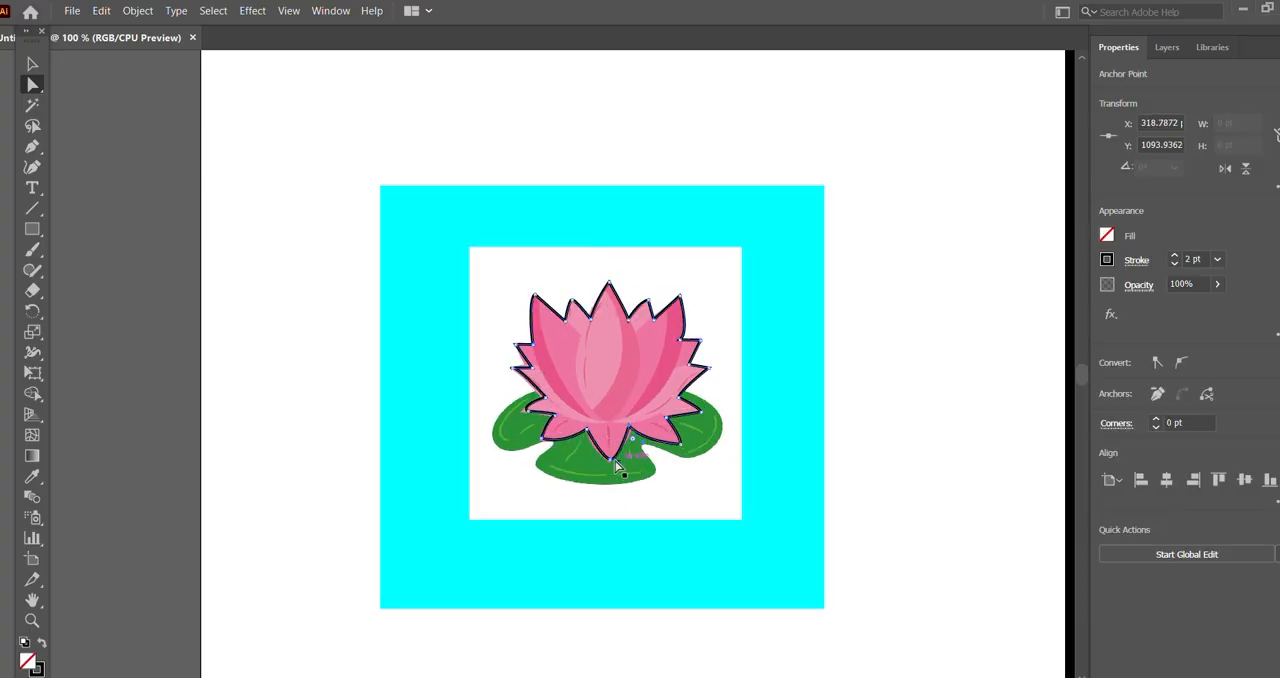
pyautogui.moveTo(610, 460); pyautogui.dragTo(611, 456)
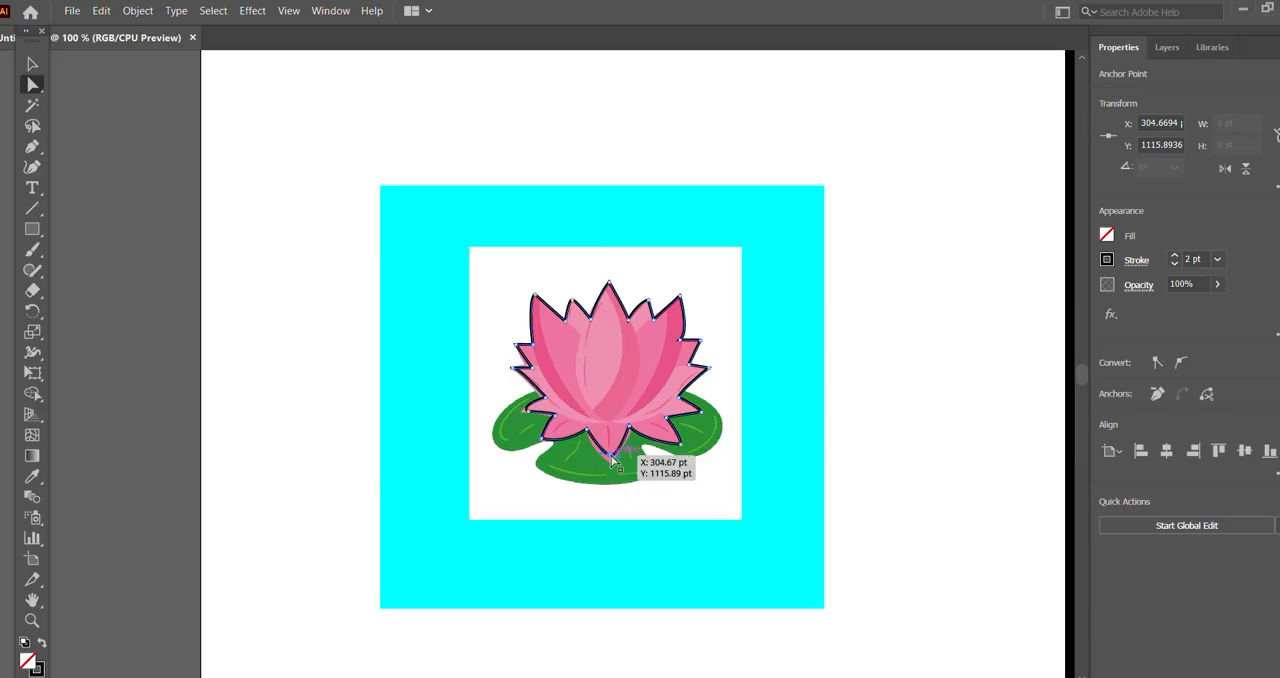
pyautogui.moveTo(611, 459); pyautogui.dragTo(608, 462)
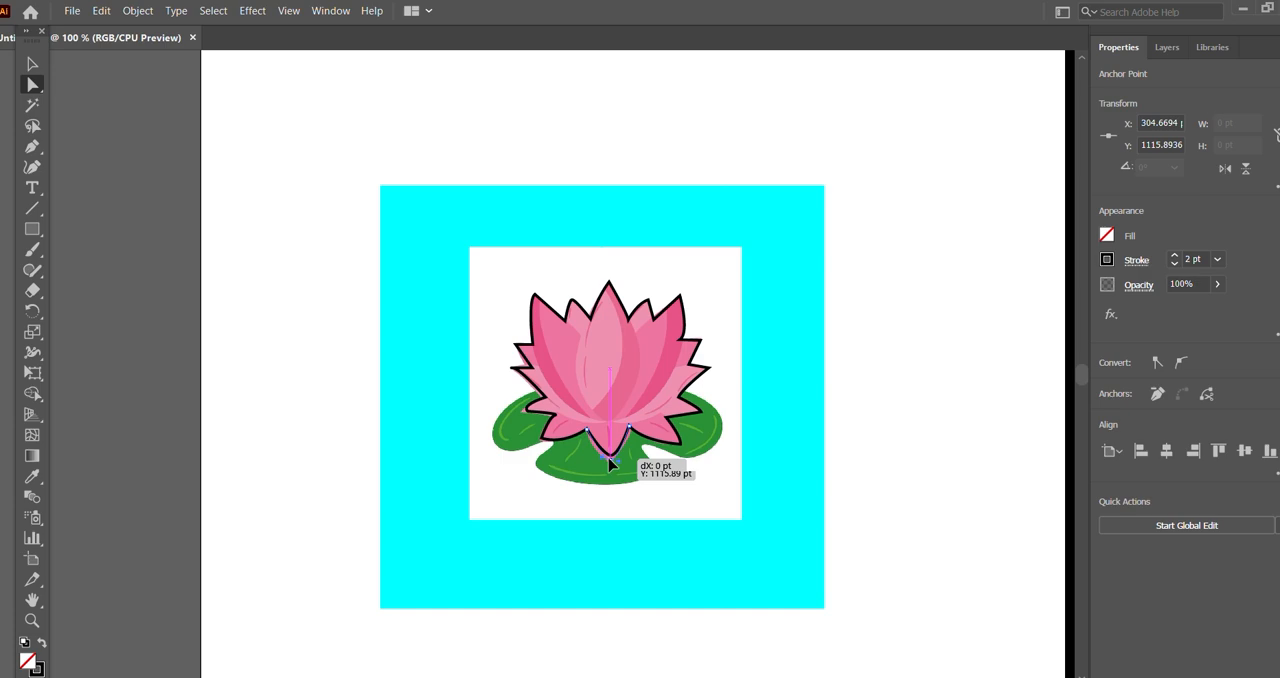
pyautogui.moveTo(611, 462); pyautogui.dragTo(611, 465)
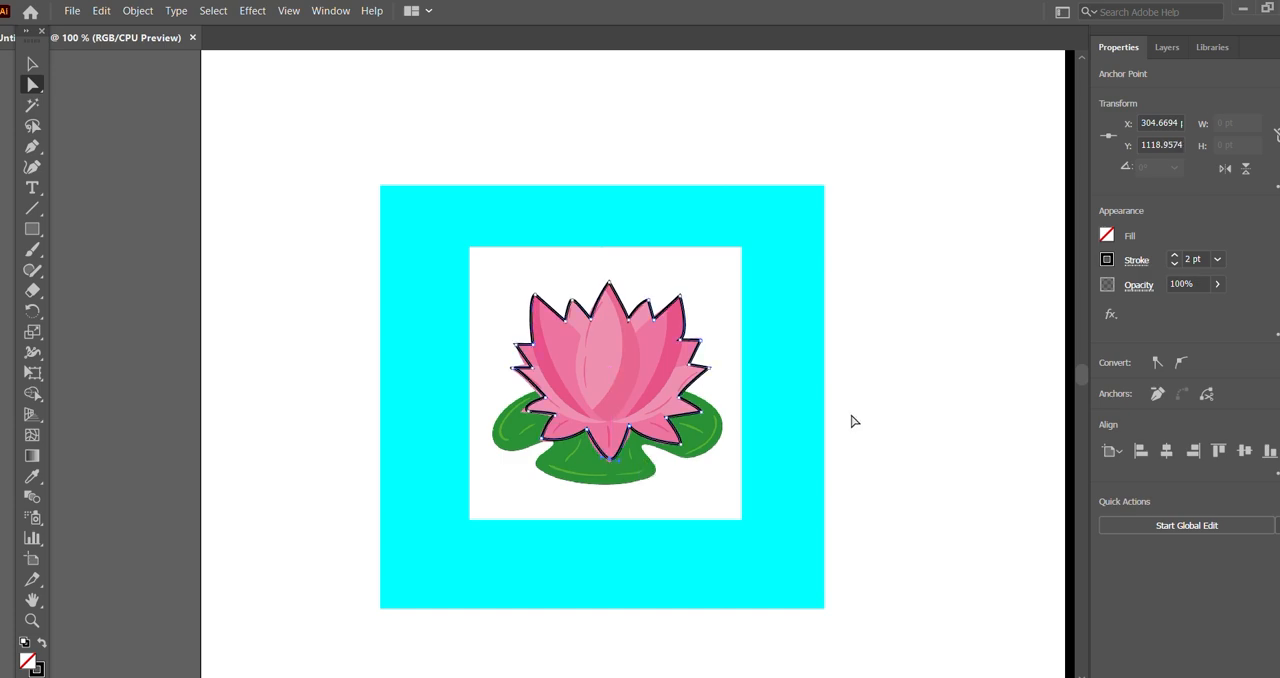
pyautogui.click(890, 365)
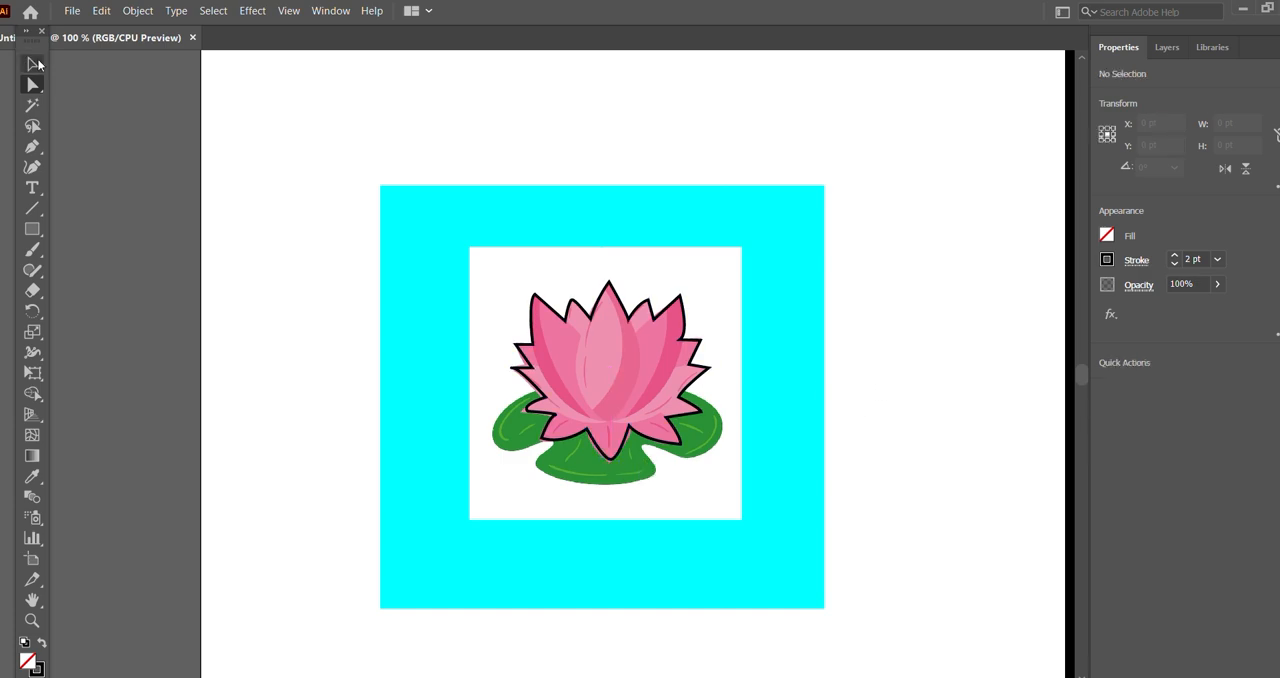
# Step: Clip the lotus image to the adjusted outline with a clipping mask
pyautogui.click(33, 63)
pyautogui.click(592, 394)
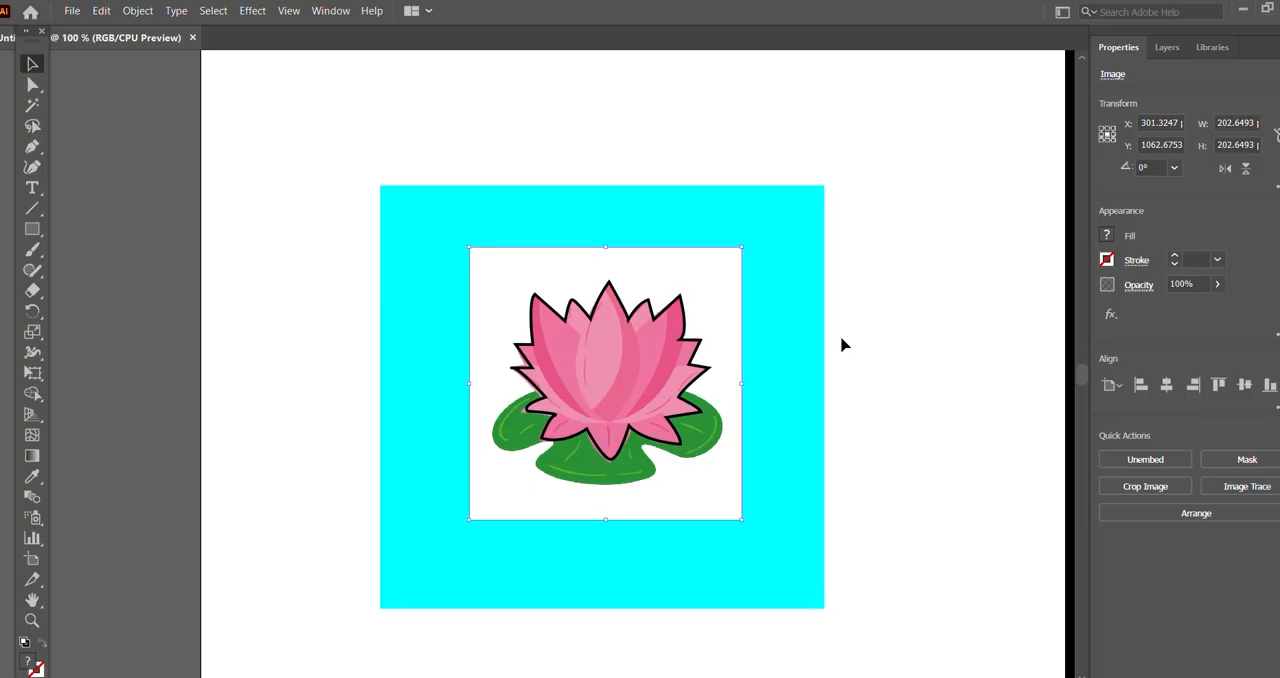
pyautogui.click(899, 319)
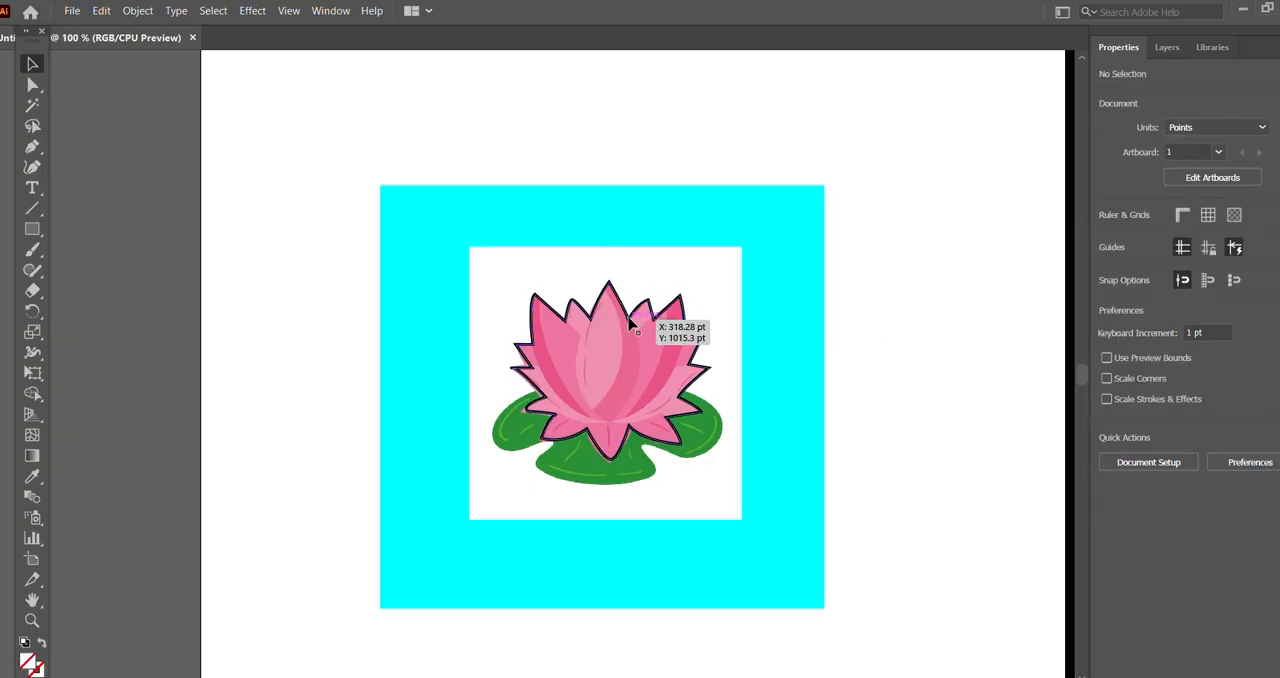
pyautogui.click(630, 320)
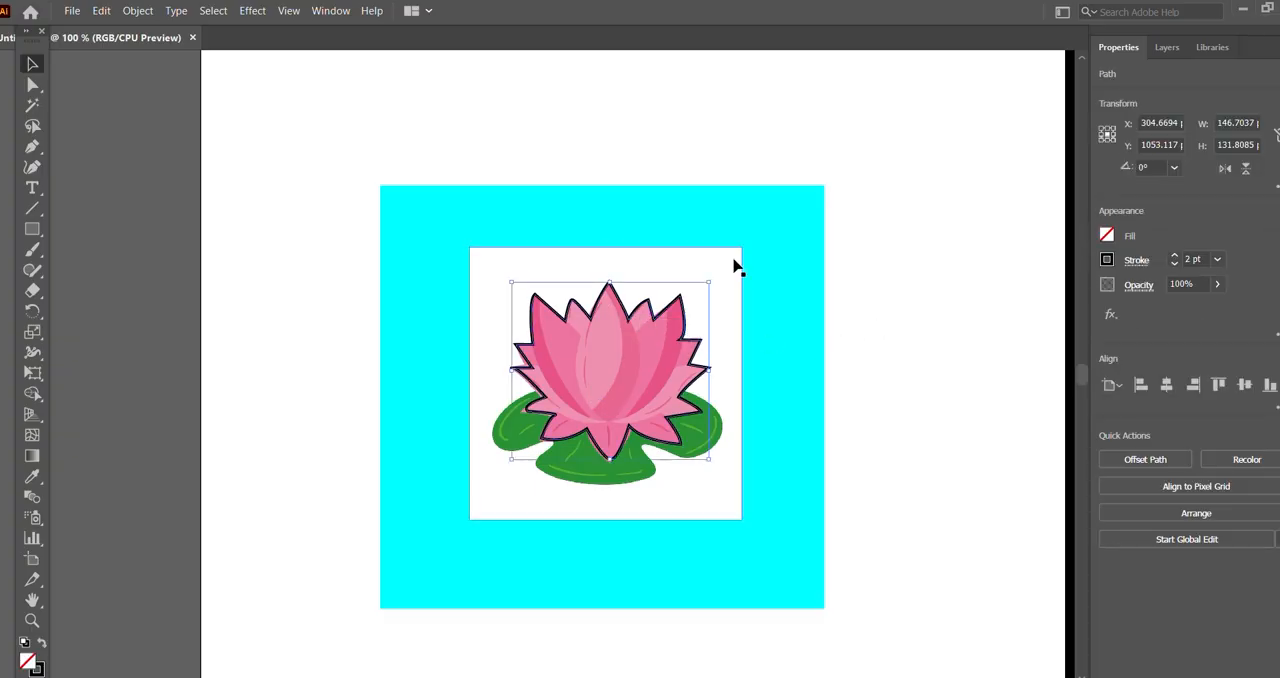
pyautogui.keyDown('shift'); pyautogui.click(735, 265); pyautogui.keyUp('shift')
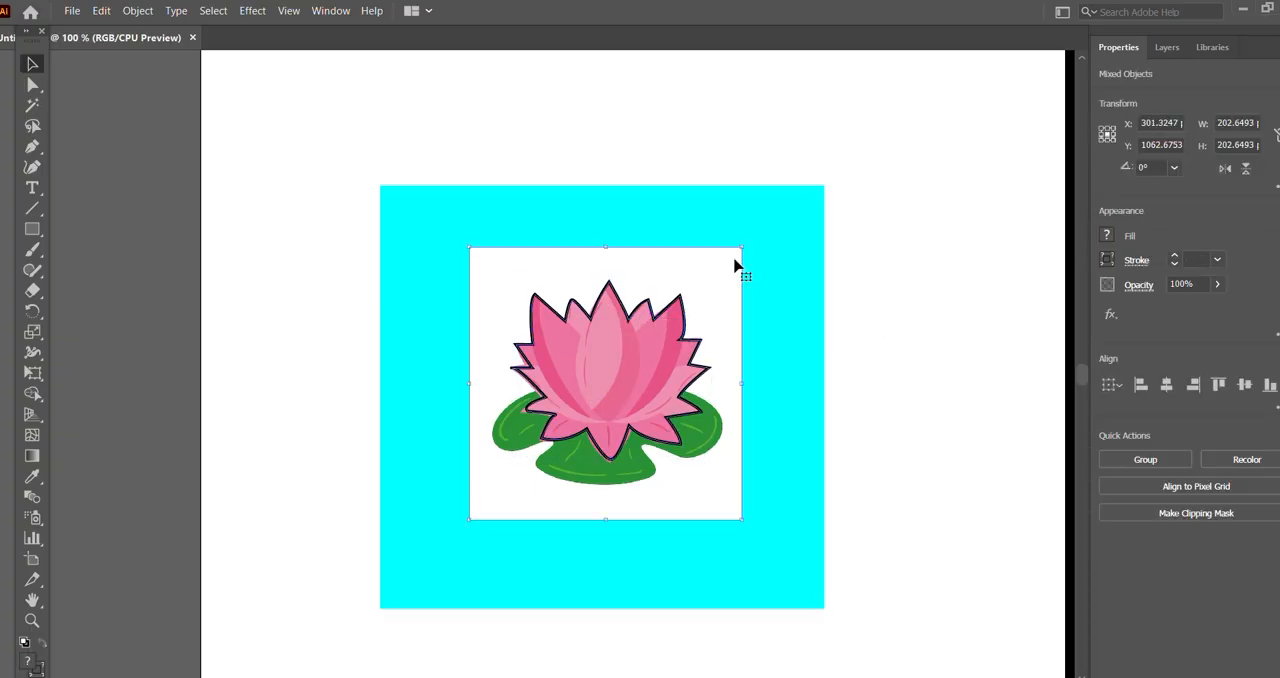
pyautogui.click(137, 10)
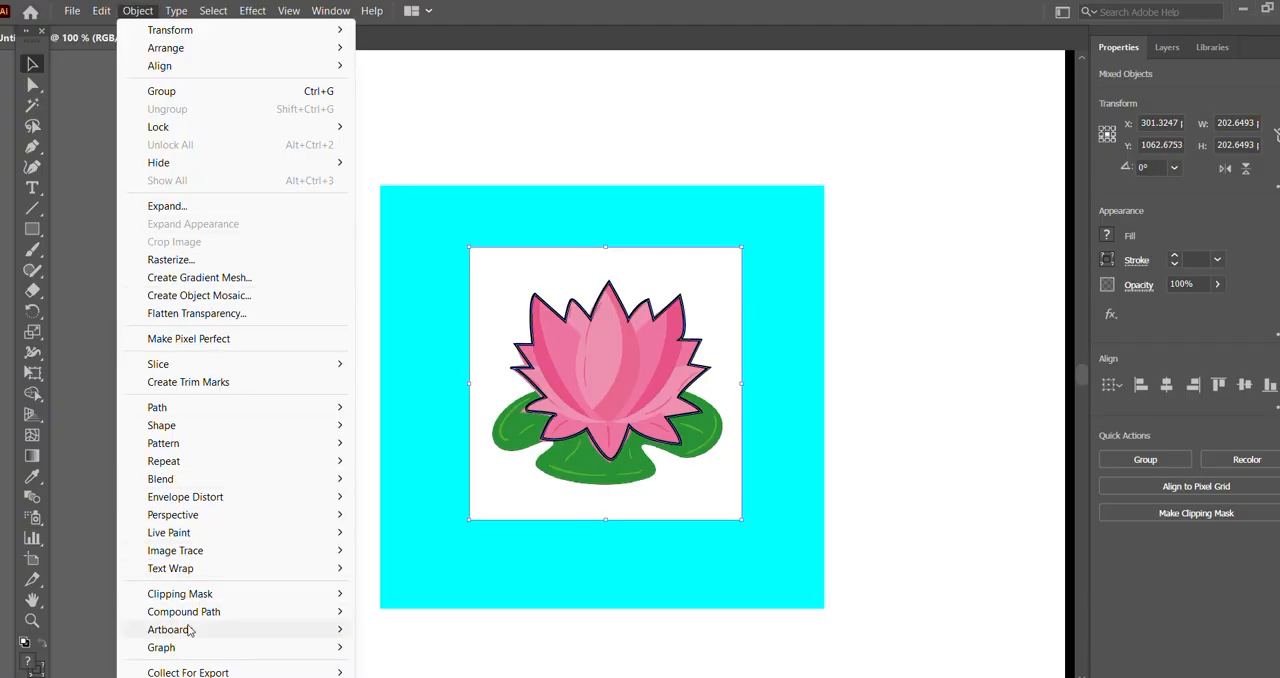
pyautogui.moveTo(205, 594)
pyautogui.click(394, 594)
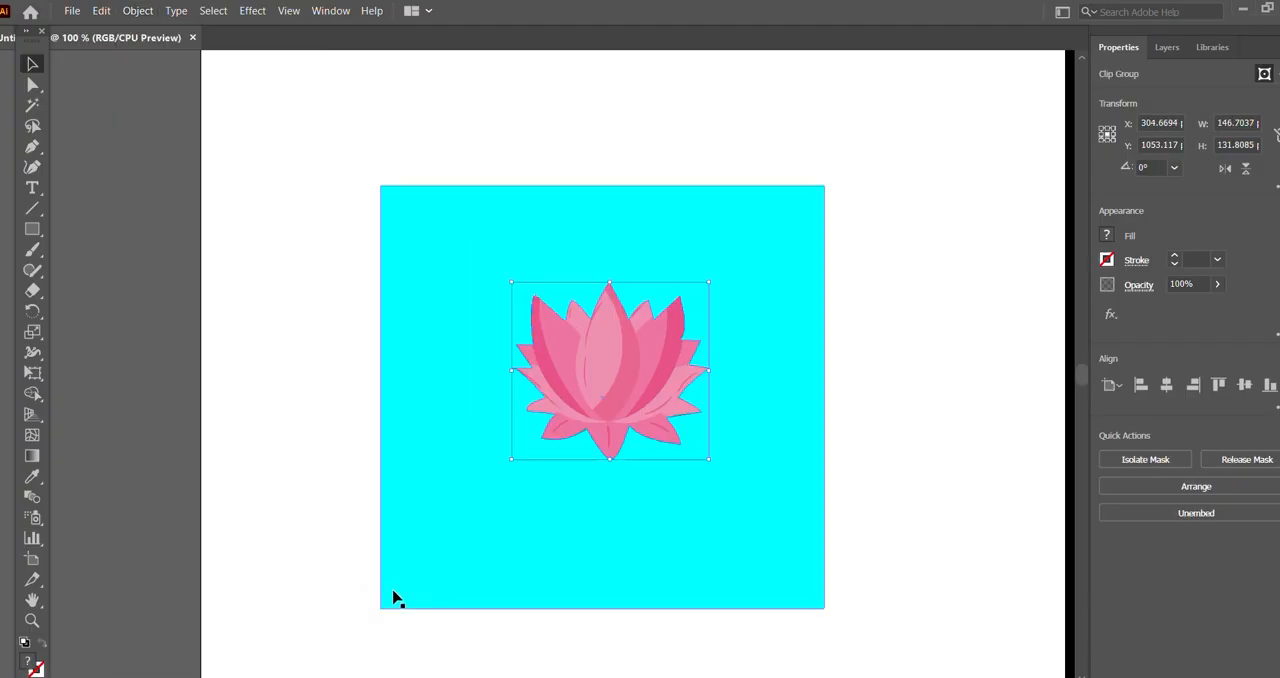
pyautogui.click(935, 370)
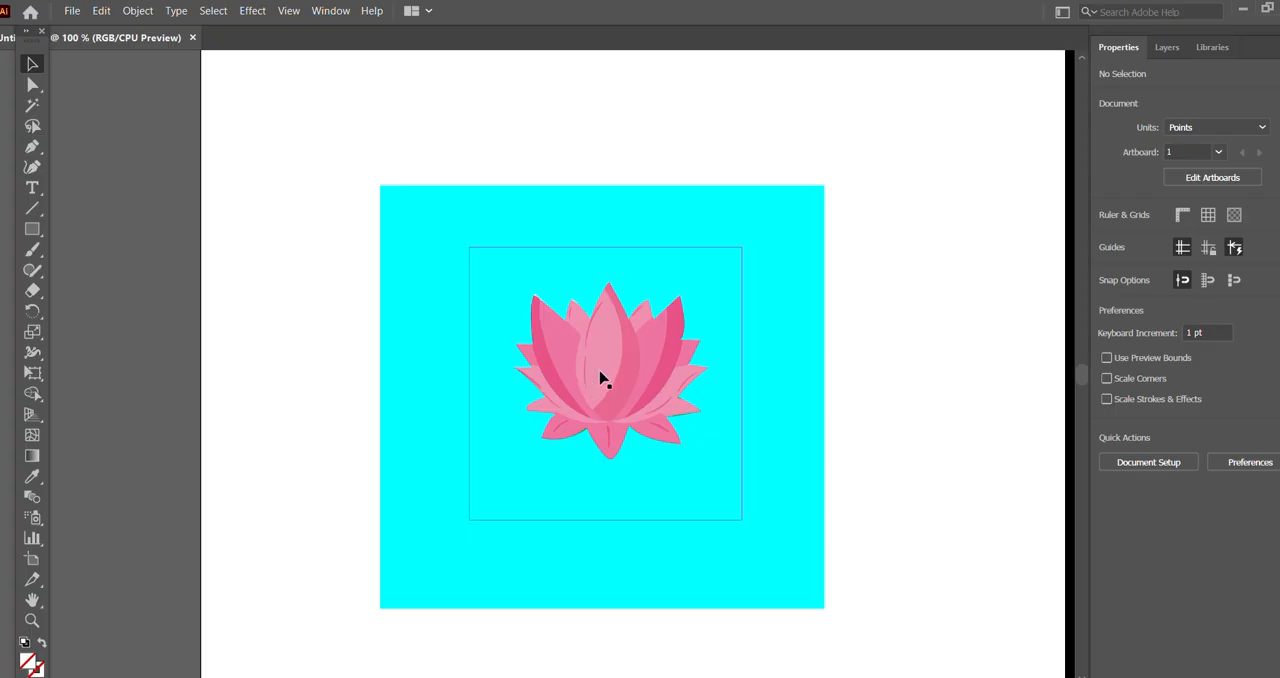
# Step: Delete the cyan square behind the clipped lotus
pyautogui.hotkey('ctrl', '-')
pyautogui.hotkey('ctrl', '-')
pyautogui.hotkey('ctrl', '-')
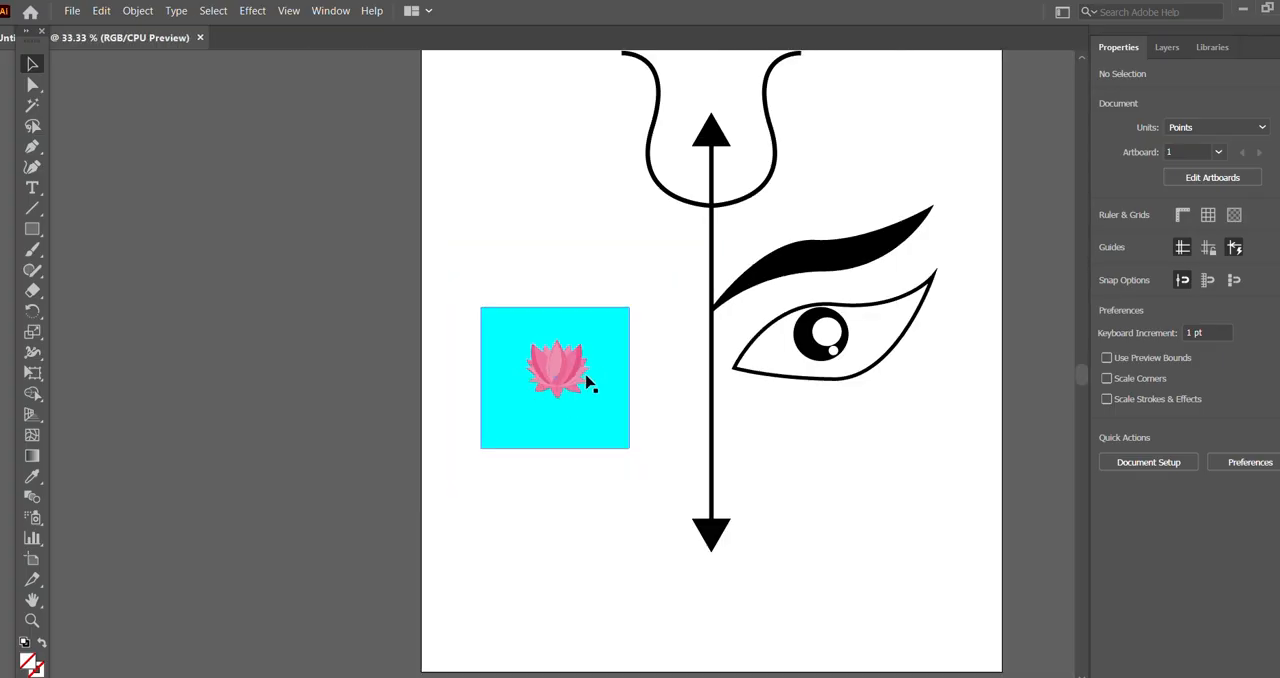
pyautogui.hotkey('ctrl', '-')
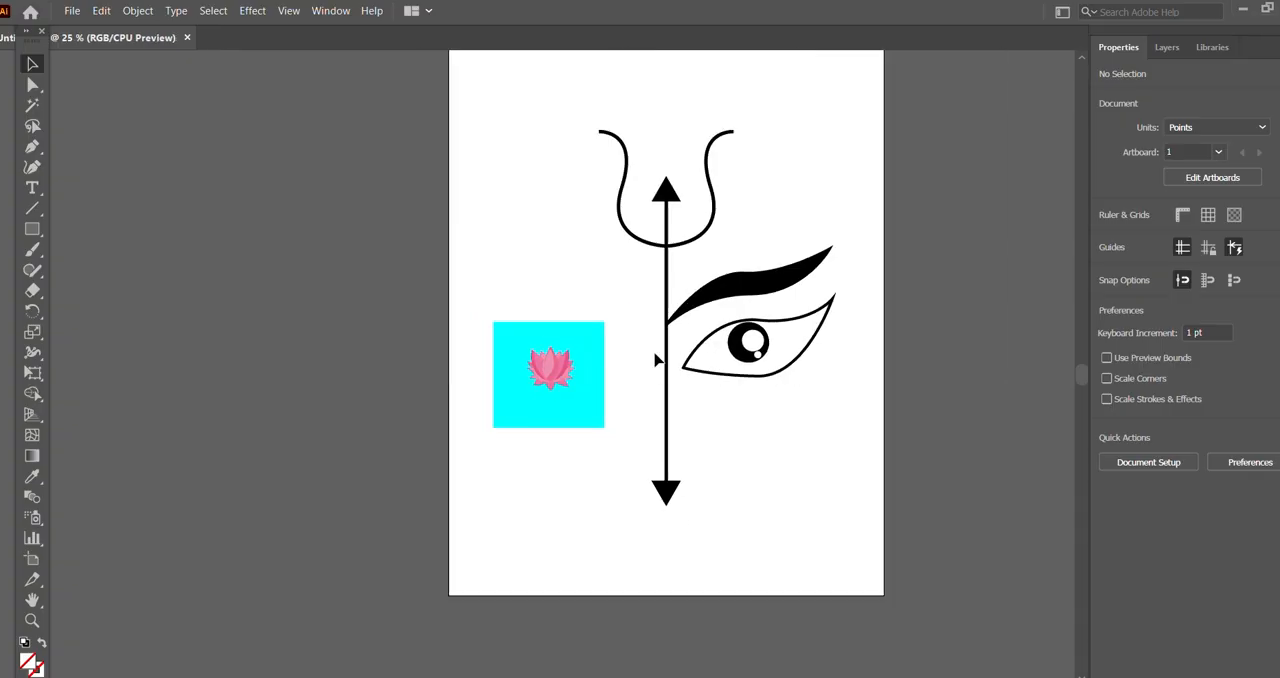
pyautogui.scroll(2, 655, 271)
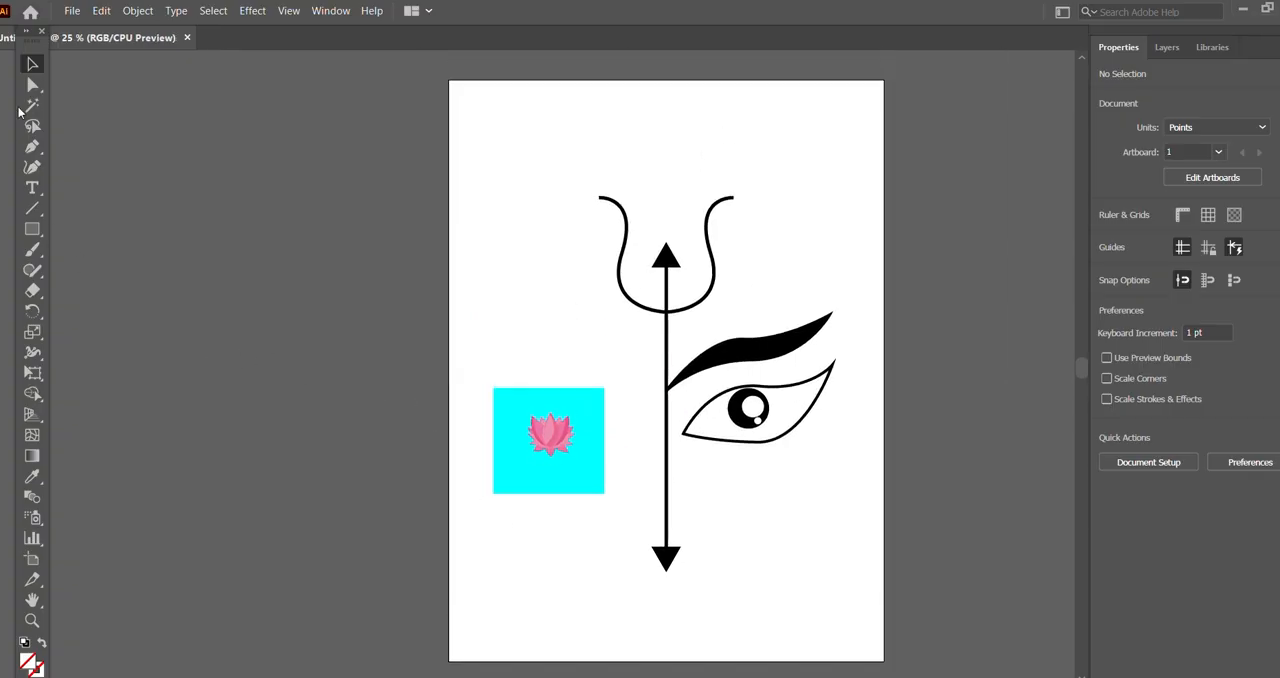
pyautogui.click(584, 406)
pyautogui.press('Delete')
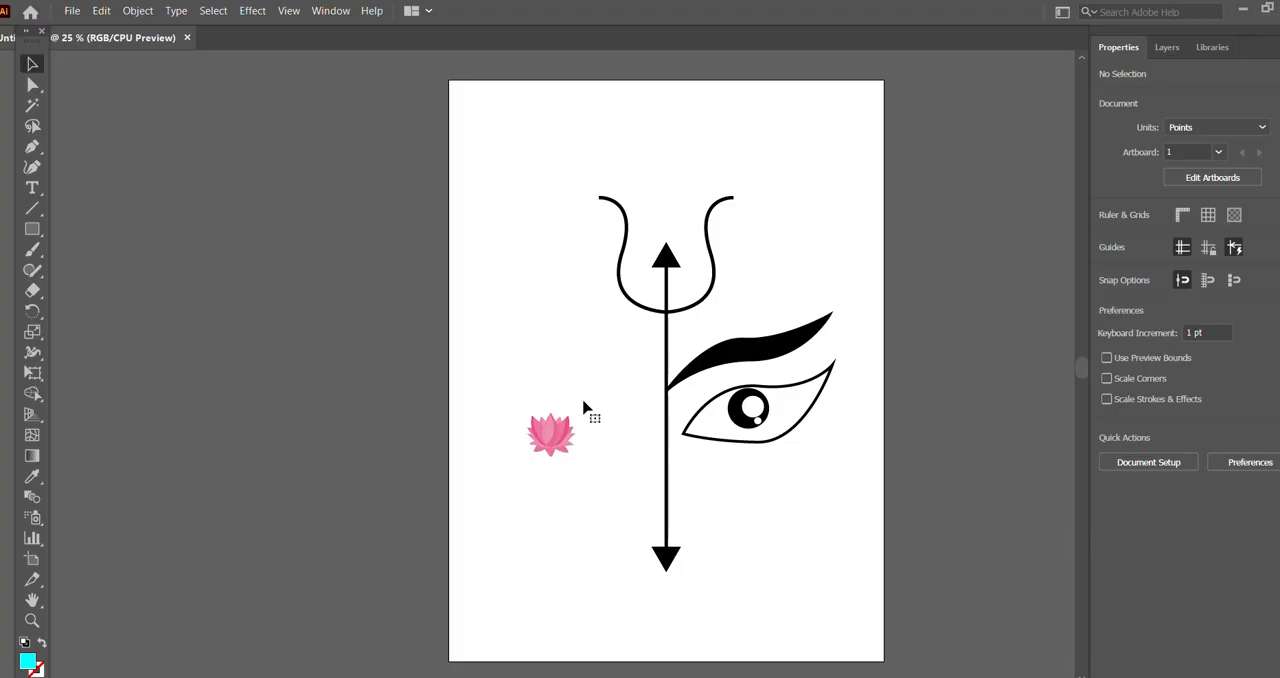
# Step: Draw a rounded square about 207.5 pt wide to the left of the trident's prongs, above the lotus
pyautogui.click(32, 229)
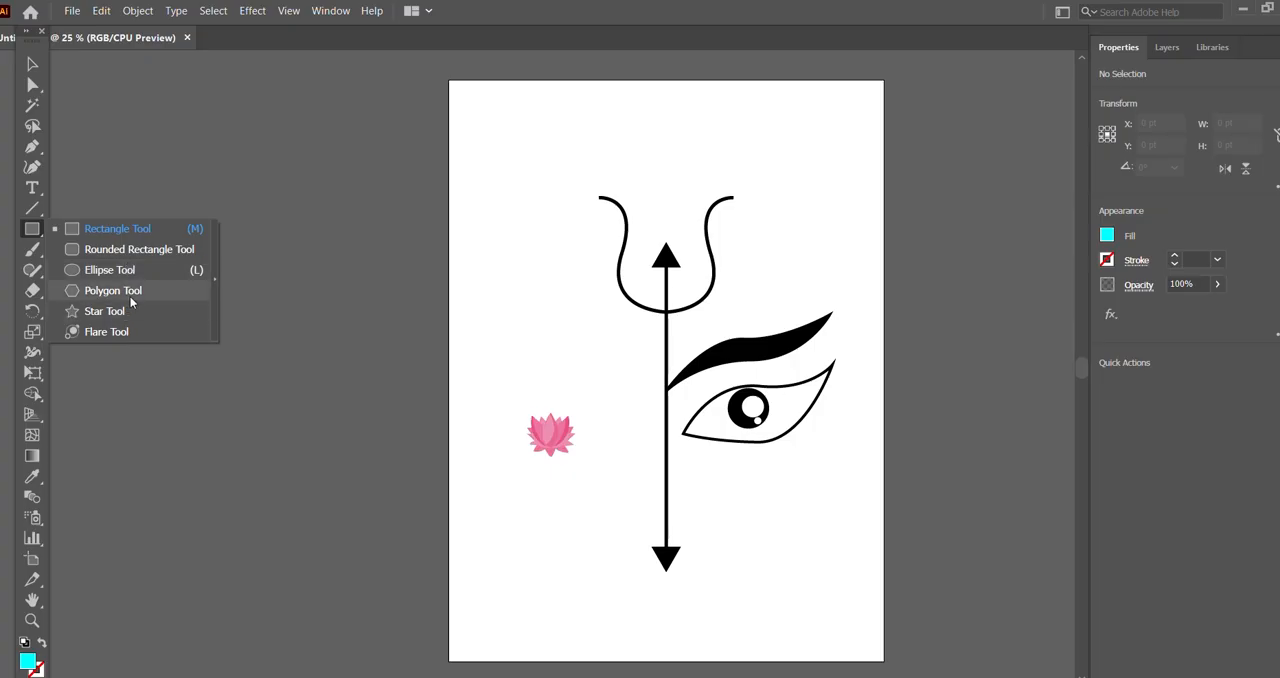
pyautogui.click(113, 249)
pyautogui.moveTo(477, 243); pyautogui.dragTo(549, 311)
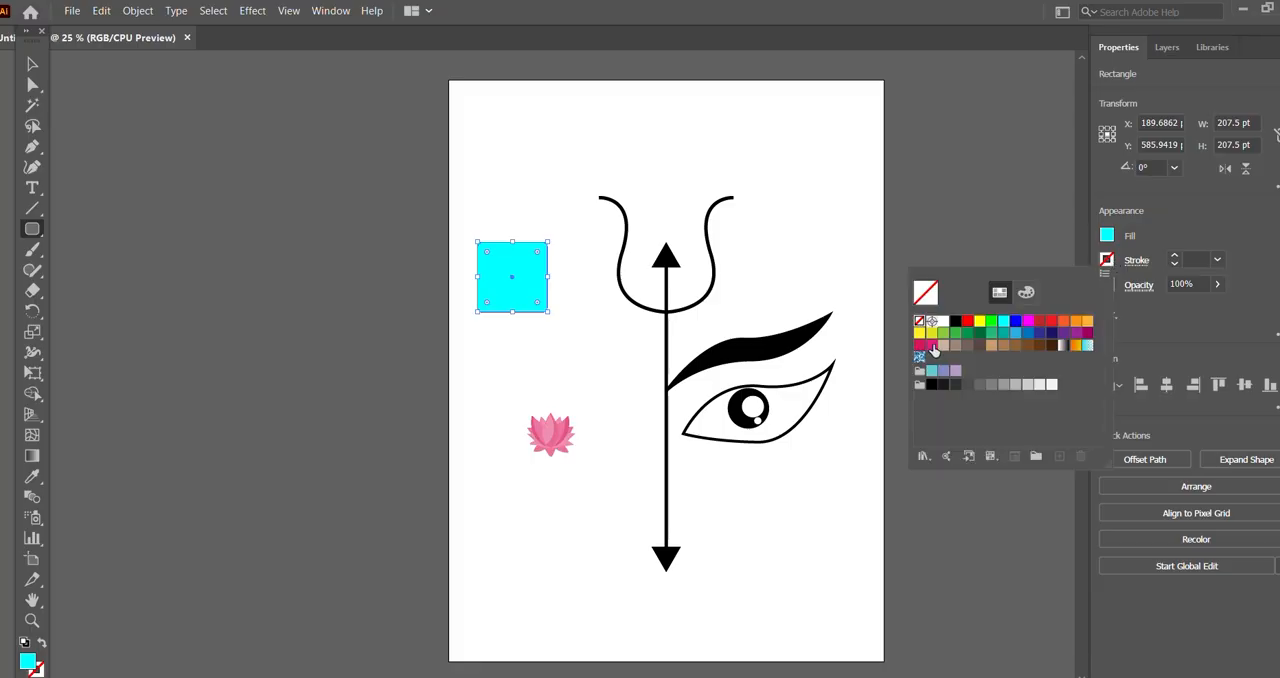
# Step: Give the rounded square a black stroke with a weight of 3 pt
pyautogui.click(1106, 260)
pyautogui.click(955, 322)
pyautogui.click(1176, 259)
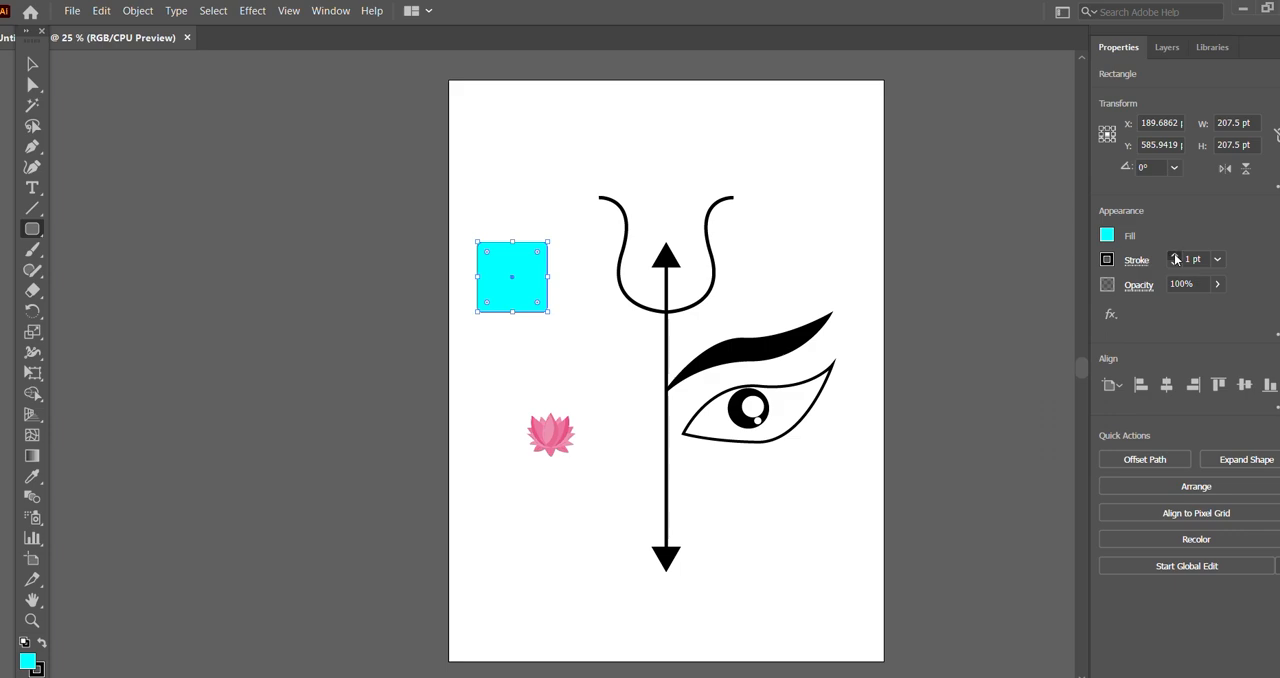
pyautogui.click(1176, 257)
pyautogui.click(1175, 257)
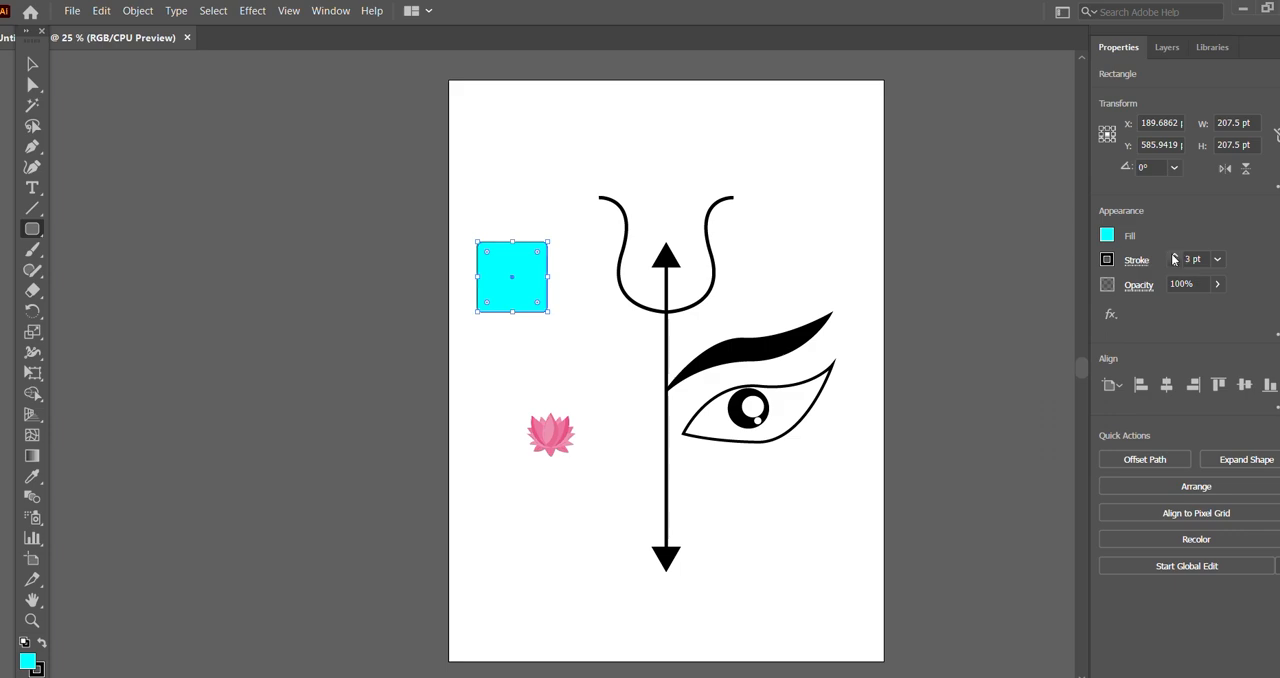
# Step: Set the rounded square's fill to None, raise its stroke weight one more step, and deselect it
pyautogui.click(1107, 238)
pyautogui.click(922, 298)
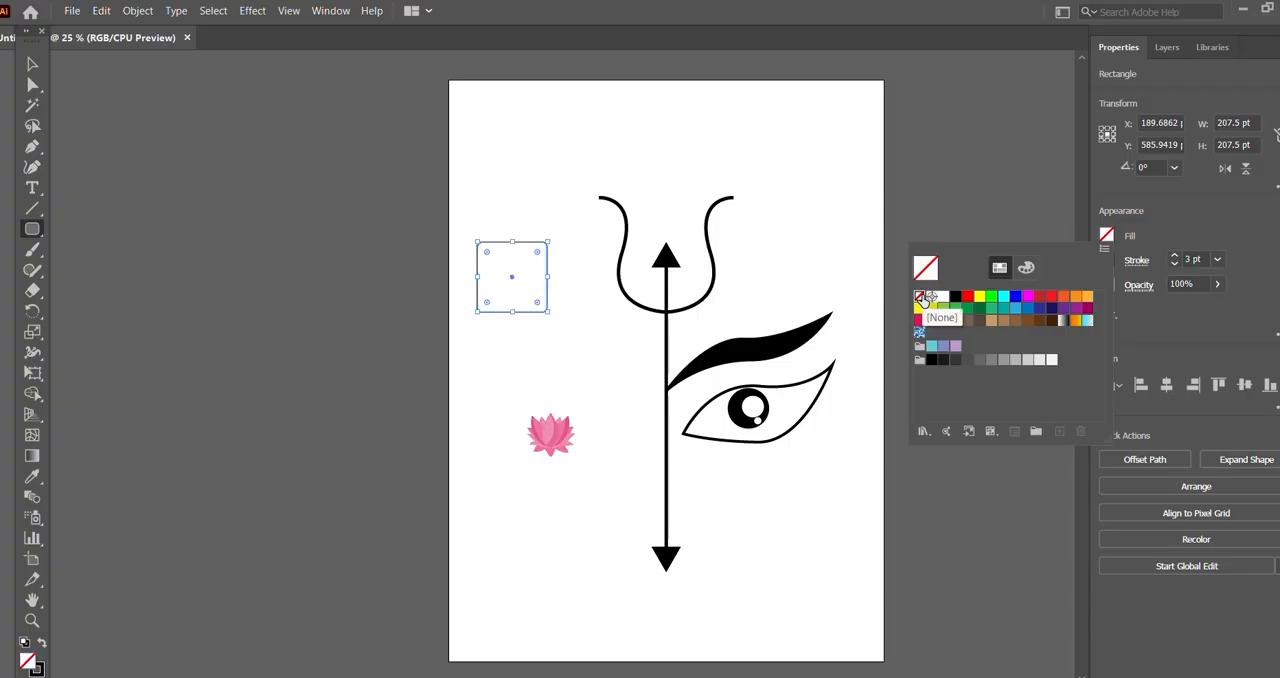
pyautogui.click(30, 63)
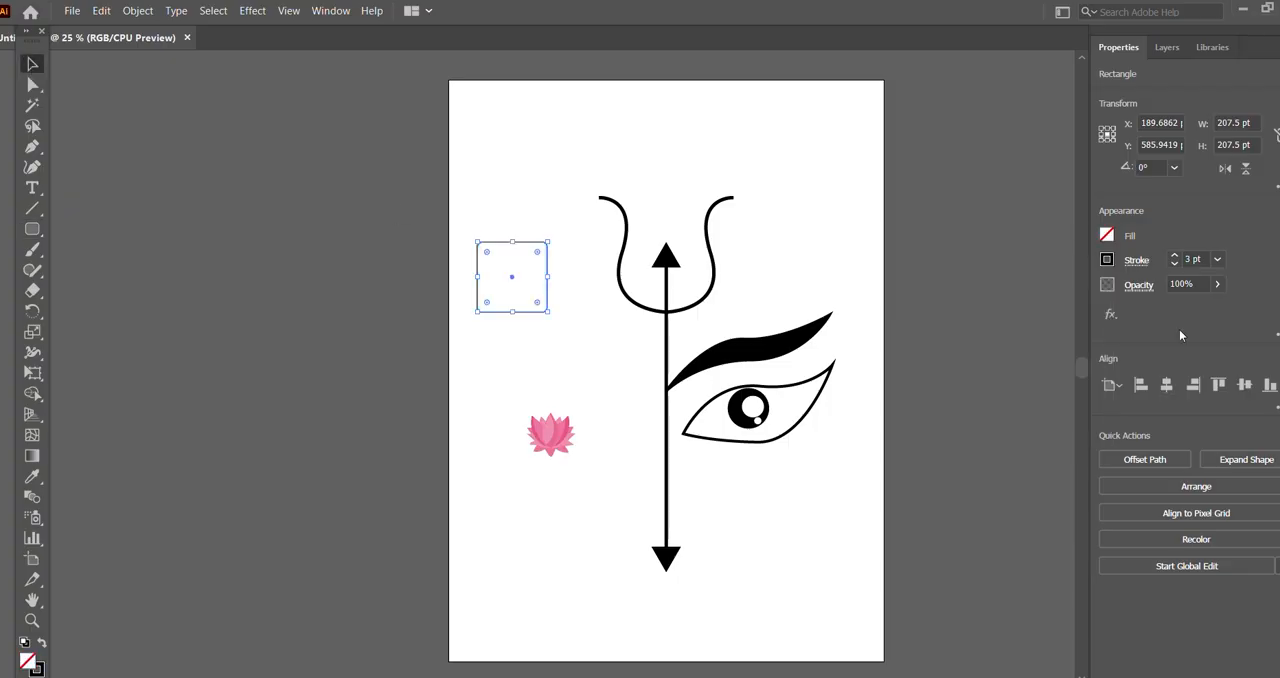
pyautogui.click(1175, 256)
pyautogui.click(466, 181)
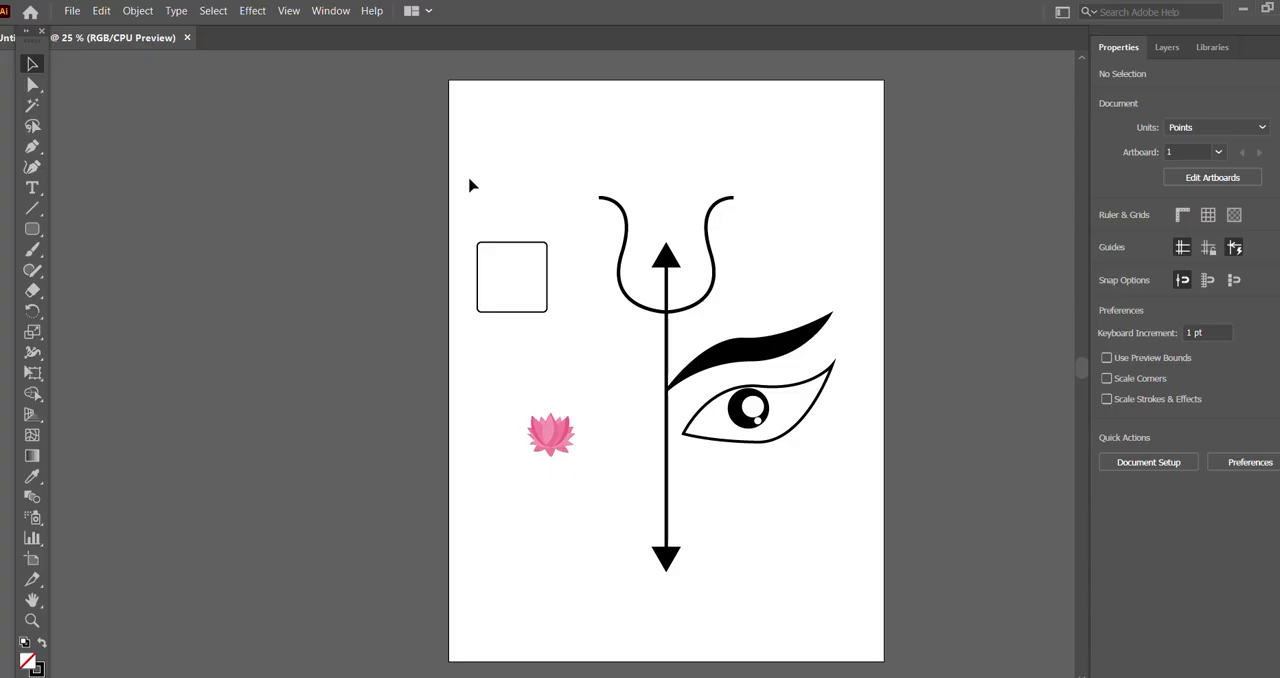
# Step: Set the rounded square's stroke weight to 10 pt and deselect it
pyautogui.click(546, 258)
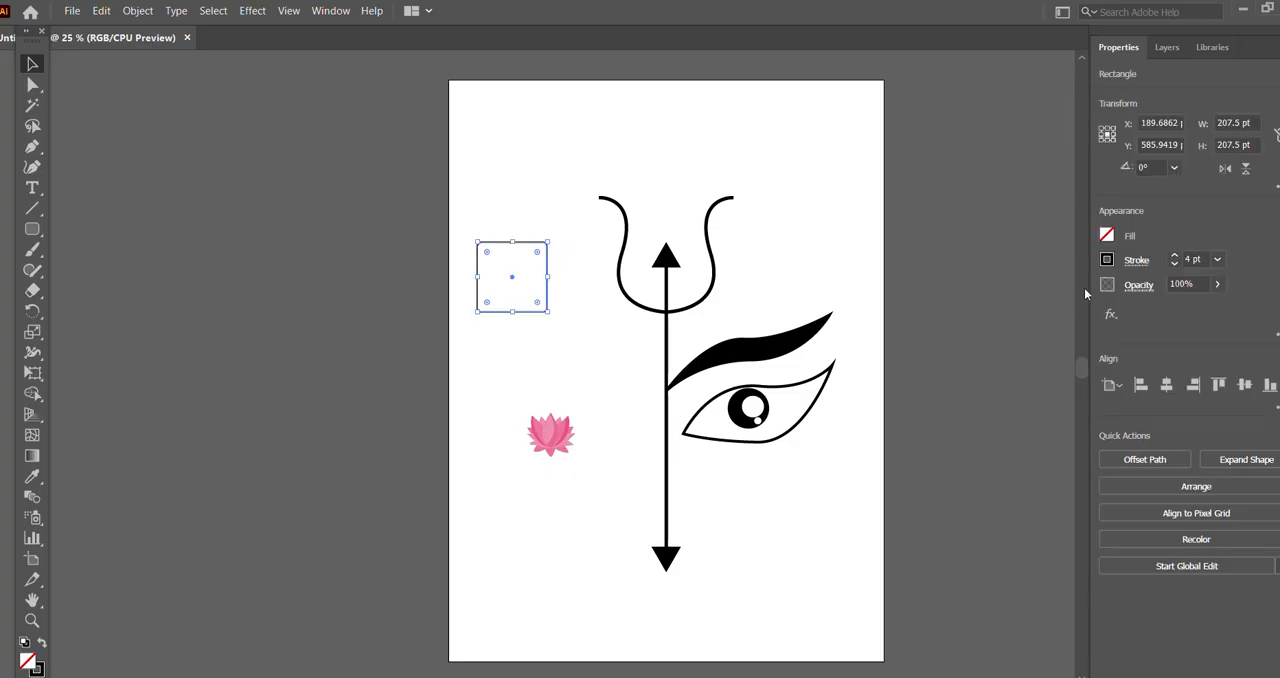
pyautogui.click(1175, 256)
pyautogui.click(1175, 256)
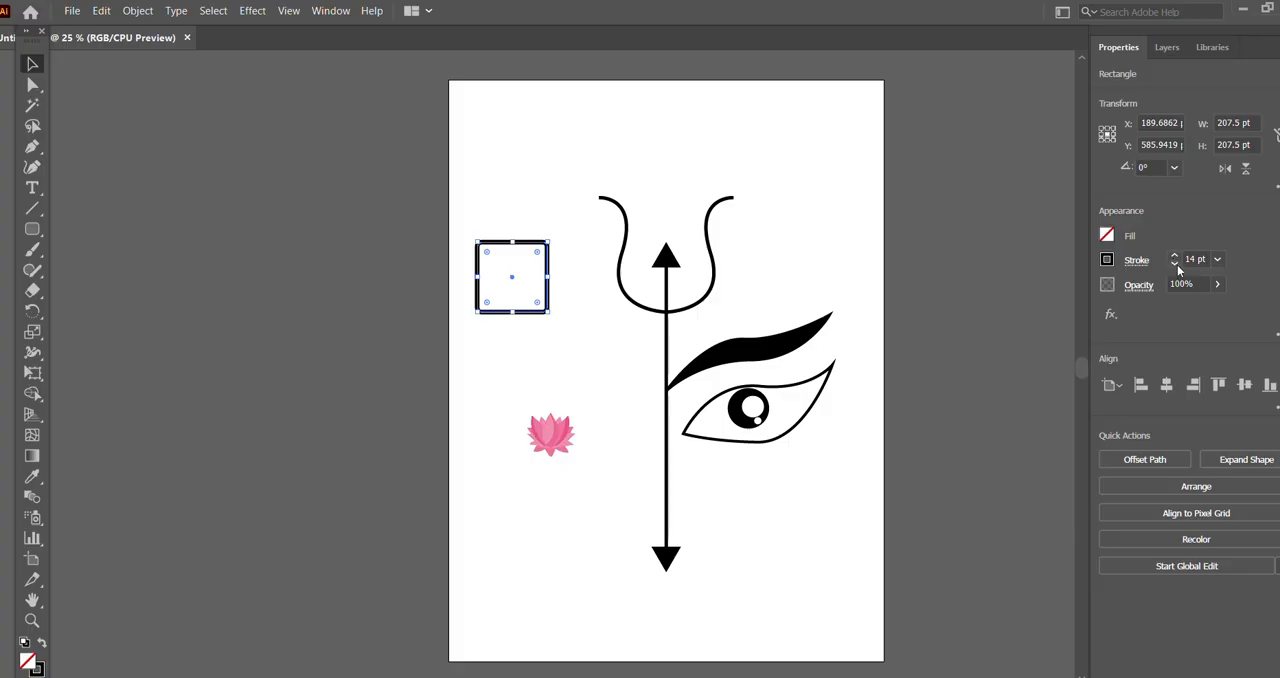
pyautogui.click(1175, 263)
pyautogui.click(1175, 263)
pyautogui.click(1175, 263)
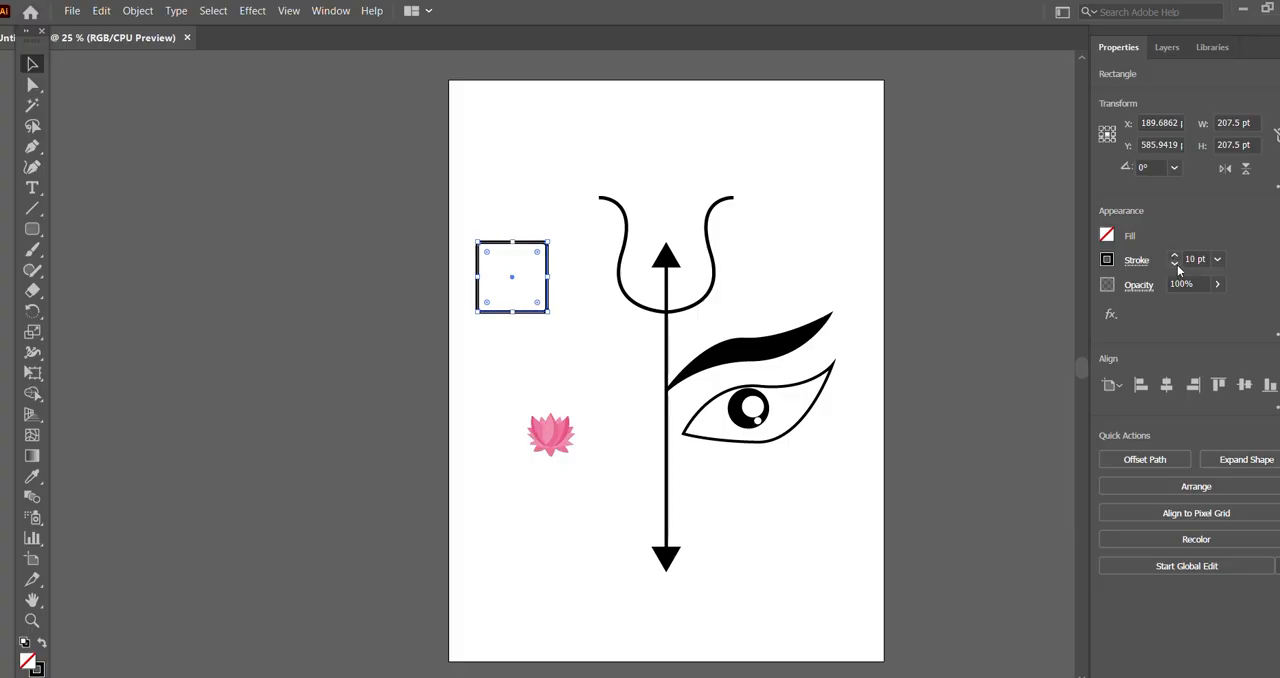
pyautogui.click(504, 177)
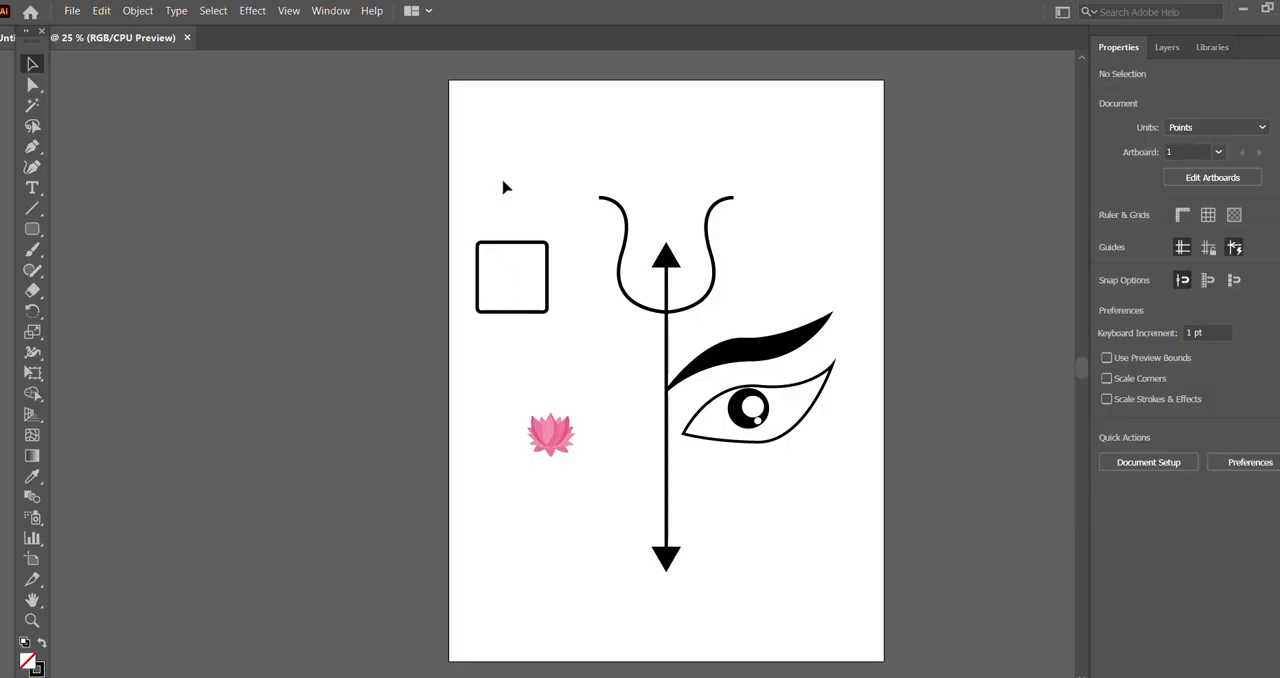
# Step: Cut the rounded square with the Scissors tool at the midpoints of its left and right sides and delete the lower half
pyautogui.click(479, 285)
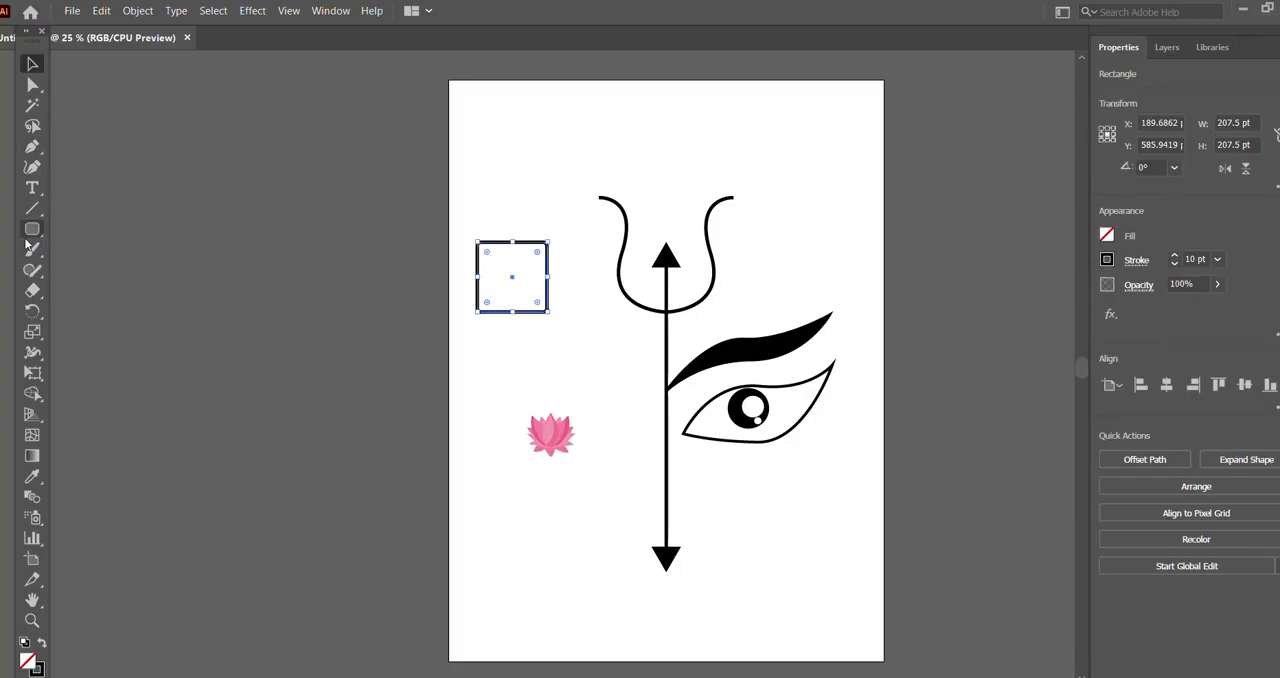
pyautogui.rightClick(34, 234)
pyautogui.click(36, 257)
pyautogui.rightClick(36, 257)
pyautogui.rightClick(34, 271)
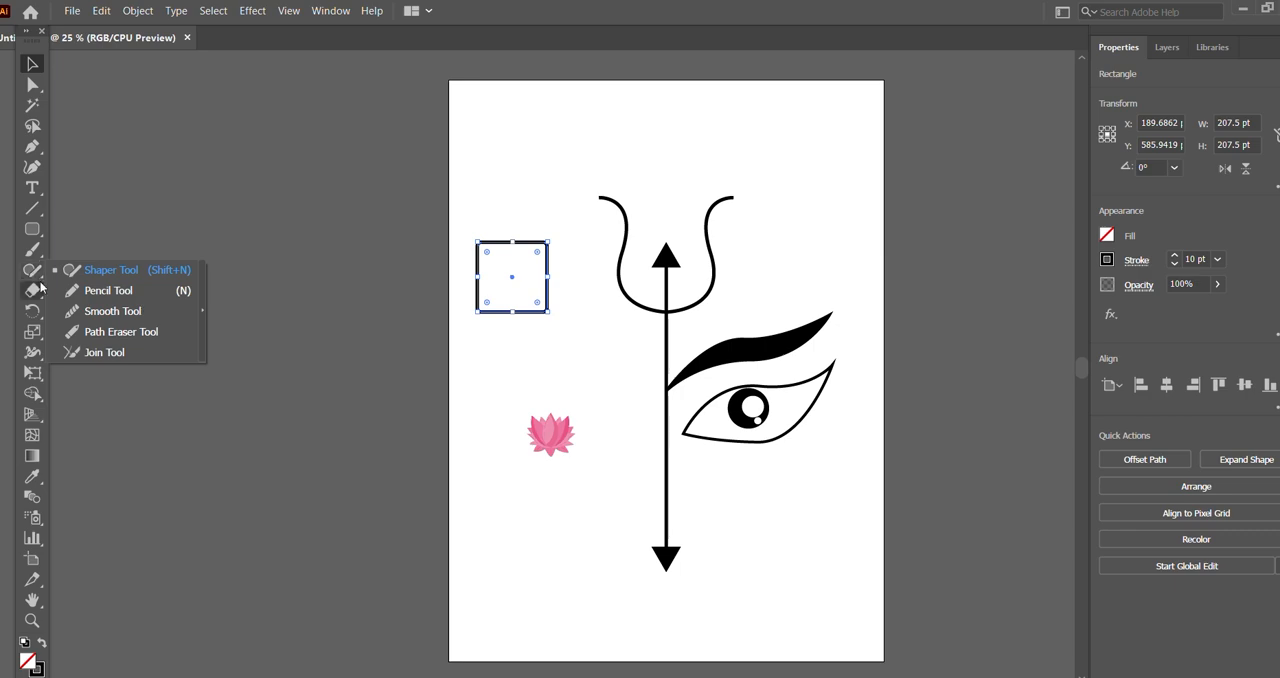
pyautogui.rightClick(36, 290)
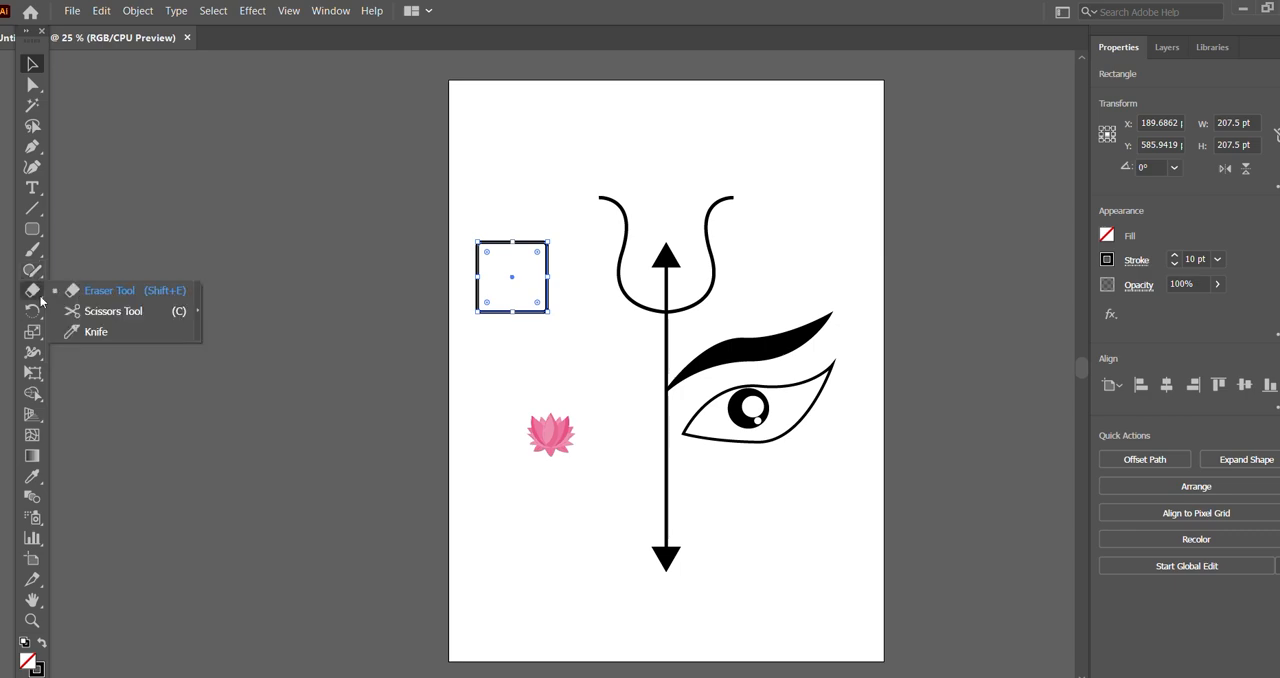
pyautogui.click(99, 313)
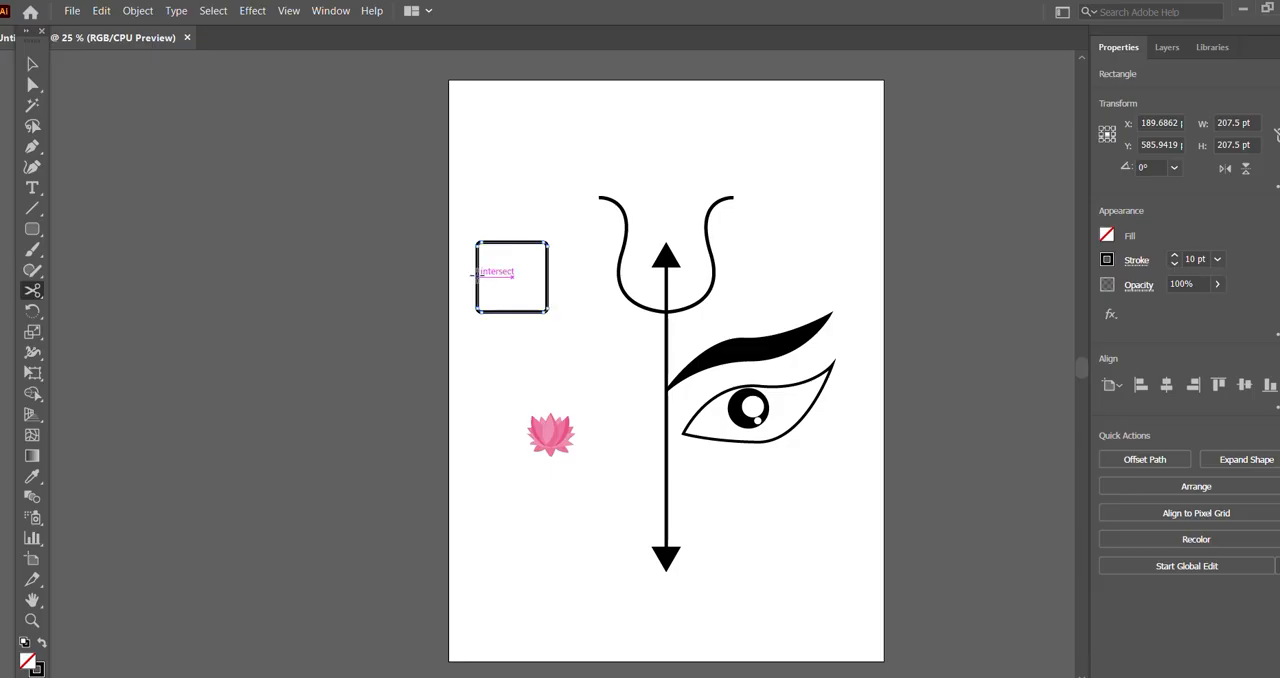
pyautogui.click(477, 276)
pyautogui.click(547, 276)
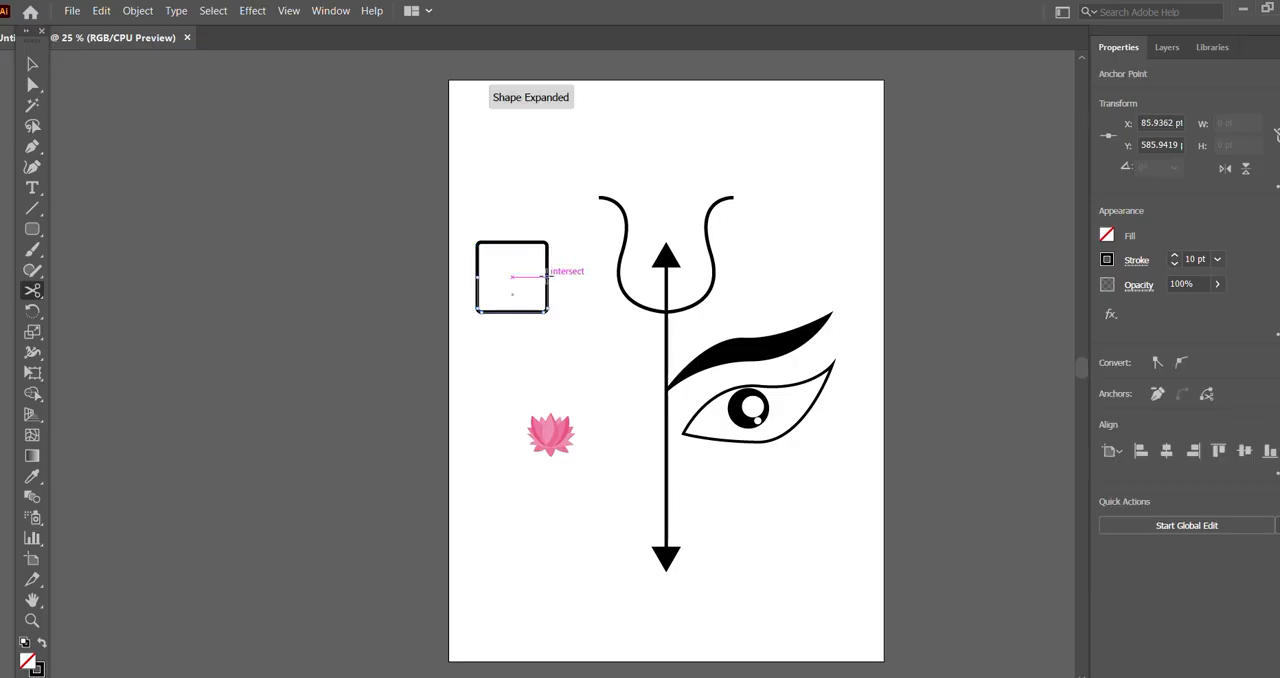
pyautogui.click(32, 65)
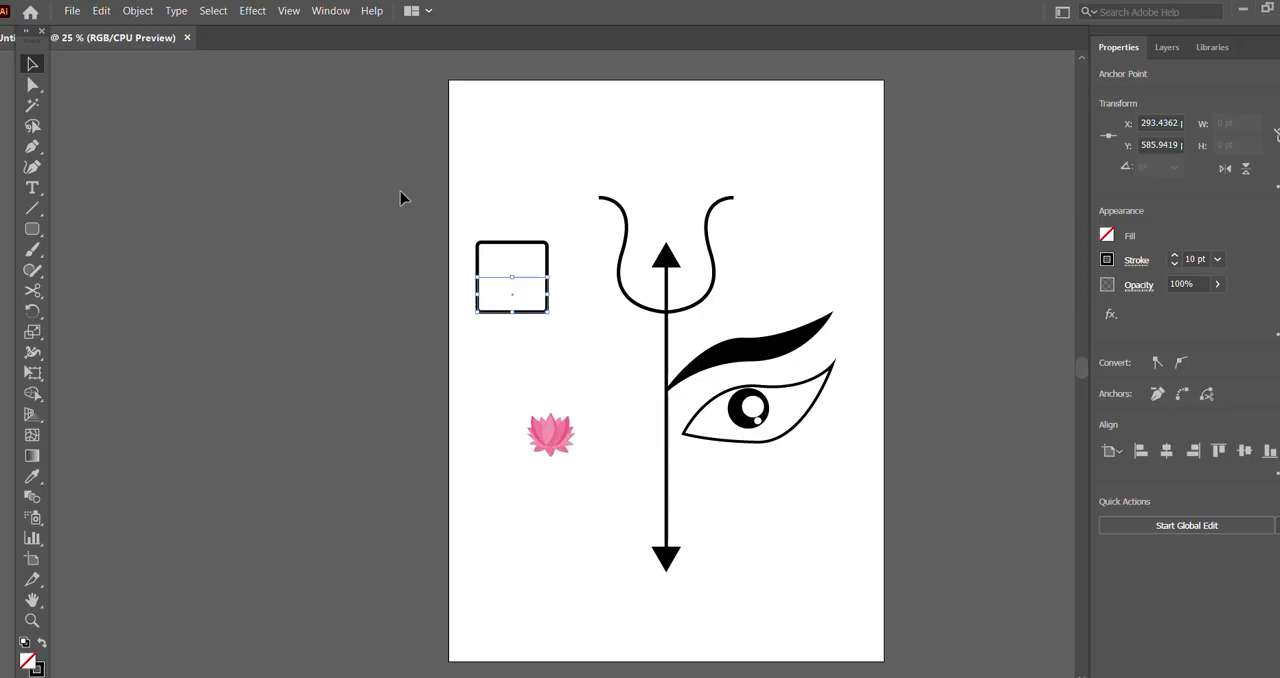
pyautogui.press('Delete')
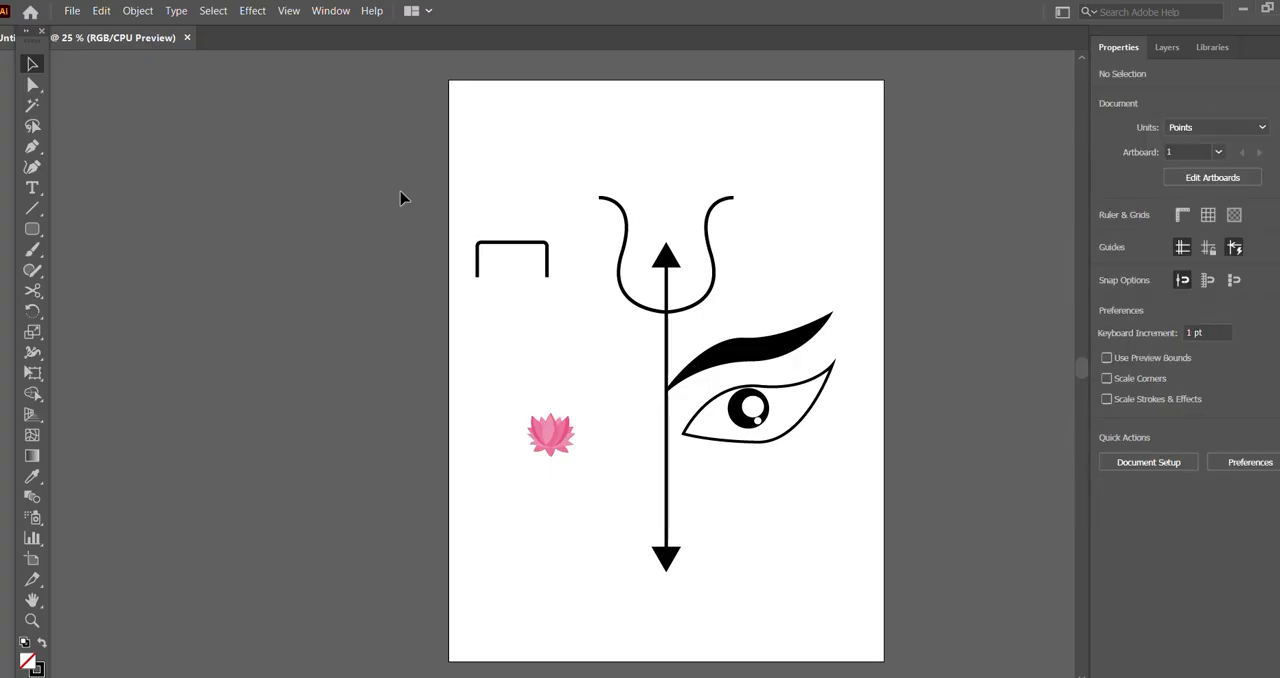
# Step: Stretch the open frame downward to about 189 pt high and place the lotus centred inside it
pyautogui.click(546, 252)
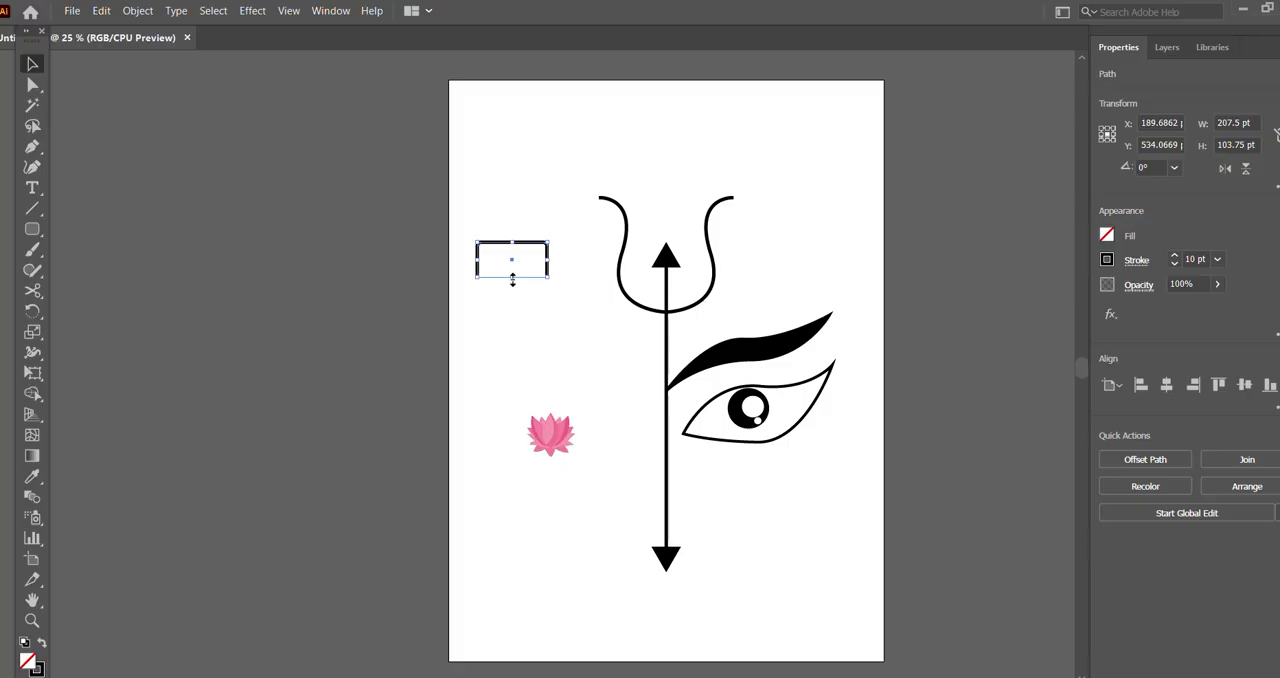
pyautogui.moveTo(512, 280); pyautogui.dragTo(513, 305)
pyautogui.hotkey('ctrl', 'z')
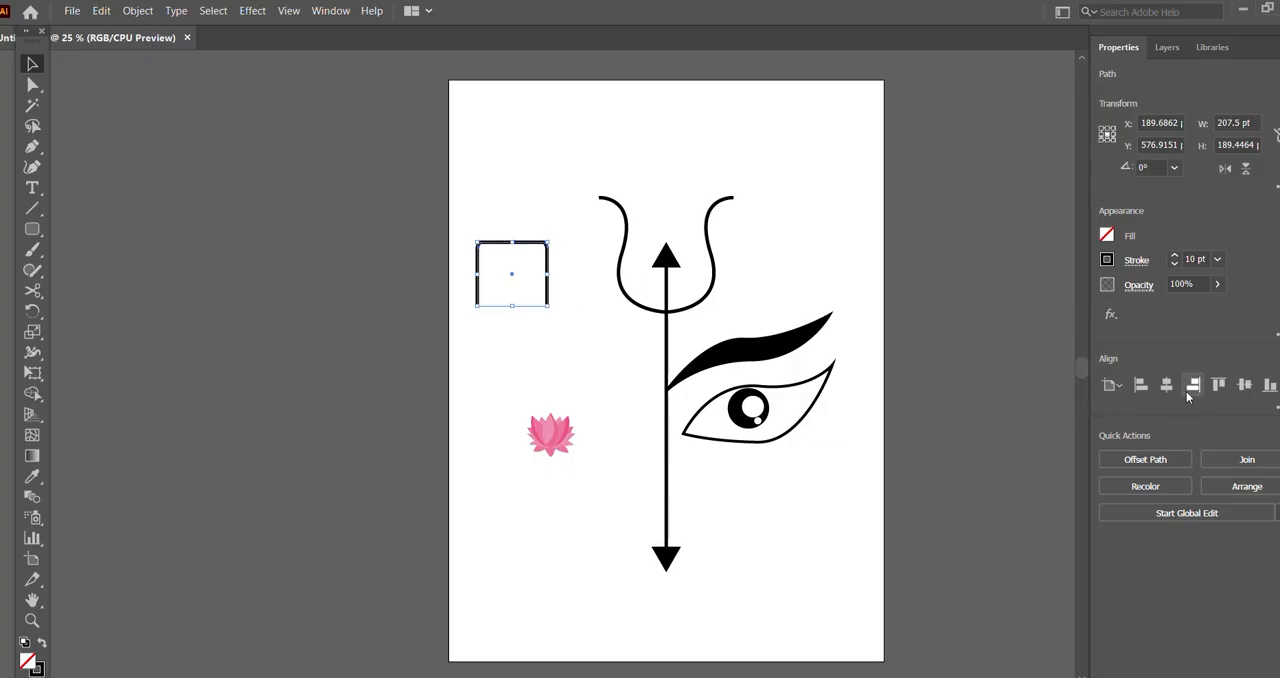
pyautogui.click(279, 308)
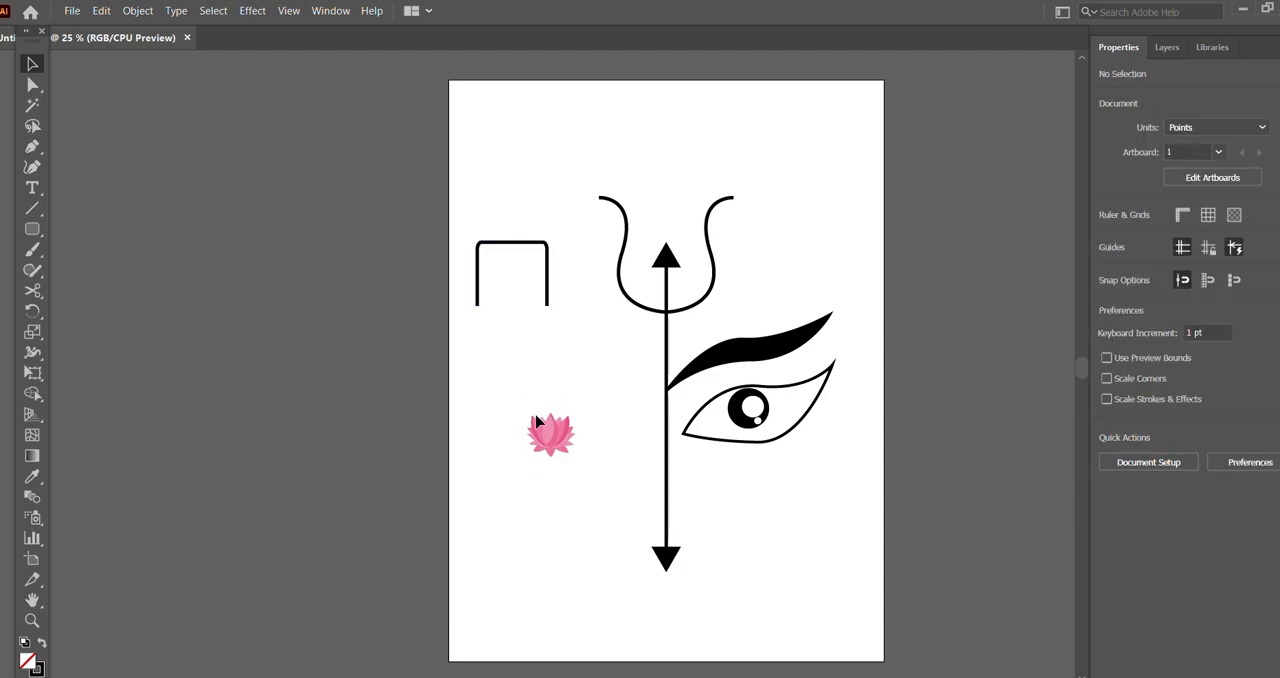
pyautogui.moveTo(546, 432); pyautogui.dragTo(518, 283)
pyautogui.click(590, 382)
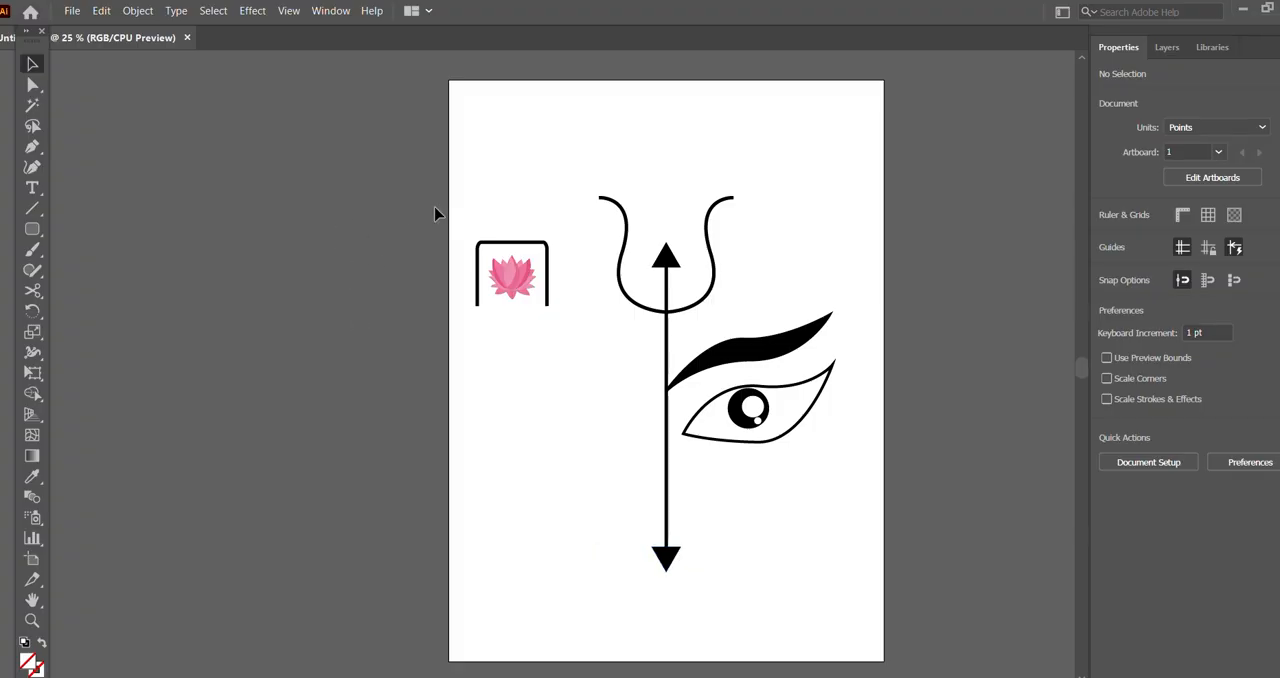
# Step: Move the framed lotus to the artboard's lower-left area and shift the trident and eye artwork slightly left
pyautogui.moveTo(436, 209); pyautogui.dragTo(583, 349)
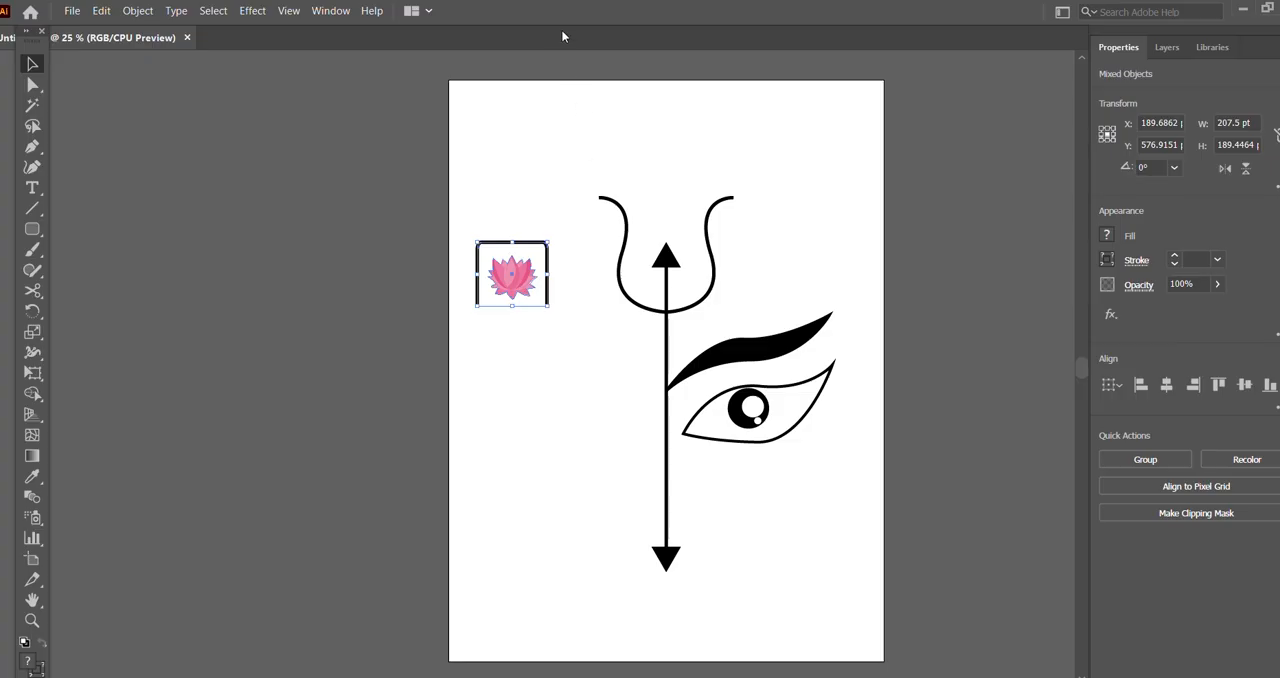
pyautogui.hotkey('ctrl', 'z')
pyautogui.hotkey('ctrl', 'z')
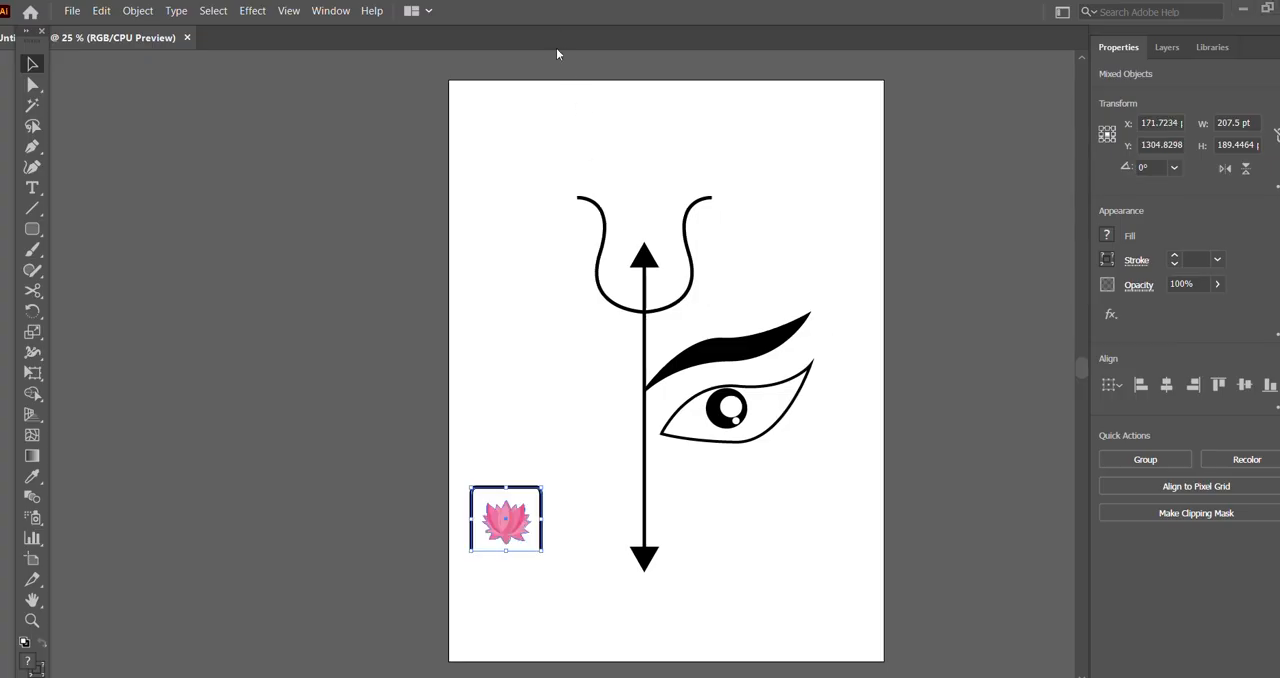
pyautogui.click(573, 467)
# Step: Reflect the frame and lotus together about an axis at an angle of 90°
pyautogui.moveTo(450, 468); pyautogui.dragTo(533, 563)
pyautogui.click(140, 11)
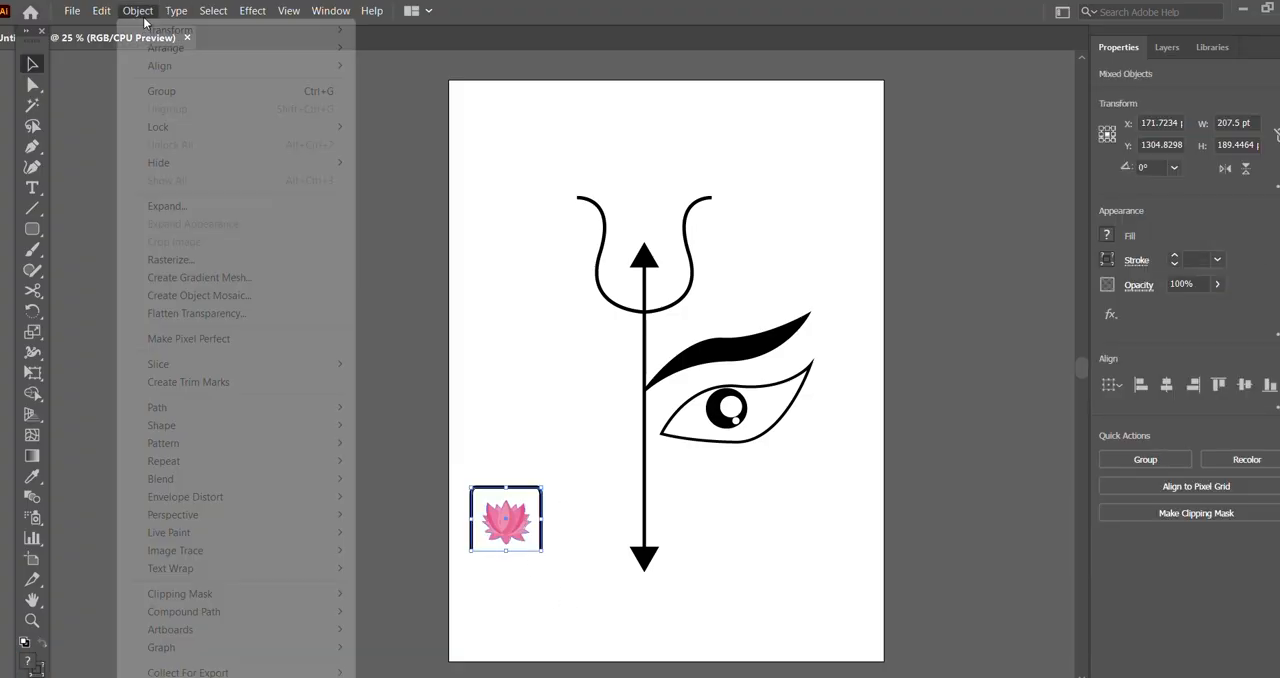
pyautogui.moveTo(182, 57)
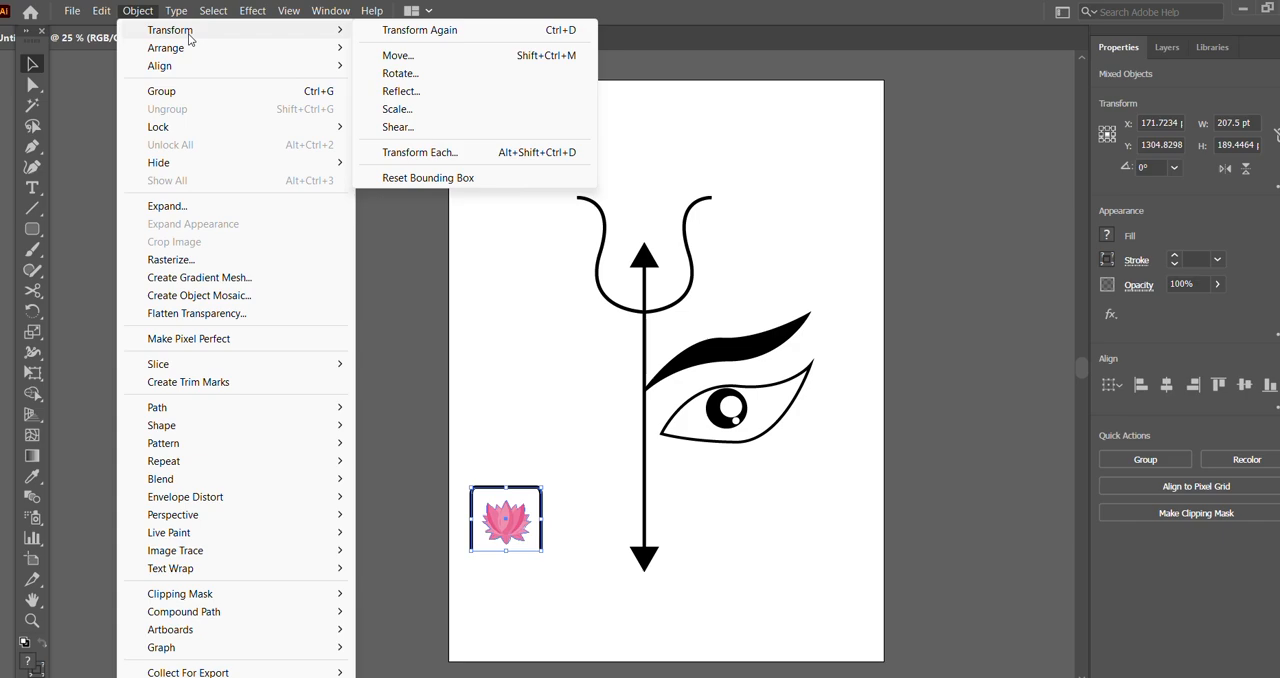
pyautogui.click(449, 99)
pyautogui.click(811, 339)
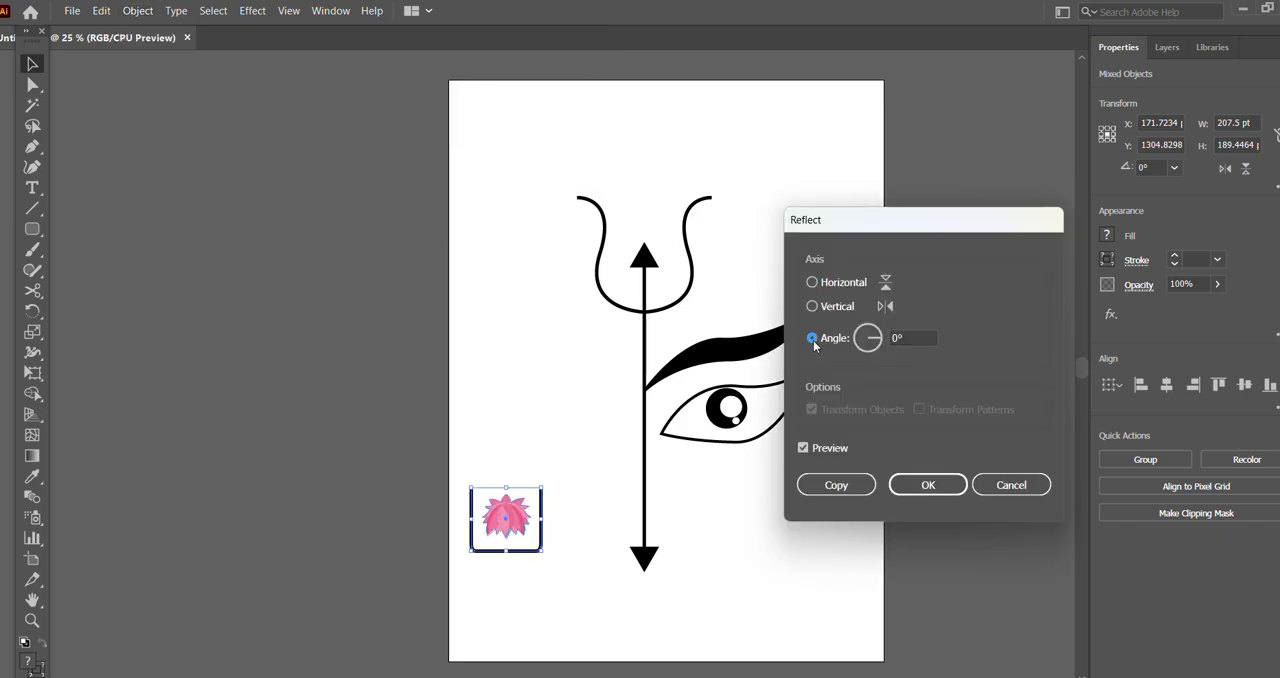
pyautogui.click(897, 338)
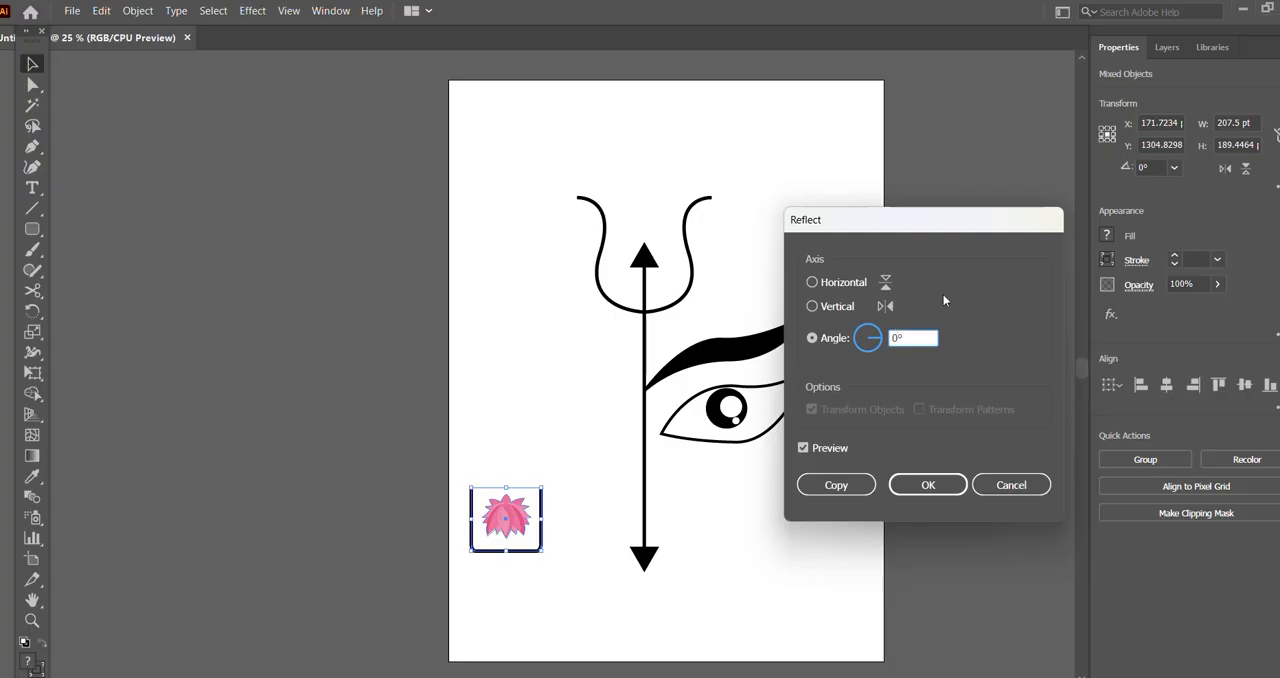
pyautogui.write('90')
pyautogui.press('Tab')
pyautogui.click(928, 484)
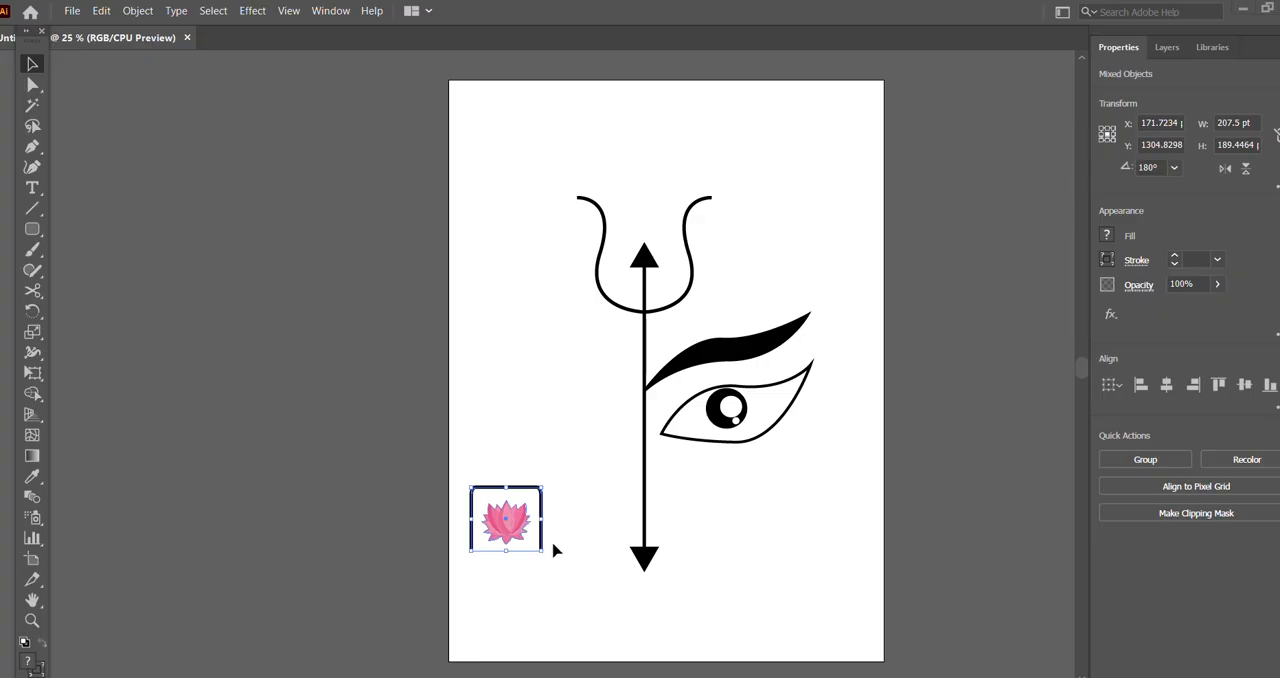
# Step: Rotate the framed lotus so its open side faces right, and shrink it to about 143 by 157 pt
pyautogui.moveTo(546, 556); pyautogui.dragTo(551, 477)
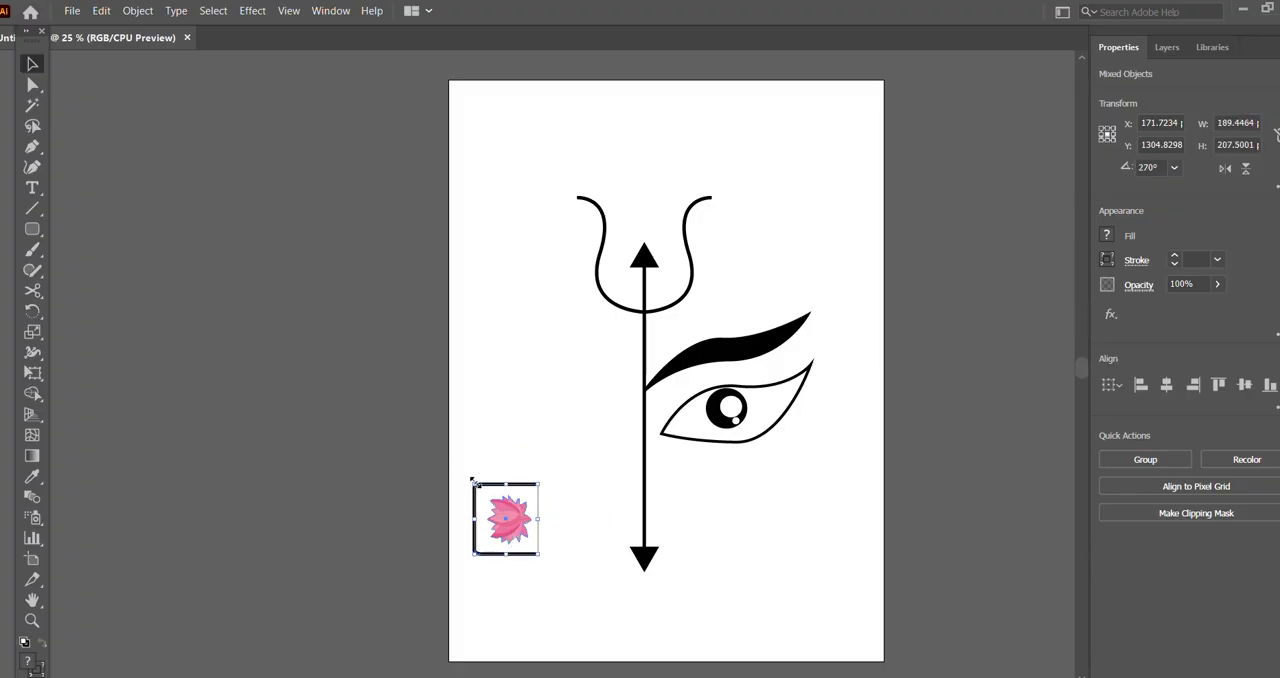
pyautogui.moveTo(474, 482)
pyautogui.mouseDown()
pyautogui.moveTo(492, 500)
pyautogui.moveTo(481, 491)
pyautogui.mouseUp()
pyautogui.click(523, 437)
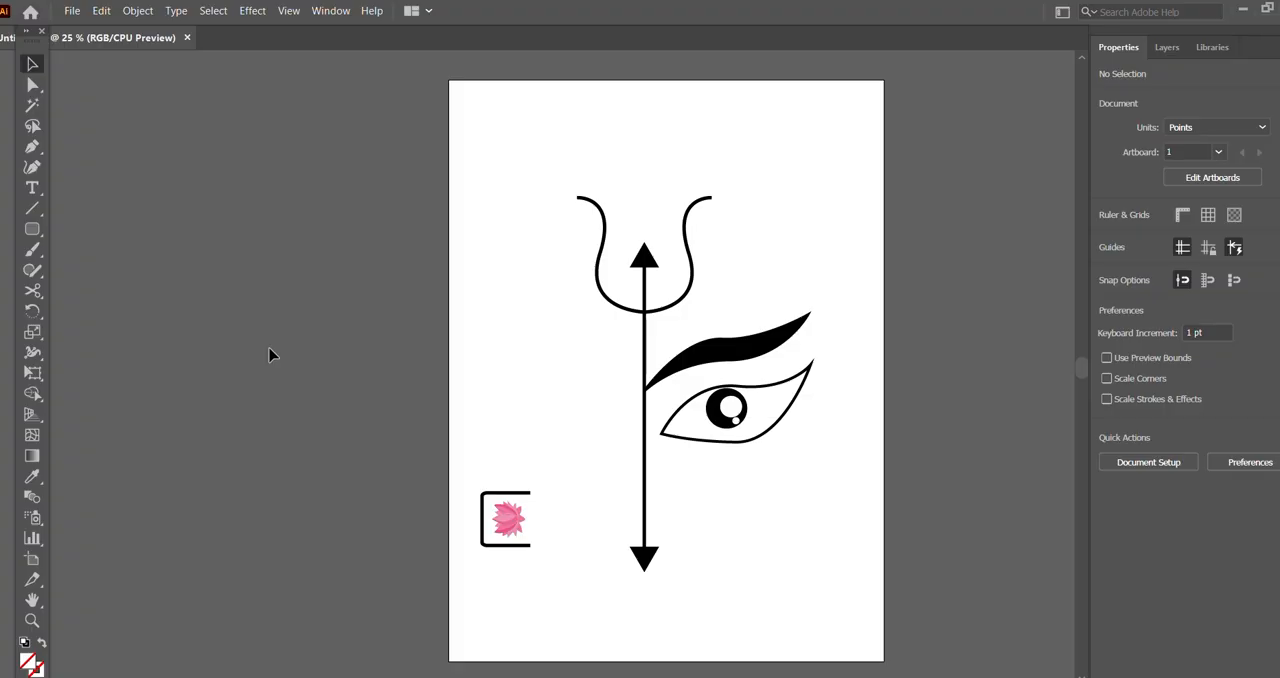
# Step: Move the framed lotus left to about X 145 pt and place a copy of it directly above
pyautogui.moveTo(427, 474); pyautogui.dragTo(558, 582)
pyautogui.moveTo(512, 520); pyautogui.dragTo(498, 521)
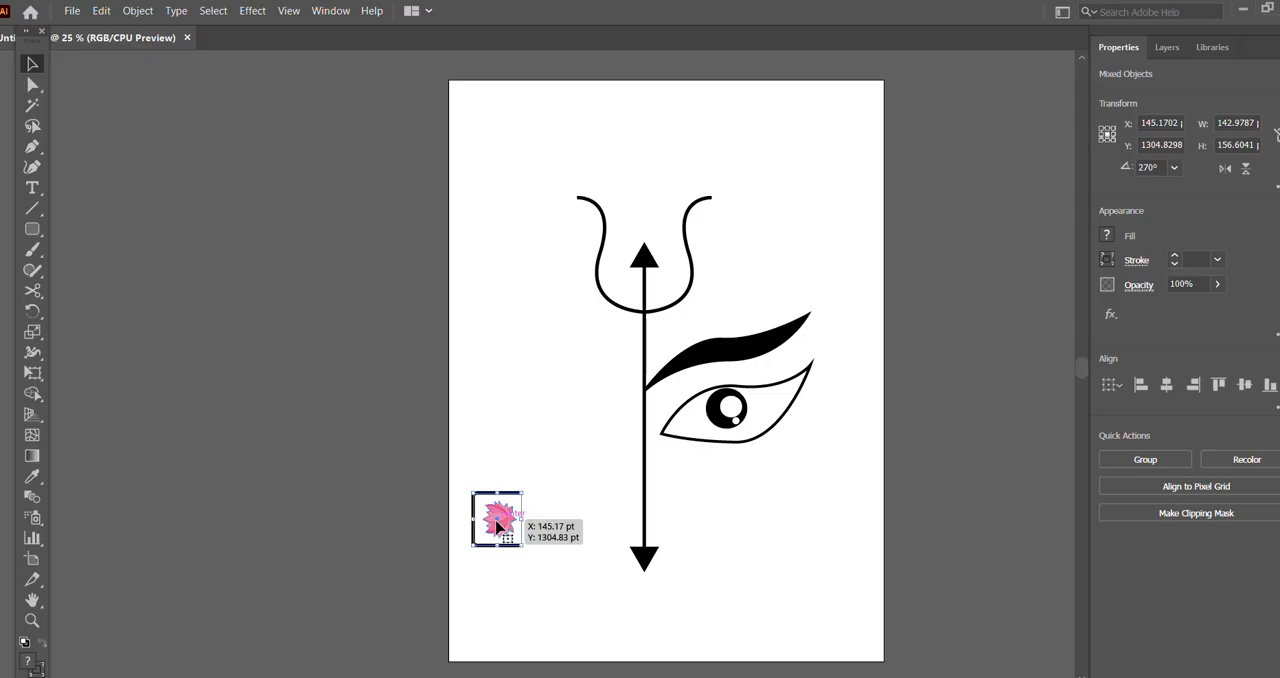
pyautogui.moveTo(498, 525); pyautogui.dragTo(498, 459)
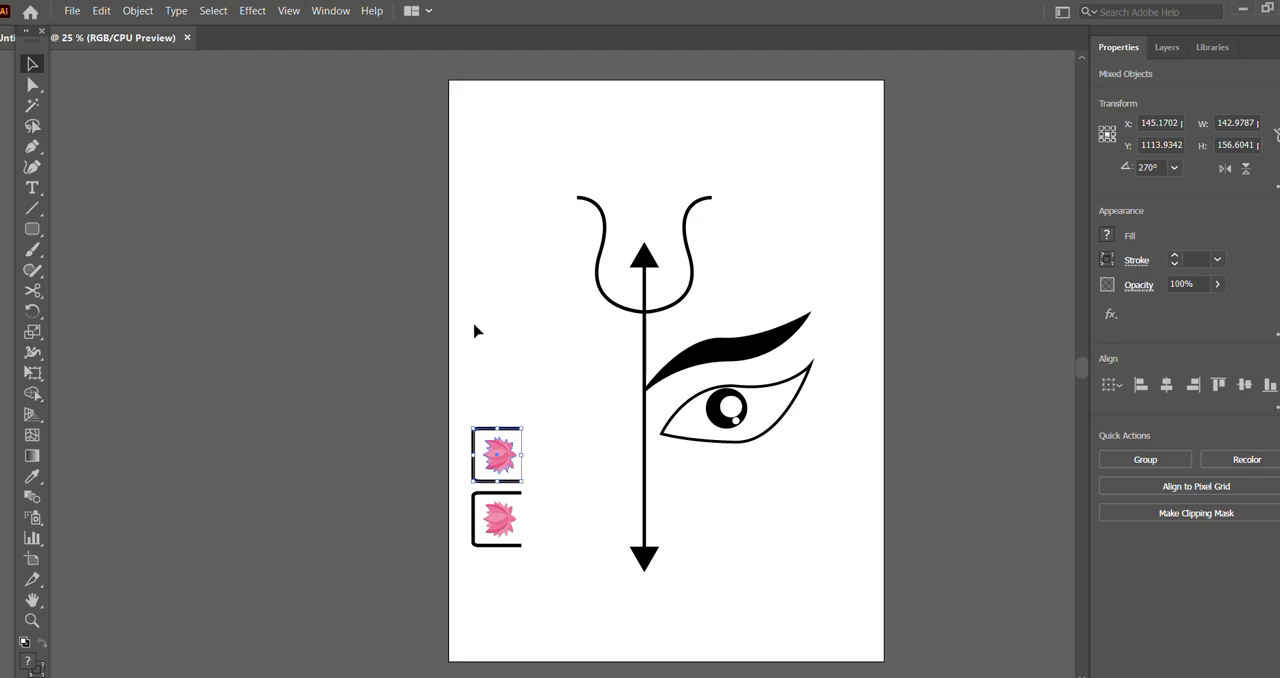
# Step: Repeat the upward copy five more times to build a column of seven framed lotuses along the artboard's left edge
pyautogui.hotkey('ctrl', 'd')
pyautogui.hotkey('ctrl', 'd')
pyautogui.hotkey('ctrl', 'd')
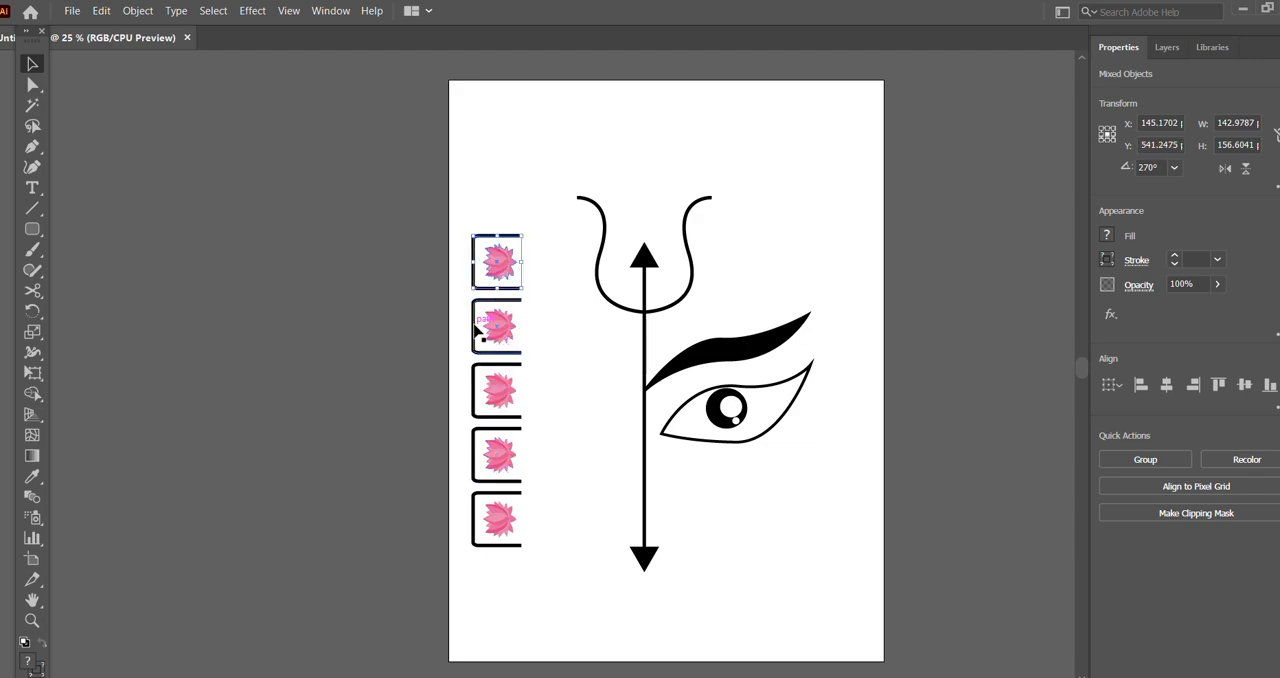
pyautogui.hotkey('ctrl', 'd')
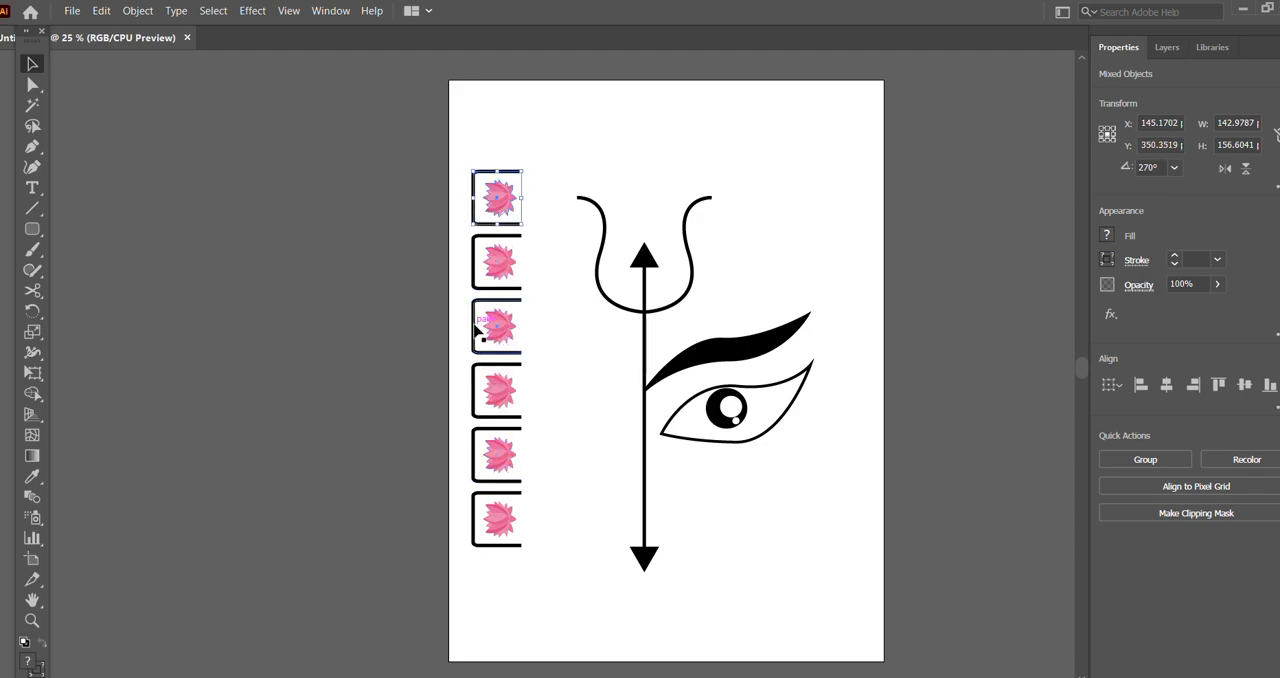
pyautogui.hotkey('ctrl', 'd')
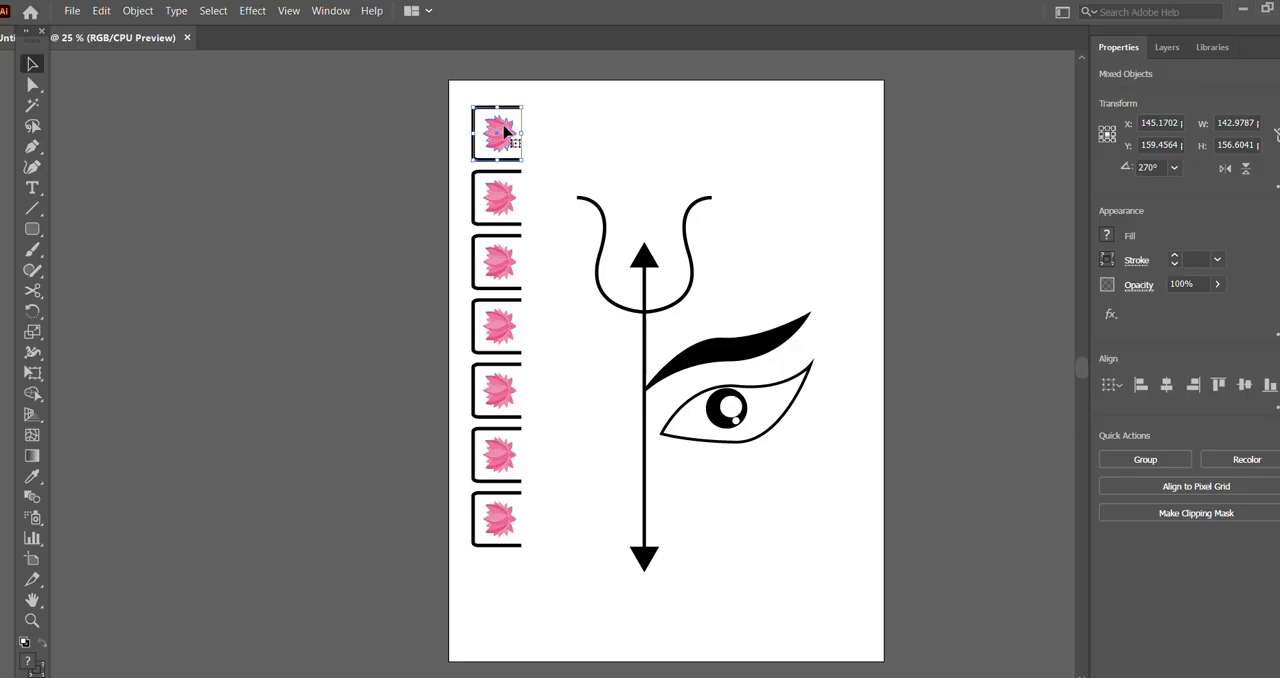
# Step: Copy the column's topmost framed lotus to its right and rotate the copy so its open side faces down
pyautogui.moveTo(505, 131); pyautogui.dragTo(560, 132)
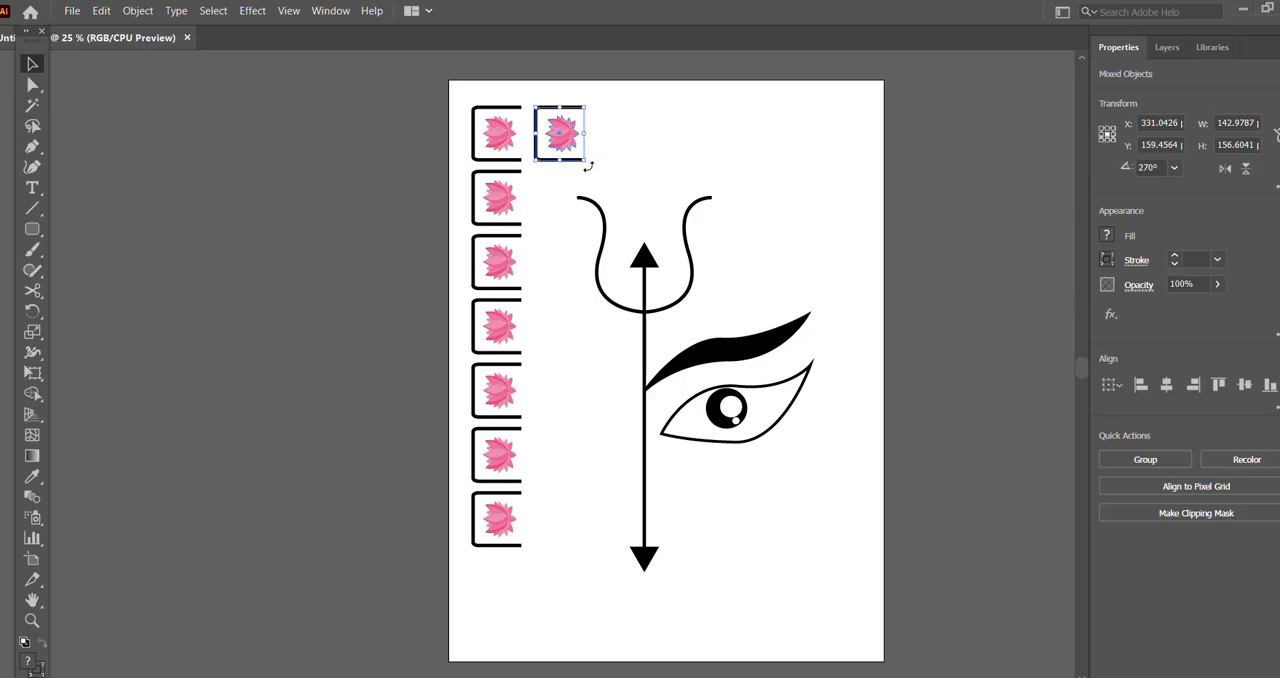
pyautogui.moveTo(588, 166); pyautogui.dragTo(503, 183)
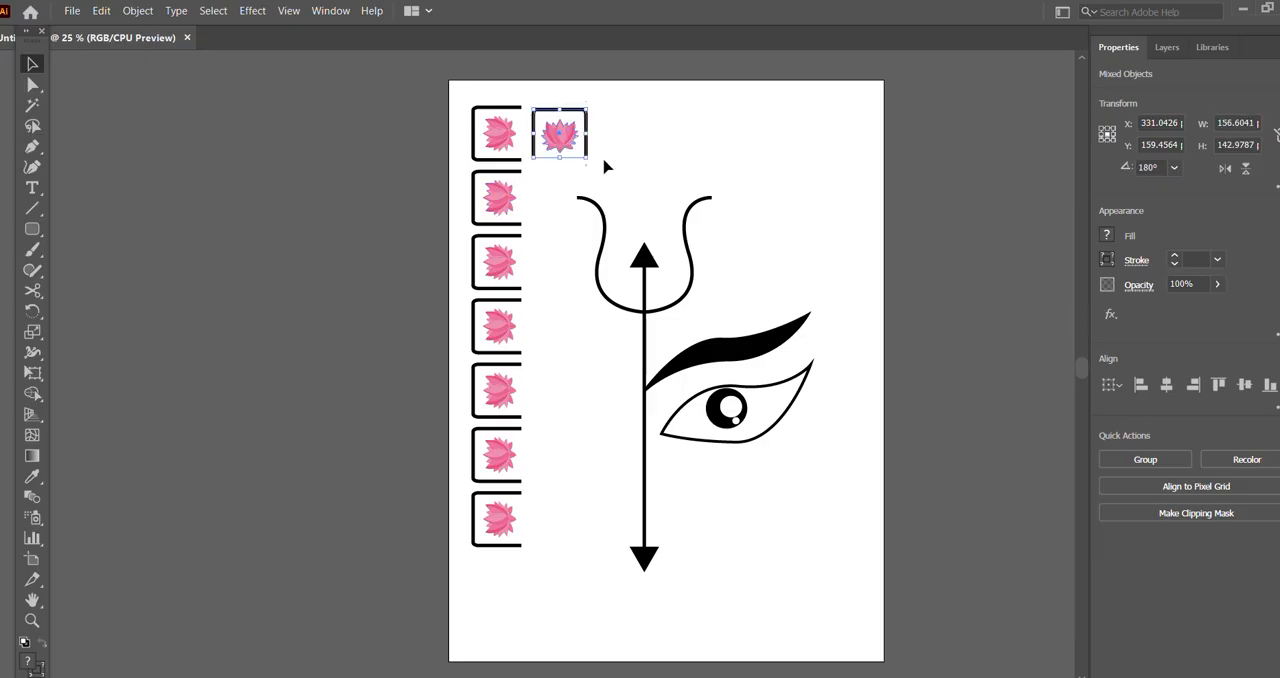
pyautogui.click(631, 142)
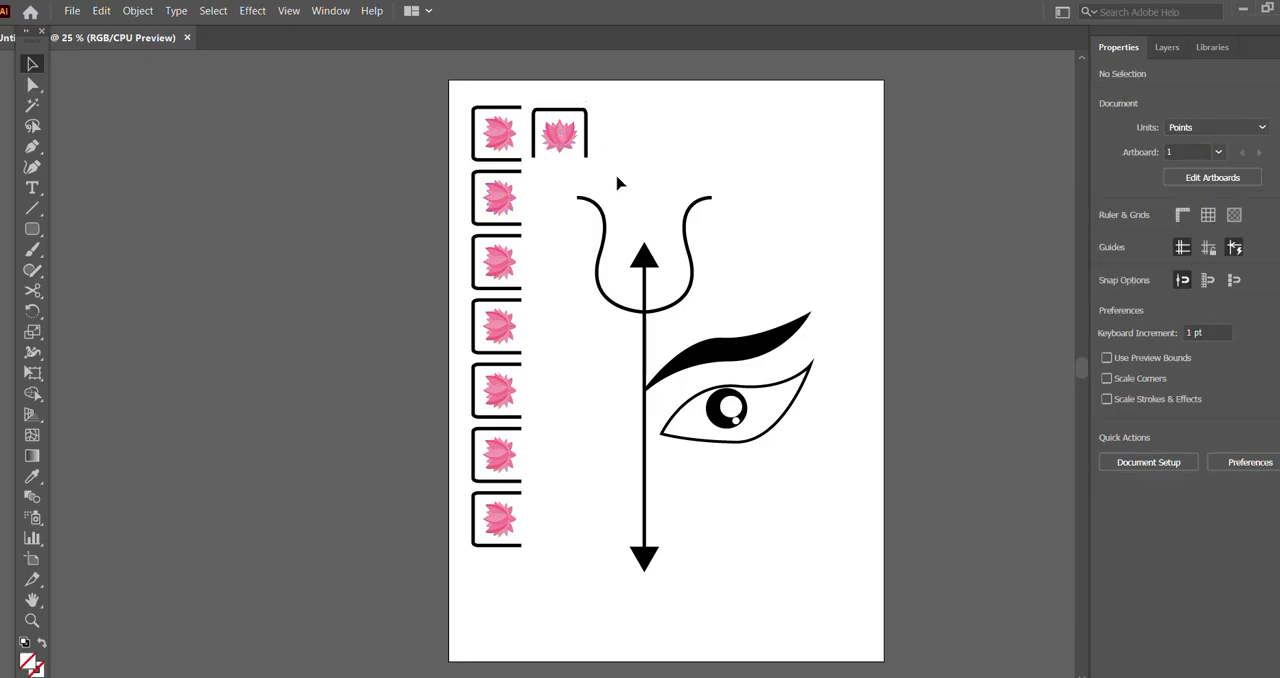
# Step: Move the upright framed lotus slightly further right, aligning its top edge with the column's topmost frame
pyautogui.moveTo(622, 106); pyautogui.dragTo(531, 177)
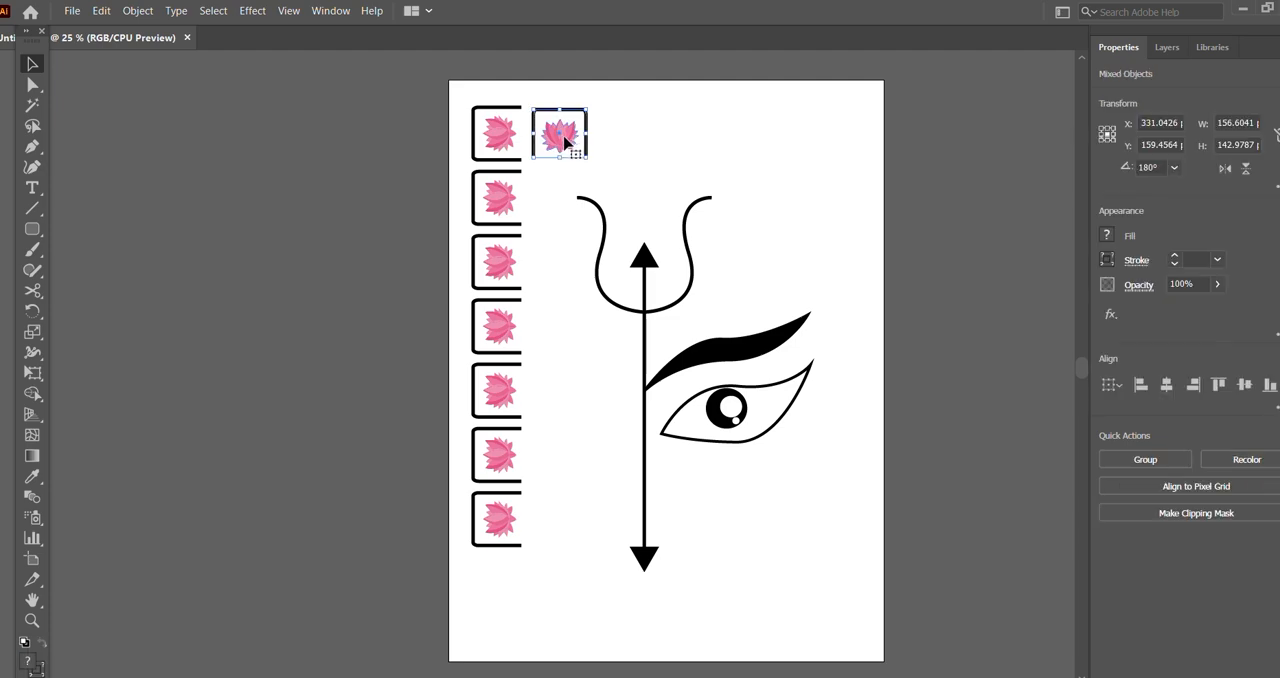
pyautogui.moveTo(563, 131); pyautogui.dragTo(581, 134)
pyautogui.click(679, 142)
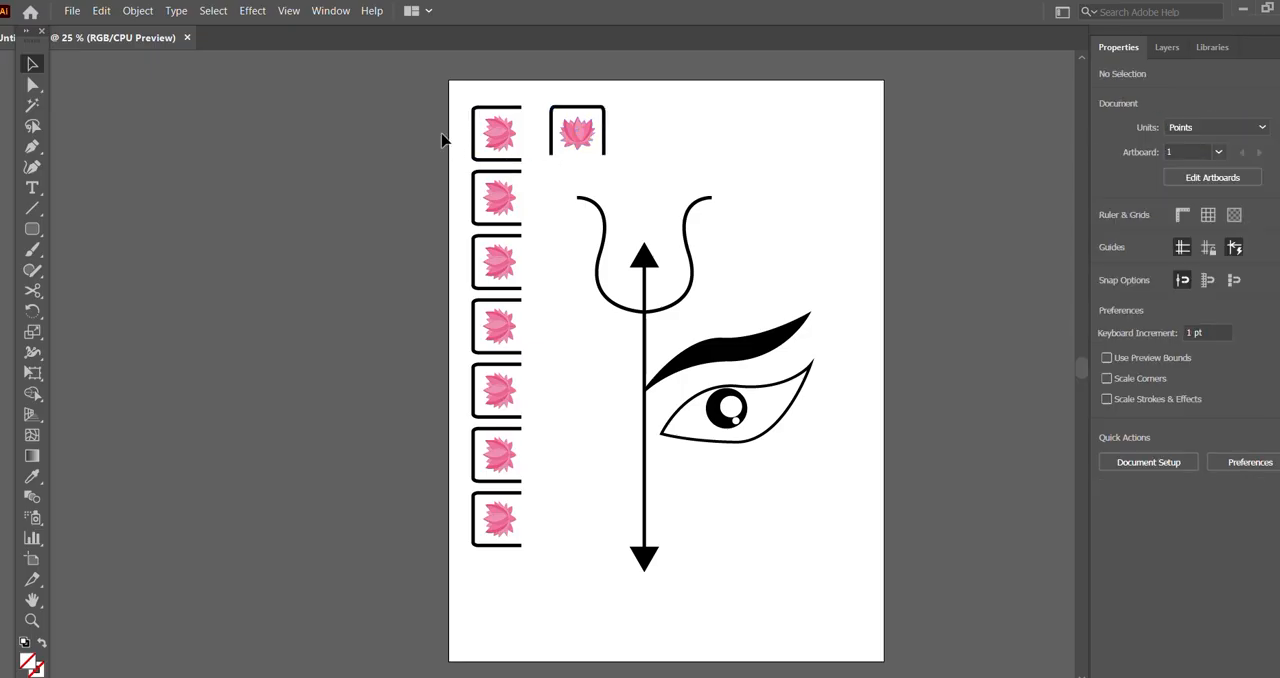
# Step: Rotate the left column's topmost framed lotus clockwise into a tilted corner piece and shift it slightly right
pyautogui.moveTo(456, 98); pyautogui.dragTo(508, 159)
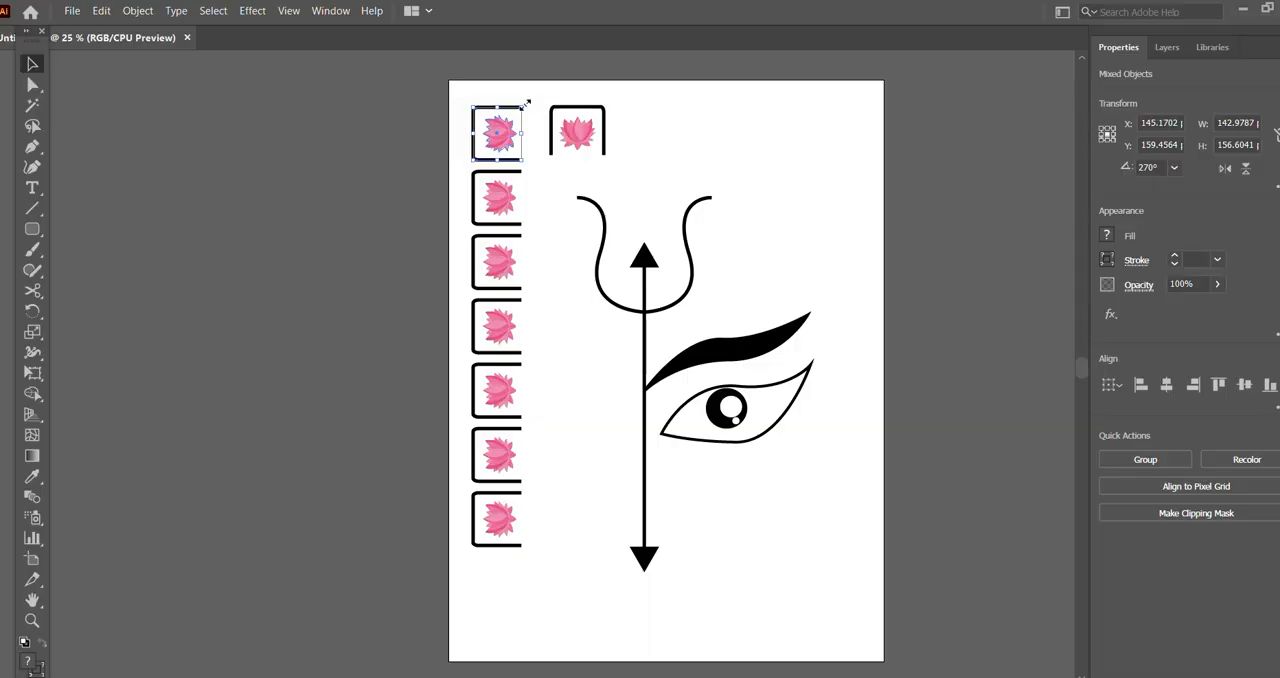
pyautogui.moveTo(530, 102); pyautogui.dragTo(519, 128)
pyautogui.click(672, 131)
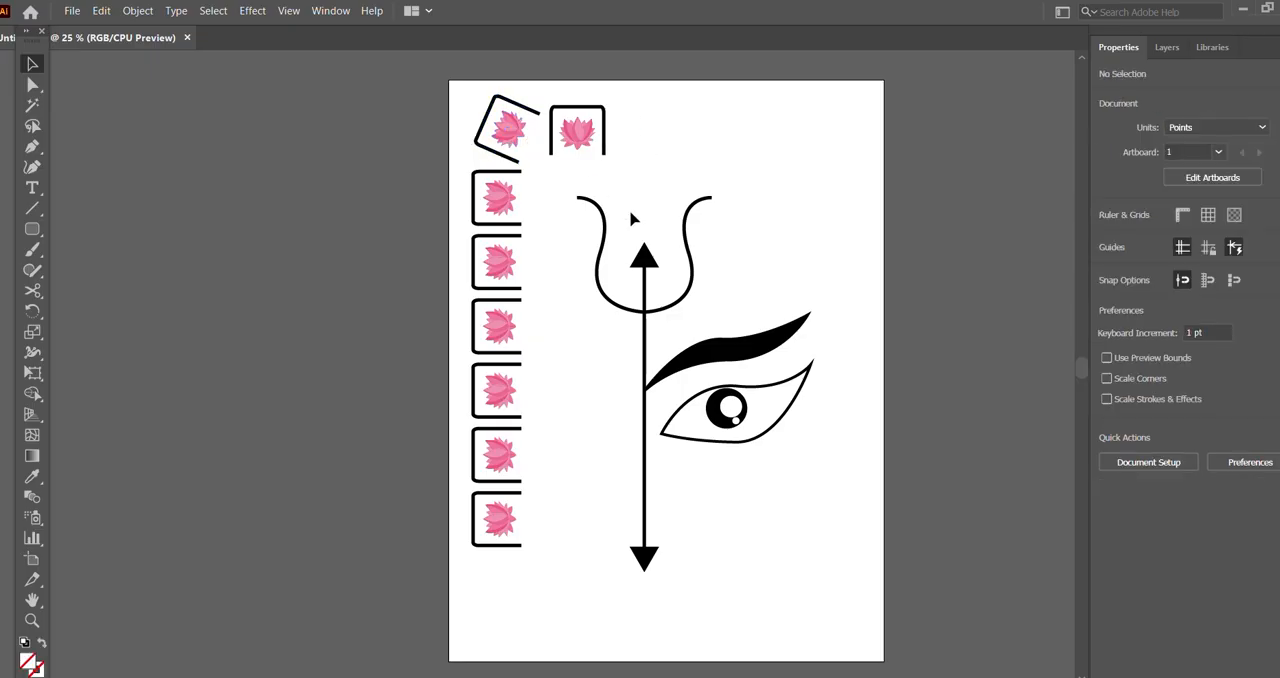
# Step: Raise the upright framed lotus to about Y 108 pt and copy it rightward four times, about 196 pt apart, forming a row of five
pyautogui.moveTo(643, 99); pyautogui.dragTo(546, 157)
pyautogui.moveTo(578, 132); pyautogui.dragTo(549, 160)
pyautogui.click(670, 135)
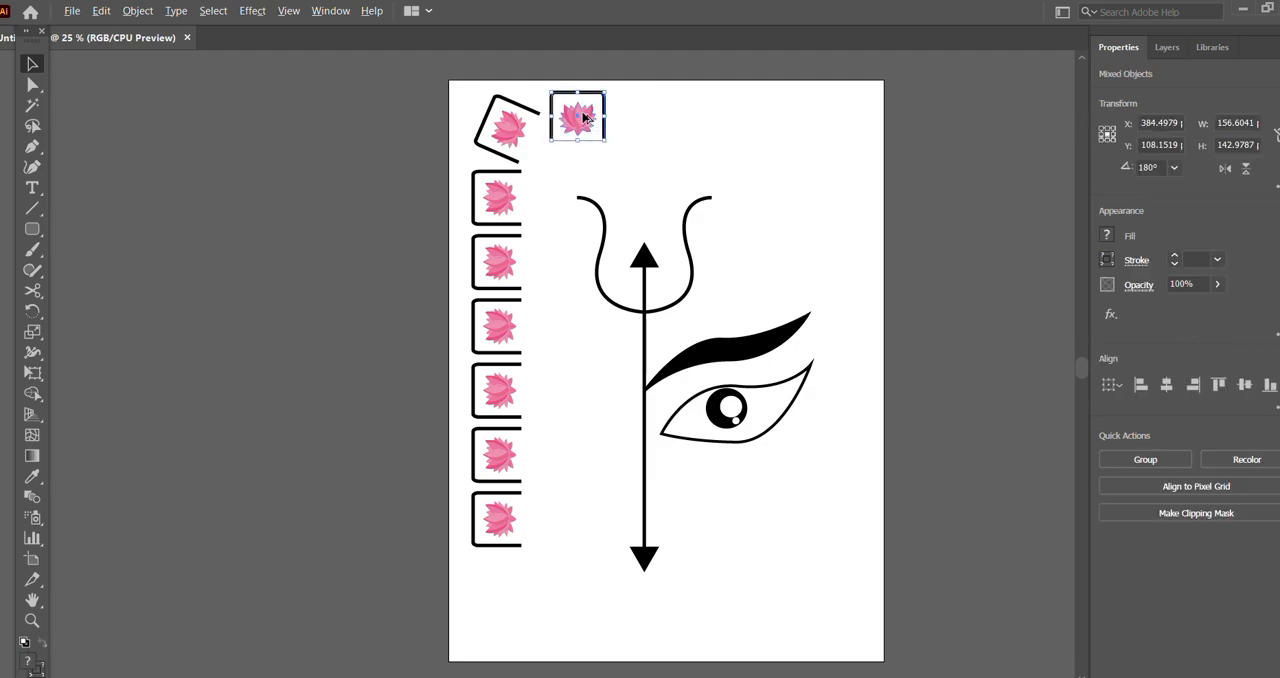
pyautogui.moveTo(584, 118); pyautogui.dragTo(650, 118)
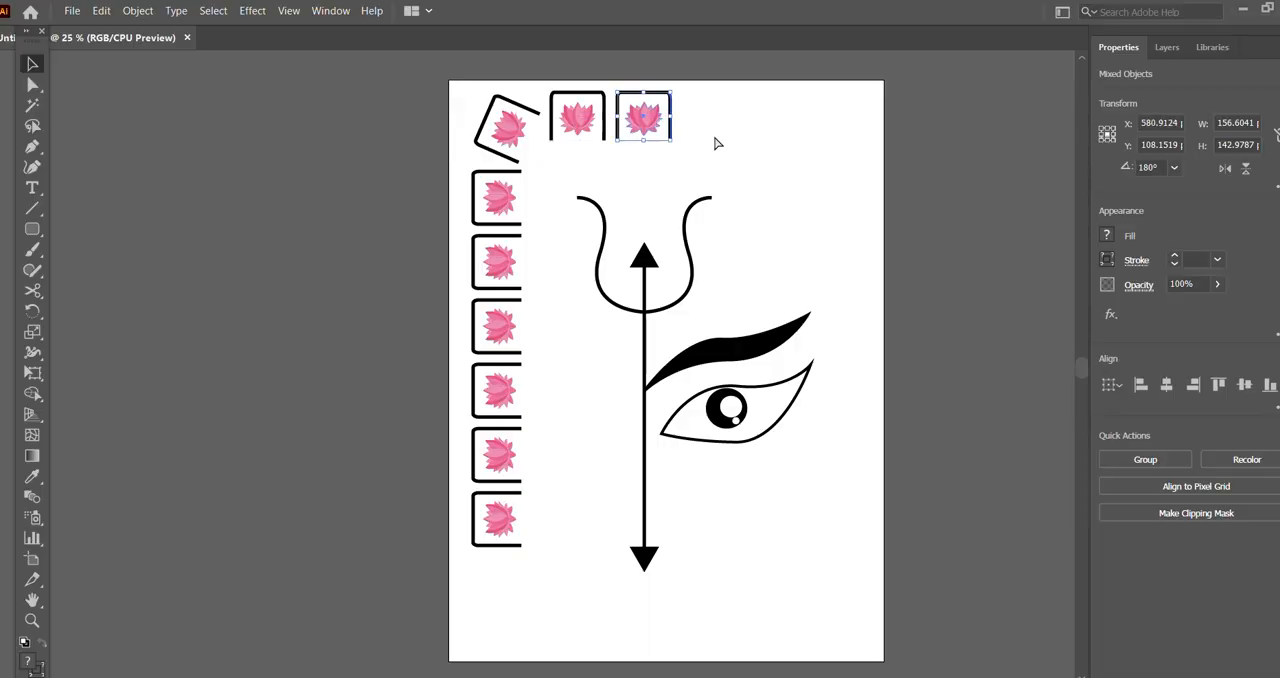
pyautogui.hotkey('ctrl', 'd')
pyautogui.hotkey('ctrl', 'd')
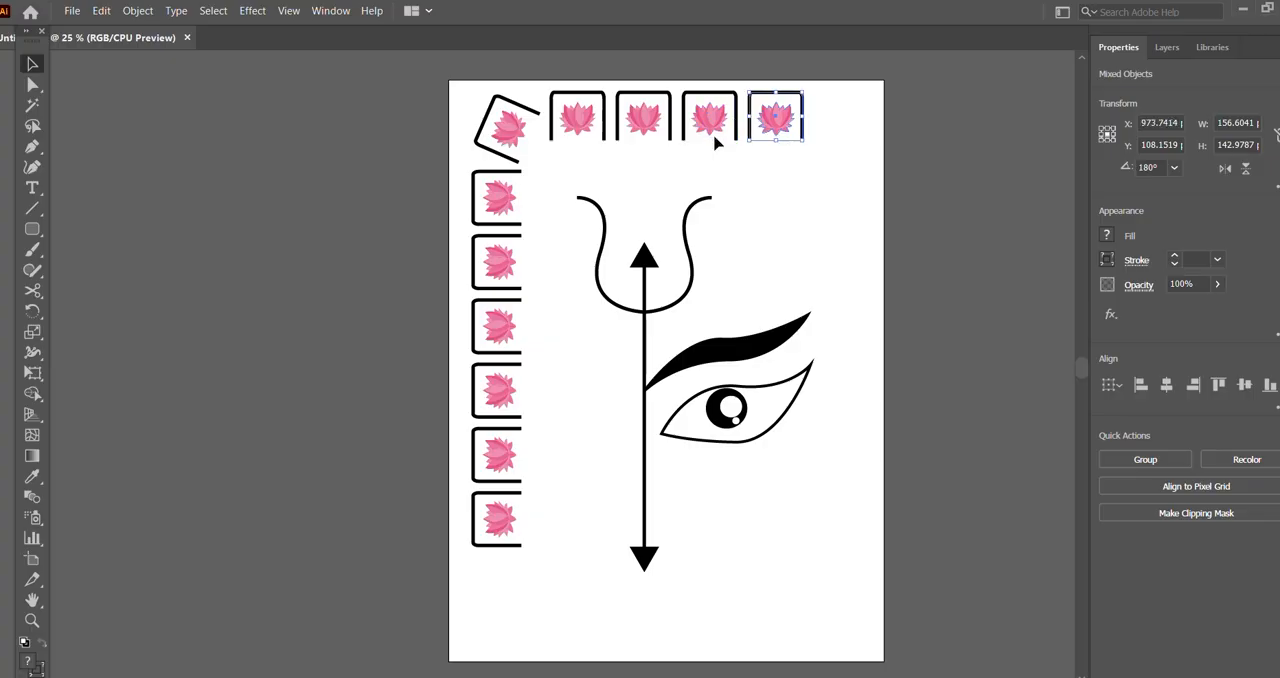
pyautogui.hotkey('ctrl', 'd')
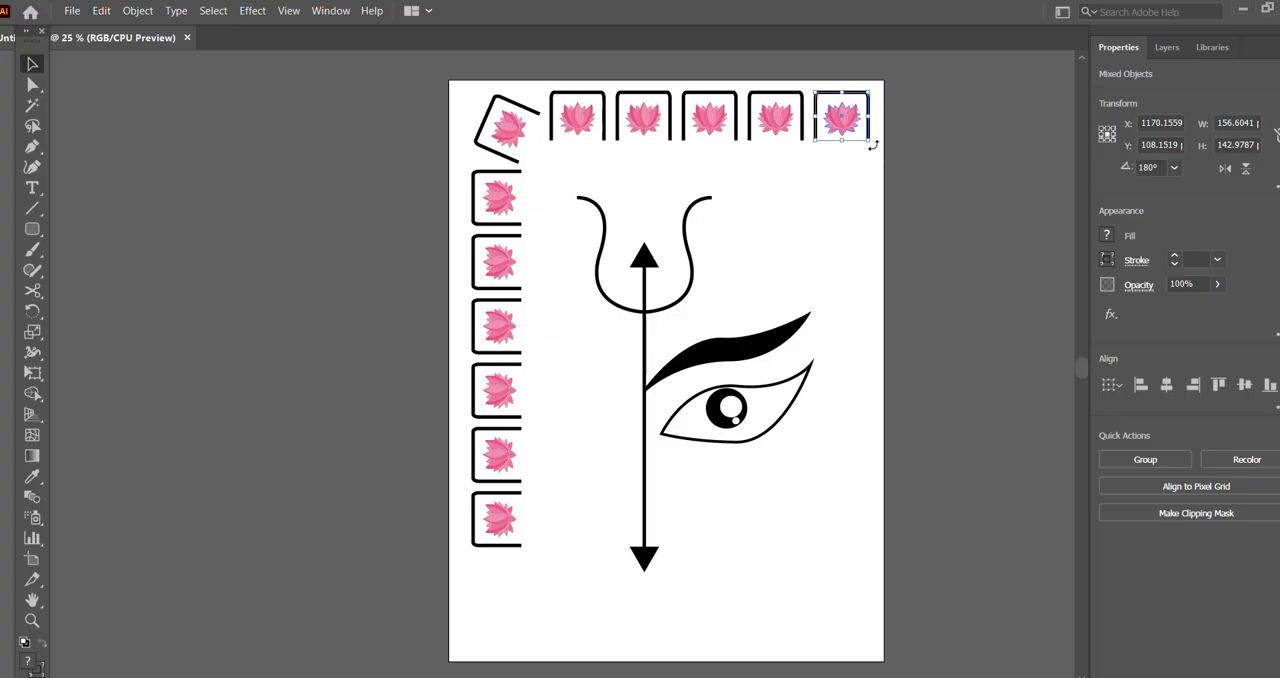
# Step: Rotate the row's last framed lotus to about 140.7° and place it in the artboard's upper-right corner at about X 1175, Y 142 pt
pyautogui.moveTo(872, 145); pyautogui.dragTo(857, 171)
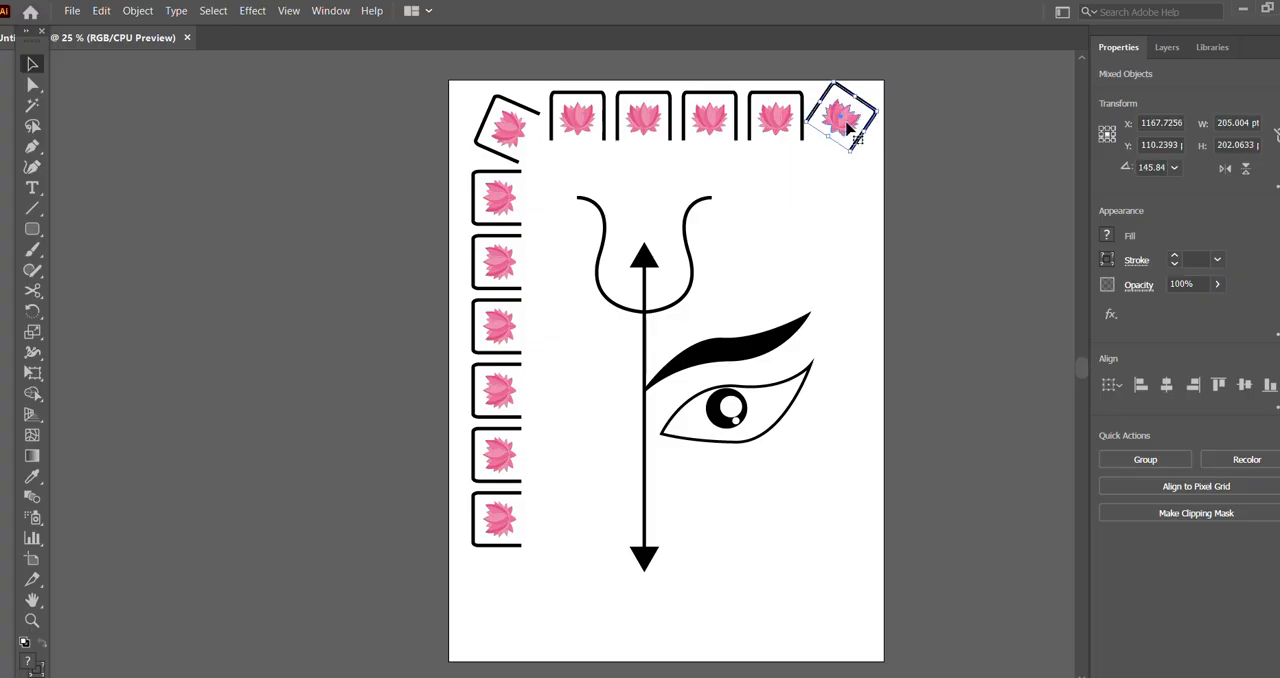
pyautogui.moveTo(846, 125); pyautogui.dragTo(853, 141)
pyautogui.click(933, 166)
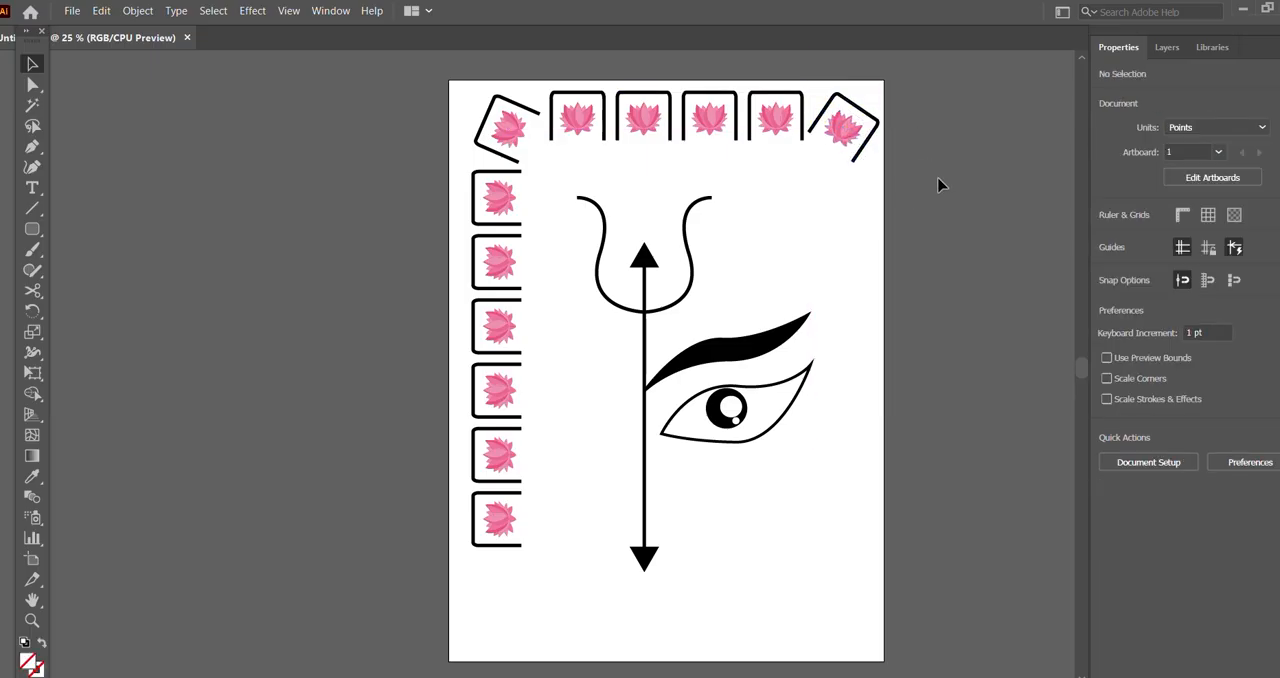
pyautogui.moveTo(835, 120); pyautogui.dragTo(848, 136)
pyautogui.click(943, 164)
pyautogui.moveTo(836, 100); pyautogui.dragTo(848, 146)
pyautogui.keyDown('shift'); pyautogui.click(846, 140); pyautogui.keyUp('shift')
pyautogui.click(921, 150)
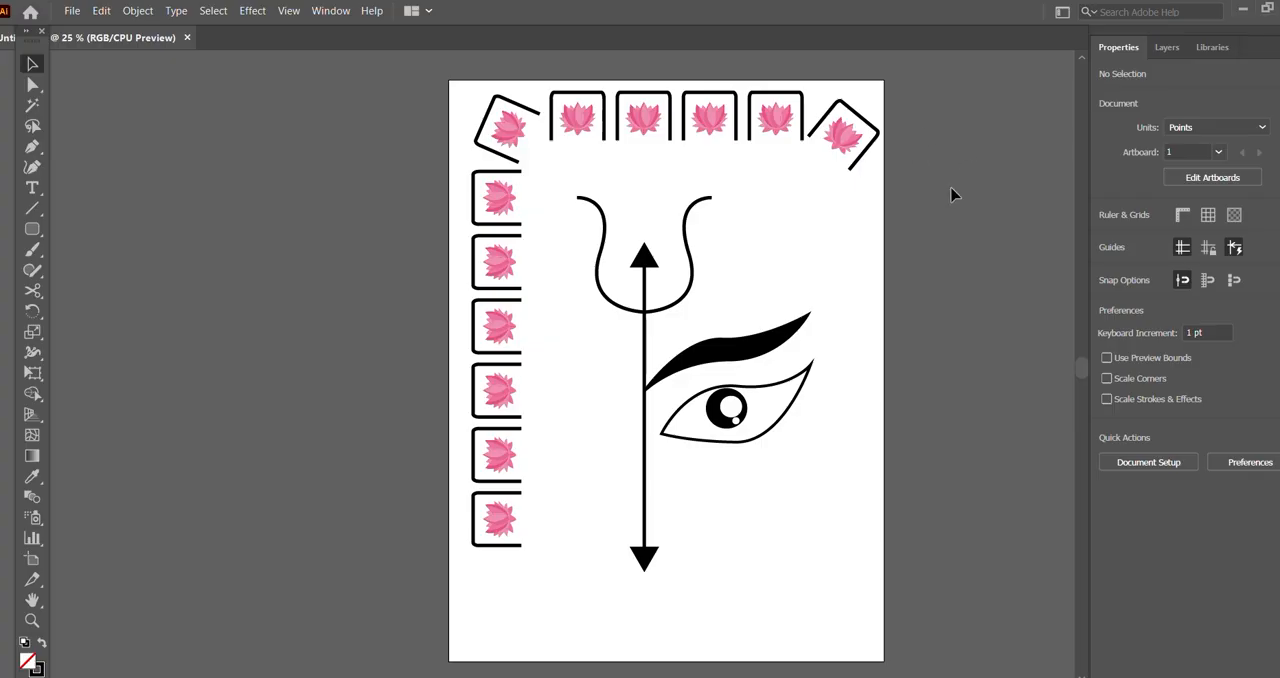
pyautogui.hotkey('ctrl', 'z')
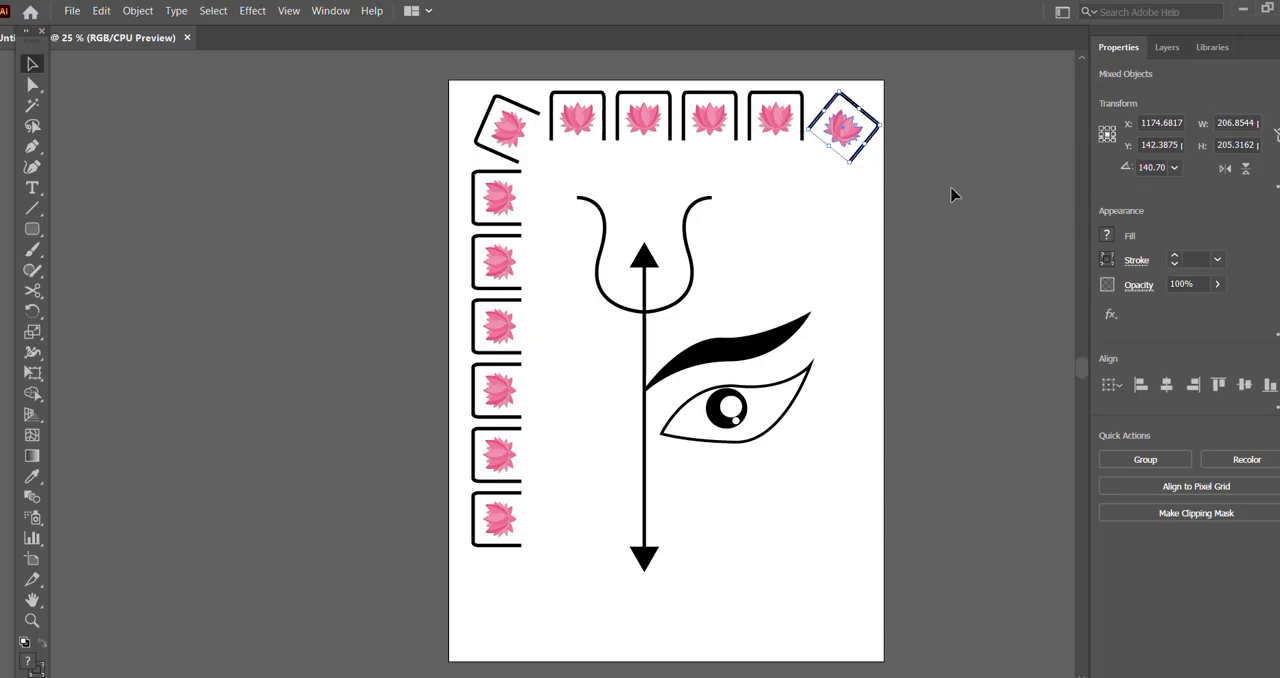
pyautogui.click(952, 194)
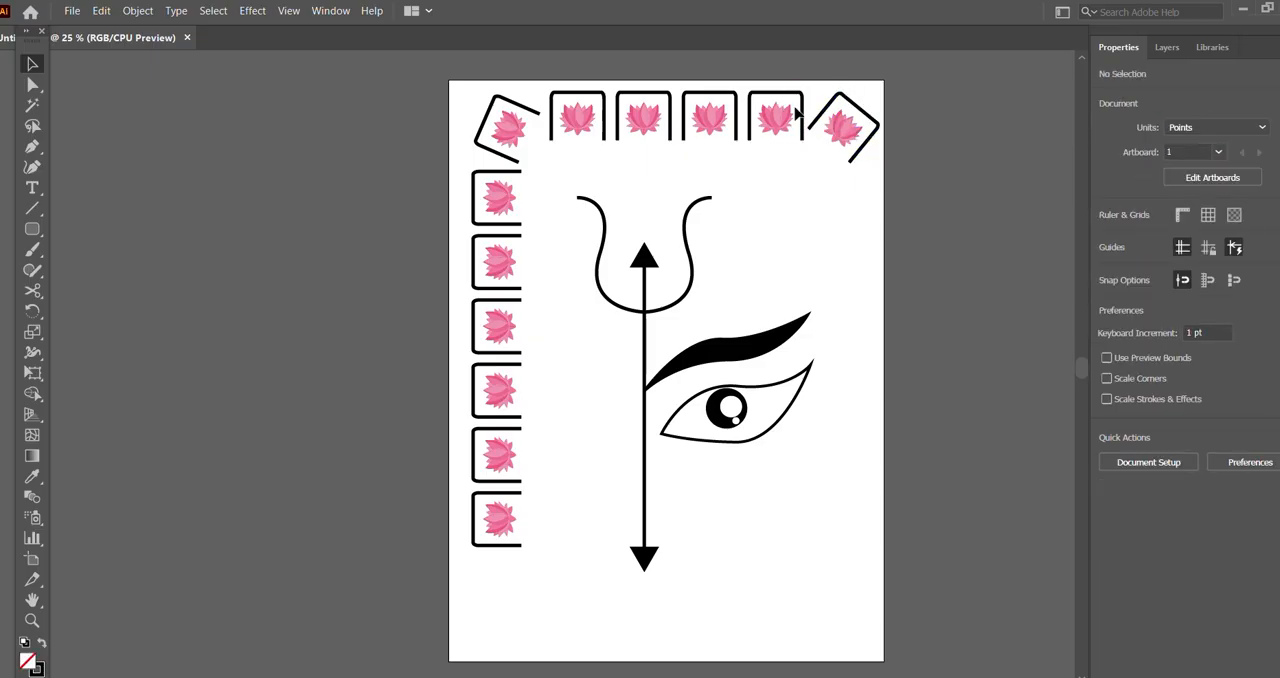
pyautogui.click(778, 118)
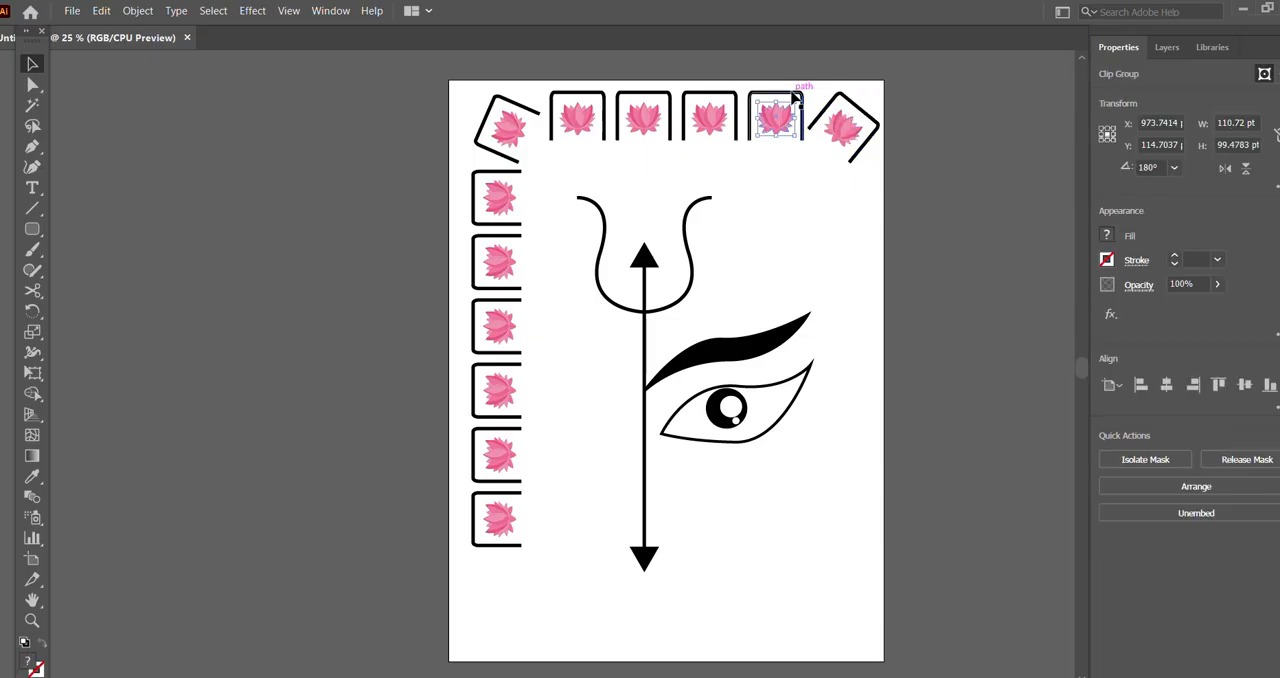
pyautogui.keyDown('shift'); pyautogui.click(794, 93); pyautogui.keyUp('shift')
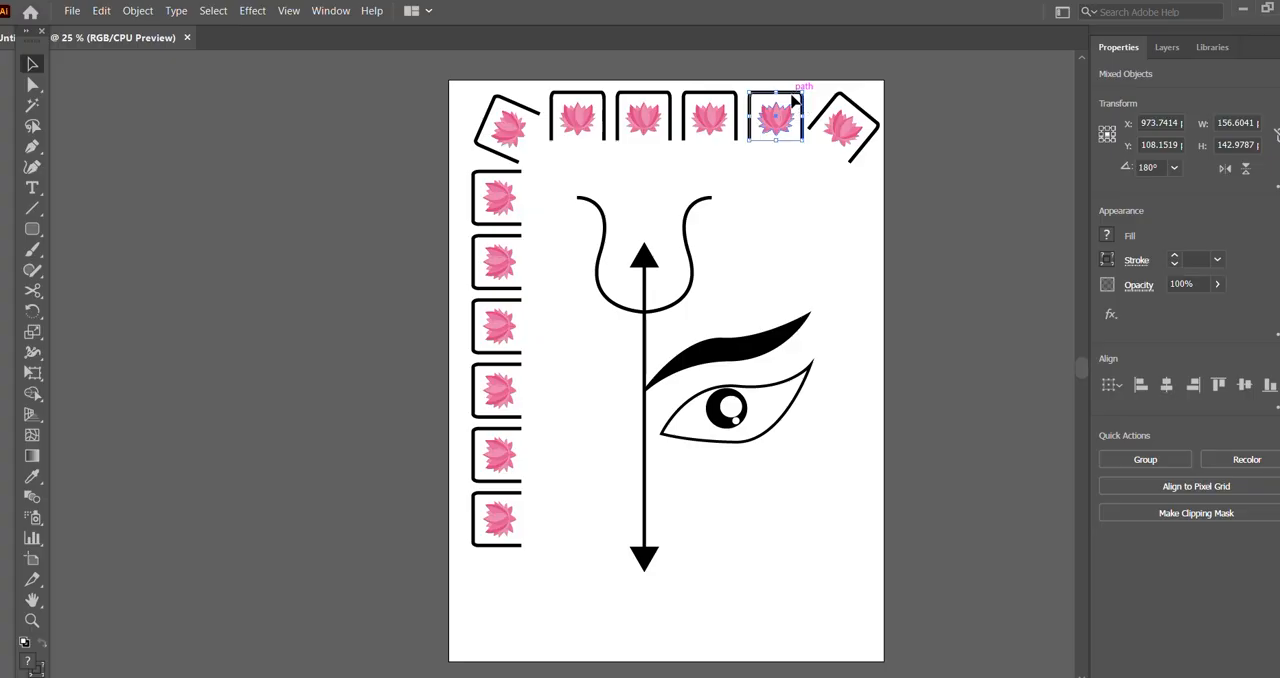
pyautogui.moveTo(788, 121); pyautogui.dragTo(840, 205)
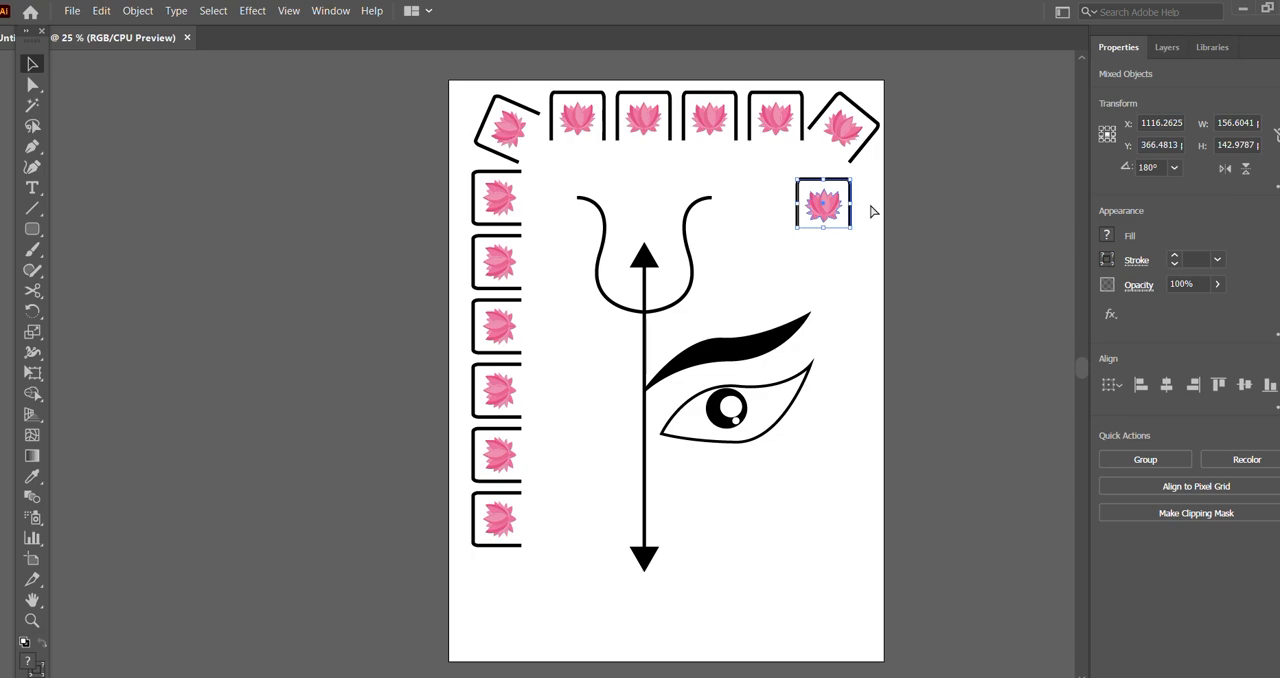
pyautogui.hotkey('ctrl', 'z')
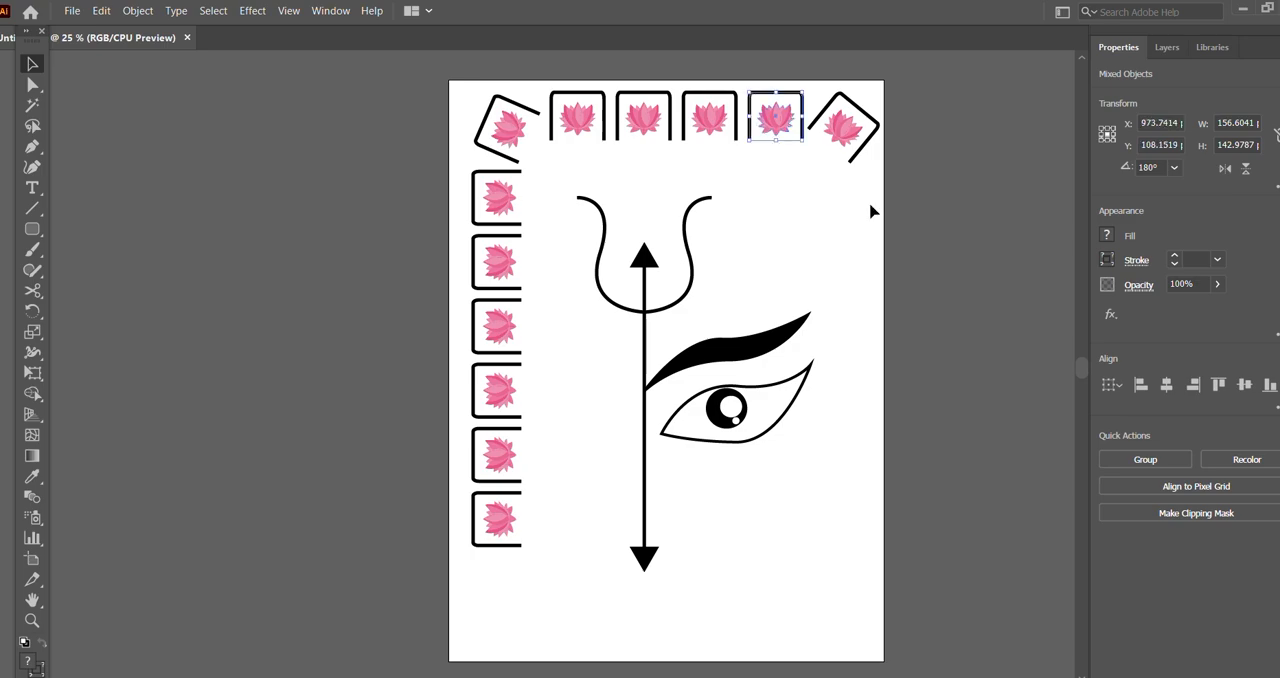
pyautogui.click(872, 211)
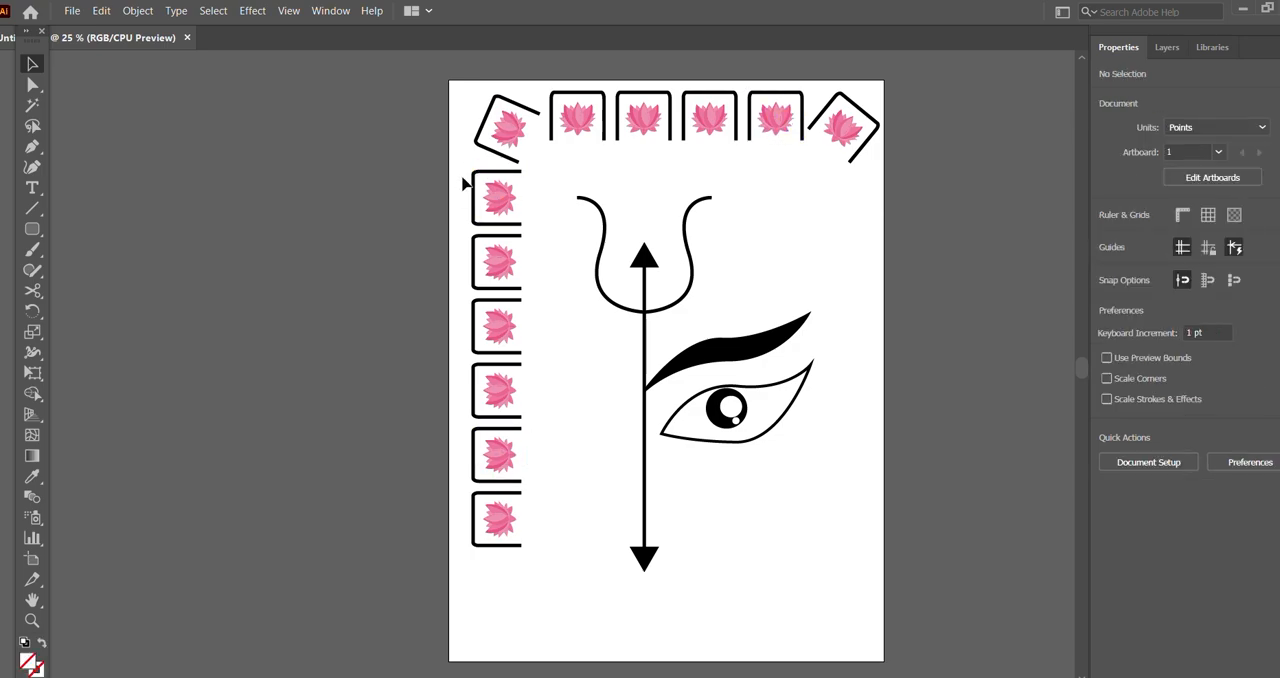
# Step: Place a vertical-axis reflected copy of the left column's highest untilted framed lotus below the right corner piece, at about X 1188, Y 350 pt
pyautogui.moveTo(464, 170); pyautogui.dragTo(562, 201)
pyautogui.moveTo(561, 201); pyautogui.dragTo(561, 200)
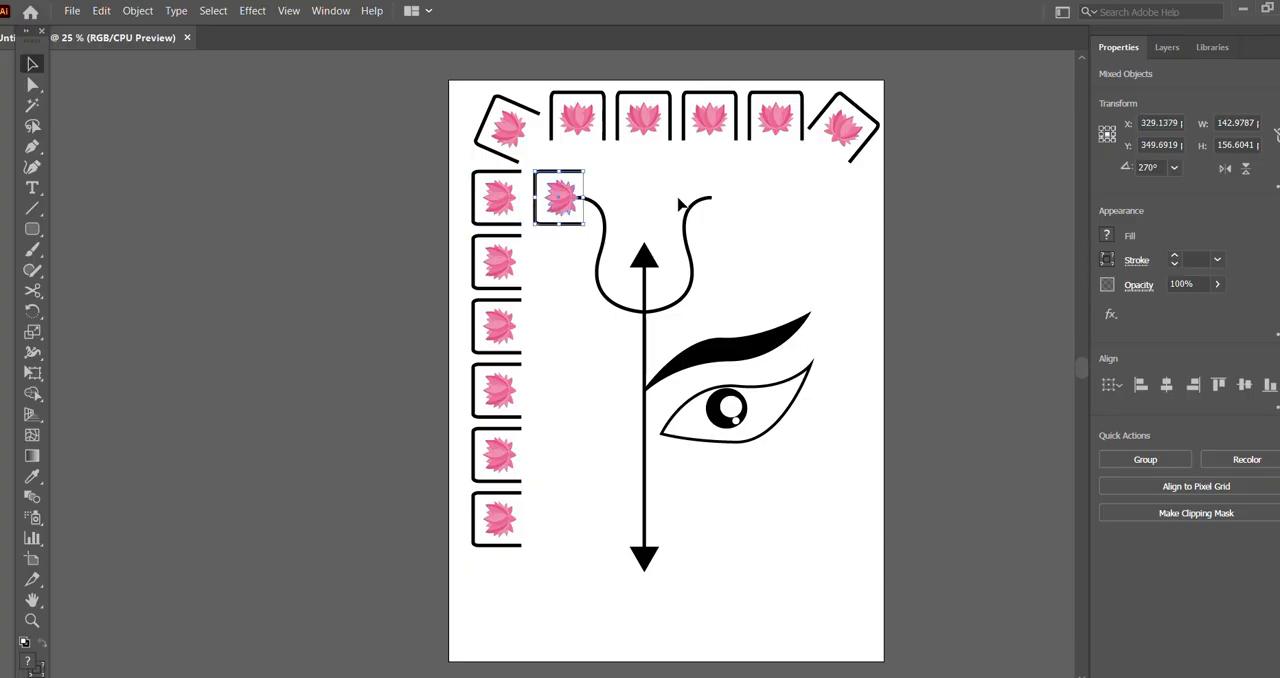
pyautogui.click(137, 10)
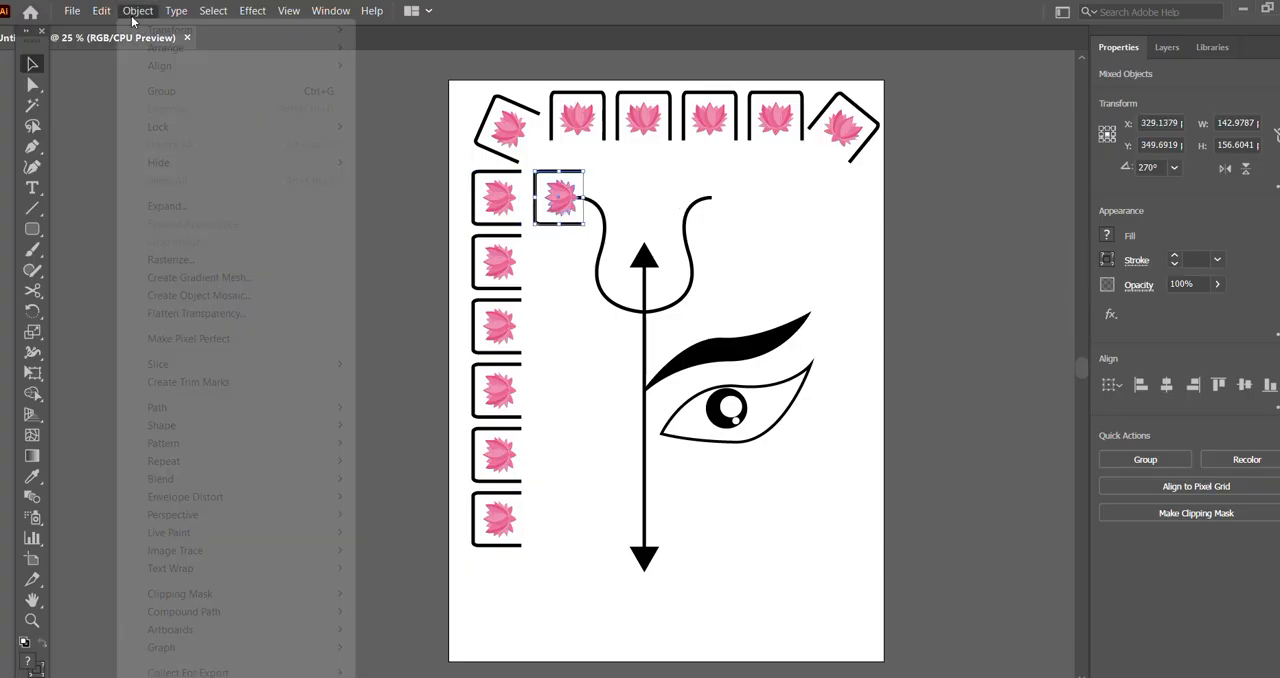
pyautogui.moveTo(170, 49)
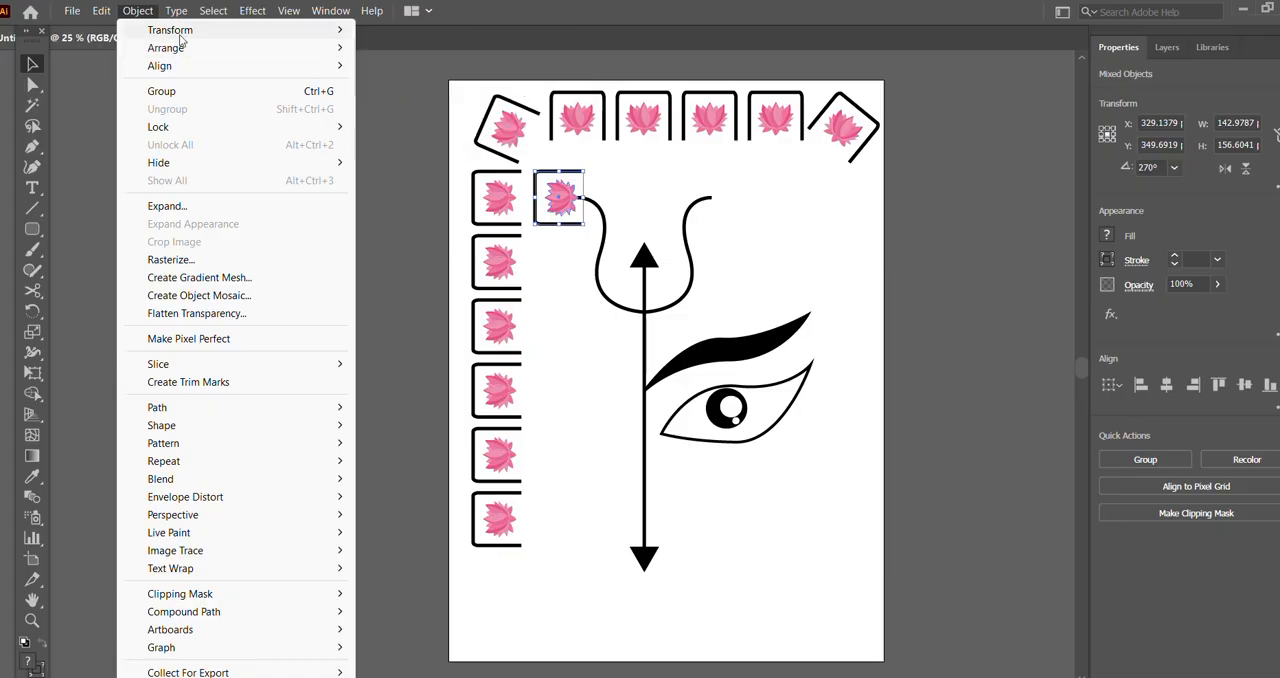
pyautogui.click(441, 97)
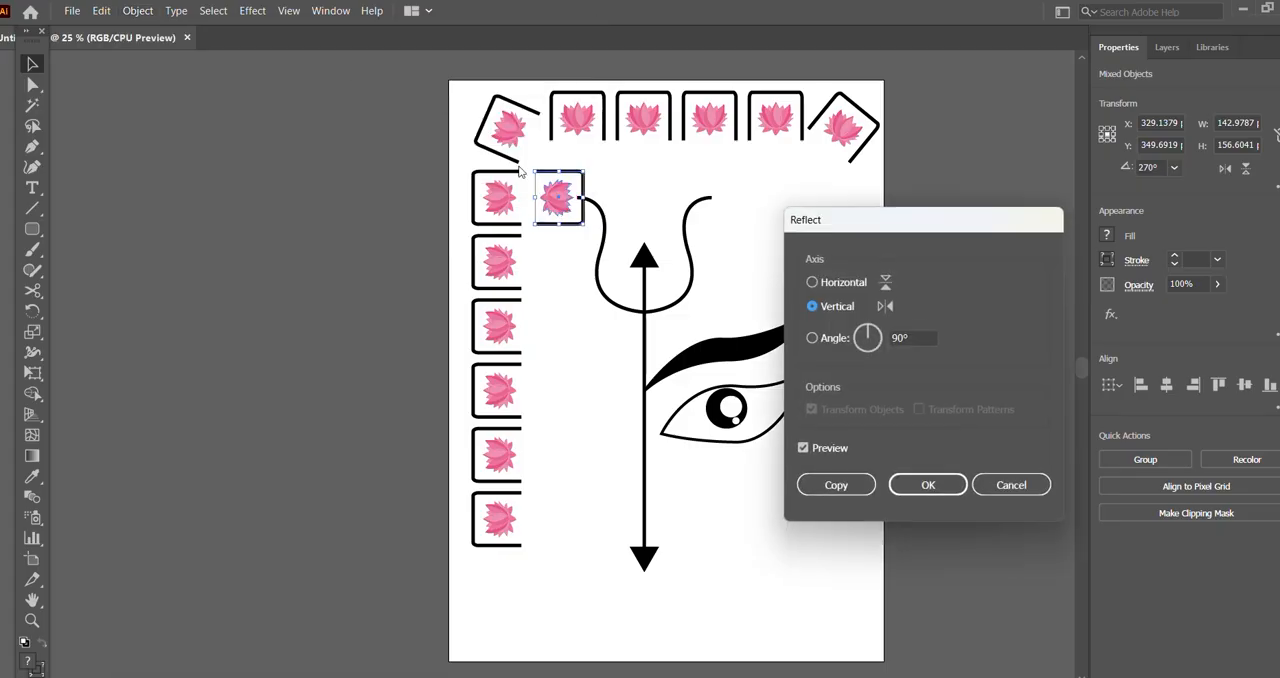
pyautogui.click(928, 488)
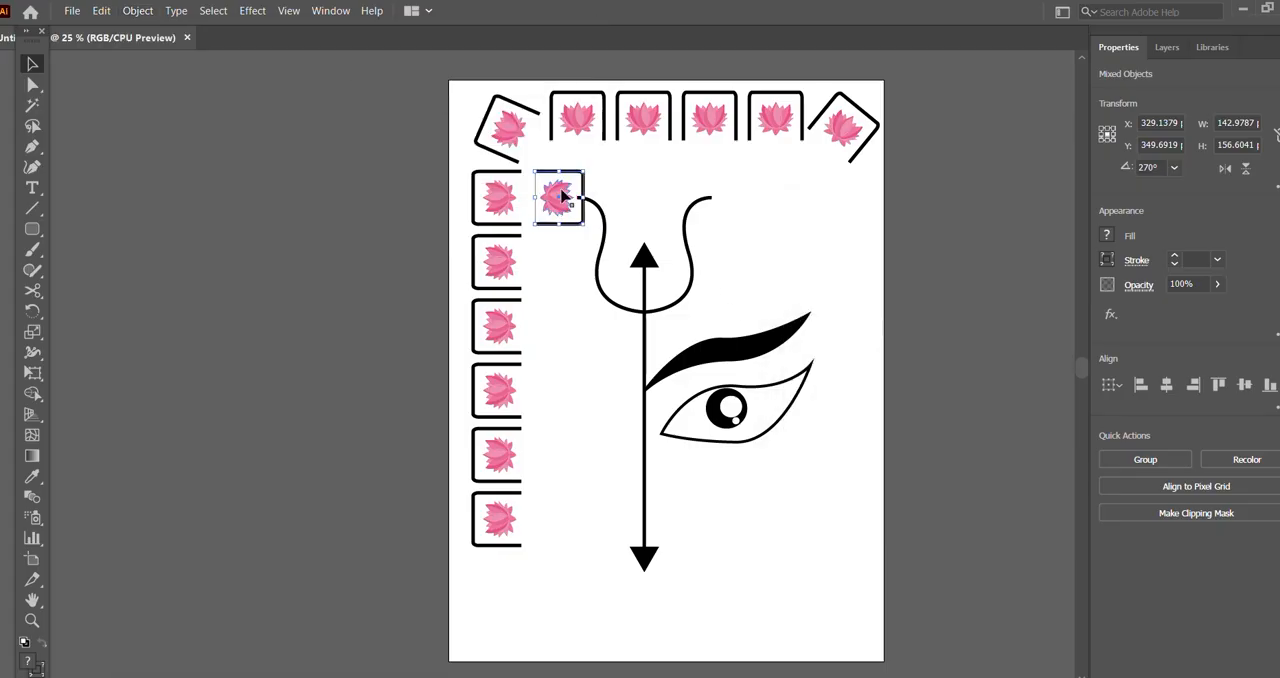
pyautogui.moveTo(558, 201); pyautogui.dragTo(849, 204)
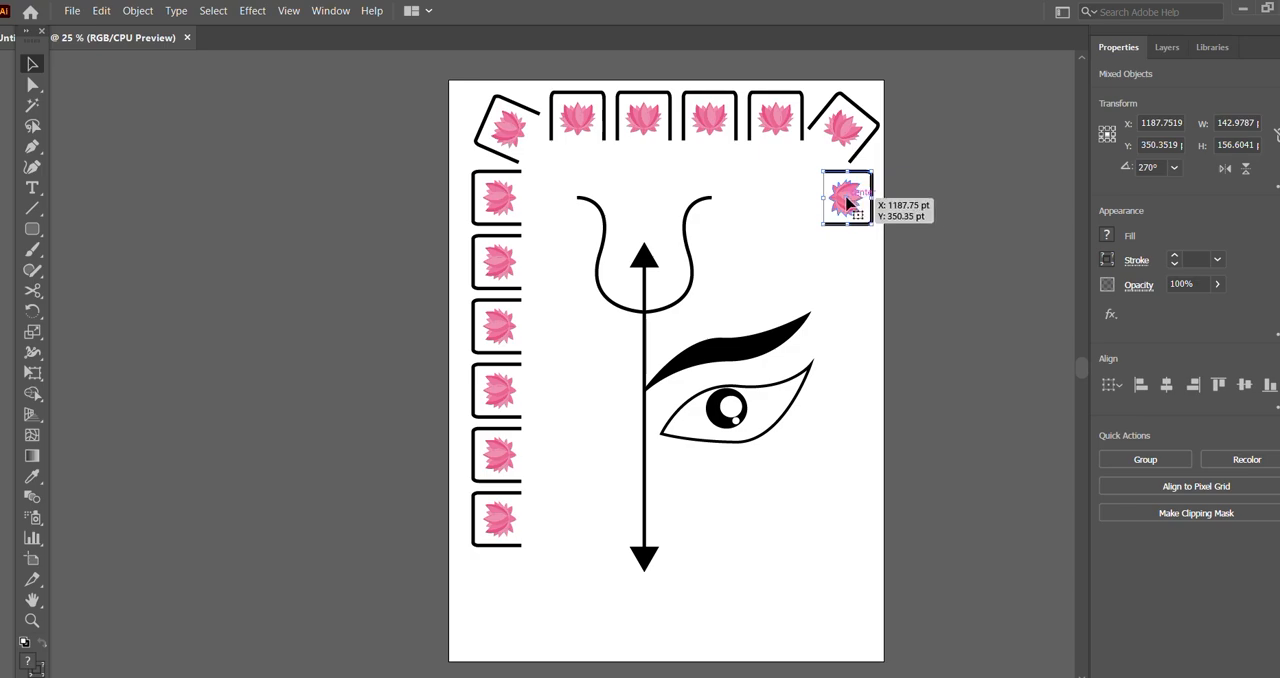
# Step: Copy the reflected framed lotus about 200 pt downward and repeat the copy four more times to build a right-edge column of six
pyautogui.moveTo(846, 203); pyautogui.dragTo(848, 271)
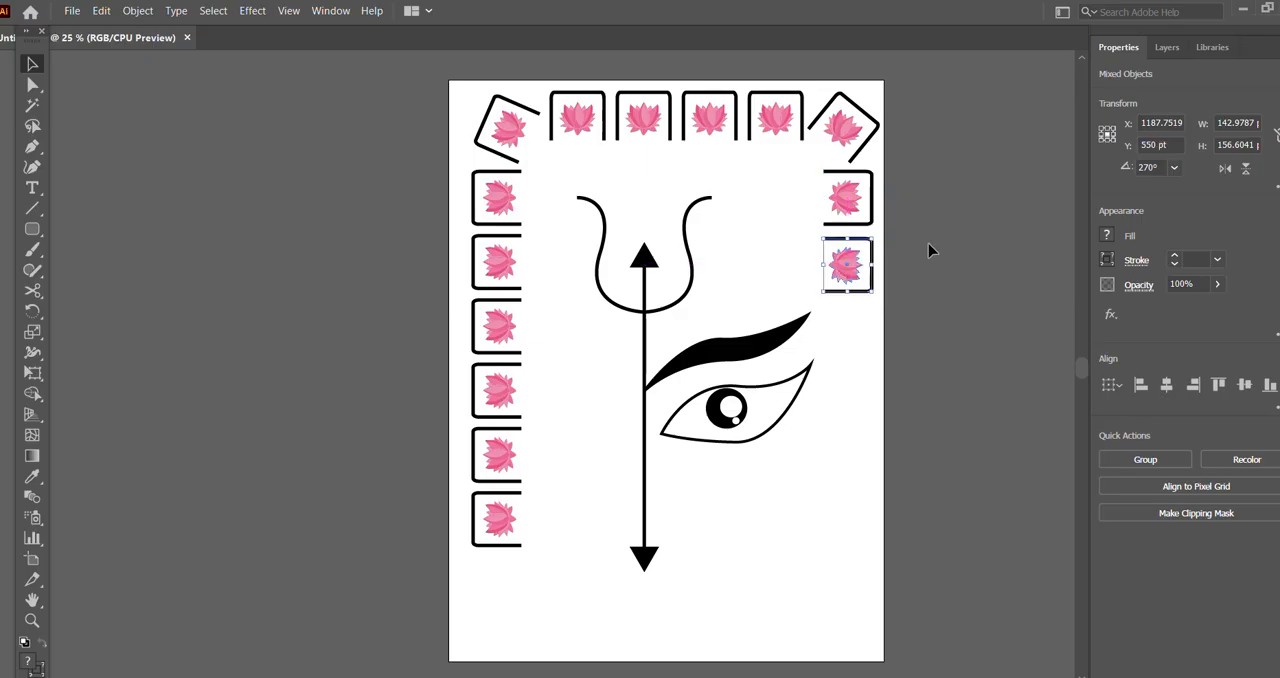
pyautogui.hotkey('ctrl', 'd')
pyautogui.hotkey('ctrl', 'd')
pyautogui.hotkey('ctrl', 'd')
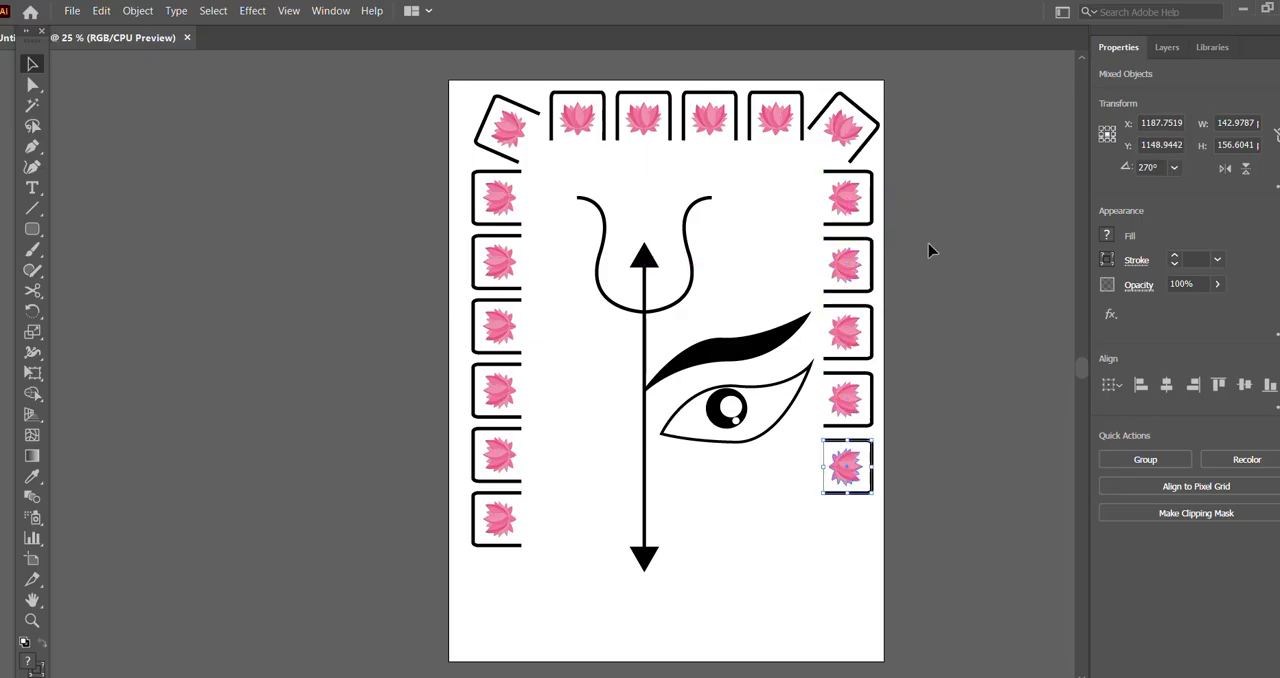
pyautogui.hotkey('ctrl', 'd')
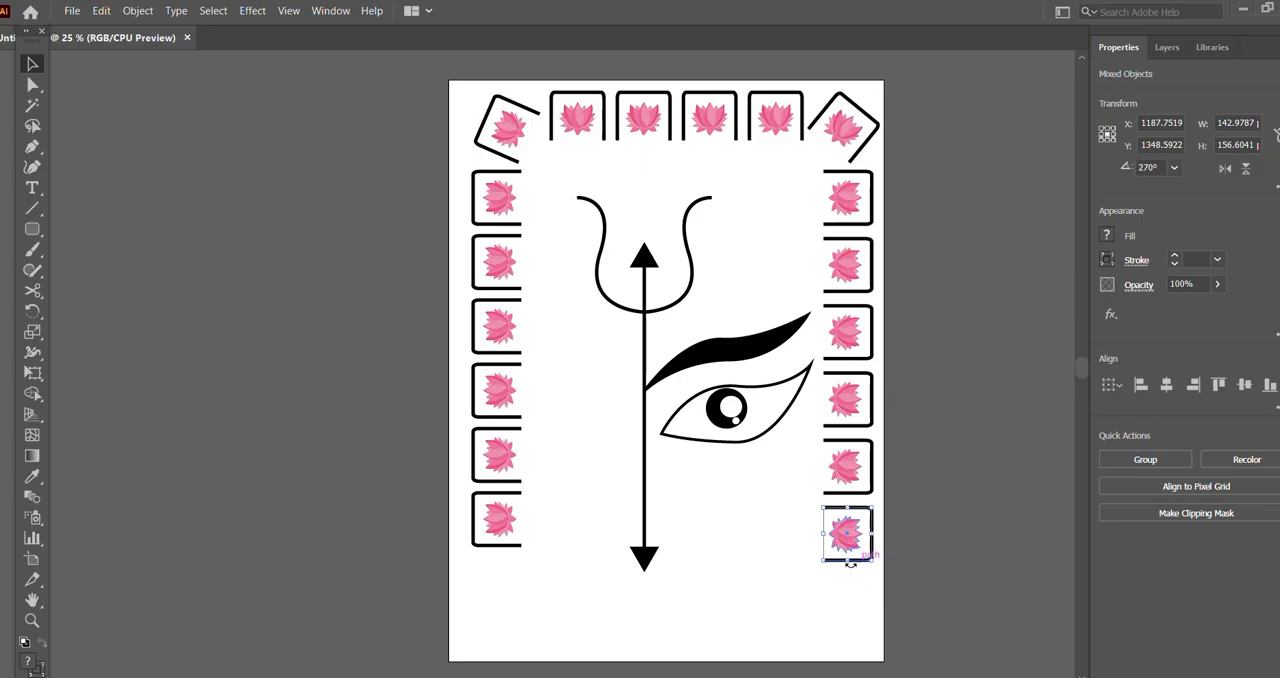
pyautogui.click(961, 442)
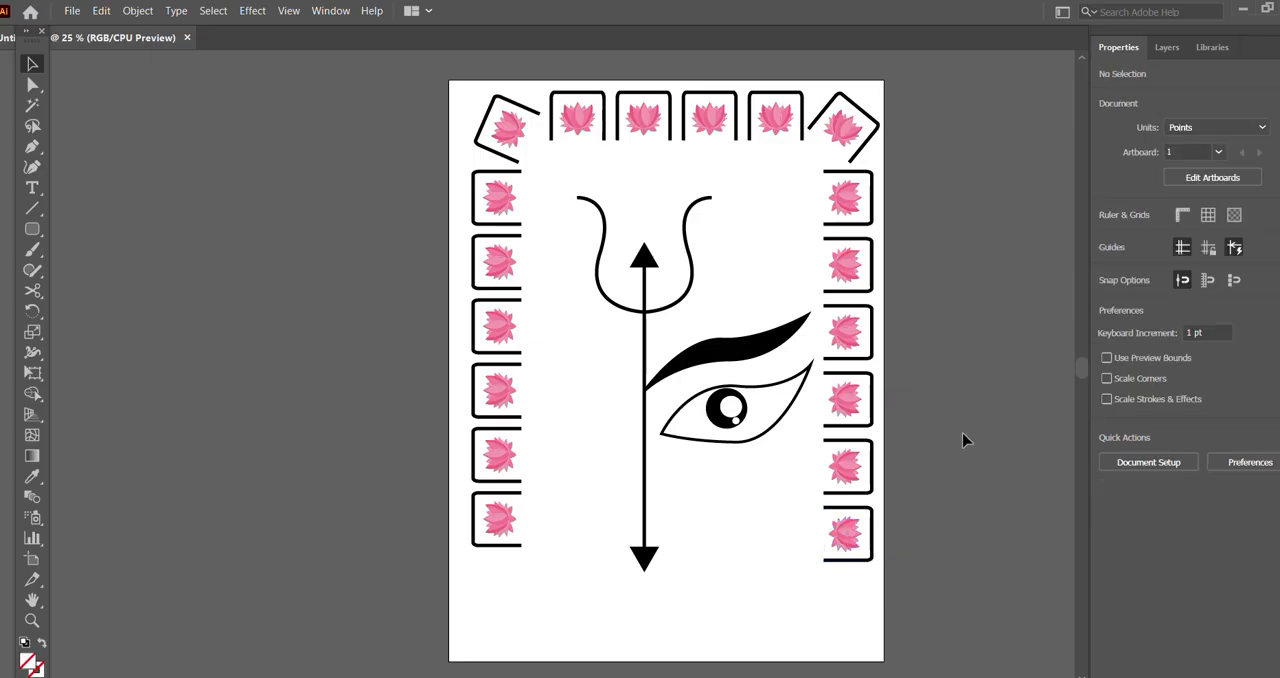
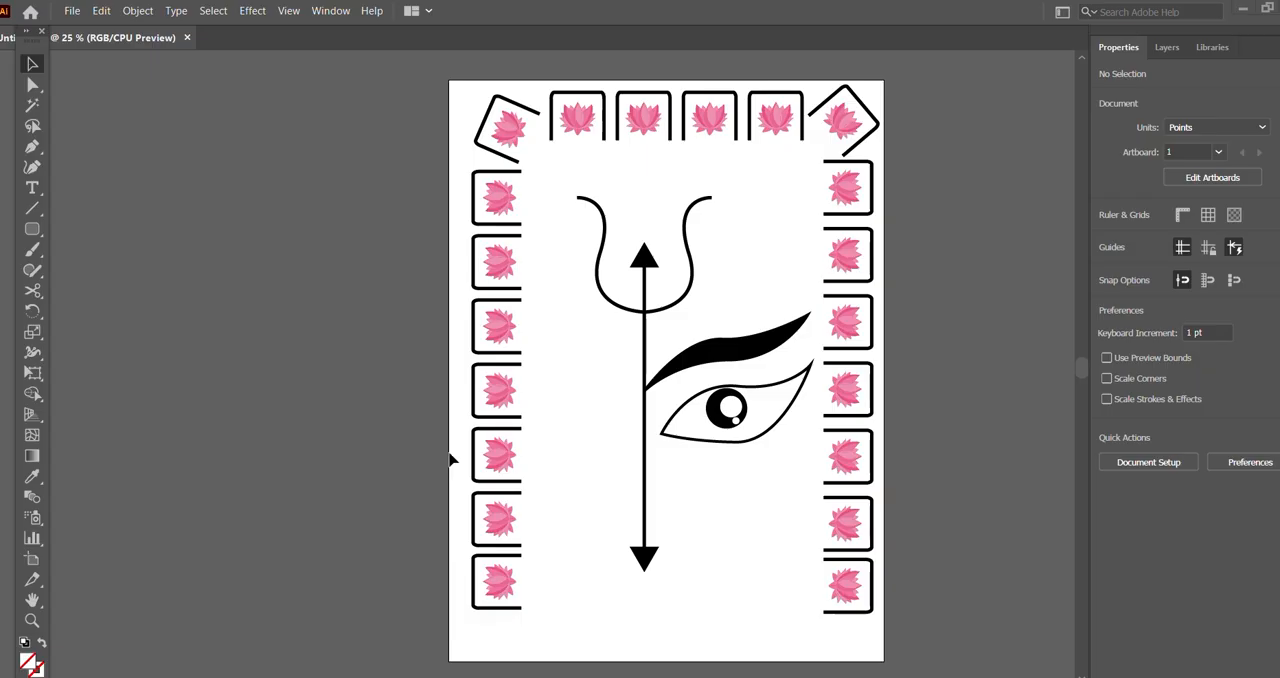
# Step: Reduce the opacity of the three lowest framed lotuses in the left column to 48%
pyautogui.moveTo(448, 436); pyautogui.dragTo(548, 618)
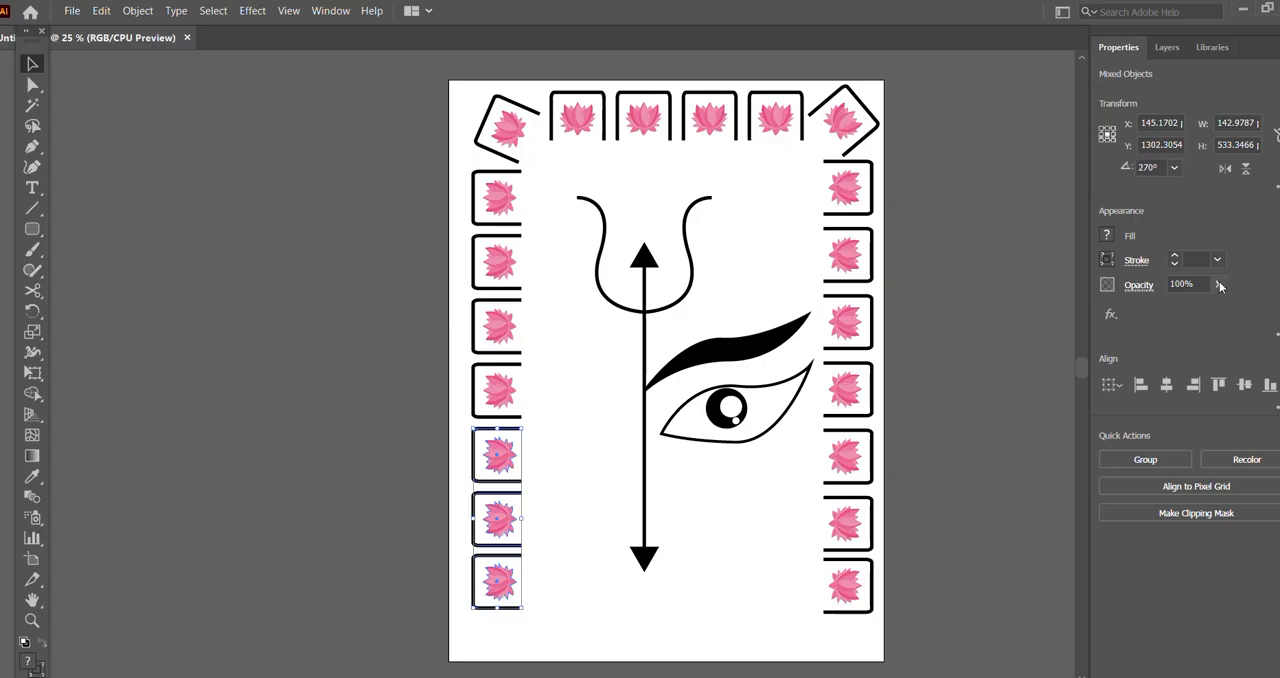
pyautogui.click(1219, 286)
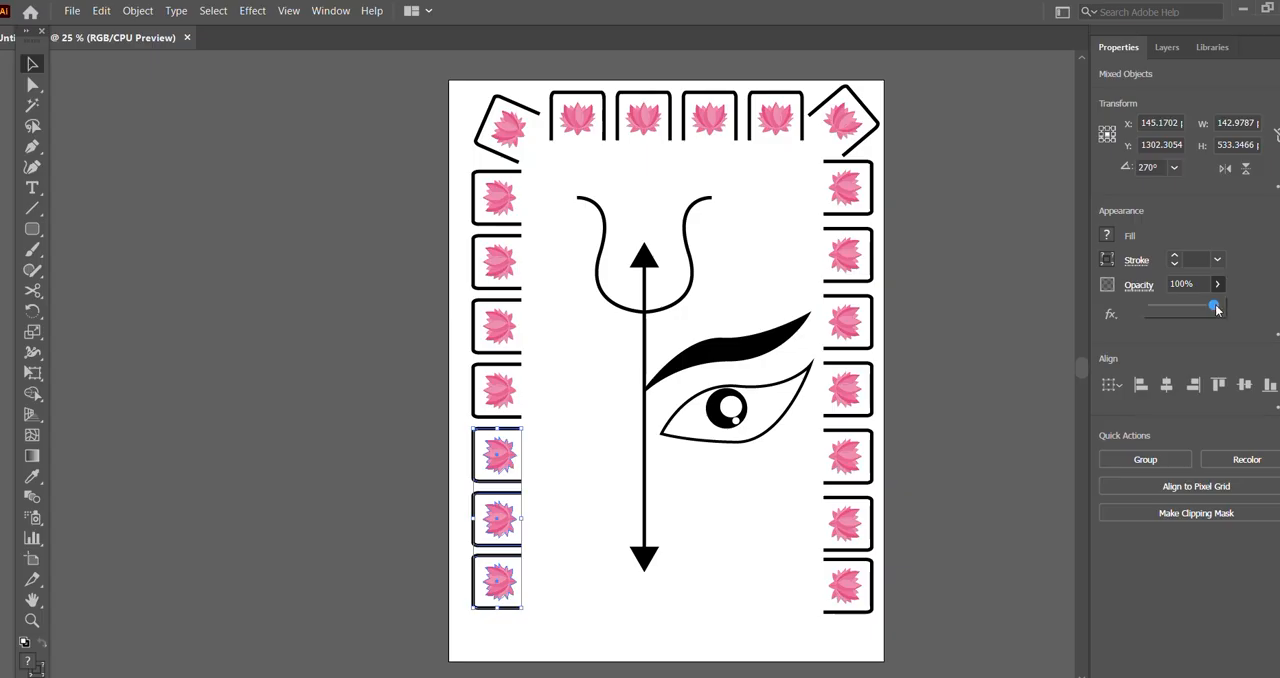
pyautogui.moveTo(1220, 307); pyautogui.dragTo(1182, 311)
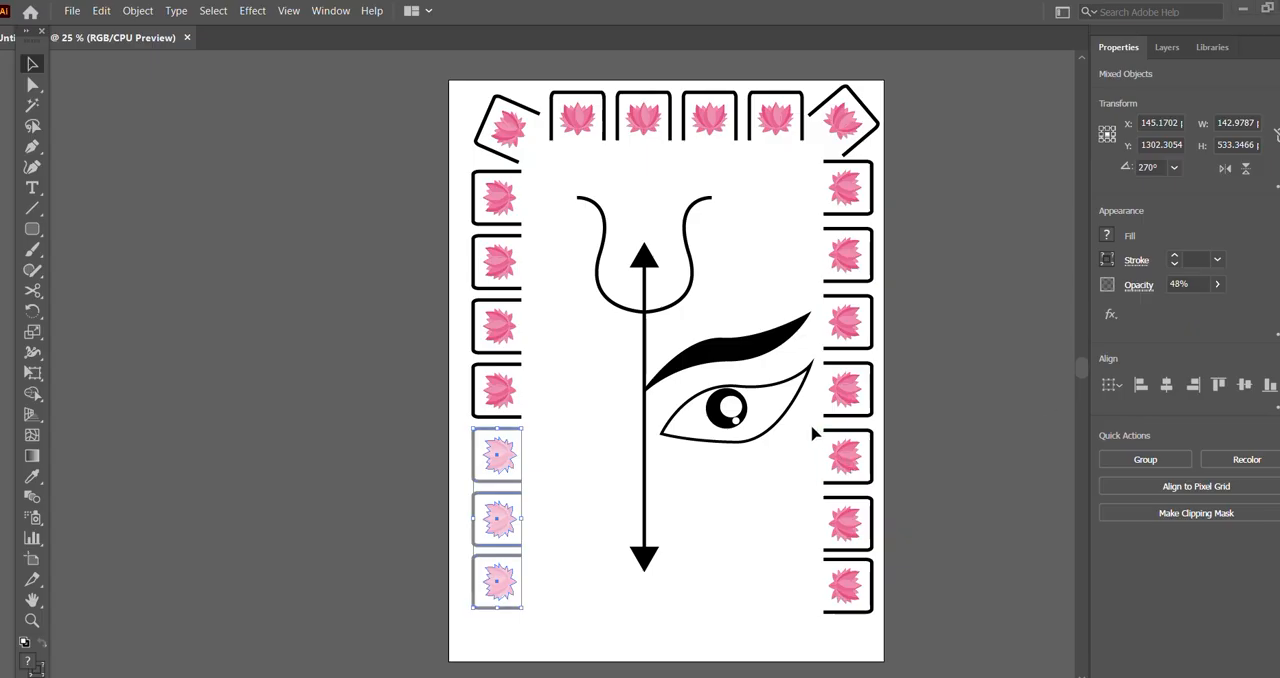
# Step: Reduce the opacity of the three lowest framed lotuses in the right column to 52%
pyautogui.moveTo(876, 495); pyautogui.dragTo(908, 622)
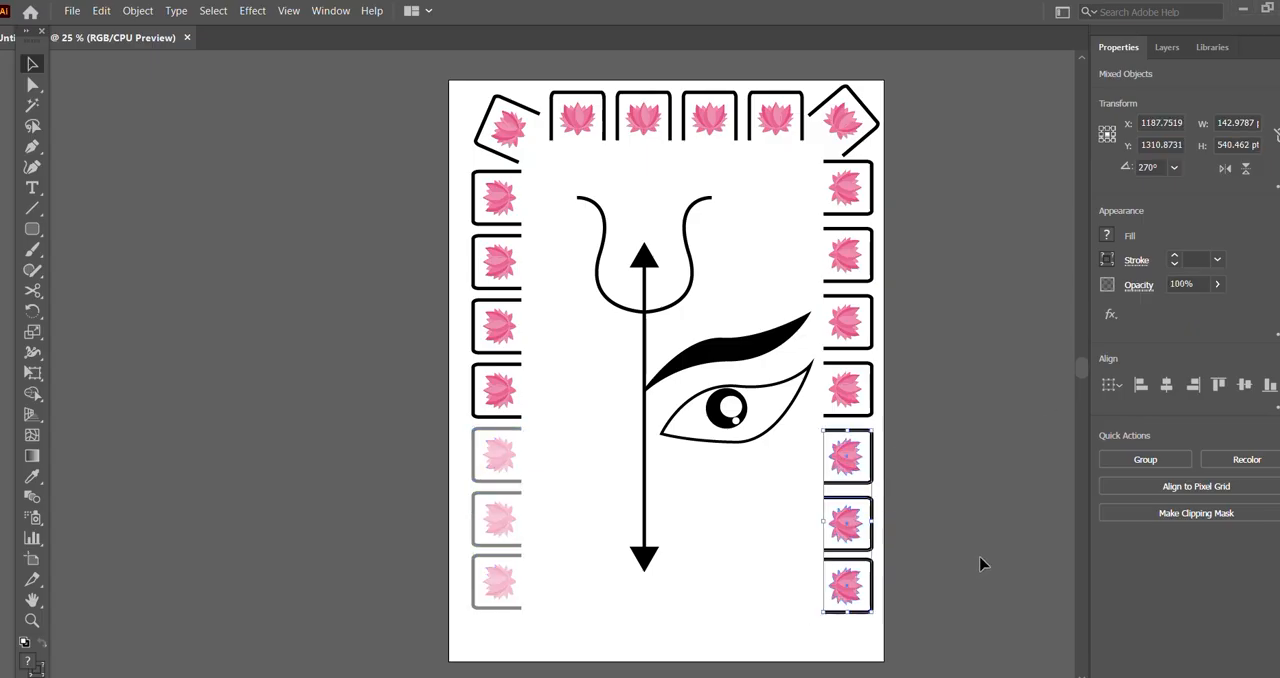
pyautogui.click(1217, 284)
pyautogui.moveTo(1218, 309); pyautogui.dragTo(1184, 309)
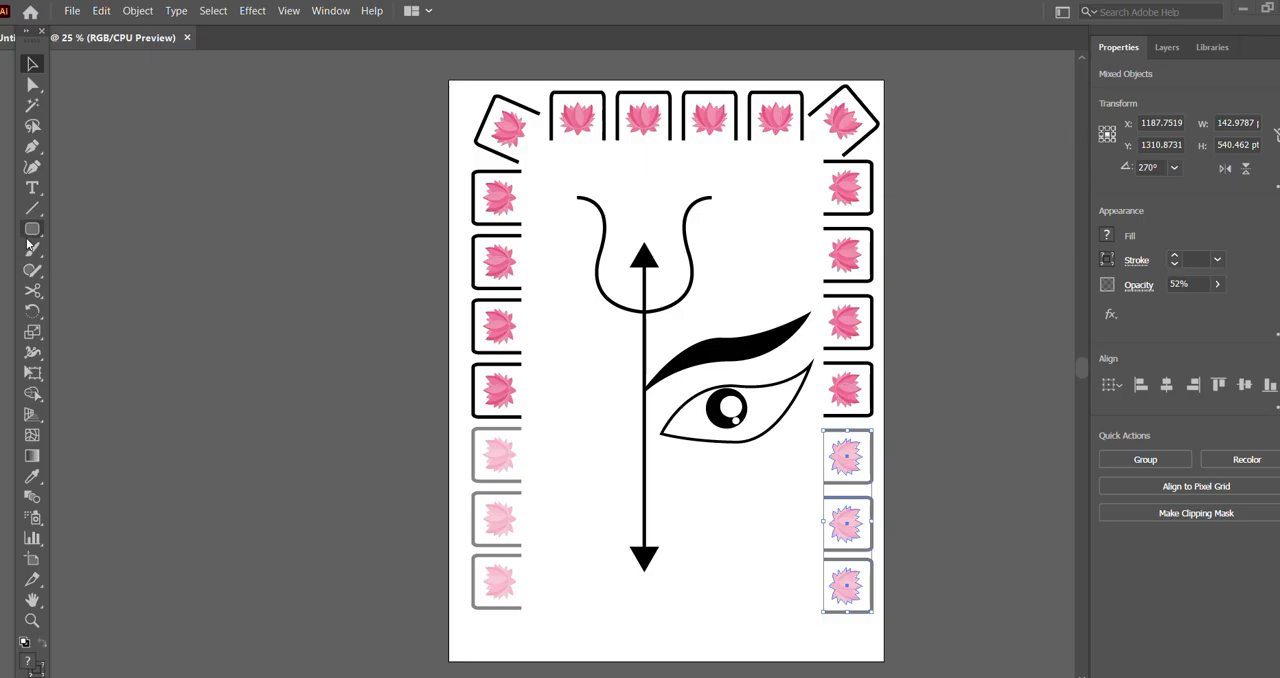
# Step: Draw a 1296 × 1728 pt rectangle covering the whole artboard and fill it with a radial gradient
pyautogui.moveTo(34, 241); pyautogui.dragTo(80, 226)
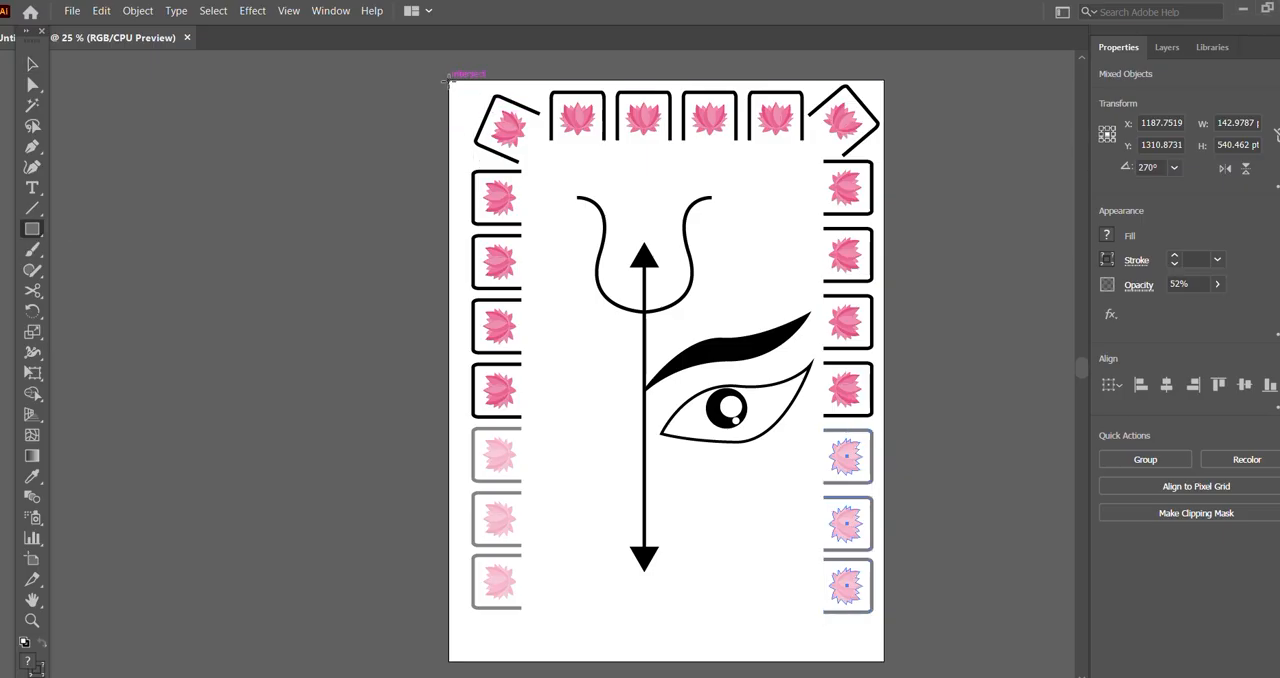
pyautogui.moveTo(448, 80); pyautogui.dragTo(885, 662)
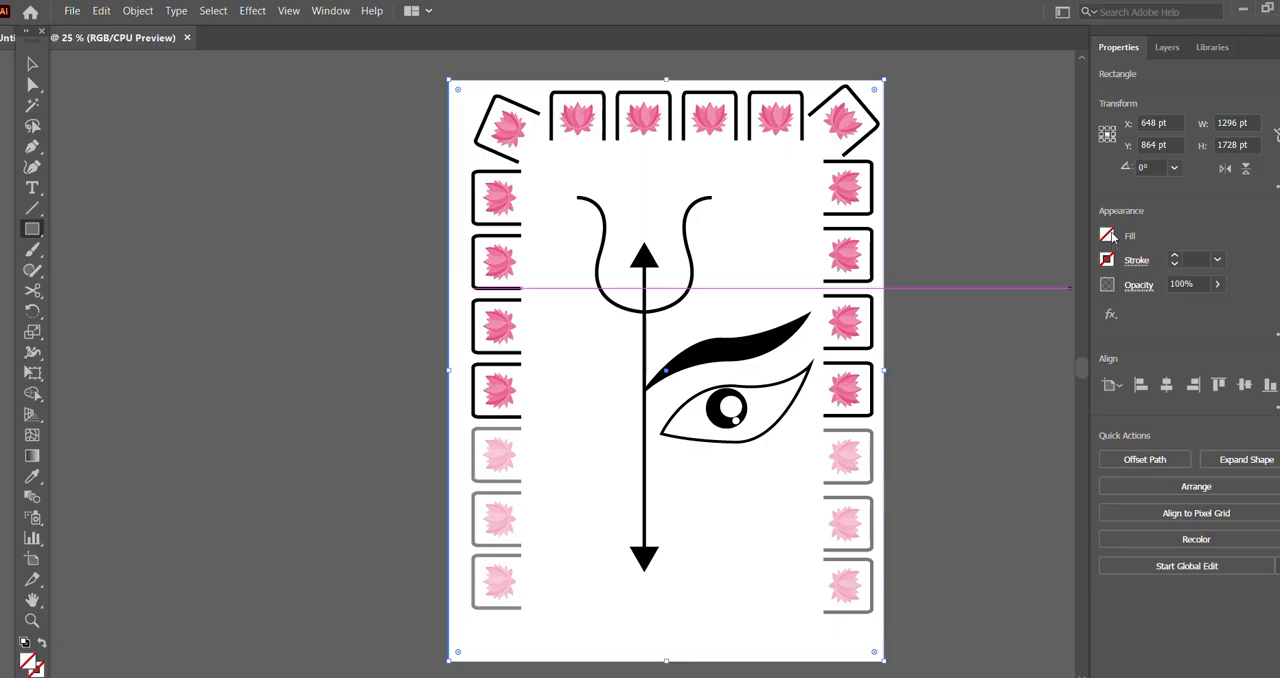
pyautogui.click(33, 457)
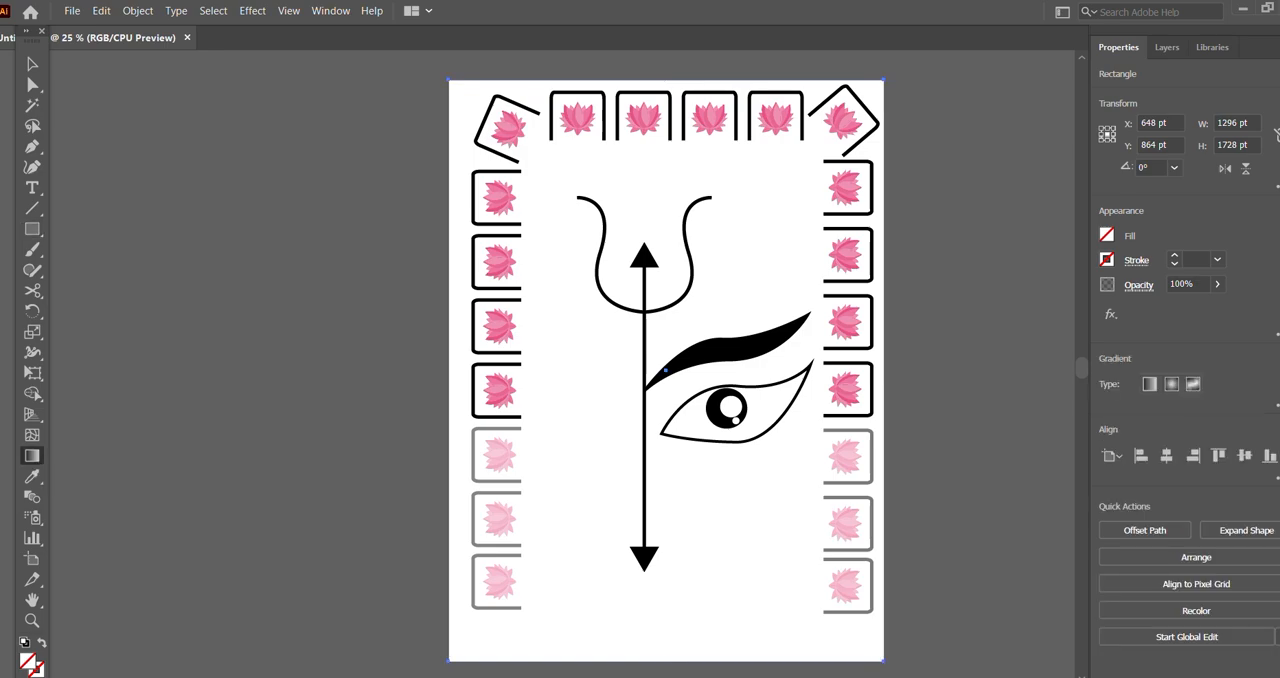
pyautogui.click(1174, 386)
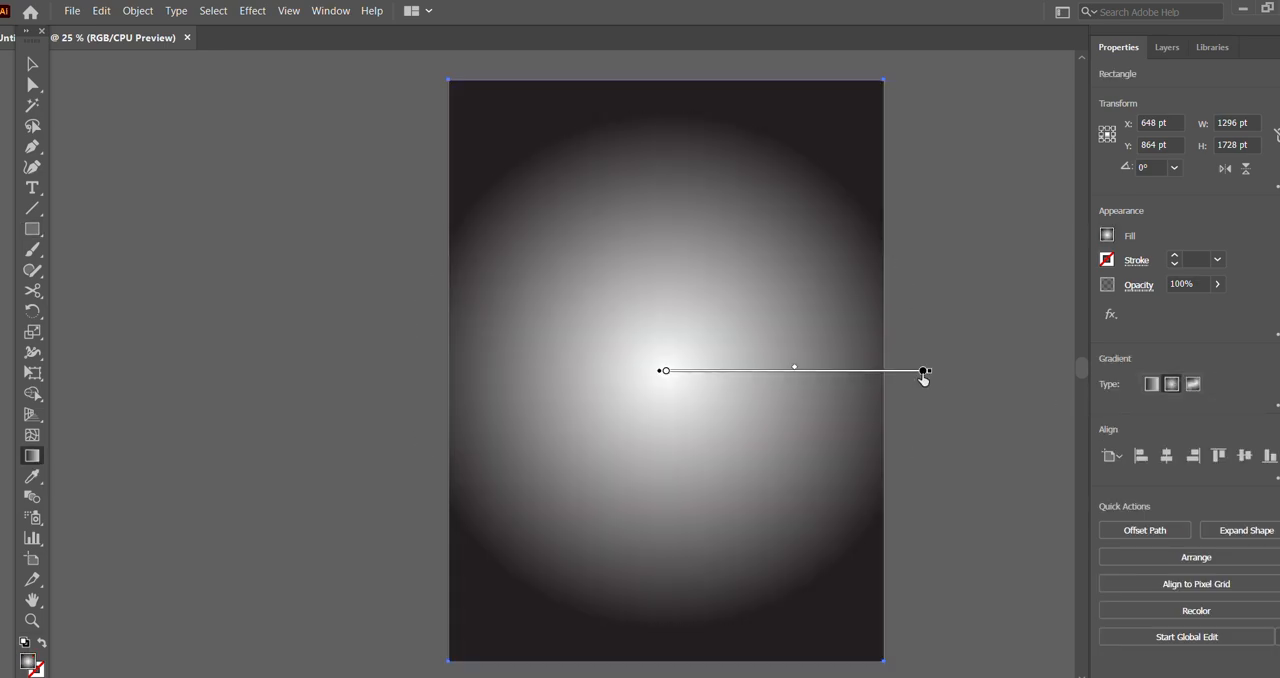
# Step: Move the radial gradient's black outer stop inward to about 76% and recolour it dark blue
pyautogui.moveTo(923, 371)
pyautogui.mouseDown()
pyautogui.moveTo(803, 371)
pyautogui.moveTo(861, 371)
pyautogui.mouseUp()
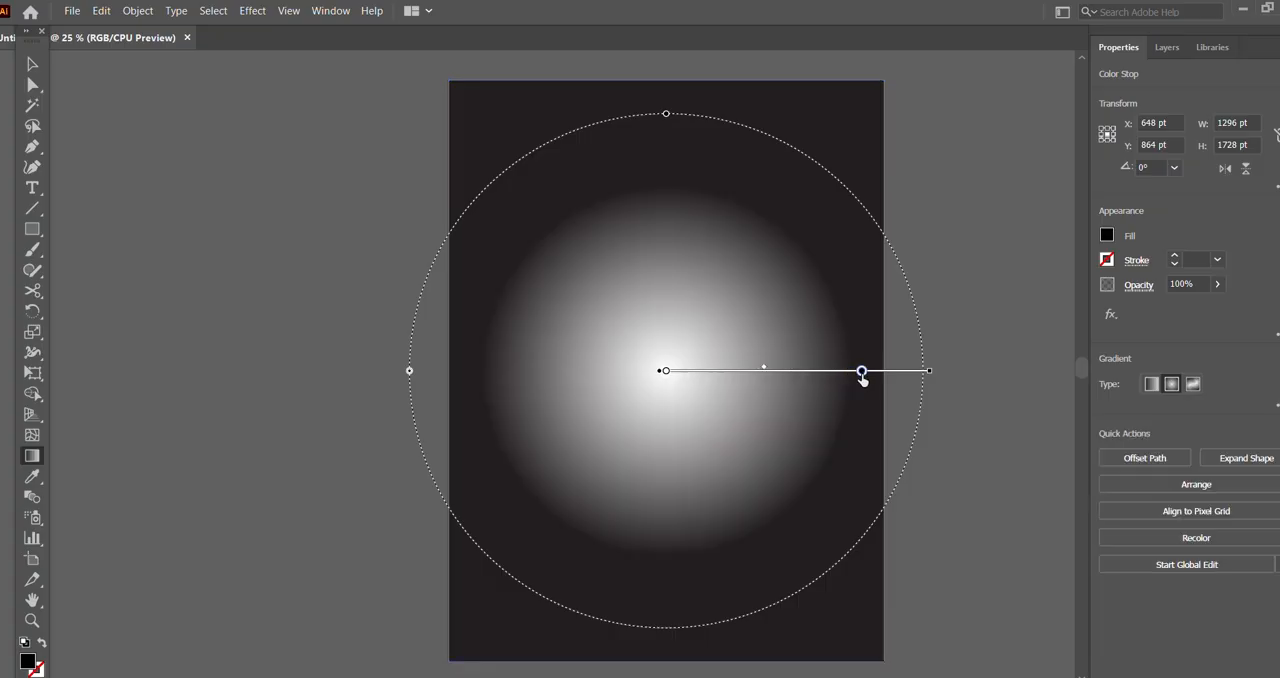
pyautogui.click(666, 372)
pyautogui.moveTo(666, 372)
pyautogui.mouseDown()
pyautogui.moveTo(758, 372)
pyautogui.moveTo(666, 372)
pyautogui.mouseUp()
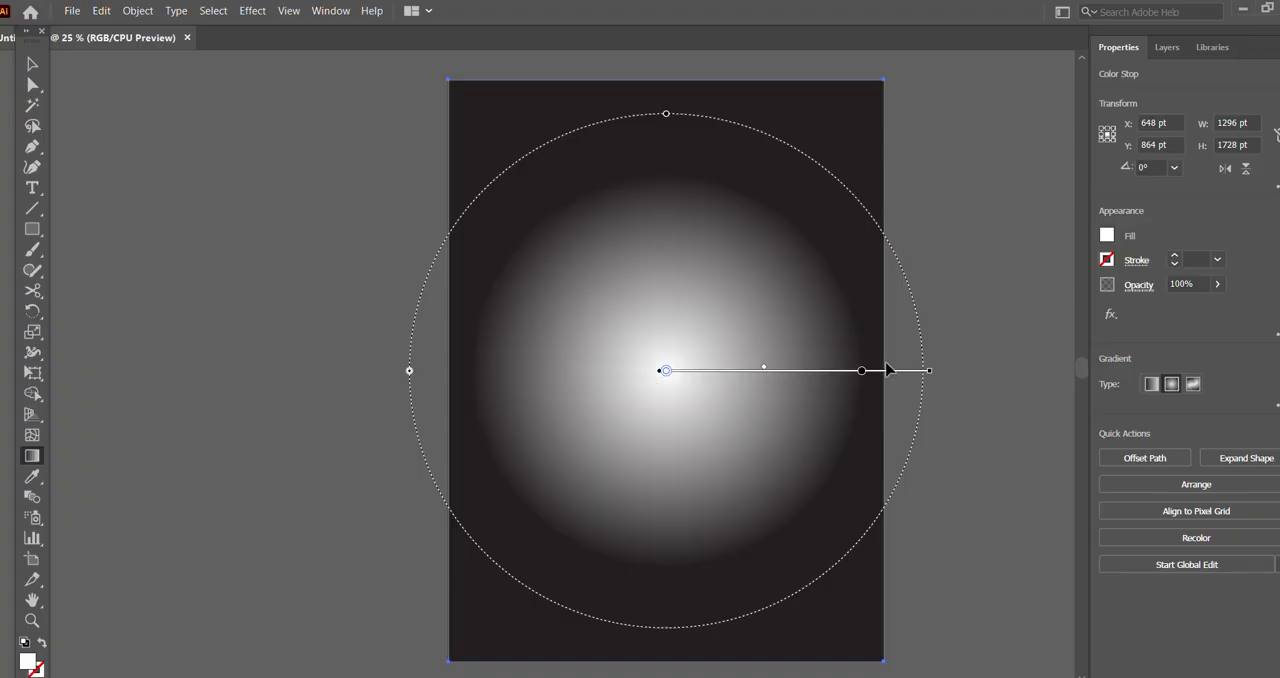
pyautogui.click(862, 372)
pyautogui.doubleClick(862, 372)
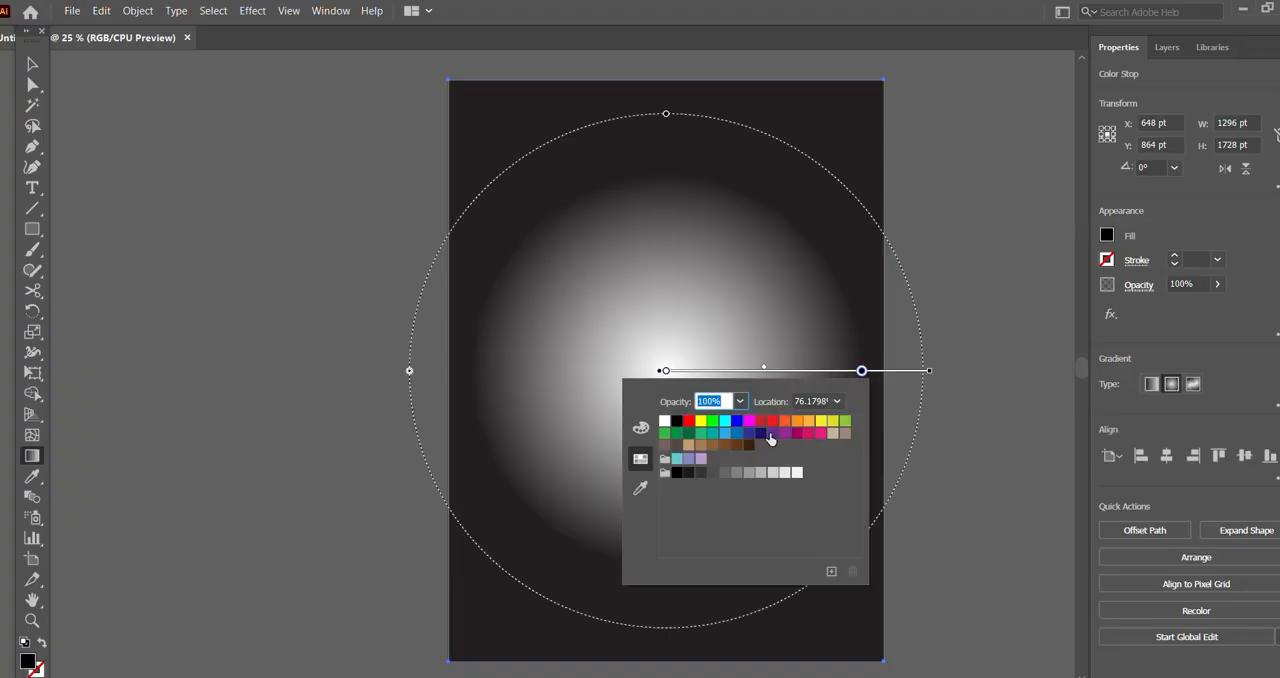
pyautogui.click(761, 434)
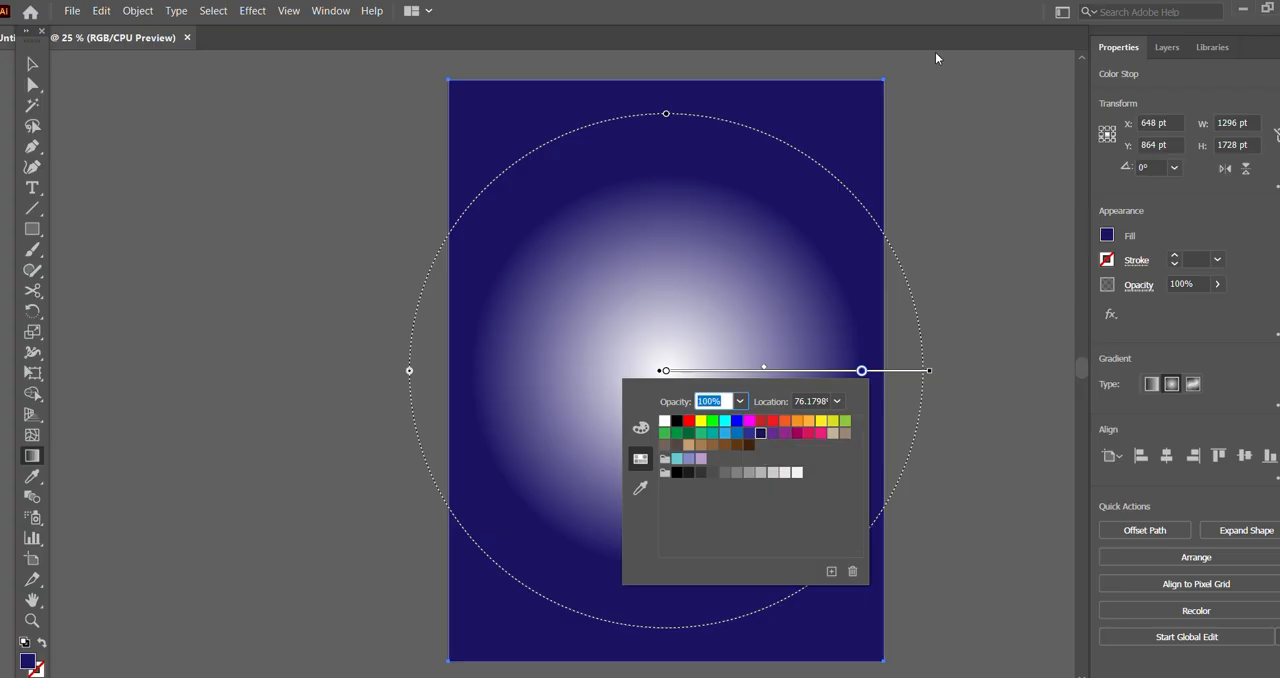
pyautogui.click(919, 21)
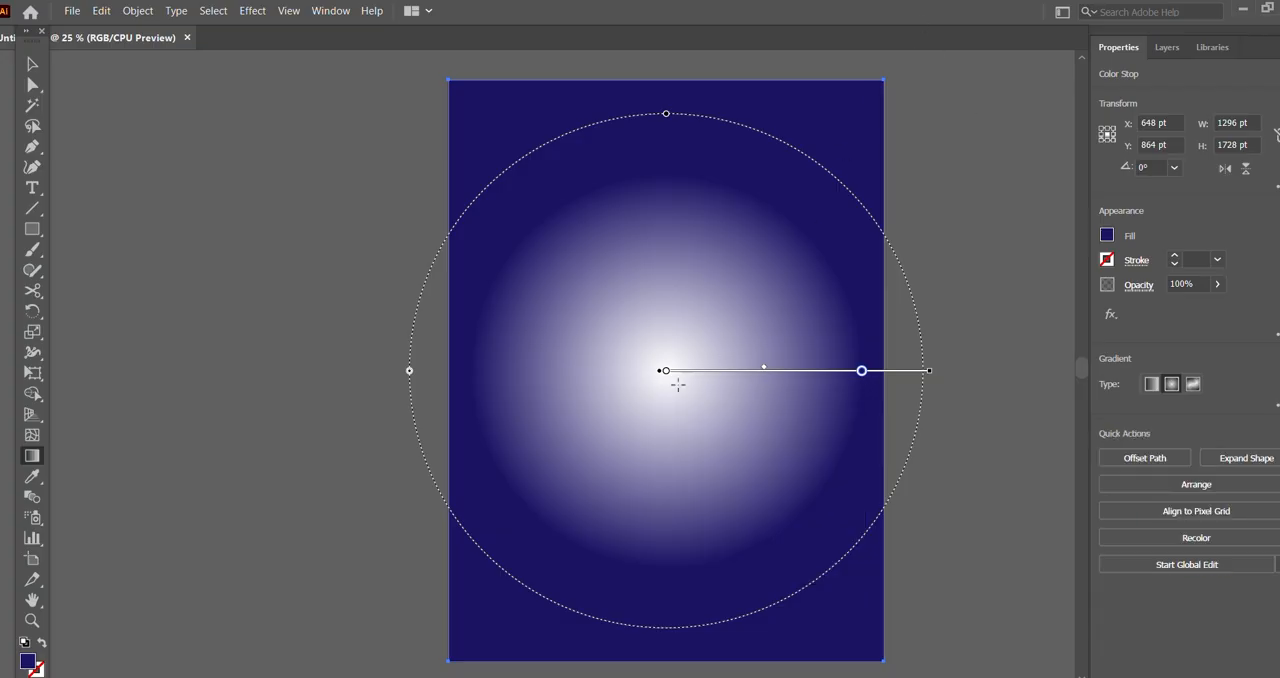
# Step: Reposition the dark blue stop at about three quarters of the gradient's radius, undoing the shift of the white centre stop
pyautogui.moveTo(862, 371); pyautogui.dragTo(711, 371)
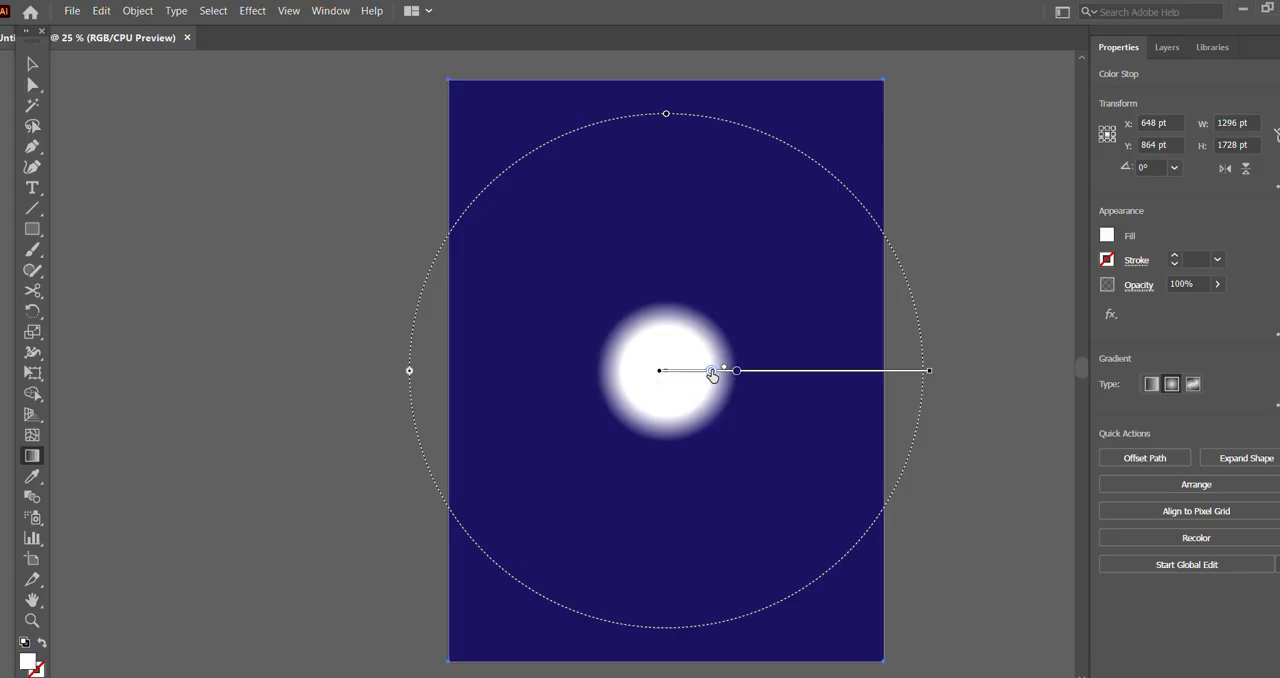
pyautogui.hotkey('ctrl', 'z')
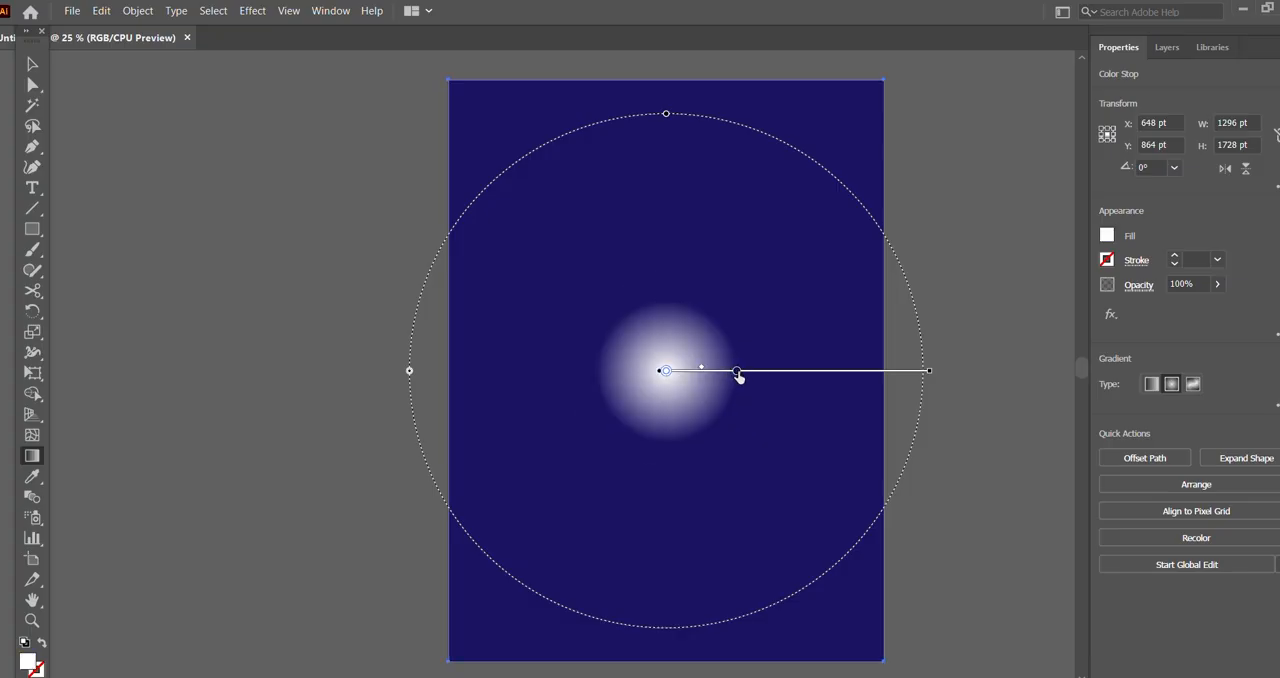
pyautogui.moveTo(737, 371); pyautogui.dragTo(845, 371)
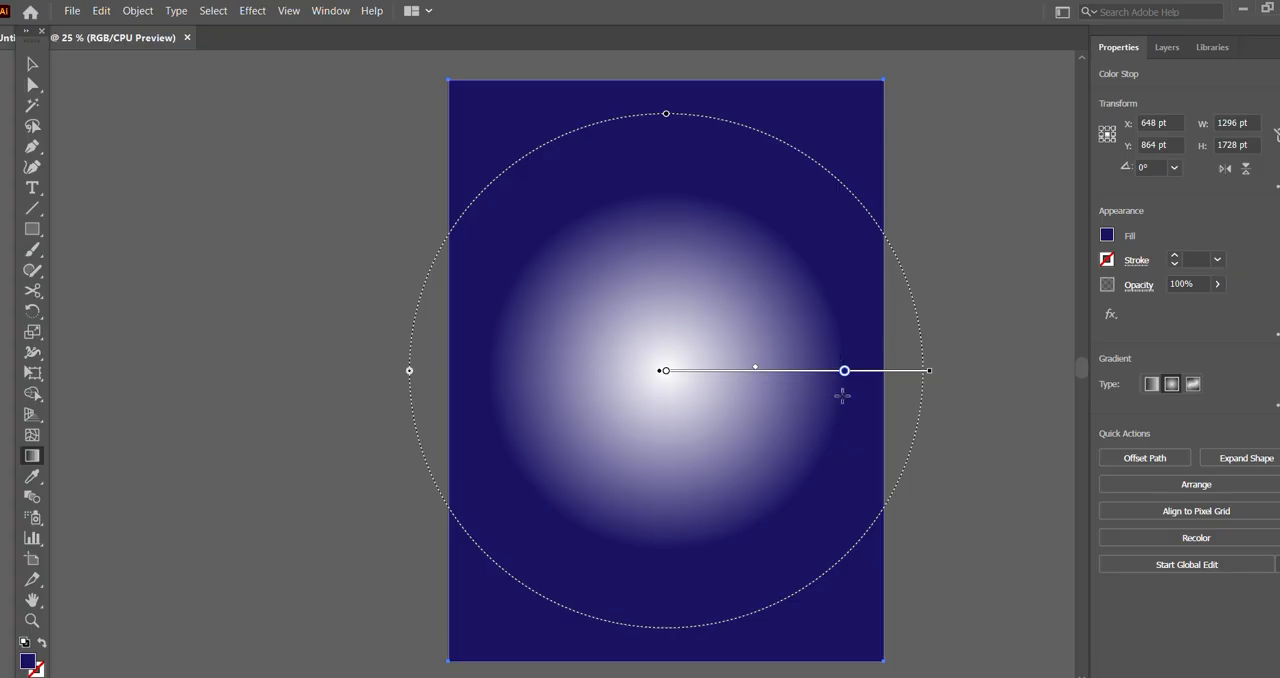
pyautogui.moveTo(846, 372)
pyautogui.mouseDown()
pyautogui.moveTo(820, 373)
pyautogui.moveTo(901, 371)
pyautogui.moveTo(866, 373)
pyautogui.mouseUp()
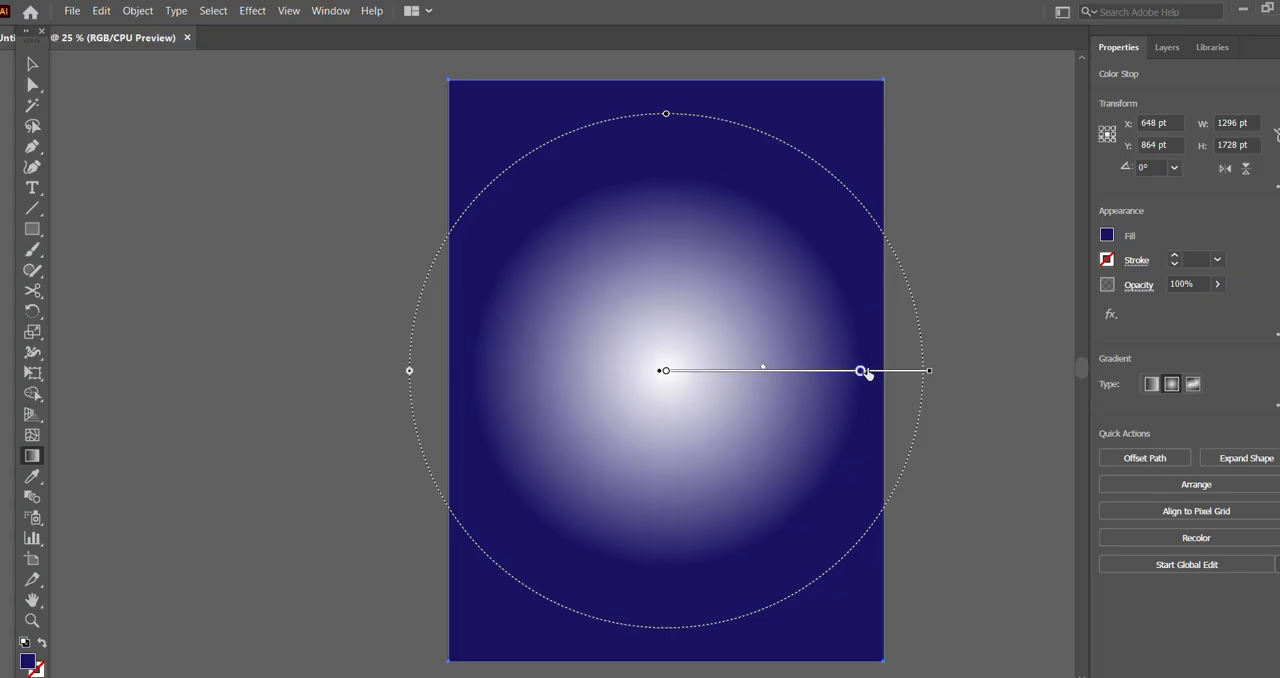
# Step: Recolour the gradient's white centre stop yellow, keep it at 0%, and shift the gradient midpoint slightly inward
pyautogui.click(665, 371)
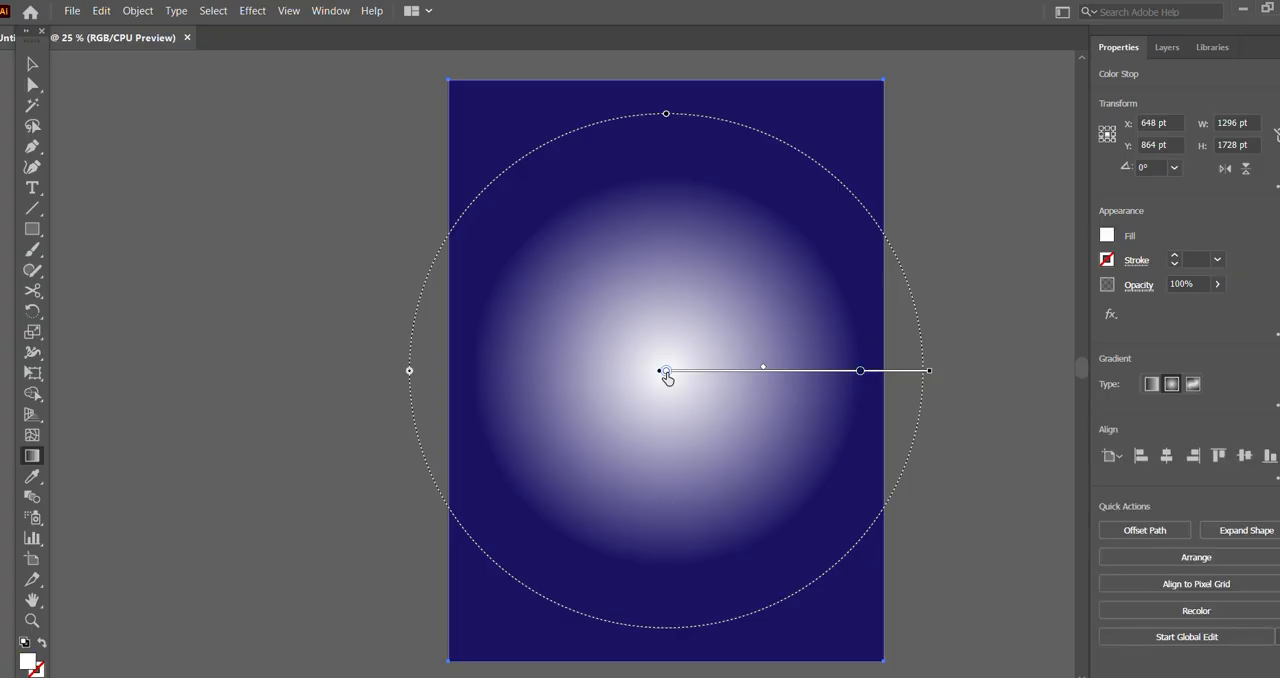
pyautogui.doubleClick(666, 372)
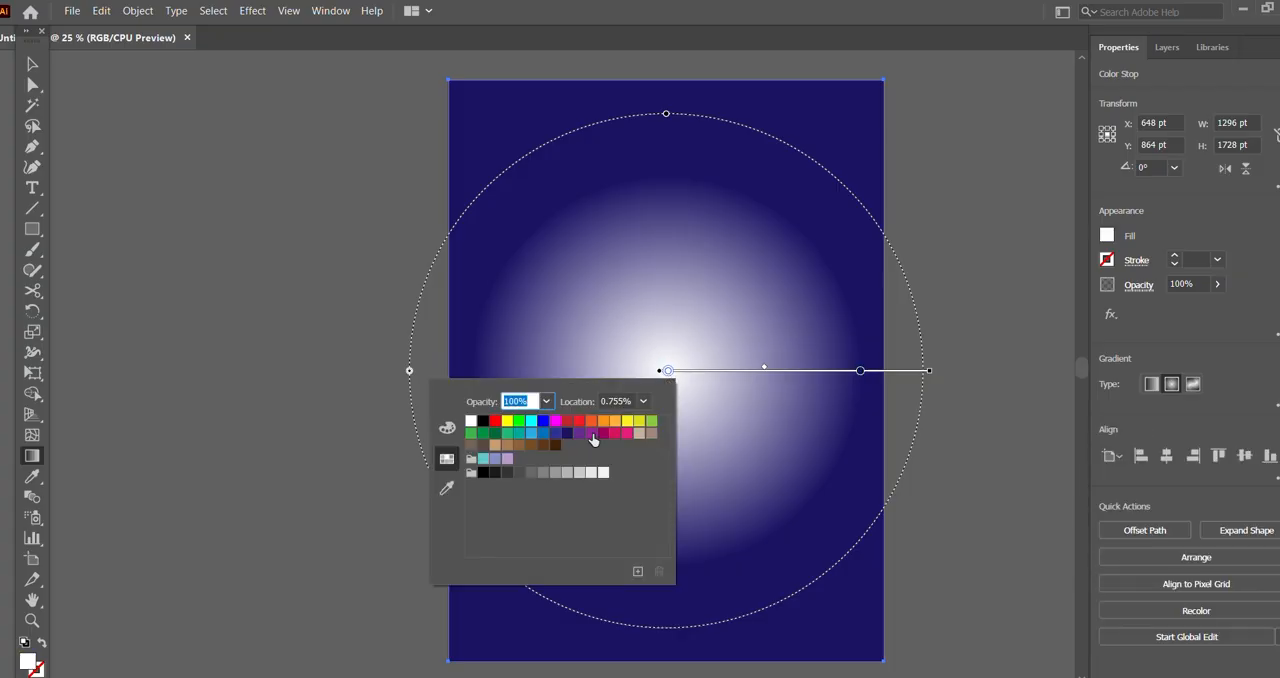
pyautogui.click(507, 422)
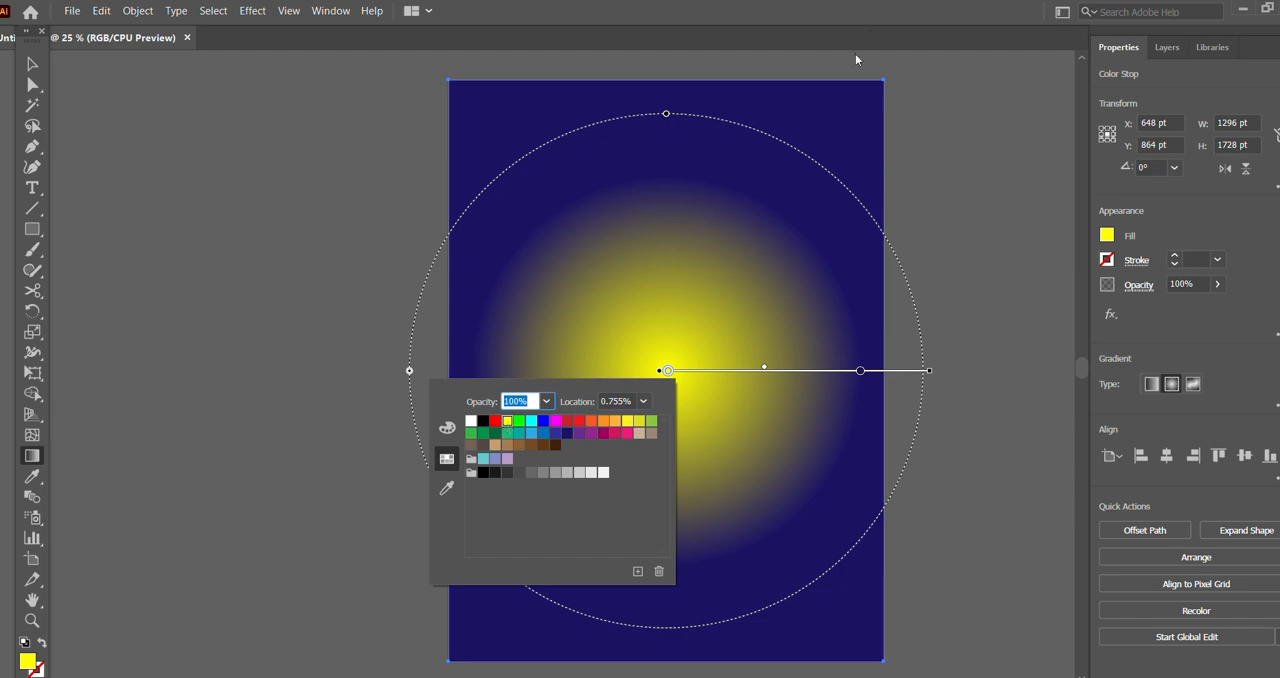
pyautogui.click(880, 21)
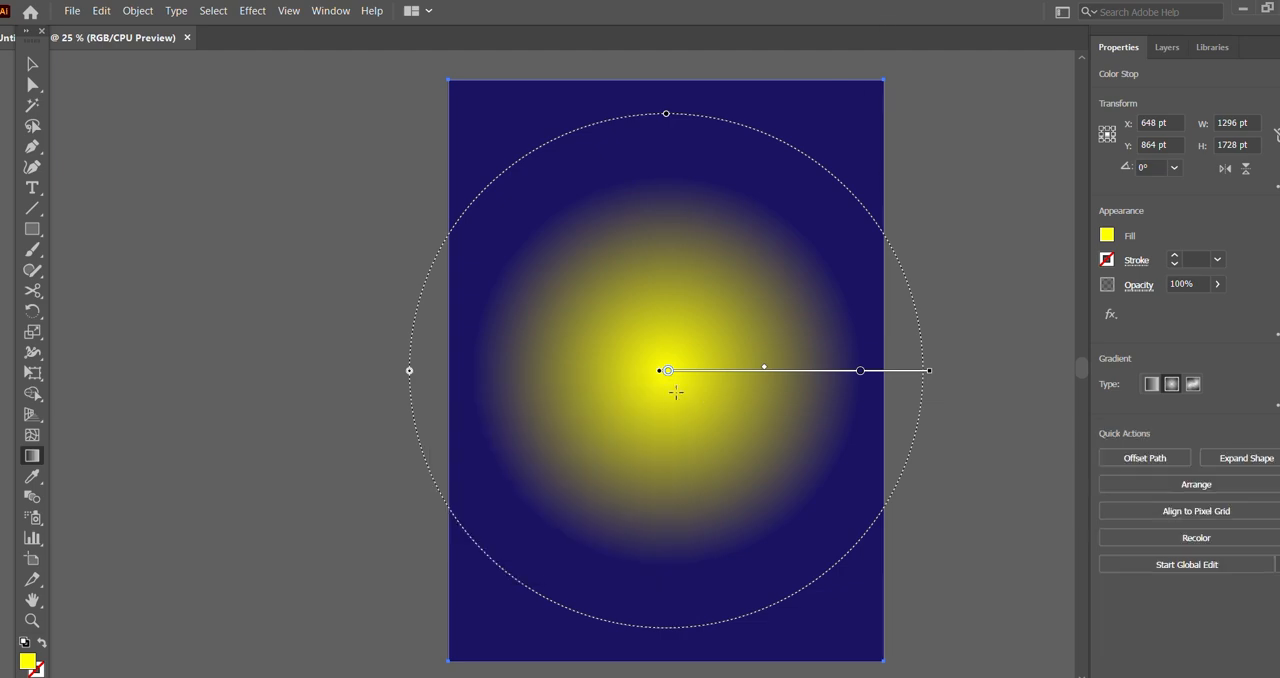
pyautogui.moveTo(668, 371)
pyautogui.mouseDown()
pyautogui.moveTo(731, 372)
pyautogui.moveTo(666, 371)
pyautogui.mouseUp()
pyautogui.moveTo(765, 370)
pyautogui.mouseDown()
pyautogui.moveTo(718, 372)
pyautogui.moveTo(751, 372)
pyautogui.mouseUp()
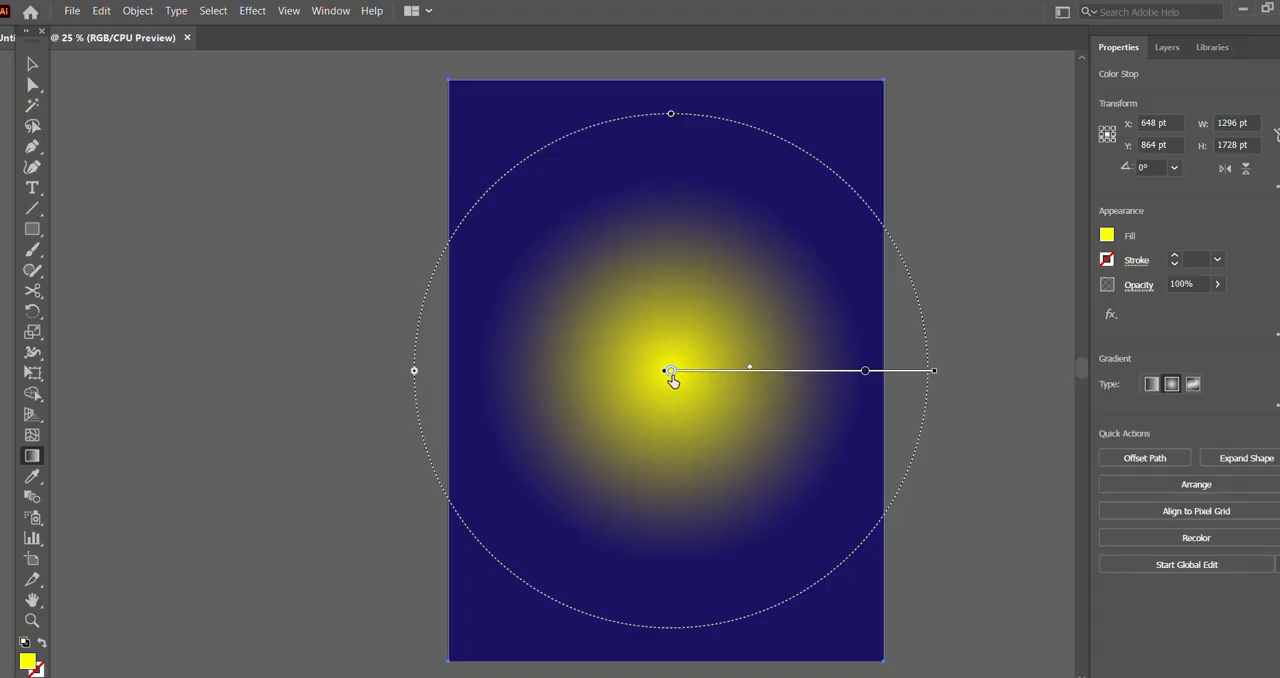
# Step: Set the gradient's centre stop to orange-yellow FFC821 (RGB 255, 200, 33) and tighten the glow around the centre
pyautogui.doubleClick(670, 371)
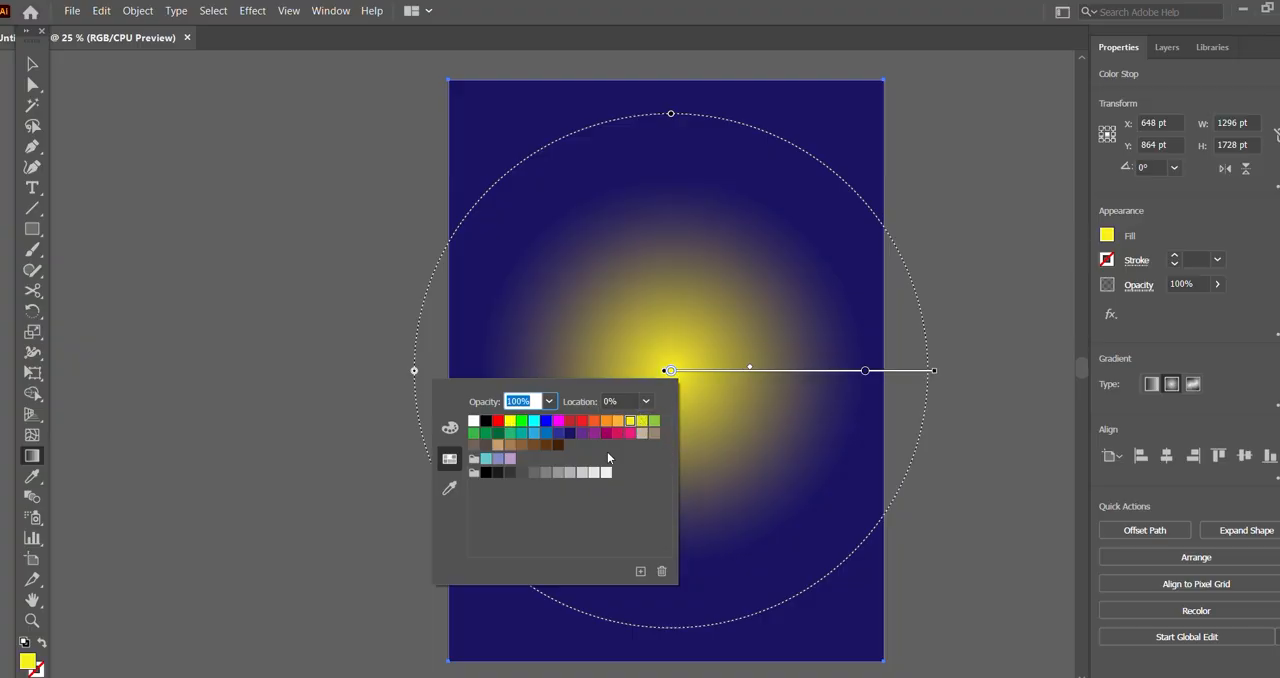
pyautogui.click(449, 427)
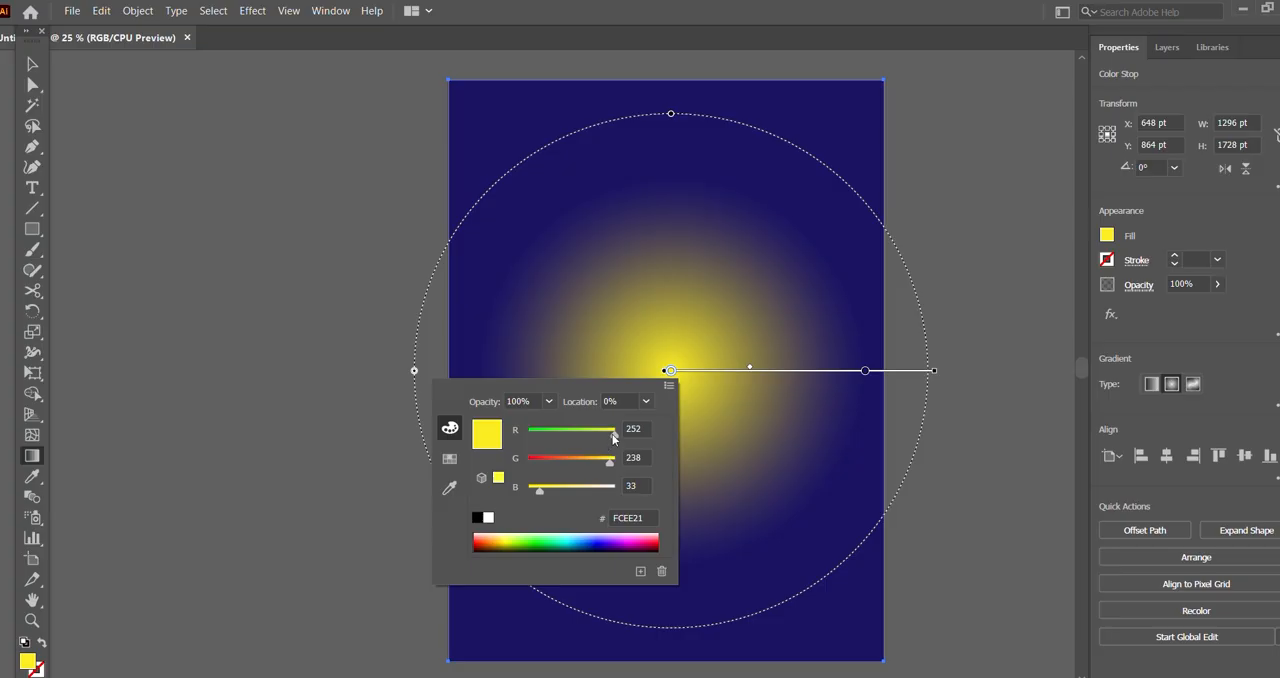
pyautogui.moveTo(614, 437); pyautogui.dragTo(599, 466)
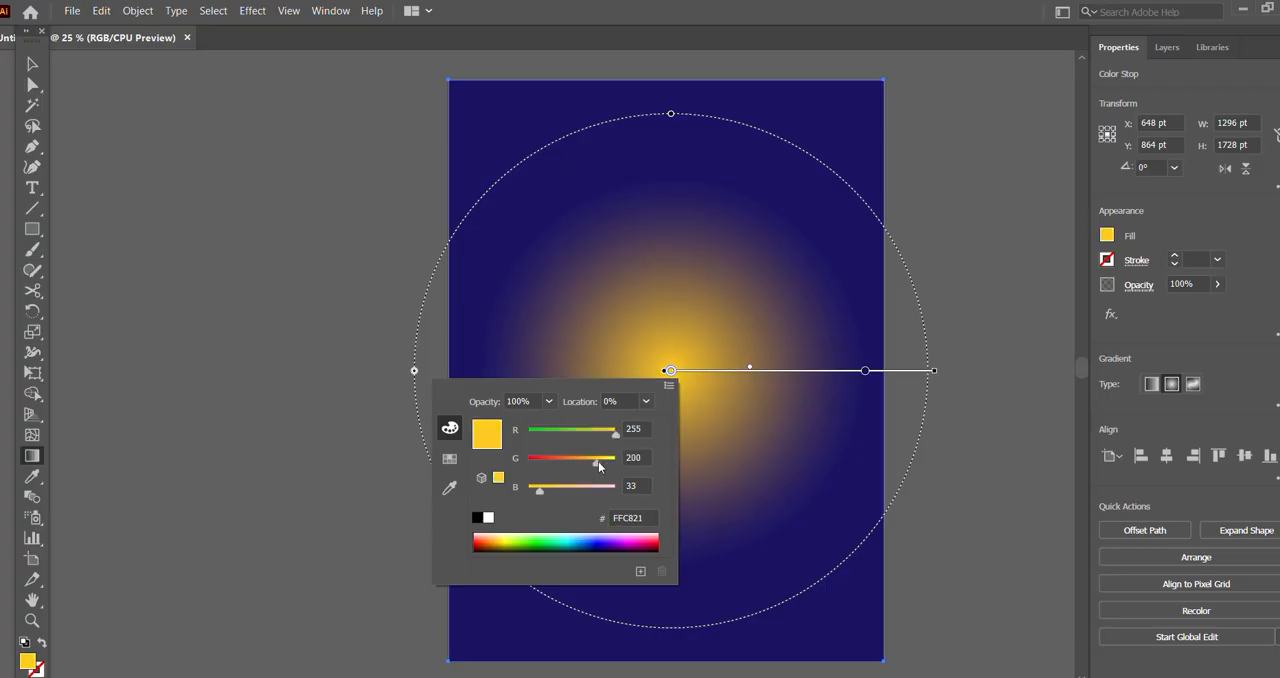
pyautogui.click(943, 20)
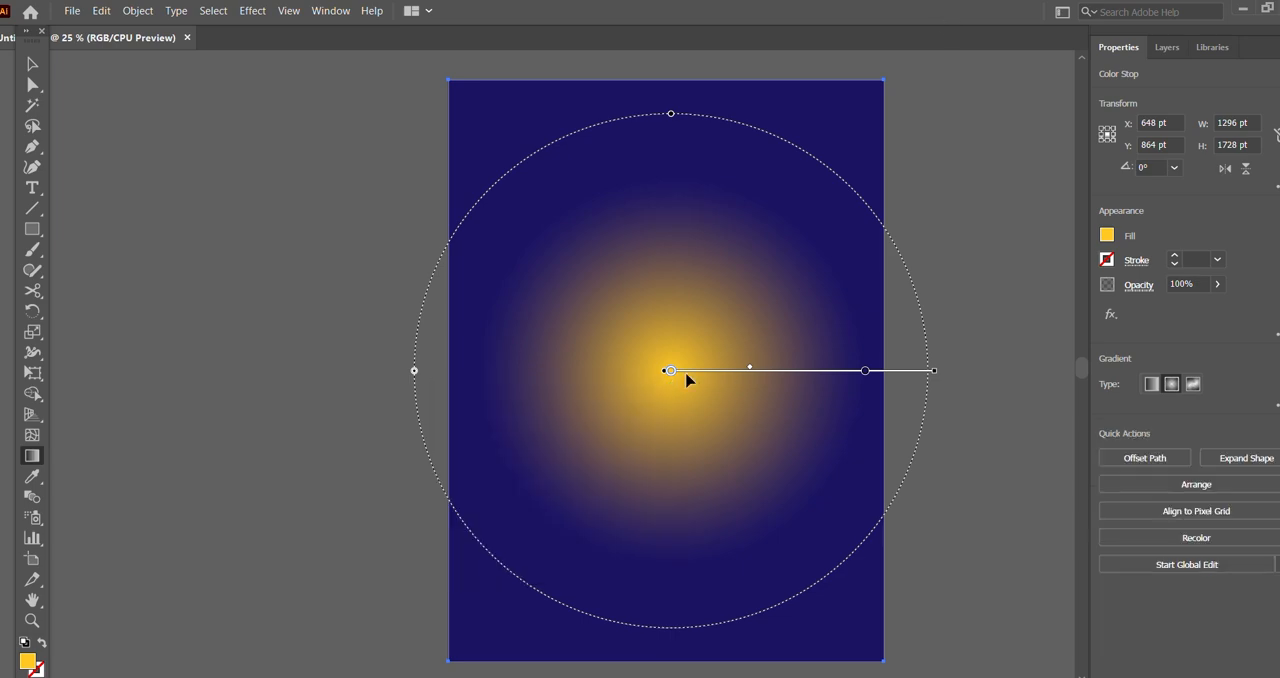
pyautogui.moveTo(866, 372)
pyautogui.mouseDown()
pyautogui.moveTo(806, 374)
pyautogui.moveTo(860, 374)
pyautogui.mouseUp()
pyautogui.moveTo(756, 371)
pyautogui.mouseDown()
pyautogui.moveTo(815, 371)
pyautogui.moveTo(678, 375)
pyautogui.mouseUp()
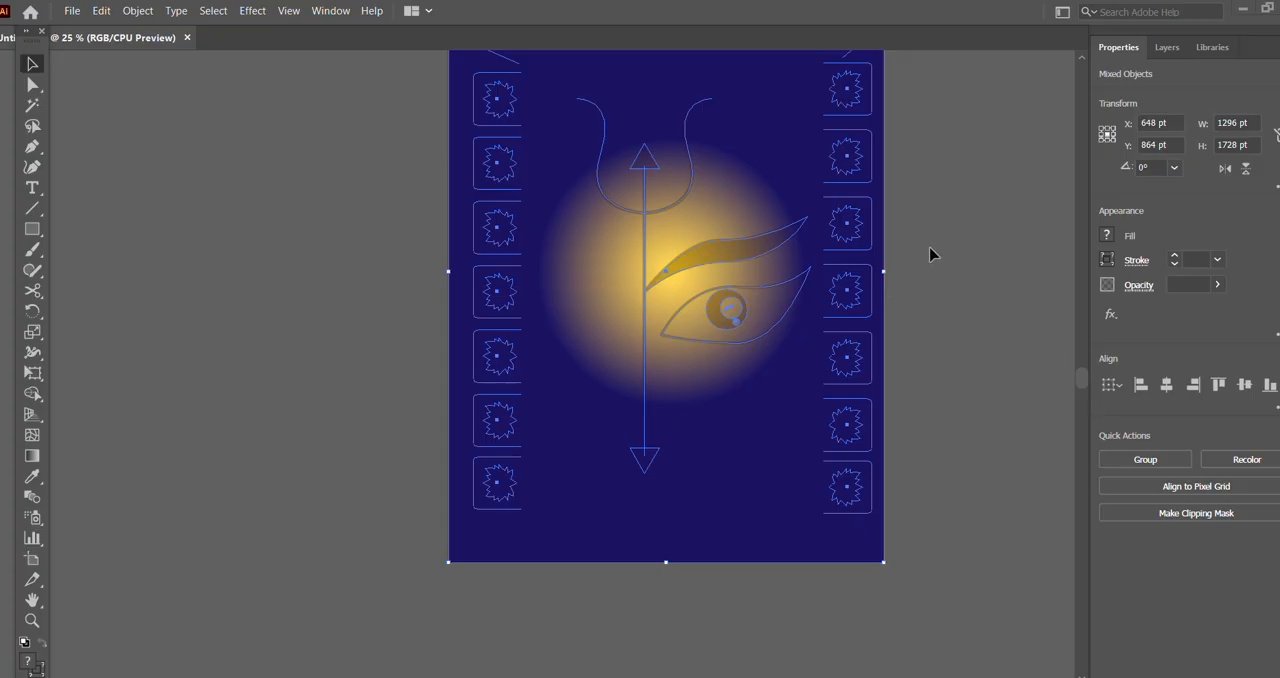
# Step: Try to restack all selected objects together, sending them back and backward and bringing them to the front and forward
pyautogui.scroll(3, 931, 251)
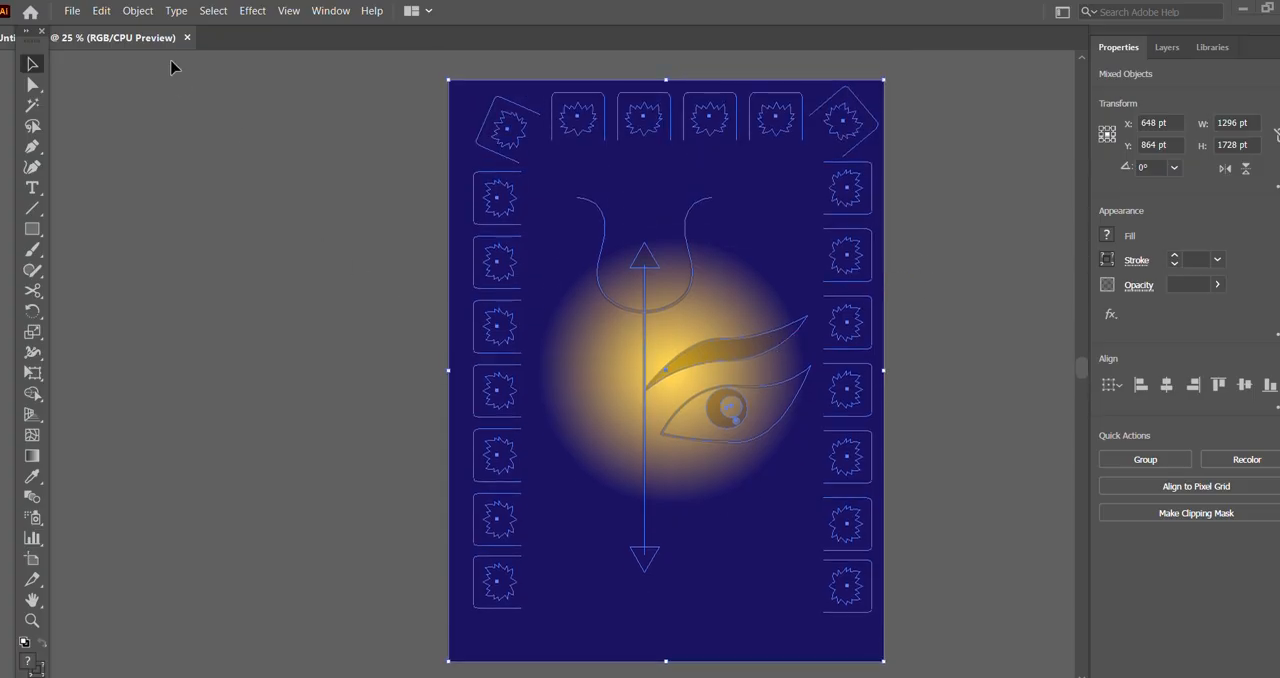
pyautogui.click(147, 12)
pyautogui.moveTo(230, 46)
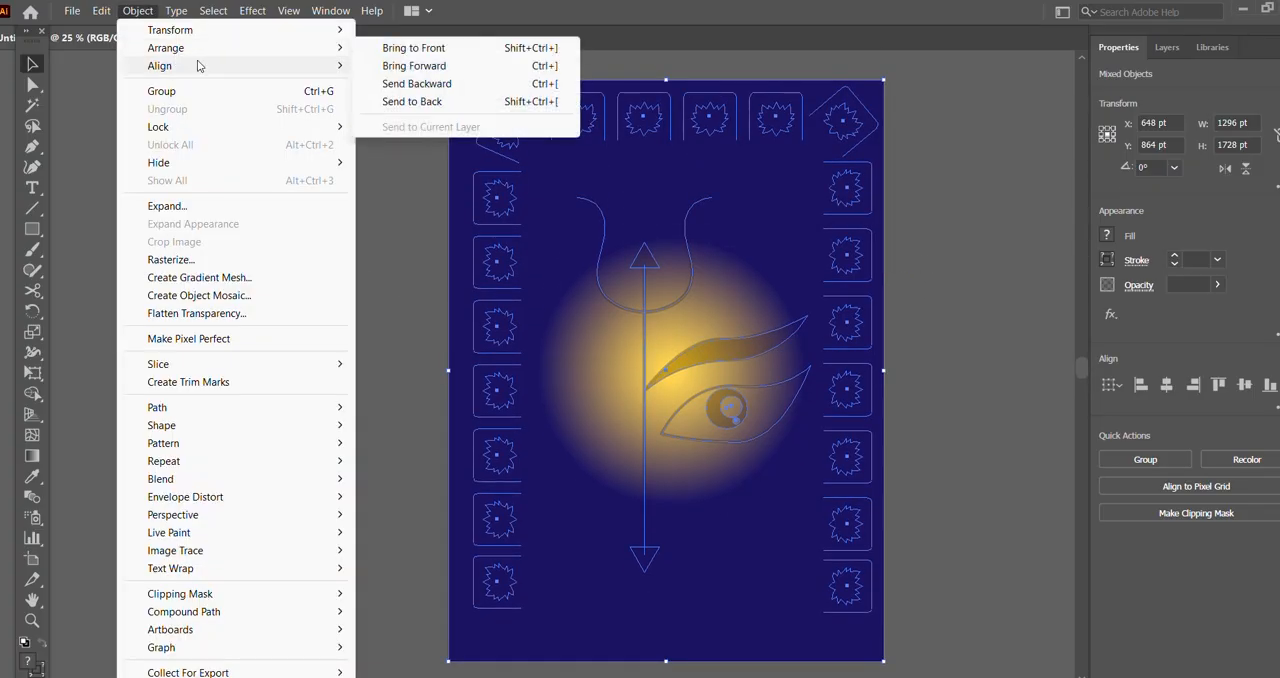
pyautogui.click(445, 103)
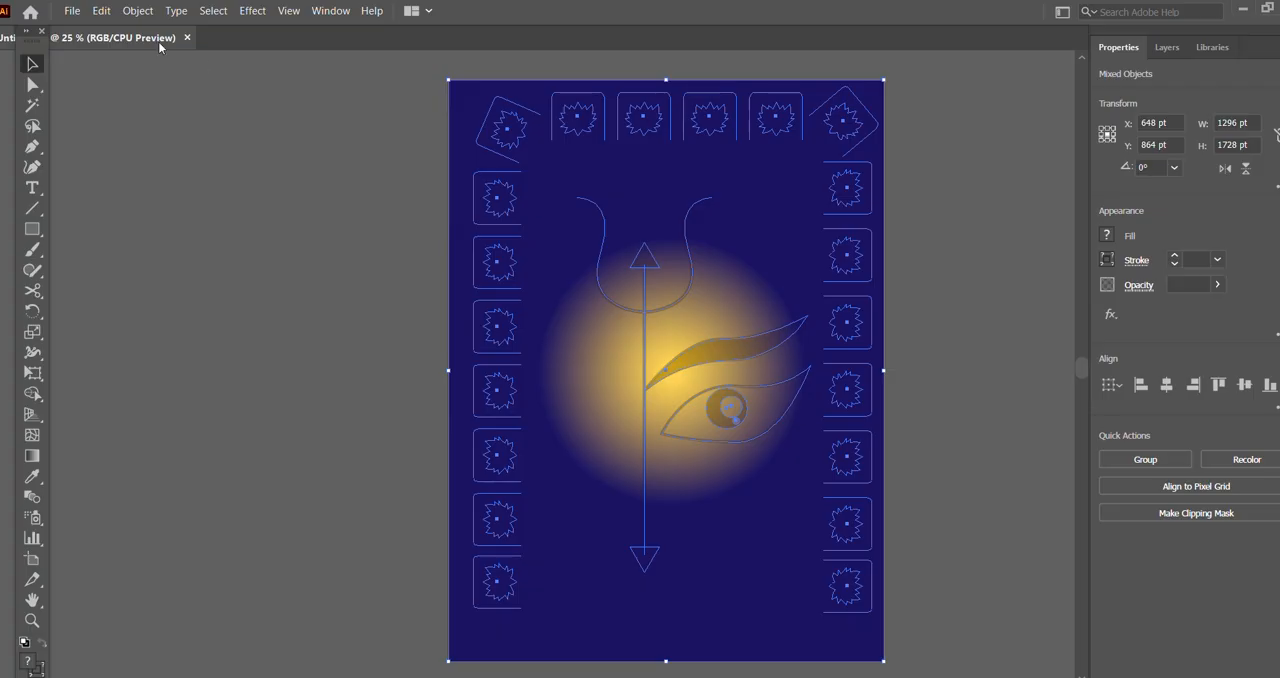
pyautogui.click(137, 10)
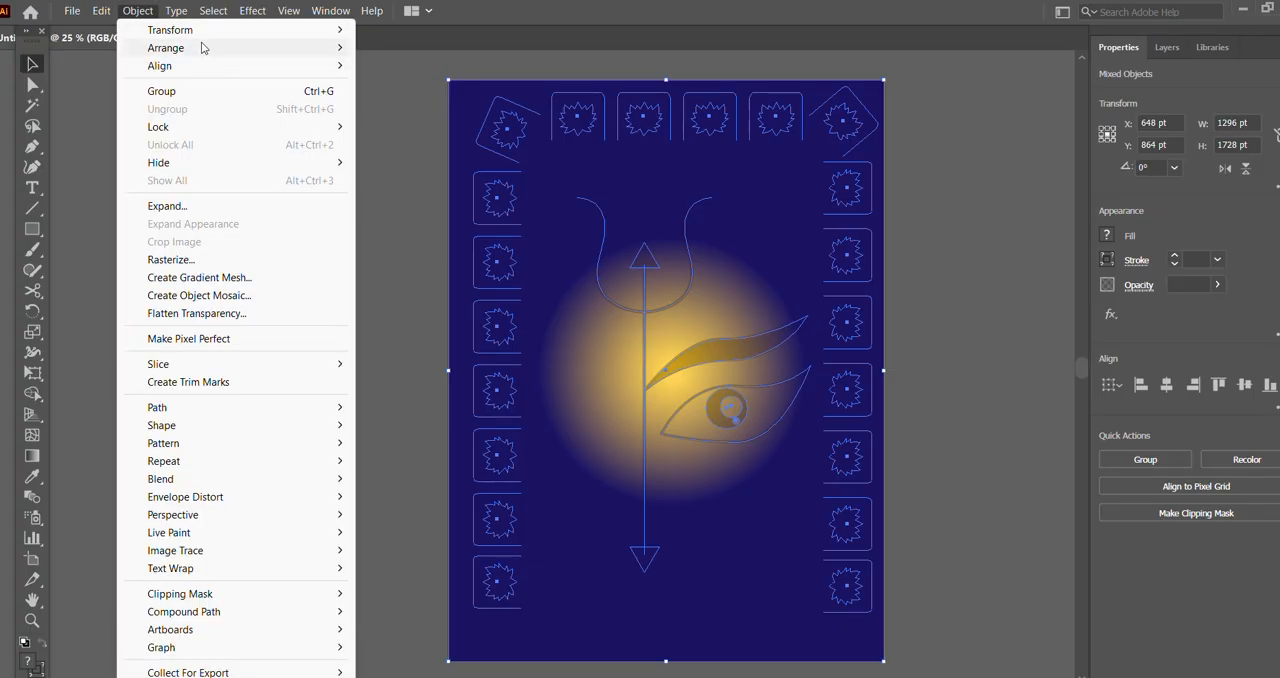
pyautogui.moveTo(204, 52)
pyautogui.click(414, 84)
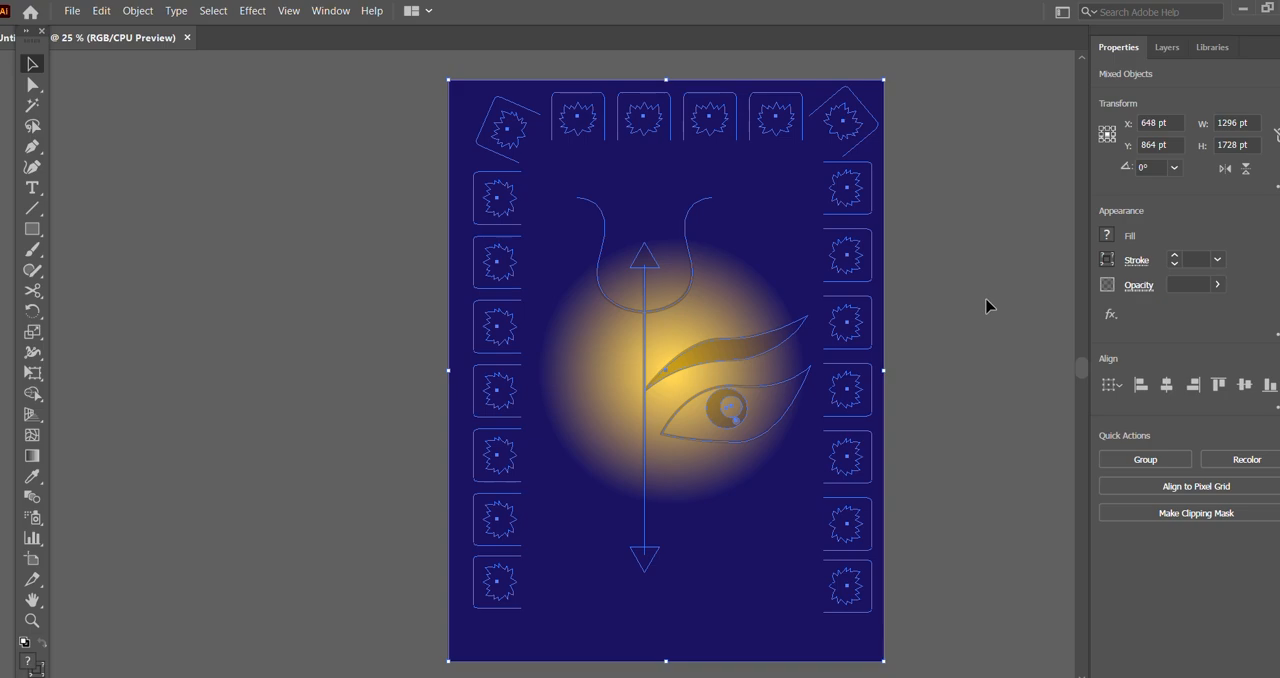
pyautogui.click(140, 12)
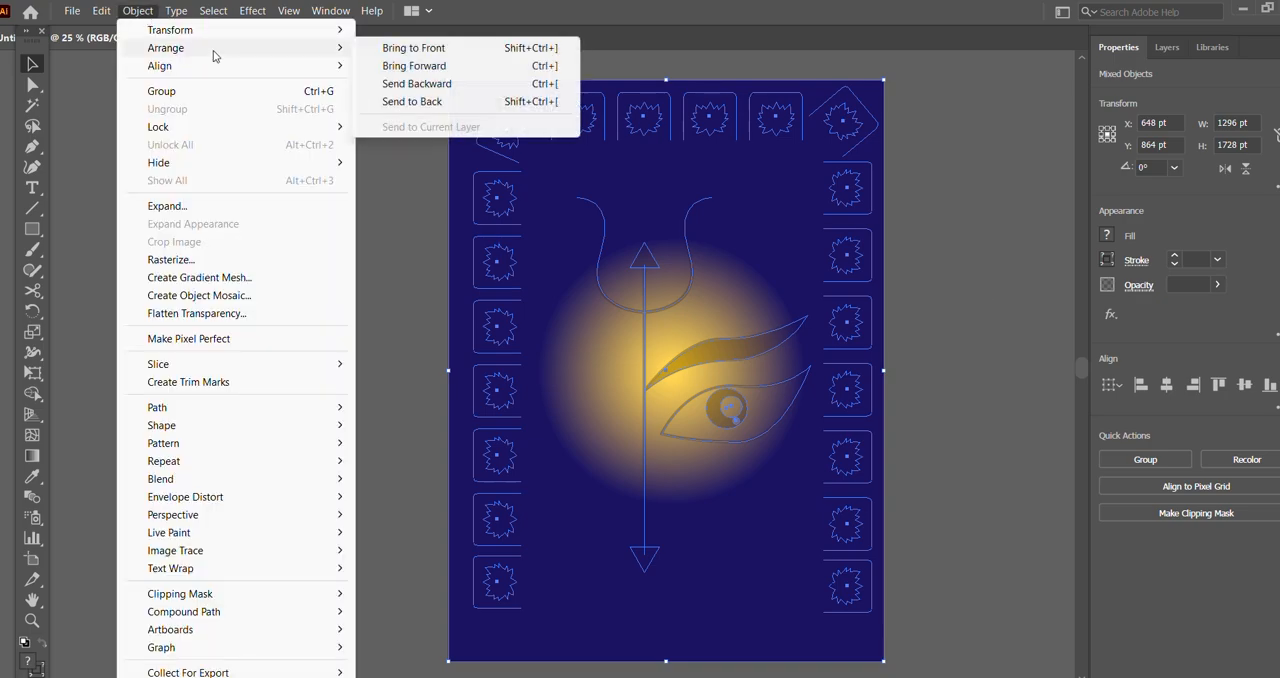
pyautogui.click(540, 48)
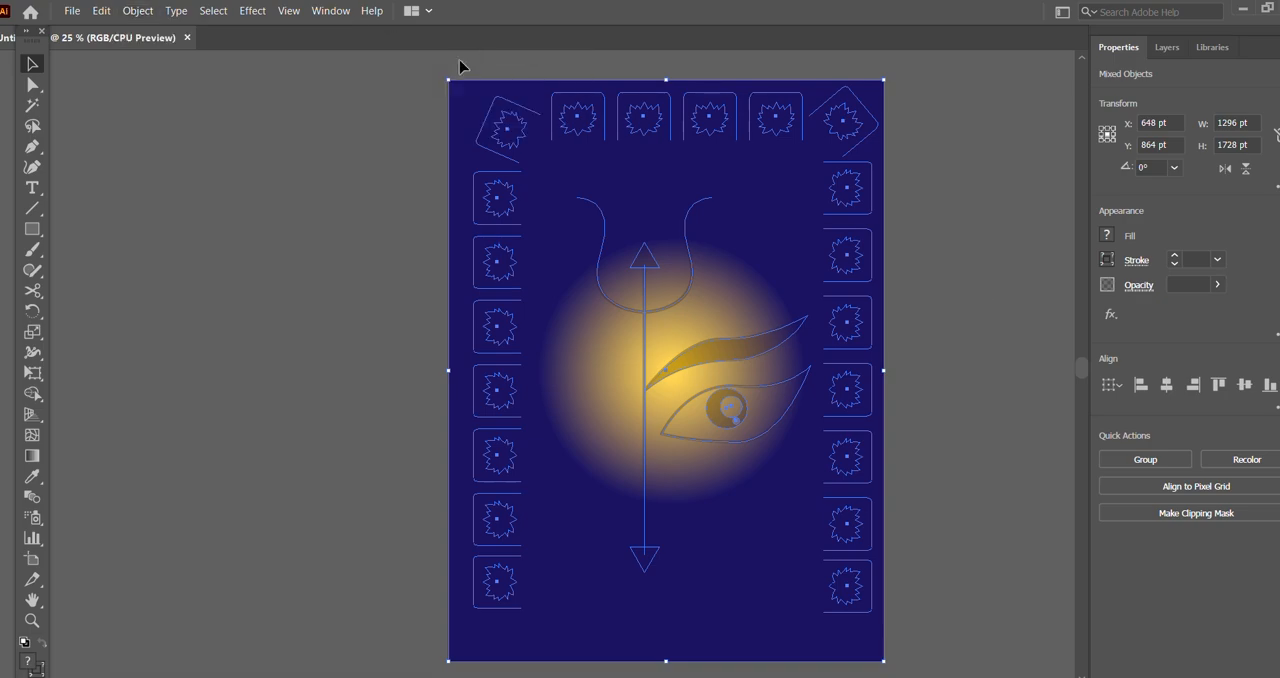
pyautogui.click(140, 12)
pyautogui.moveTo(172, 48)
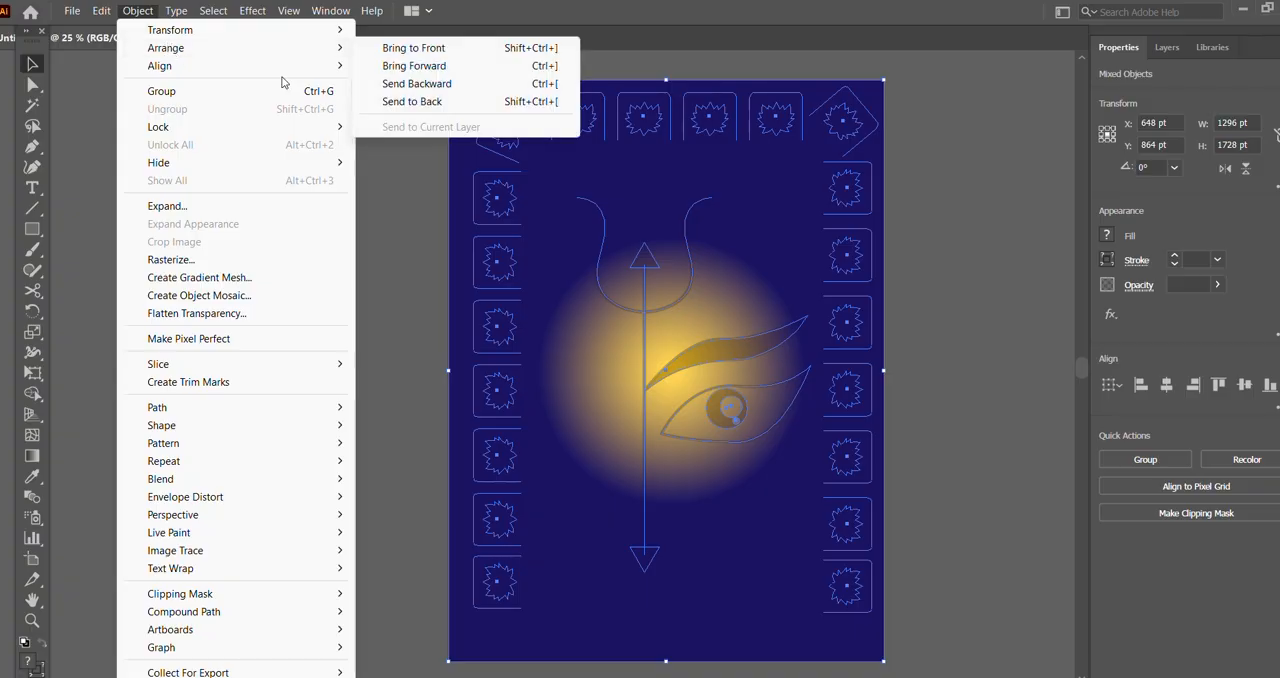
pyautogui.click(434, 72)
pyautogui.click(940, 210)
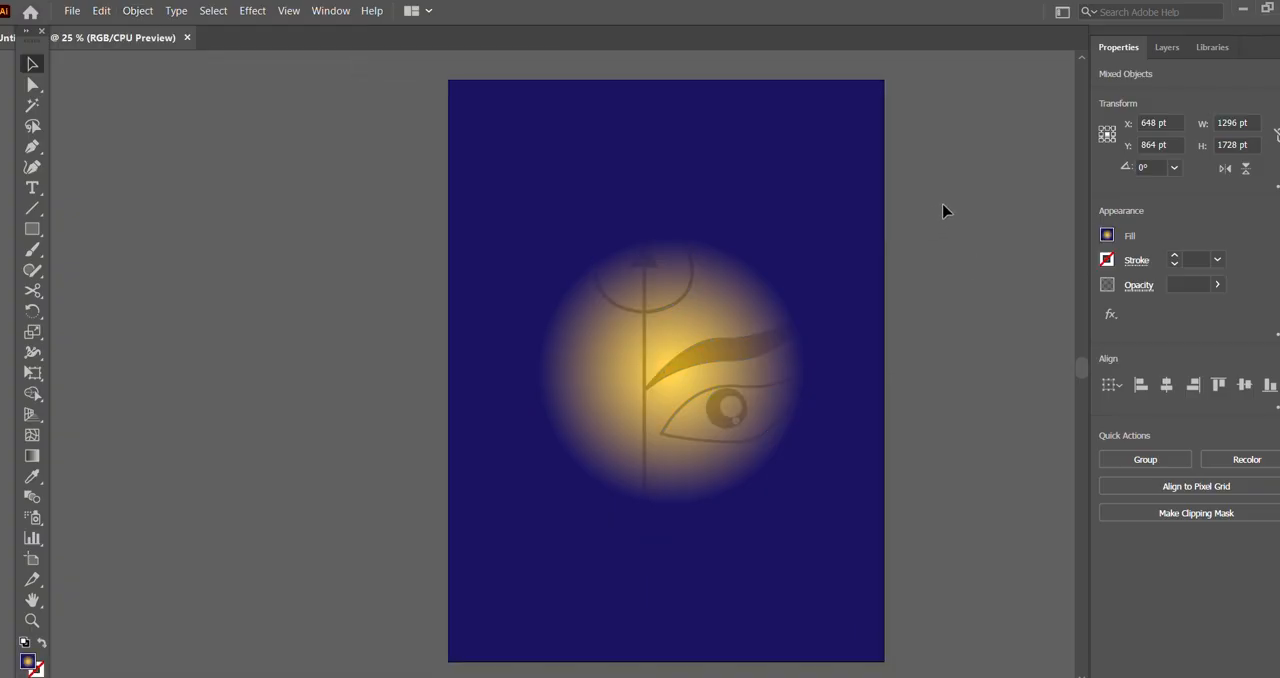
# Step: Send only the gradient background rectangle to the back, behind the trident, eye and lotus border
pyautogui.click(830, 192)
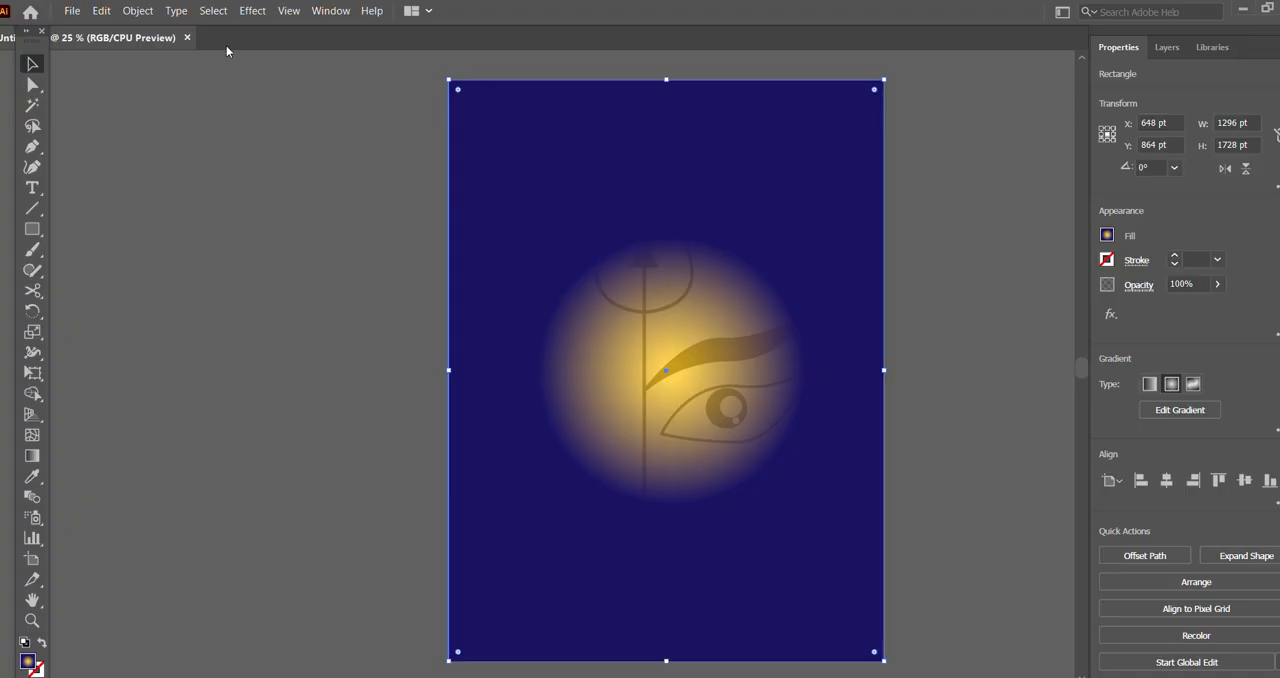
pyautogui.click(139, 11)
pyautogui.moveTo(163, 50)
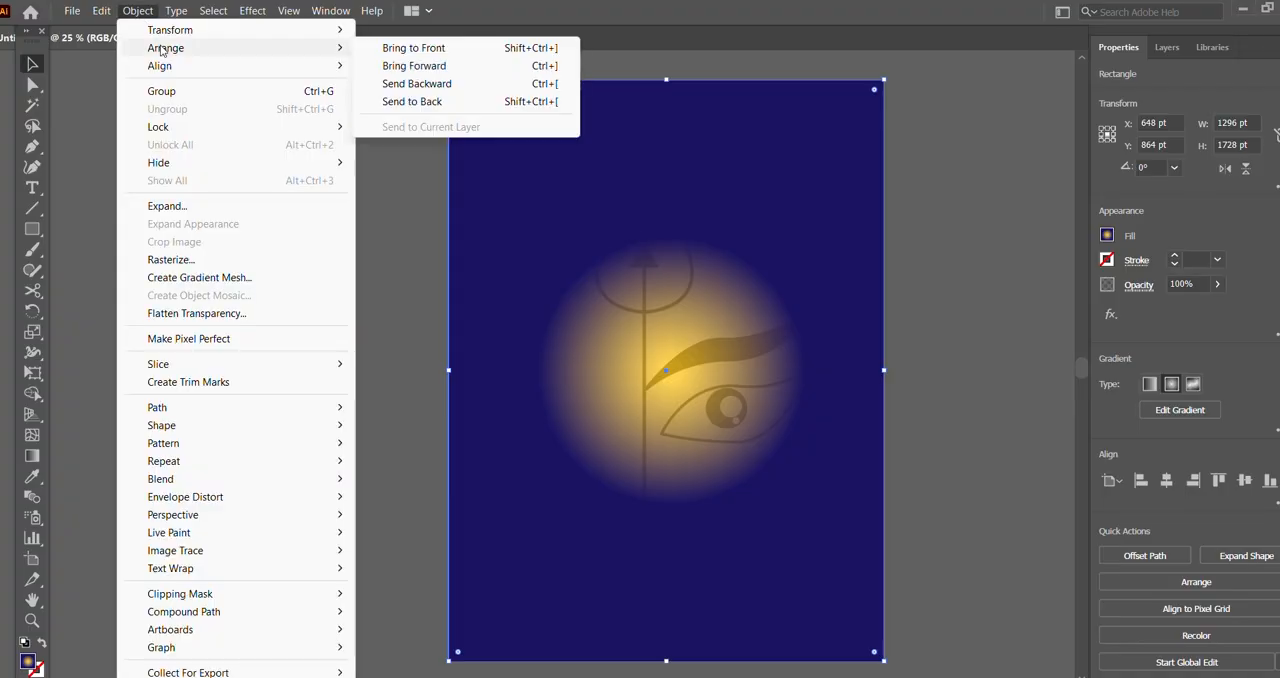
pyautogui.click(411, 102)
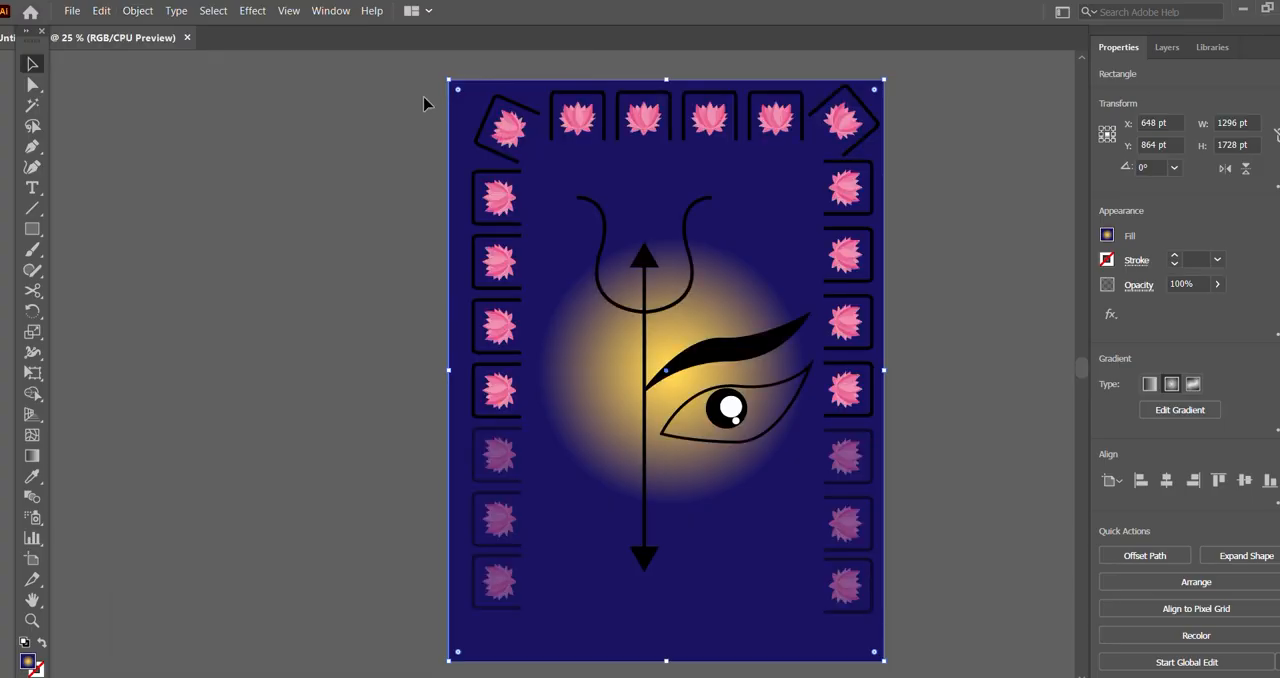
pyautogui.click(986, 228)
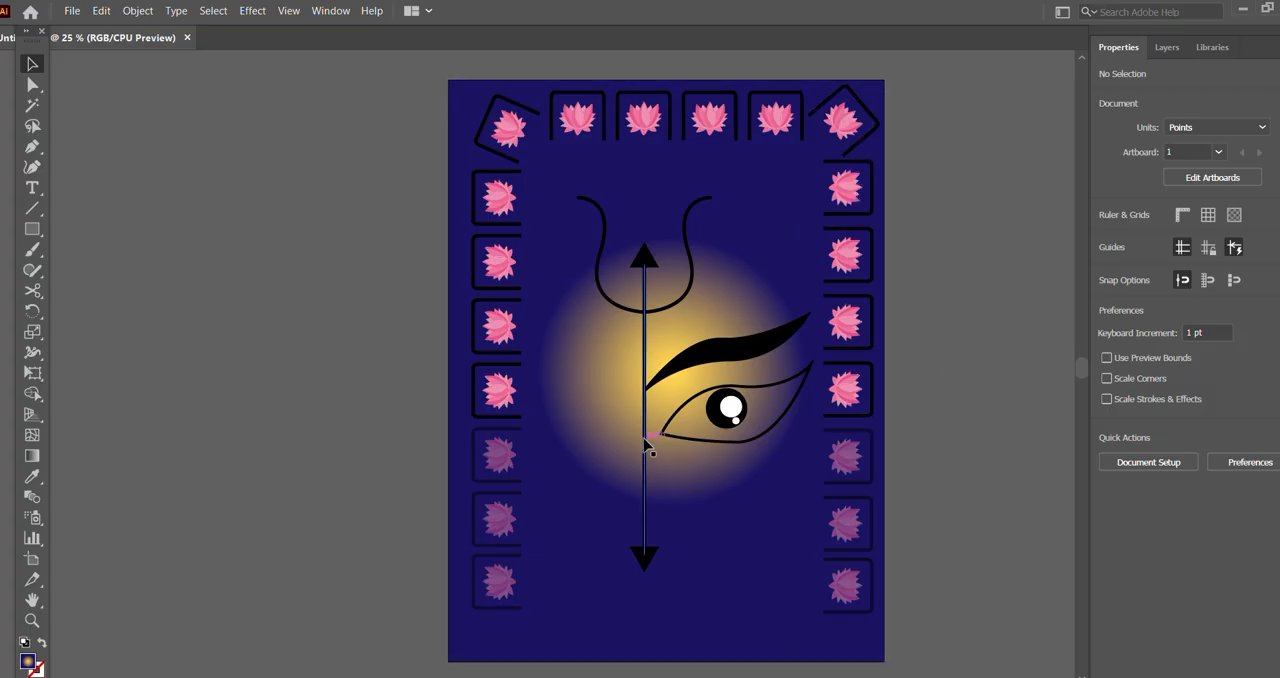
# Step: Recolour the strokes of all the lotus frames along both sides and the top of the border white
pyautogui.click(512, 171)
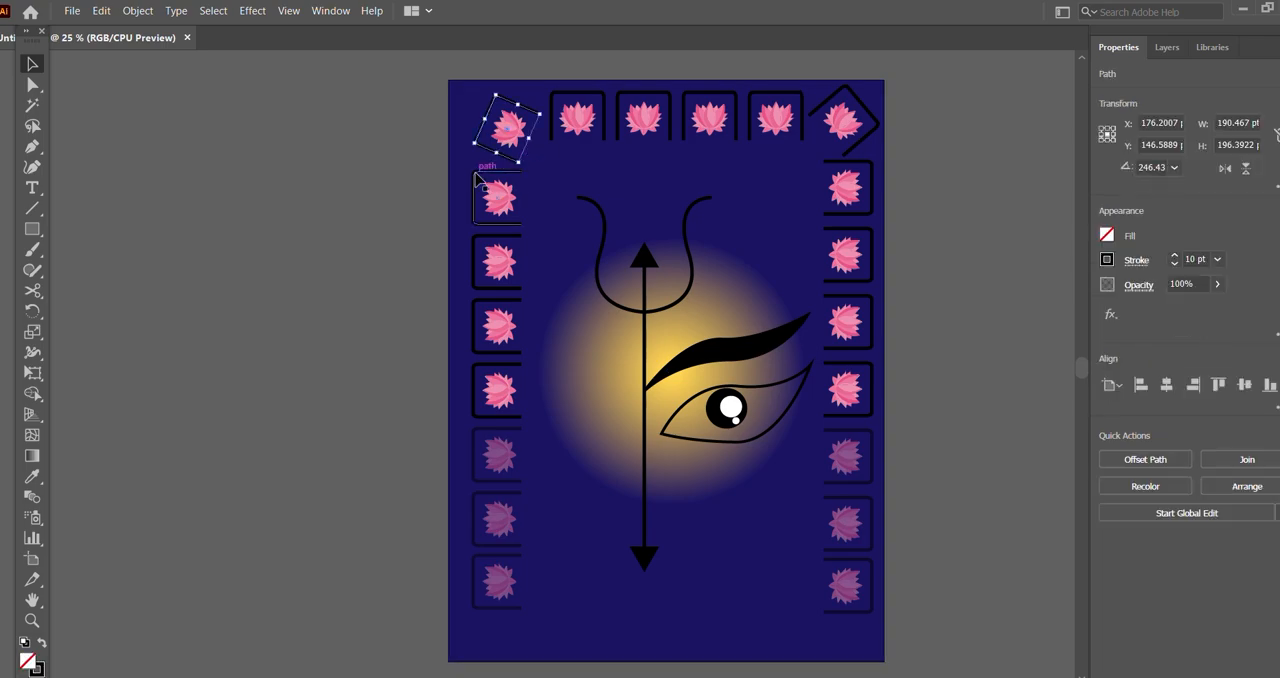
pyautogui.keyDown('shift'); pyautogui.click(477, 178); pyautogui.keyUp('shift')
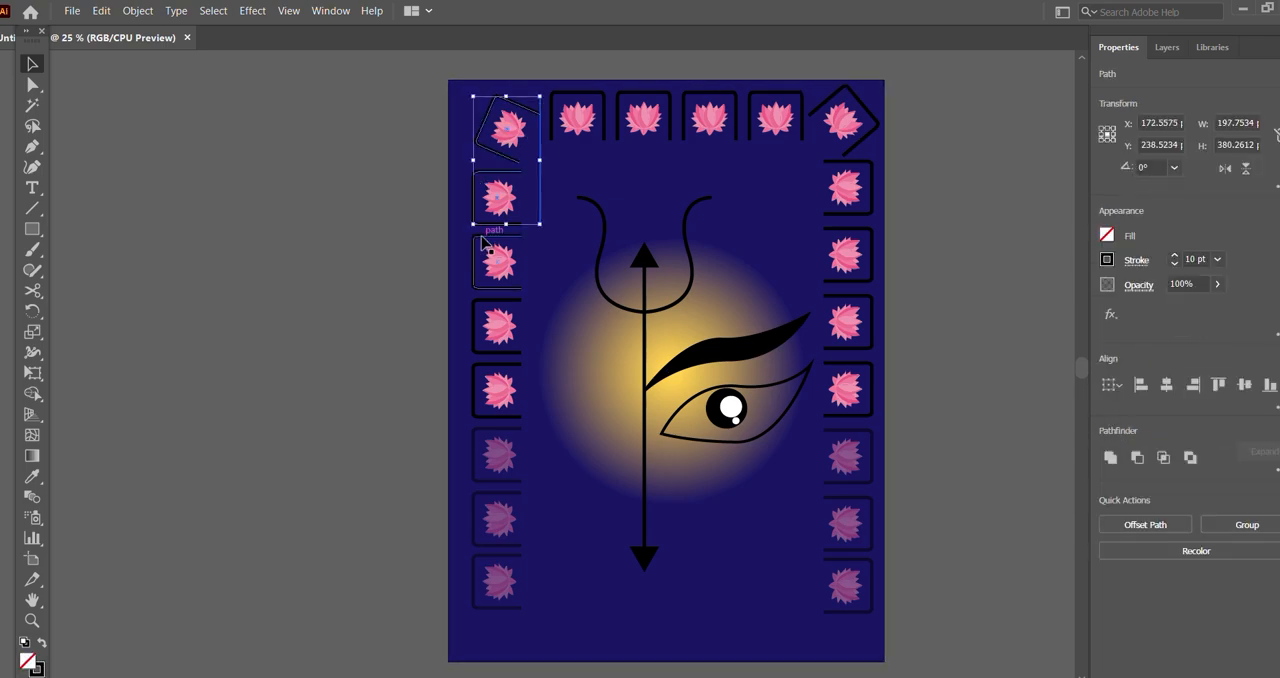
pyautogui.keyDown('shift'); pyautogui.click(482, 245); pyautogui.keyUp('shift')
pyautogui.keyDown('shift'); pyautogui.click(477, 318); pyautogui.keyUp('shift')
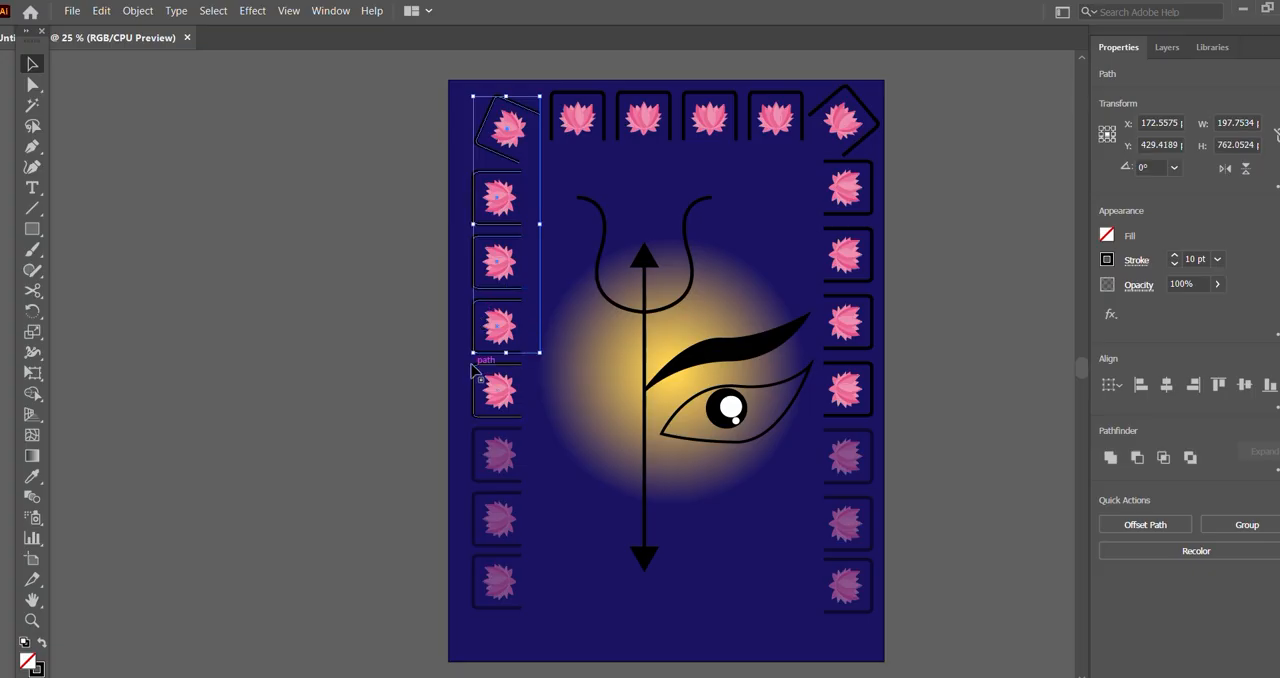
pyautogui.keyDown('shift'); pyautogui.click(478, 373); pyautogui.keyUp('shift')
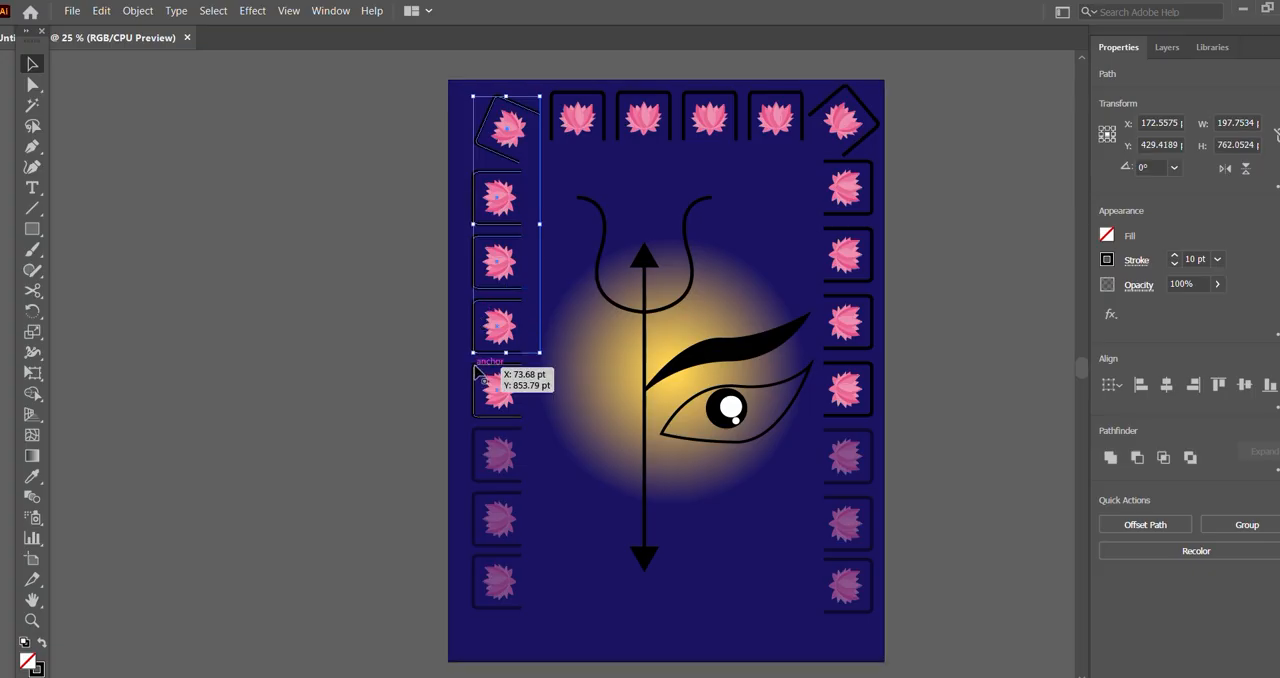
pyautogui.keyDown('shift'); pyautogui.click(485, 444); pyautogui.keyUp('shift')
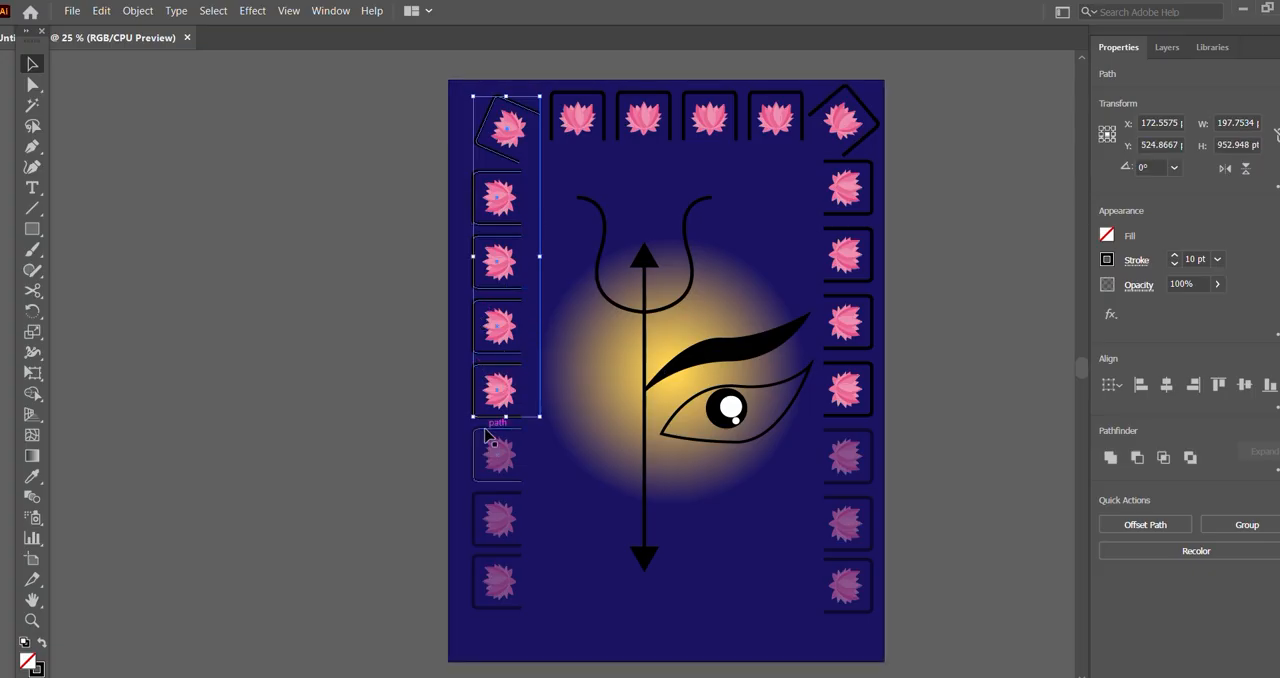
pyautogui.keyDown('shift'); pyautogui.click(497, 506); pyautogui.keyUp('shift')
pyautogui.keyDown('shift'); pyautogui.click(500, 561); pyautogui.keyUp('shift')
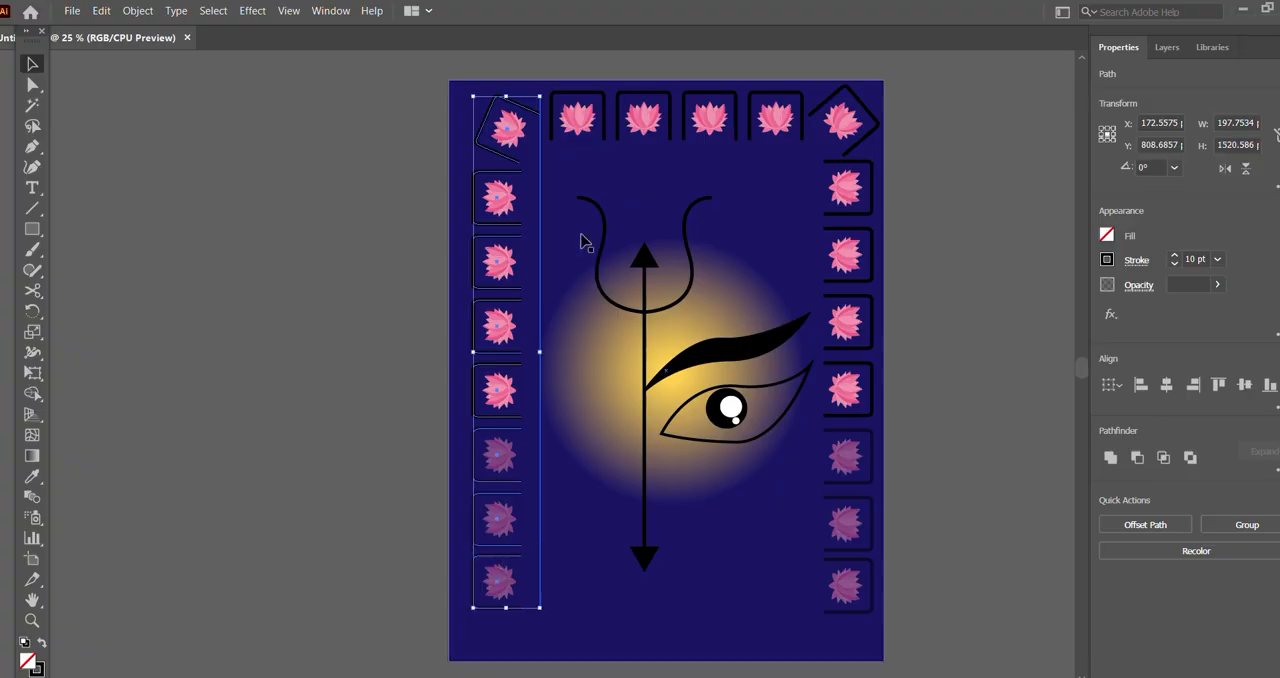
pyautogui.keyDown('shift'); pyautogui.click(606, 124); pyautogui.keyUp('shift')
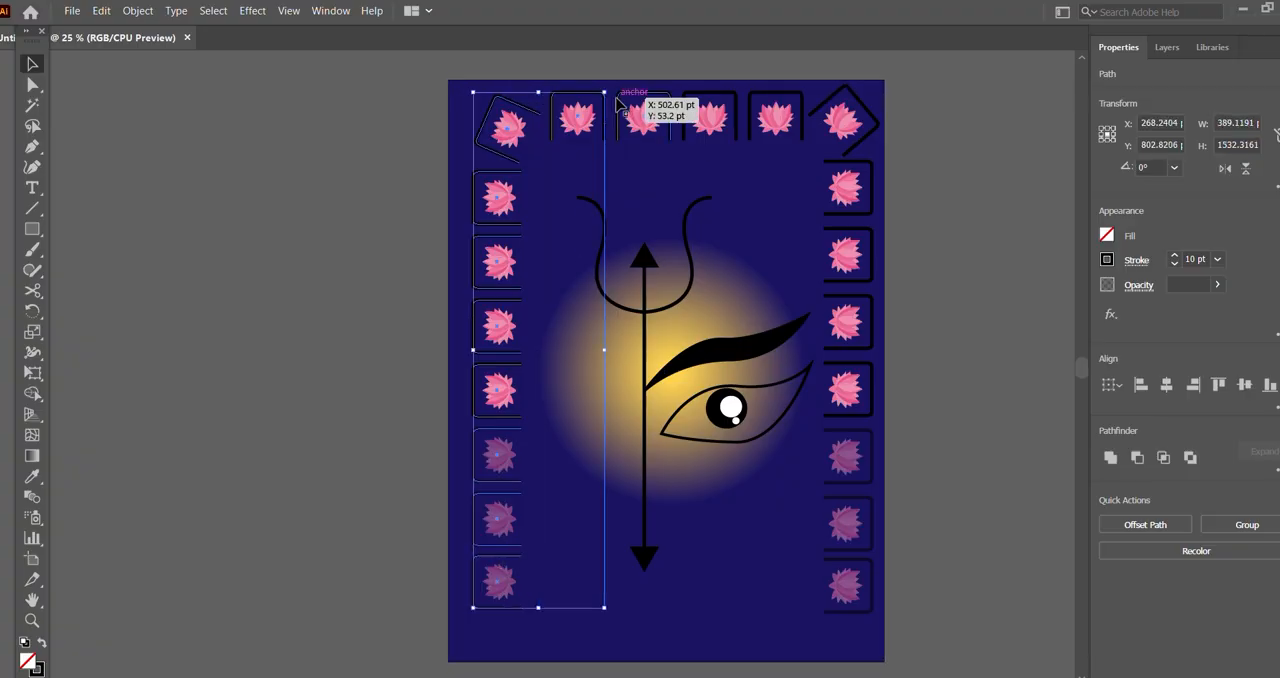
pyautogui.keyDown('shift'); pyautogui.click(650, 115); pyautogui.keyUp('shift')
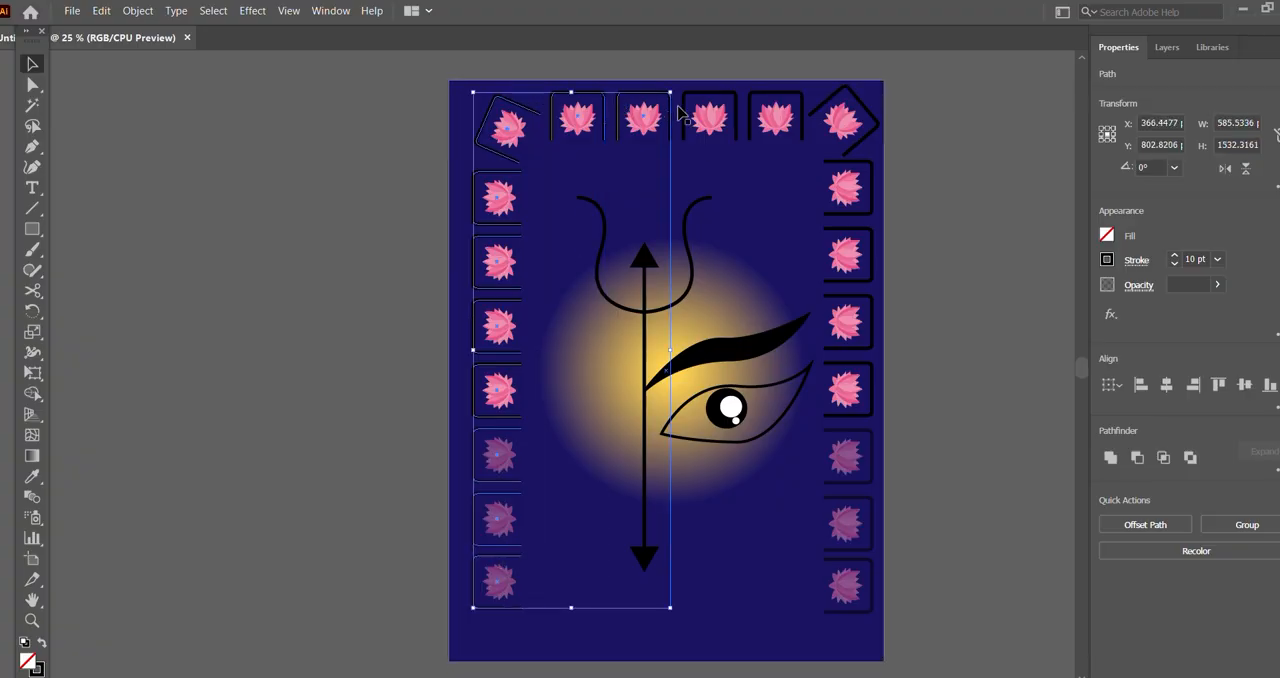
pyautogui.keyDown('shift'); pyautogui.click(736, 120); pyautogui.keyUp('shift')
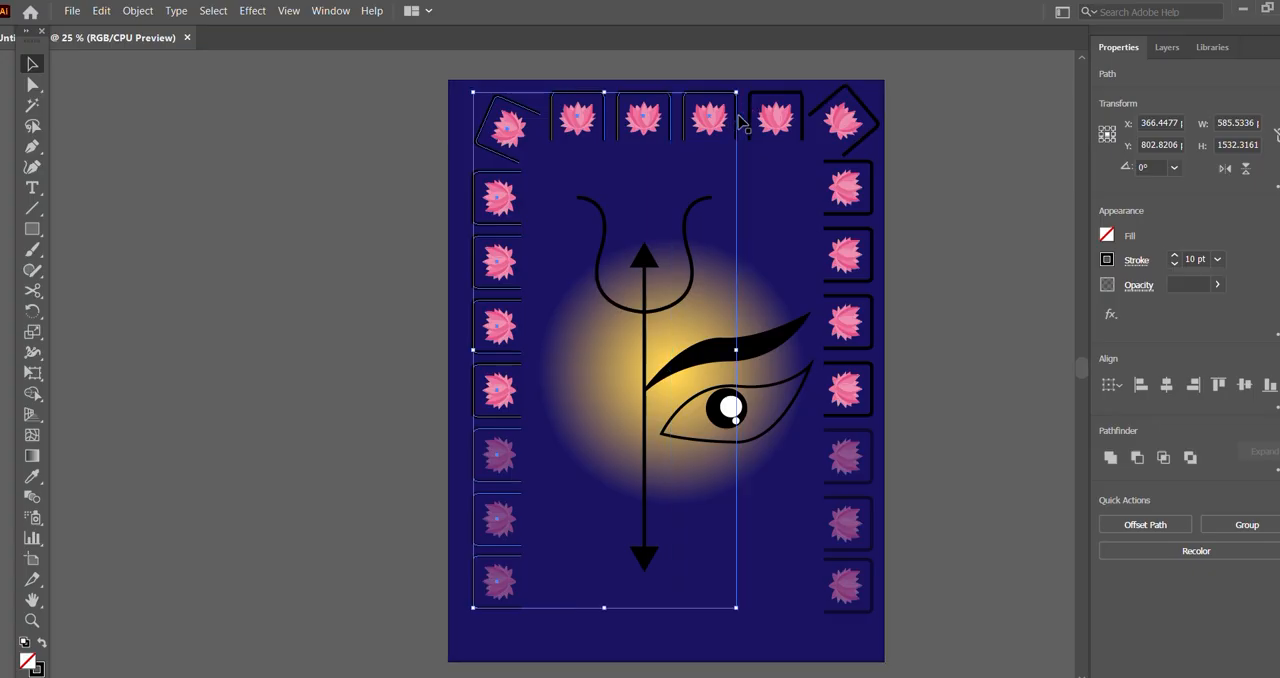
pyautogui.keyDown('shift'); pyautogui.click(800, 118); pyautogui.keyUp('shift')
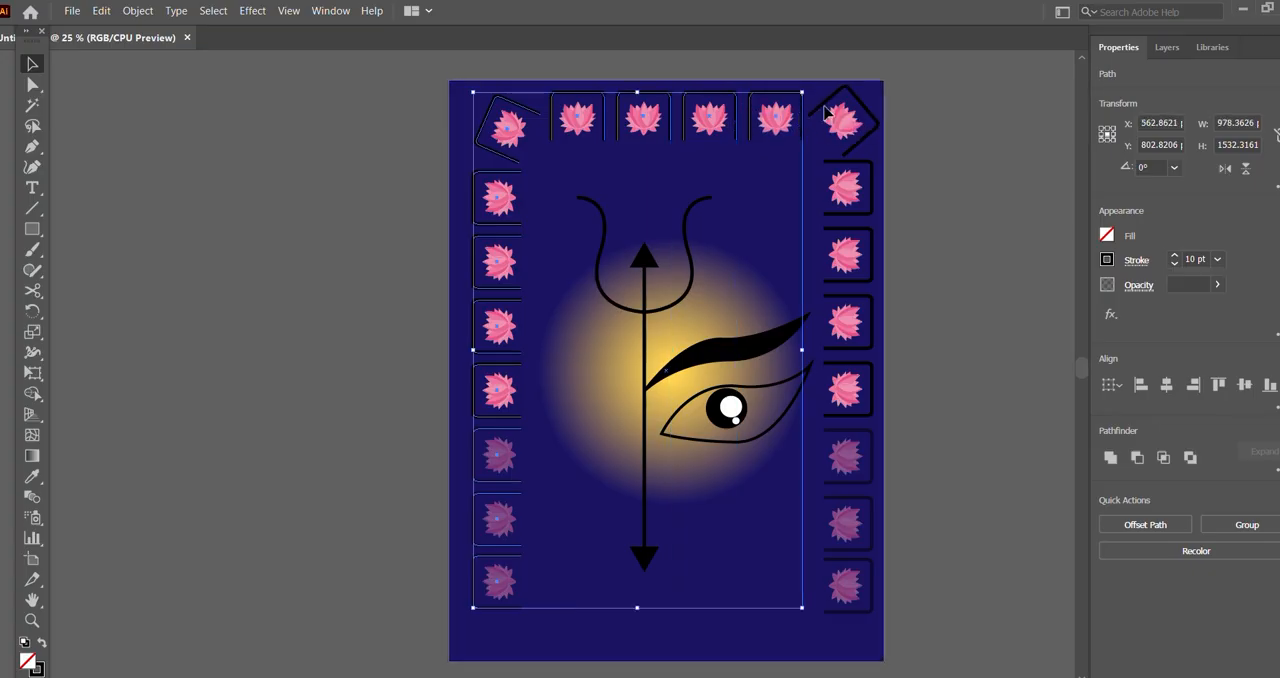
pyautogui.keyDown('shift'); pyautogui.click(826, 113); pyautogui.keyUp('shift')
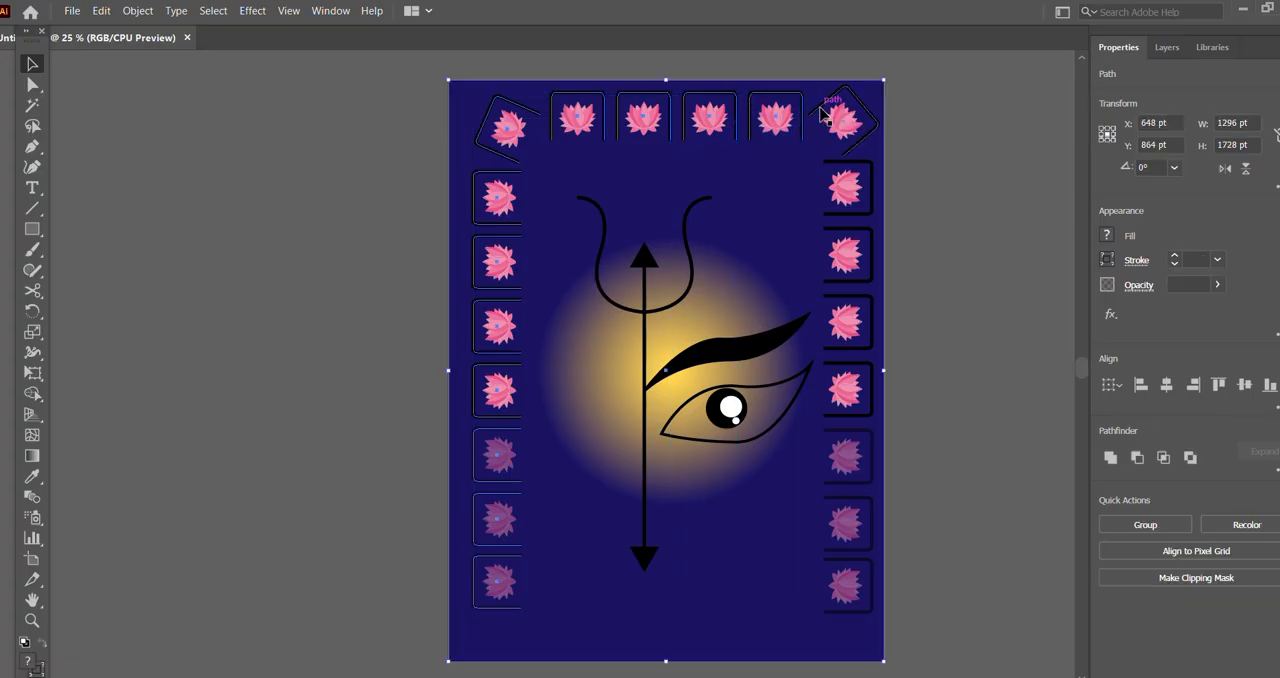
pyautogui.keyDown('shift'); pyautogui.click(853, 155); pyautogui.keyUp('shift')
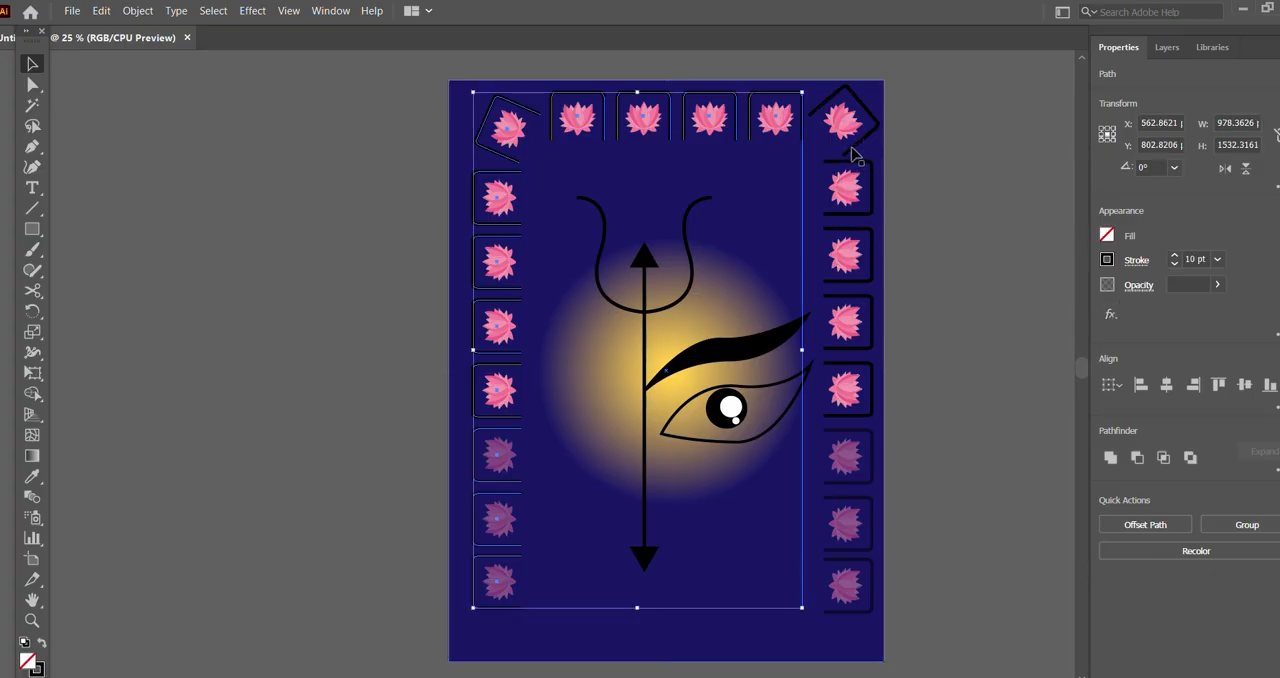
pyautogui.keyDown('shift'); pyautogui.click(854, 158); pyautogui.keyUp('shift')
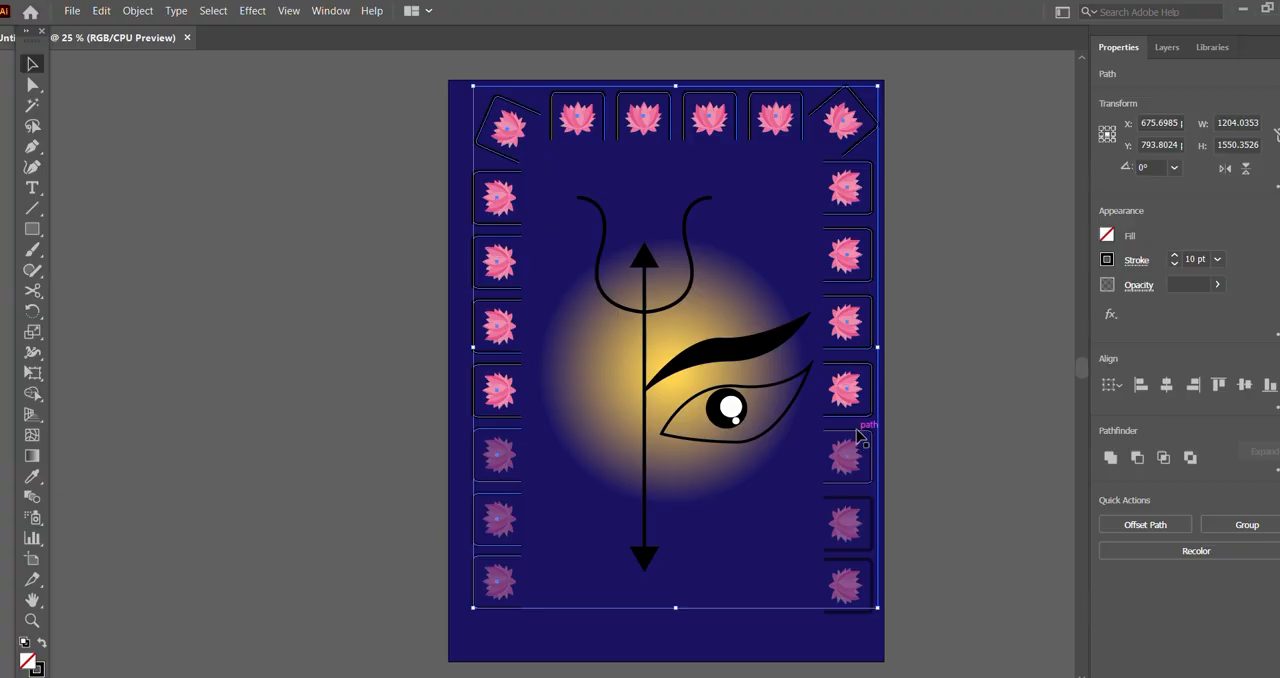
pyautogui.keyDown('shift'); pyautogui.click(855, 566); pyautogui.keyUp('shift')
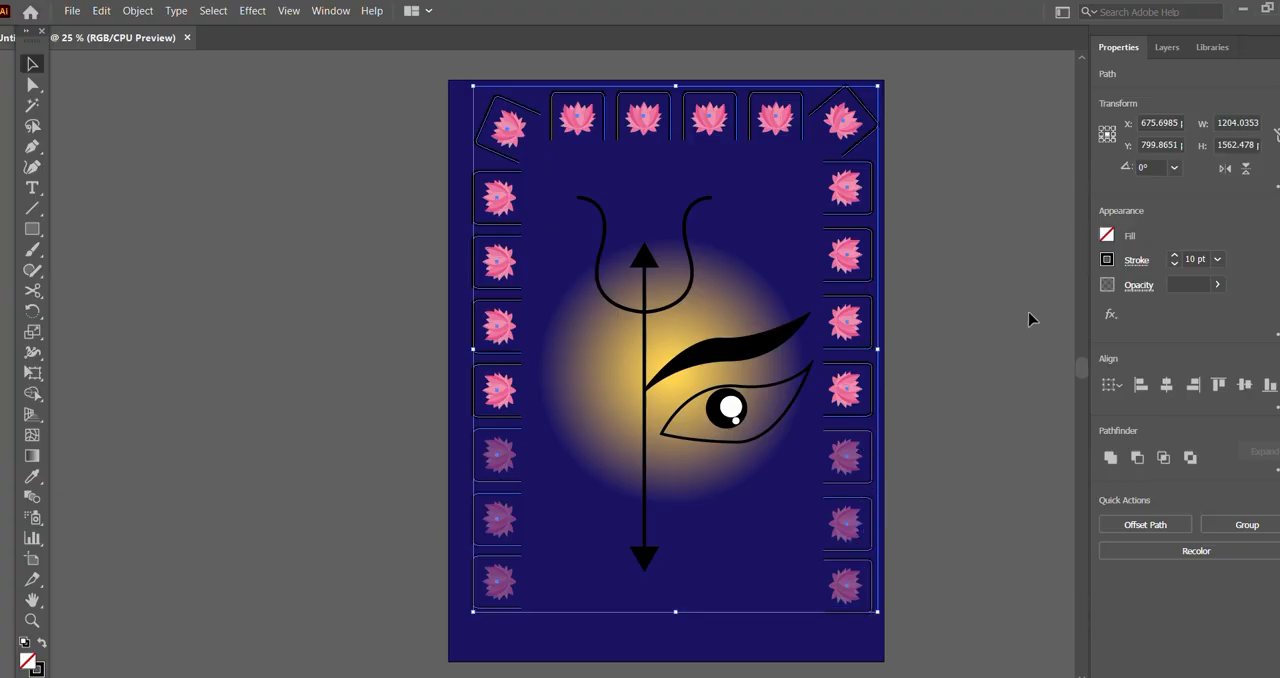
pyautogui.click(1108, 262)
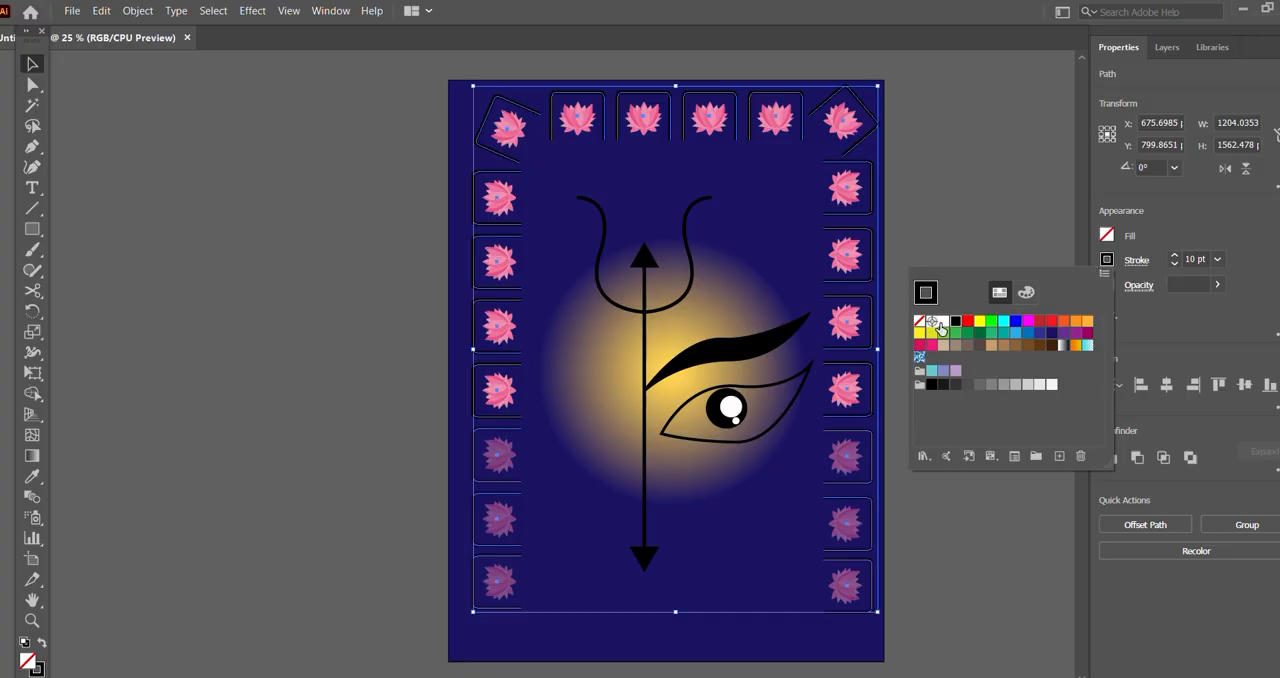
pyautogui.click(942, 322)
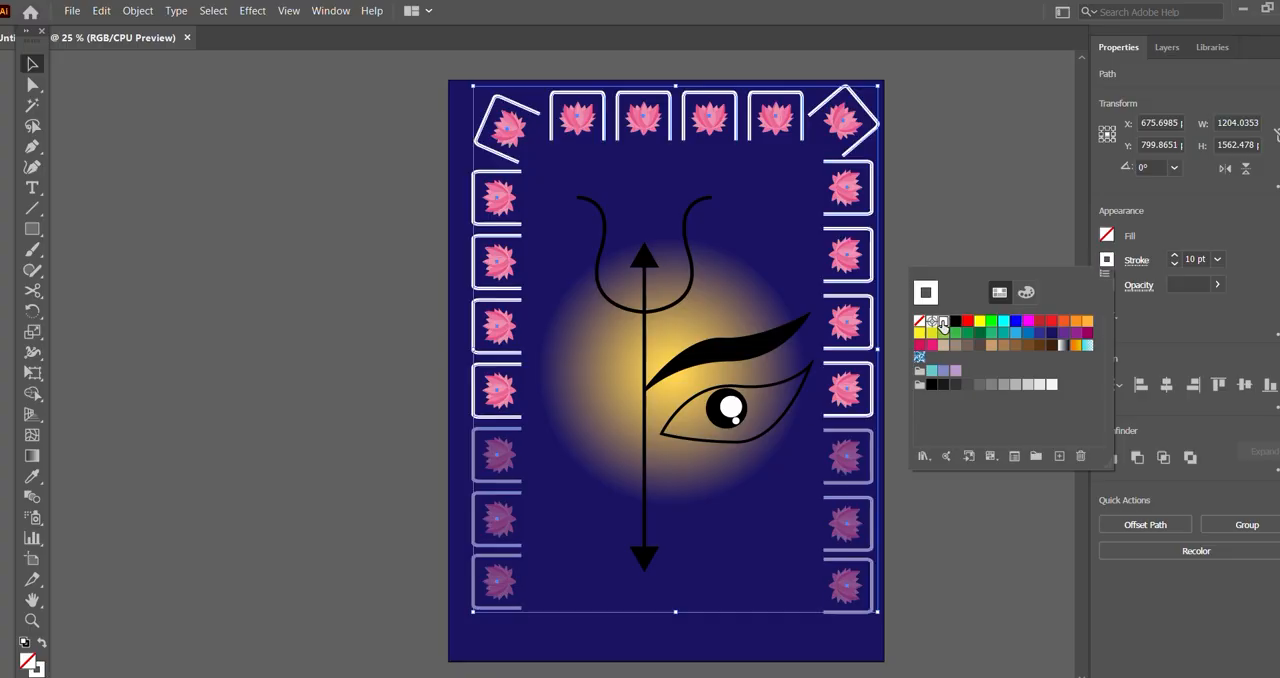
pyautogui.click(41, 72)
pyautogui.click(226, 171)
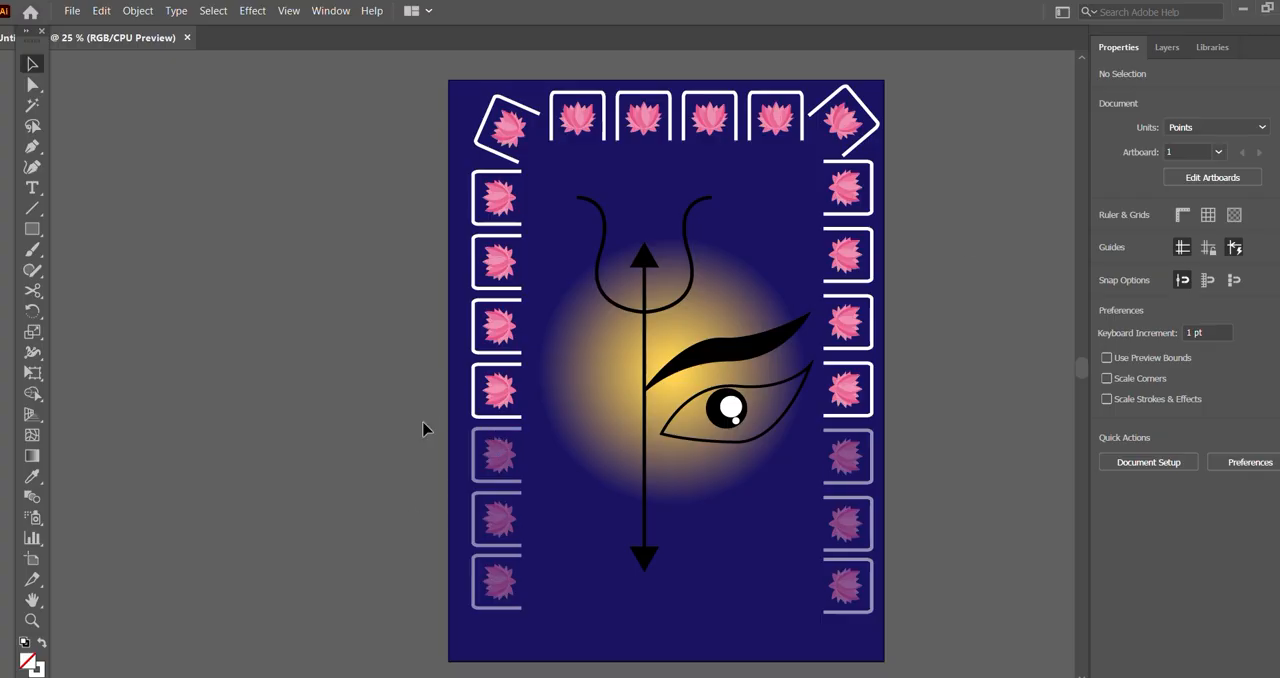
# Step: Try to reduce the opacity of the three lowest lotuses and frames on both sides of the border to 0%
pyautogui.moveTo(422, 430); pyautogui.dragTo(896, 642)
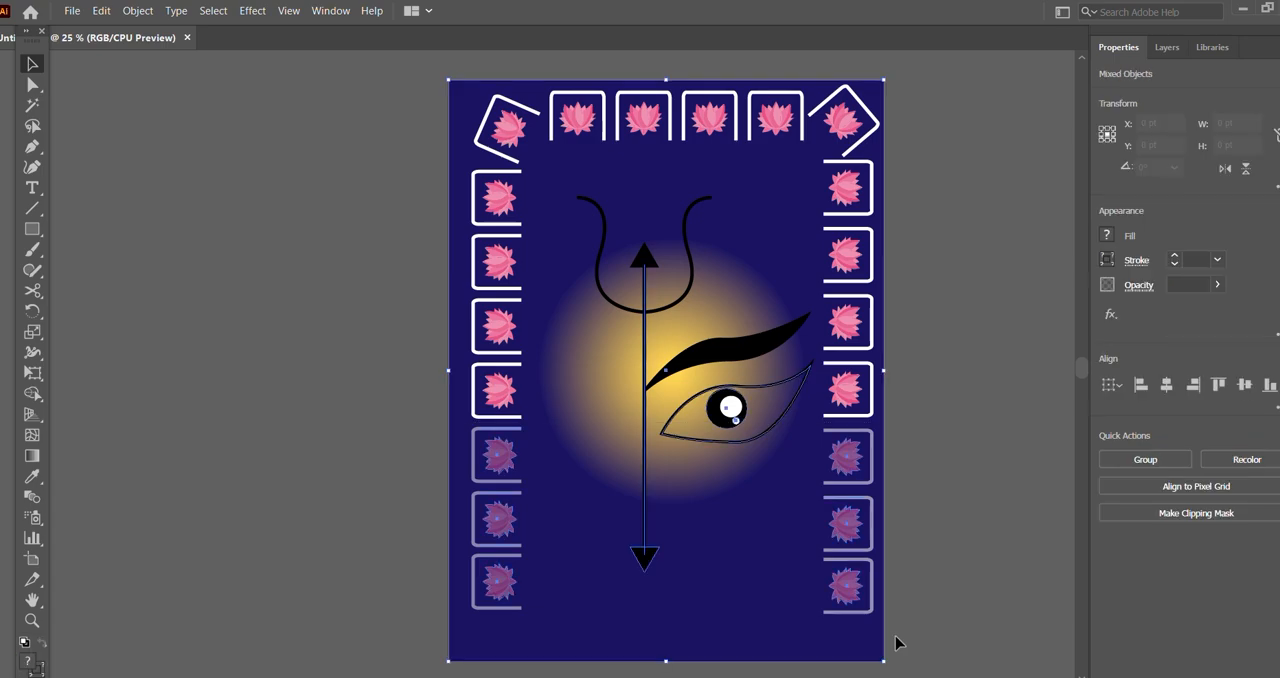
pyautogui.click(986, 406)
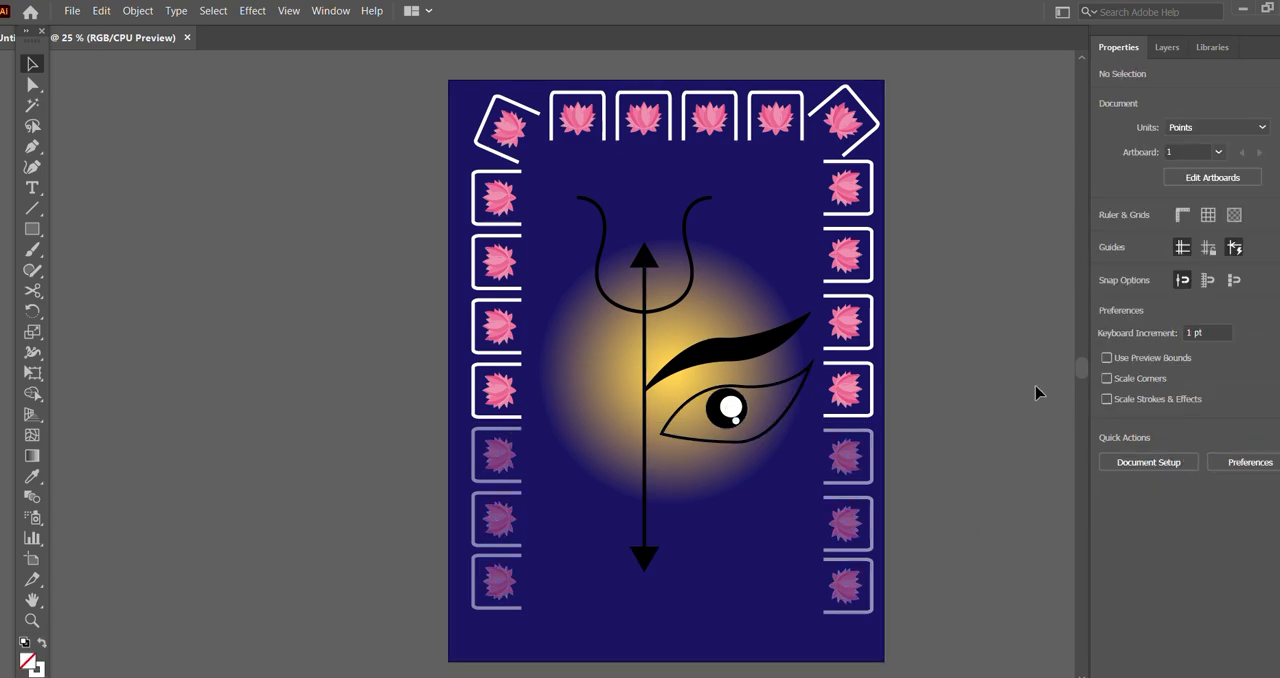
pyautogui.click(506, 455)
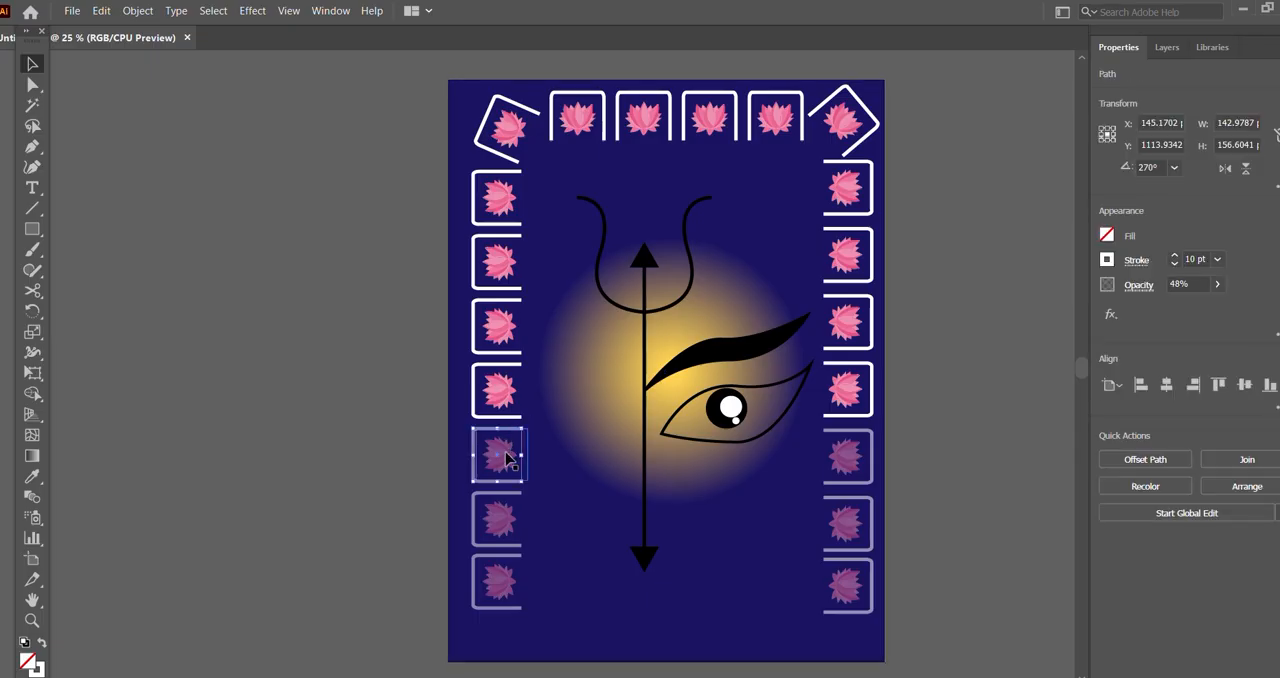
pyautogui.keyDown('shift'); pyautogui.click(515, 506); pyautogui.keyUp('shift')
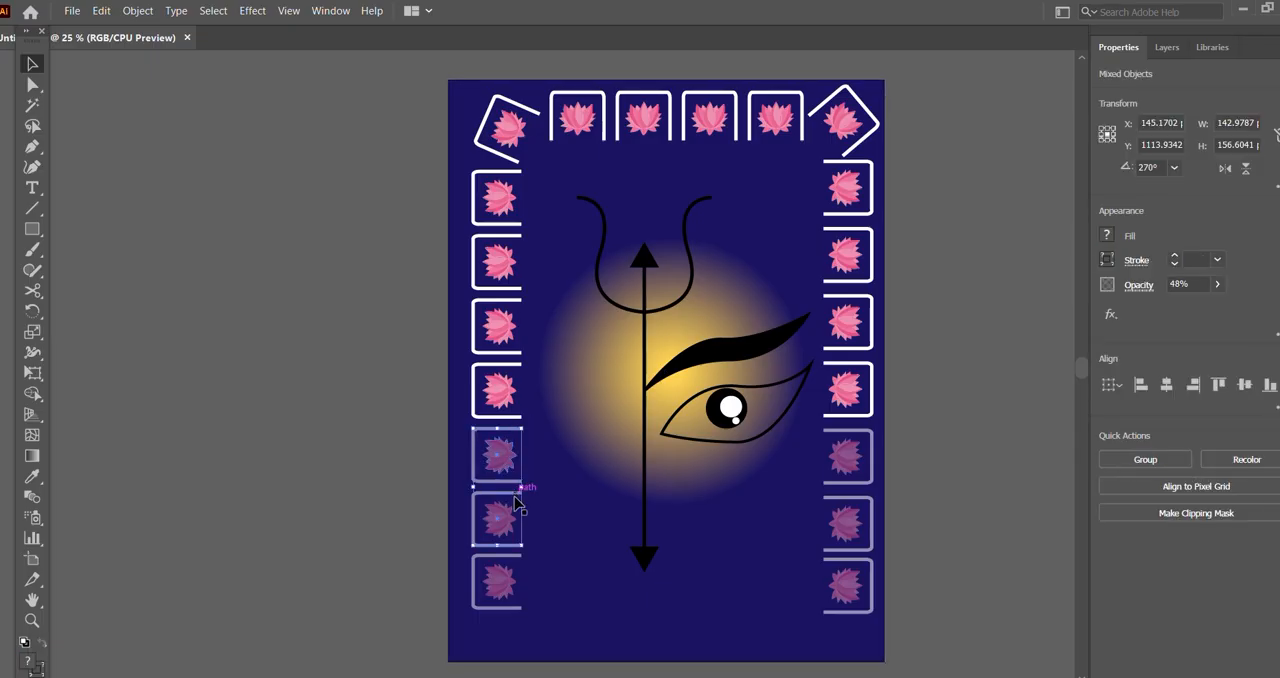
pyautogui.keyDown('shift'); pyautogui.click(510, 572); pyautogui.keyUp('shift')
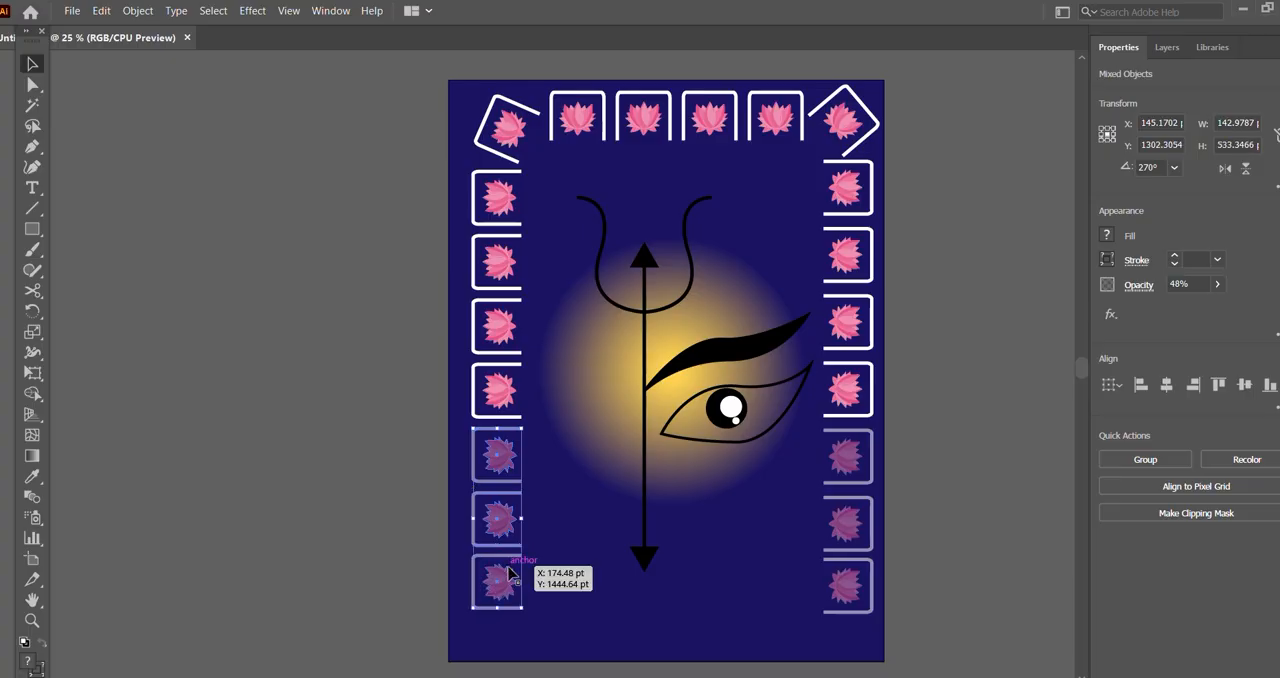
pyautogui.keyDown('shift'); pyautogui.click(855, 440); pyautogui.keyUp('shift')
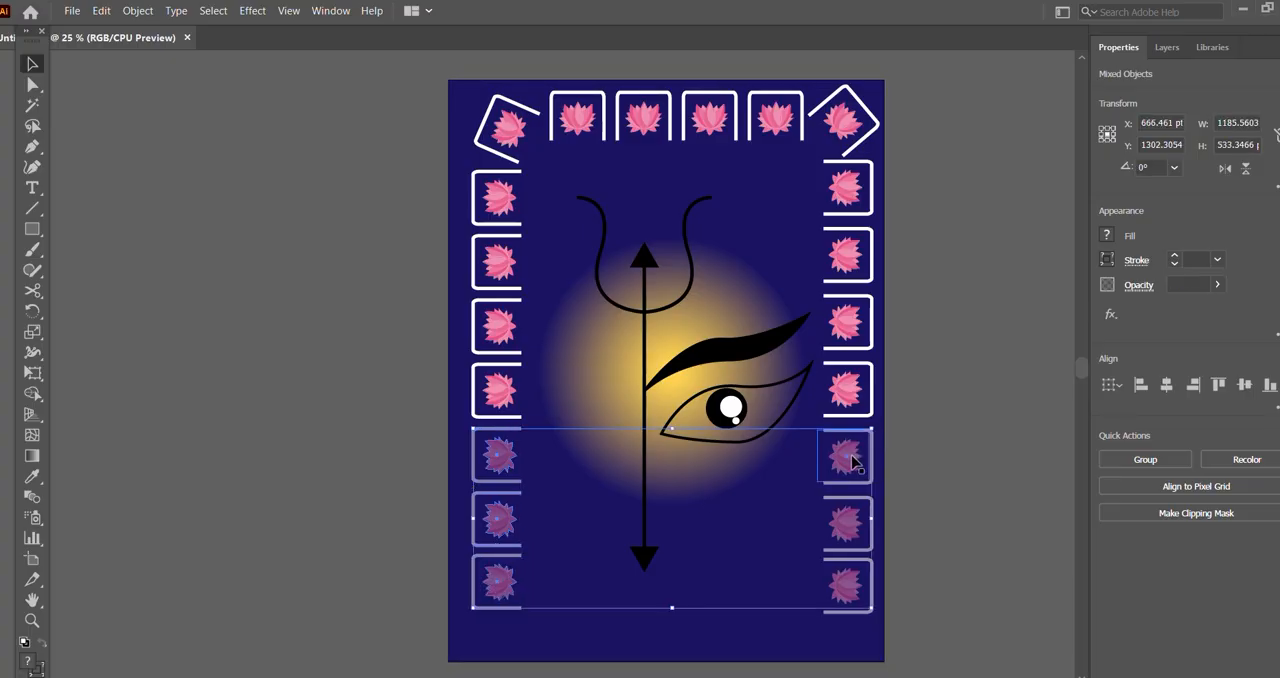
pyautogui.keyDown('shift'); pyautogui.click(852, 463); pyautogui.keyUp('shift')
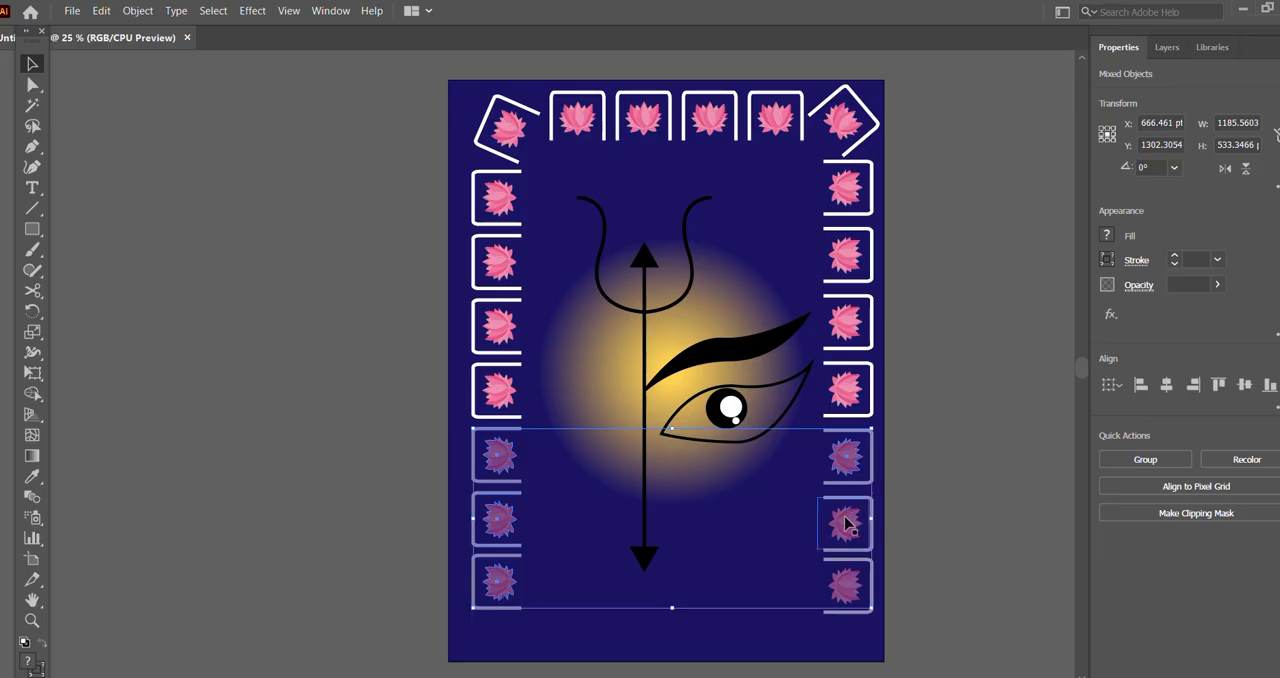
pyautogui.keyDown('shift'); pyautogui.click(845, 590); pyautogui.keyUp('shift')
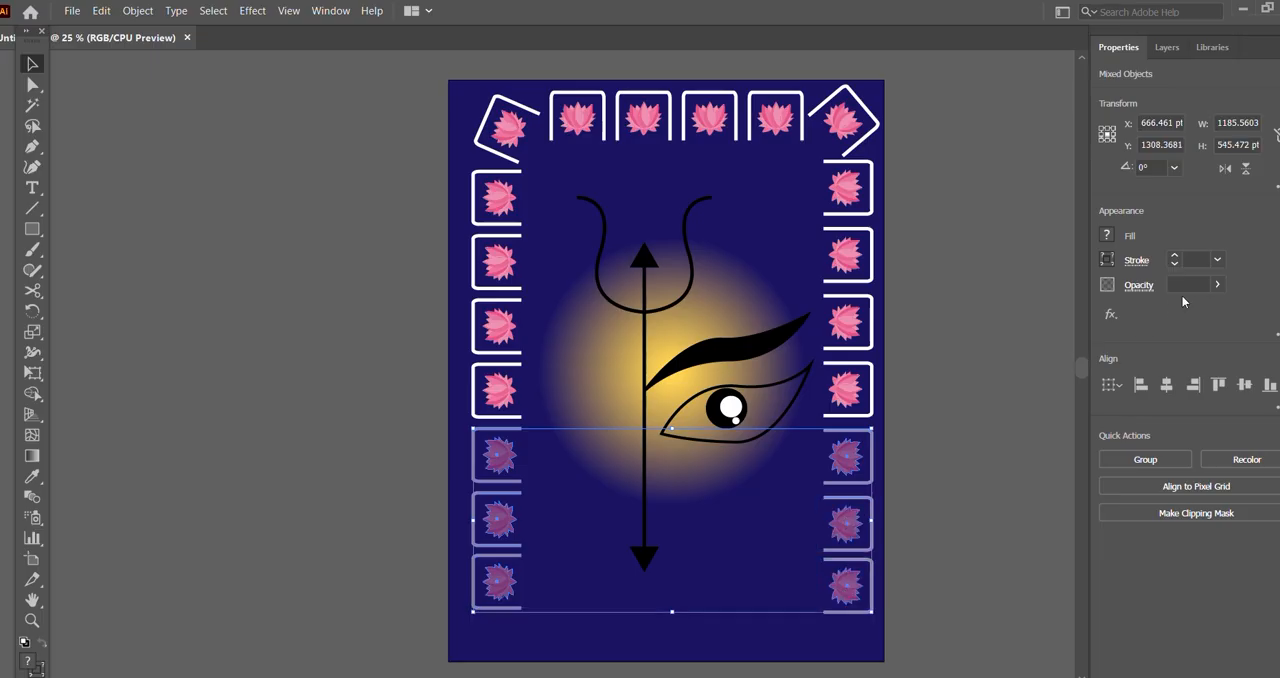
pyautogui.click(1217, 284)
pyautogui.moveTo(1152, 308)
pyautogui.mouseDown()
pyautogui.moveTo(1192, 308)
pyautogui.moveTo(1128, 312)
pyautogui.mouseUp()
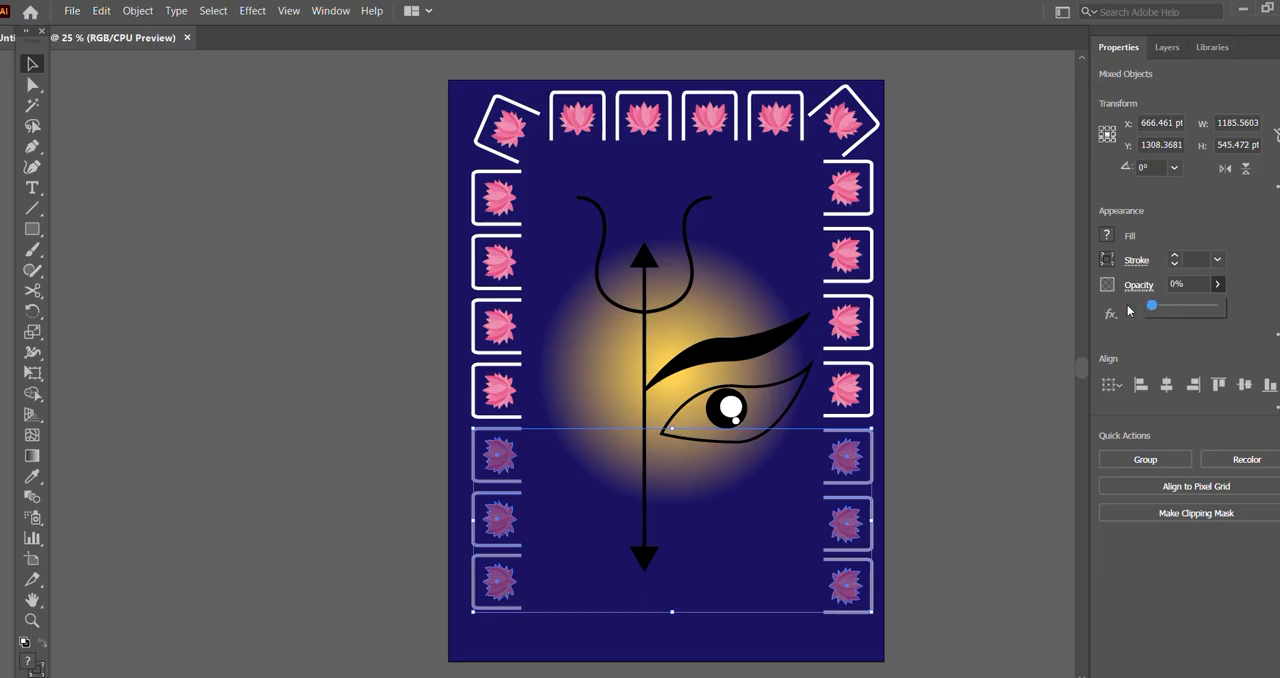
pyautogui.click(986, 366)
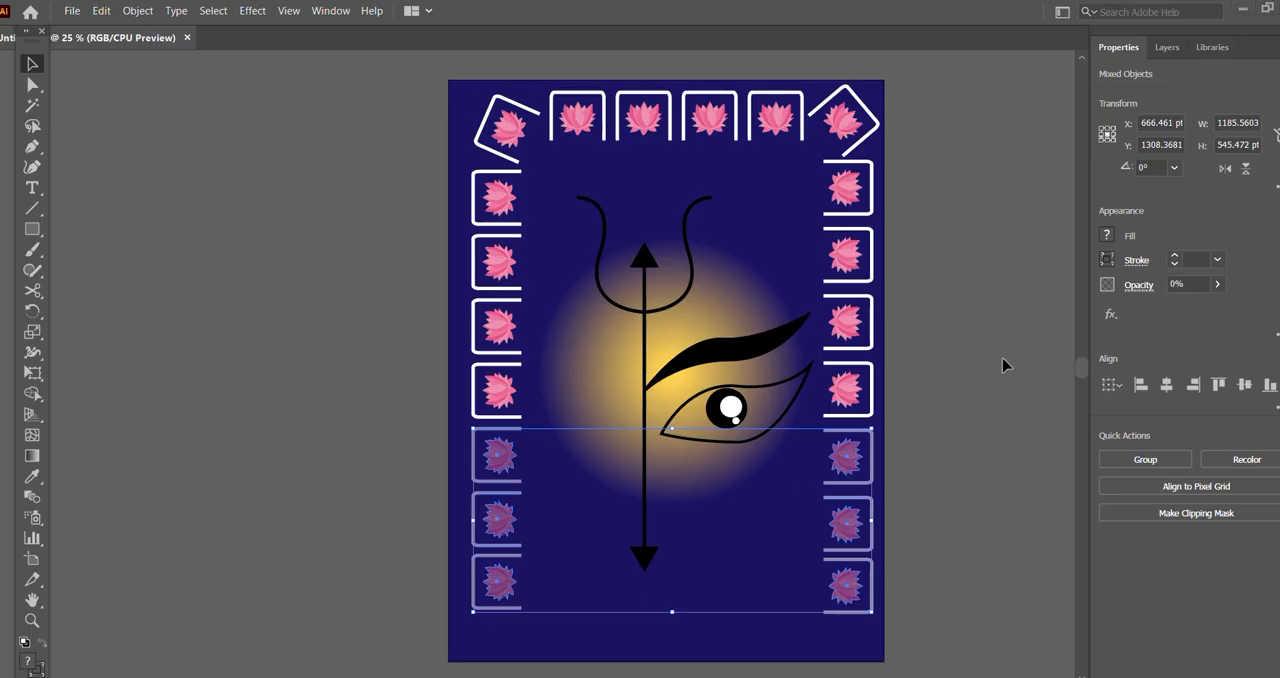
pyautogui.click(1004, 366)
# Step: Set the opacity of the three lowest lotuses and their frames on the border's right side to 22%
pyautogui.click(850, 434)
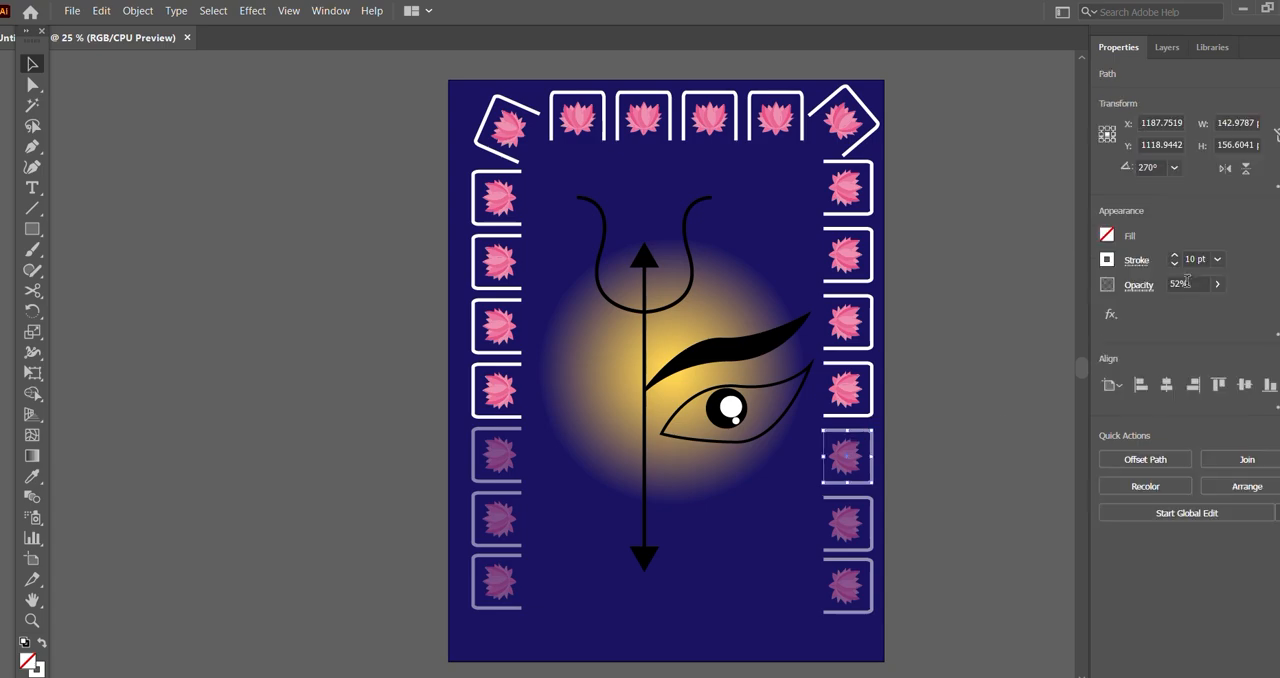
pyautogui.keyDown('shift'); pyautogui.click(845, 466); pyautogui.keyUp('shift')
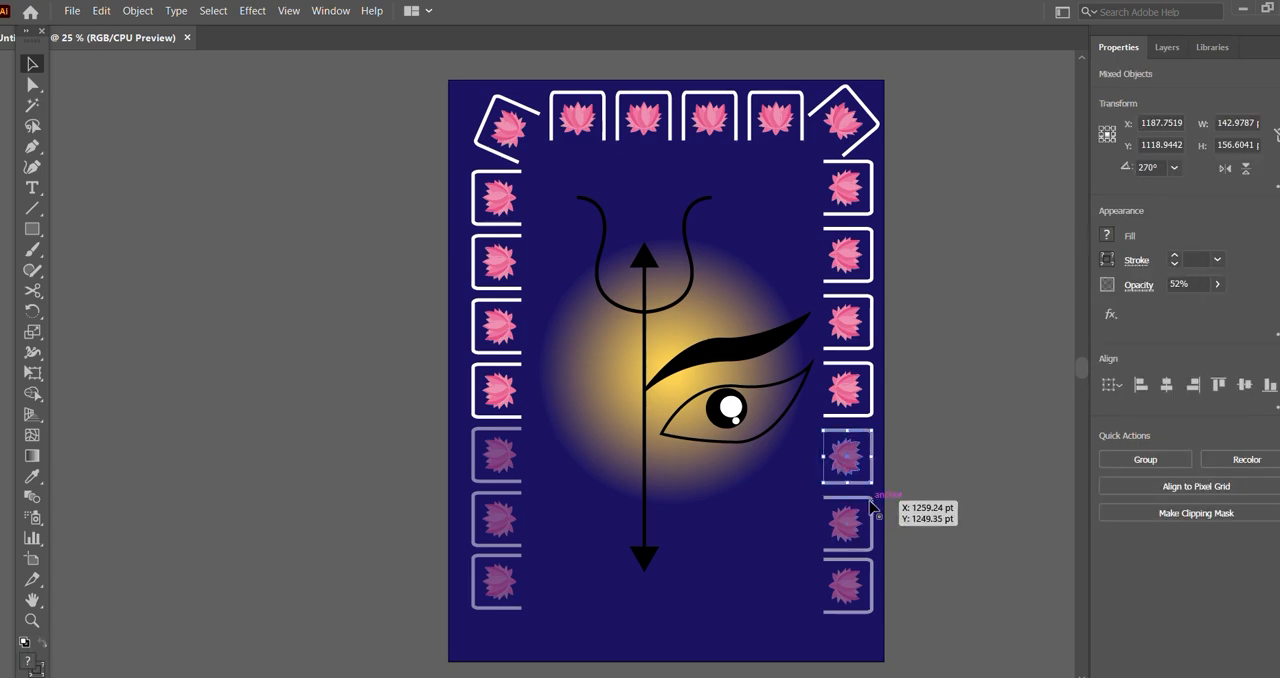
pyautogui.keyDown('shift'); pyautogui.click(858, 535); pyautogui.keyUp('shift')
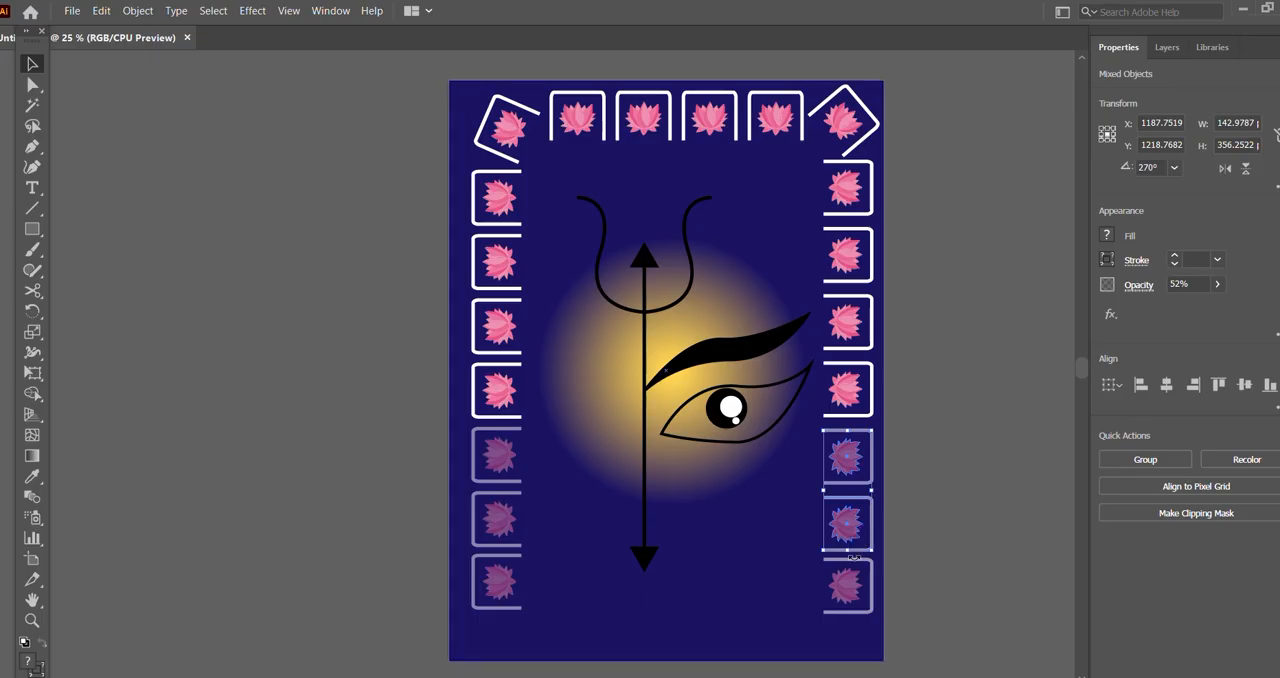
pyautogui.keyDown('shift'); pyautogui.click(856, 584); pyautogui.keyUp('shift')
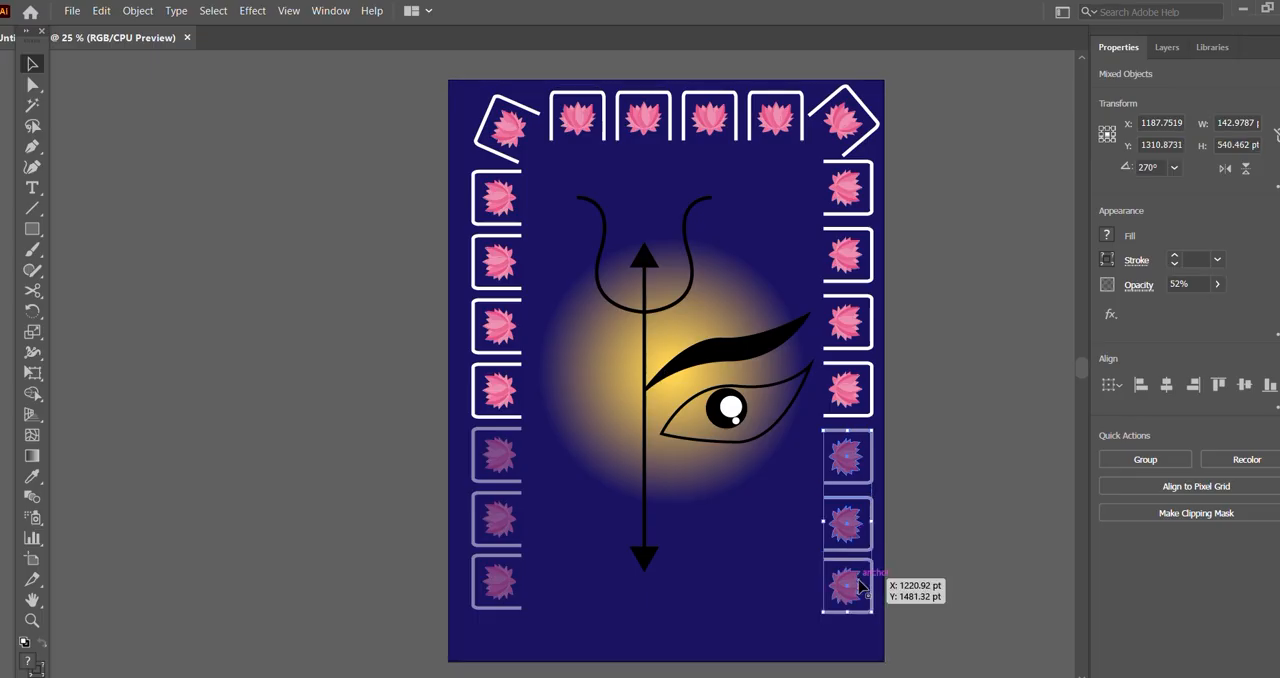
pyautogui.click(1218, 286)
pyautogui.moveTo(1191, 311); pyautogui.dragTo(1168, 310)
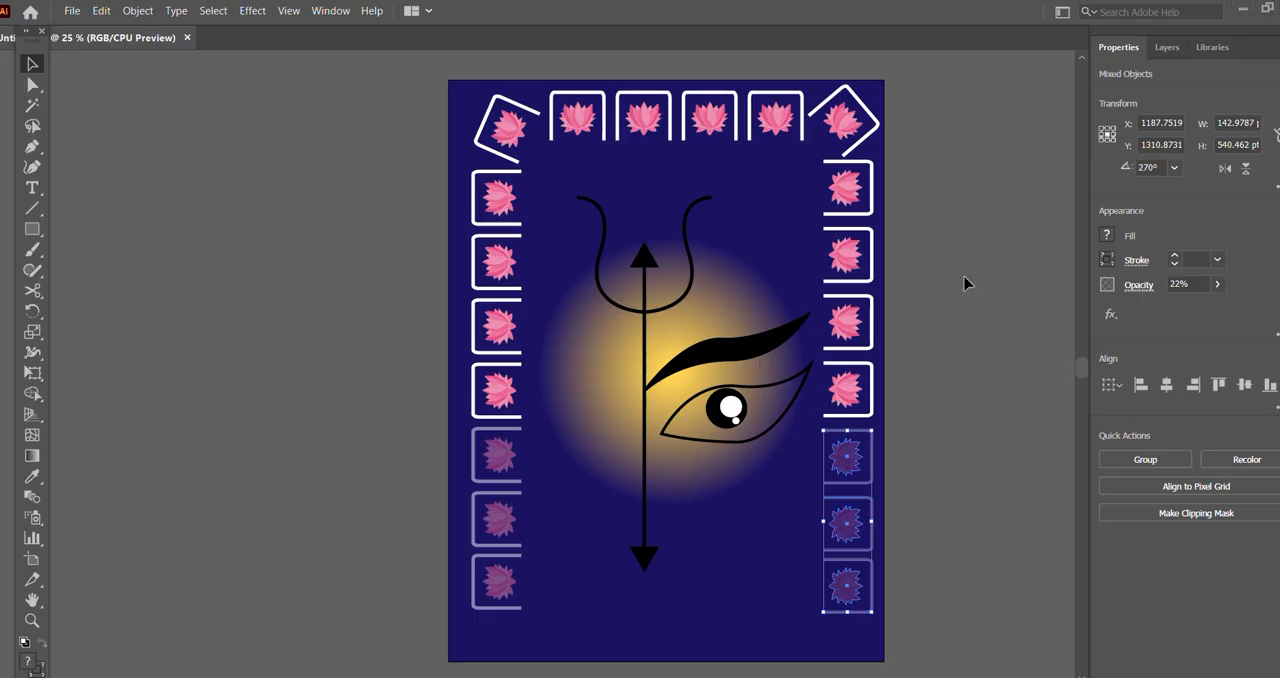
pyautogui.click(971, 342)
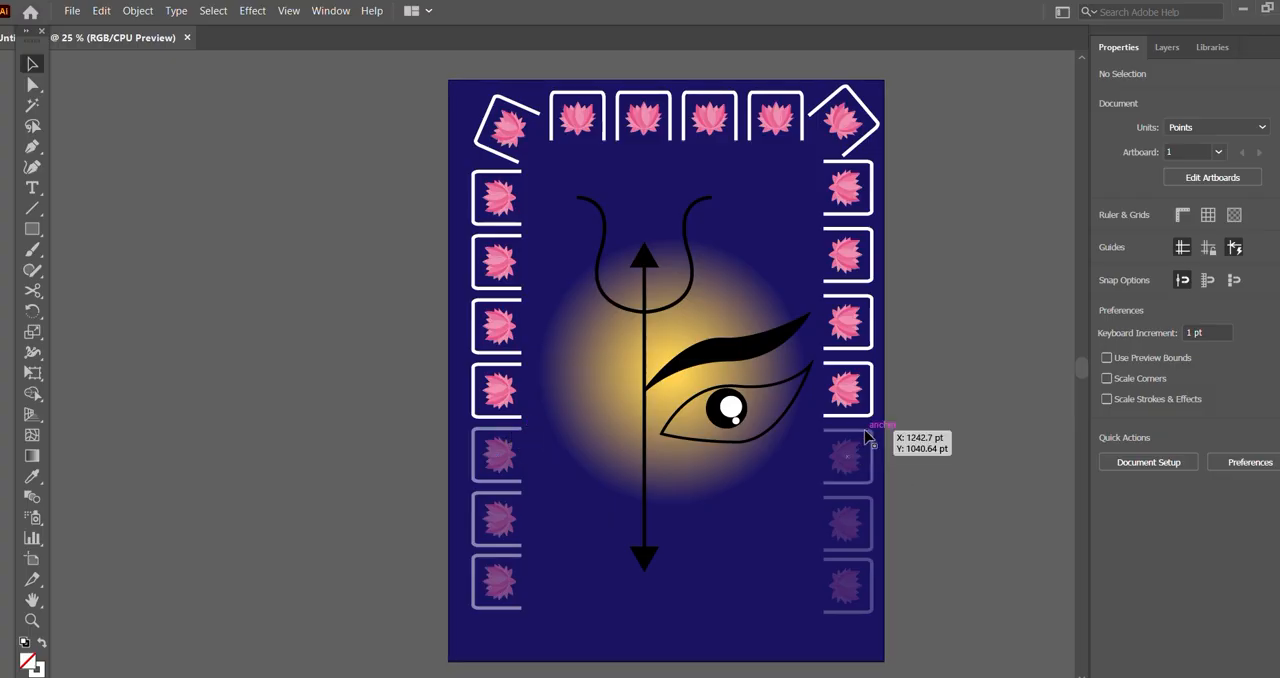
# Step: Set the opacity of the faded lotuses and frames on the border's lower left side to 17%, omitting the middle lotus
pyautogui.click(505, 460)
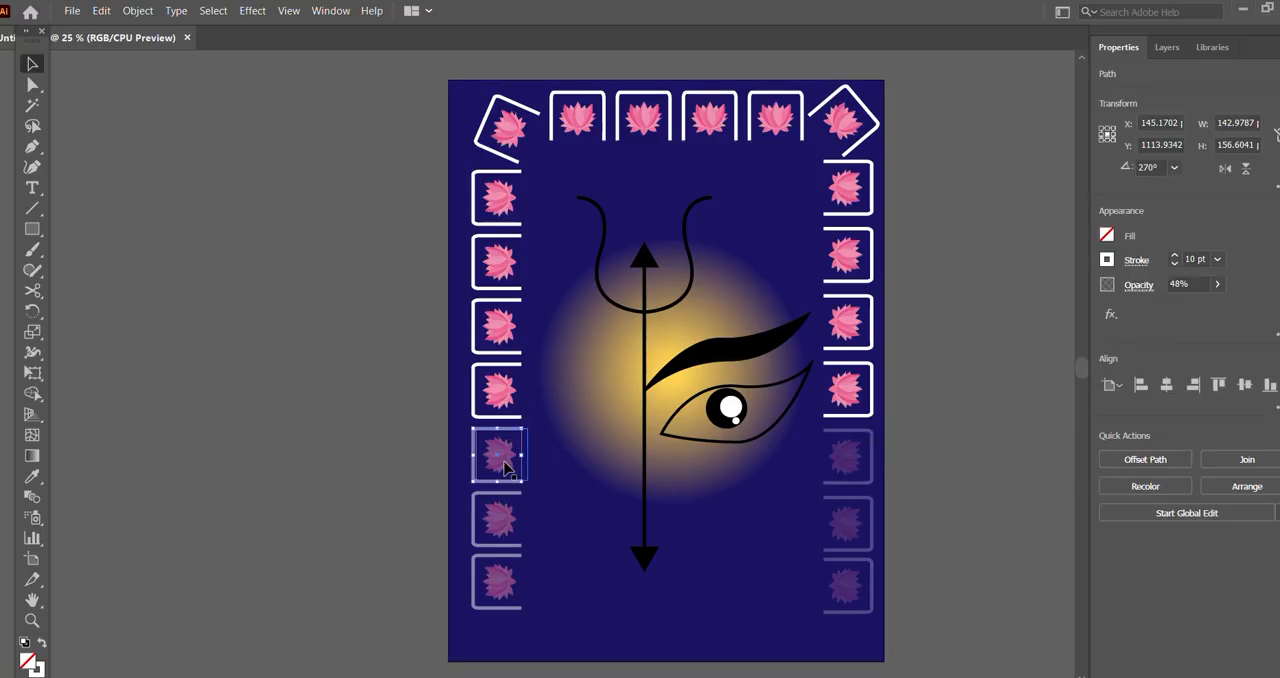
pyautogui.keyDown('shift'); pyautogui.click(507, 517); pyautogui.keyUp('shift')
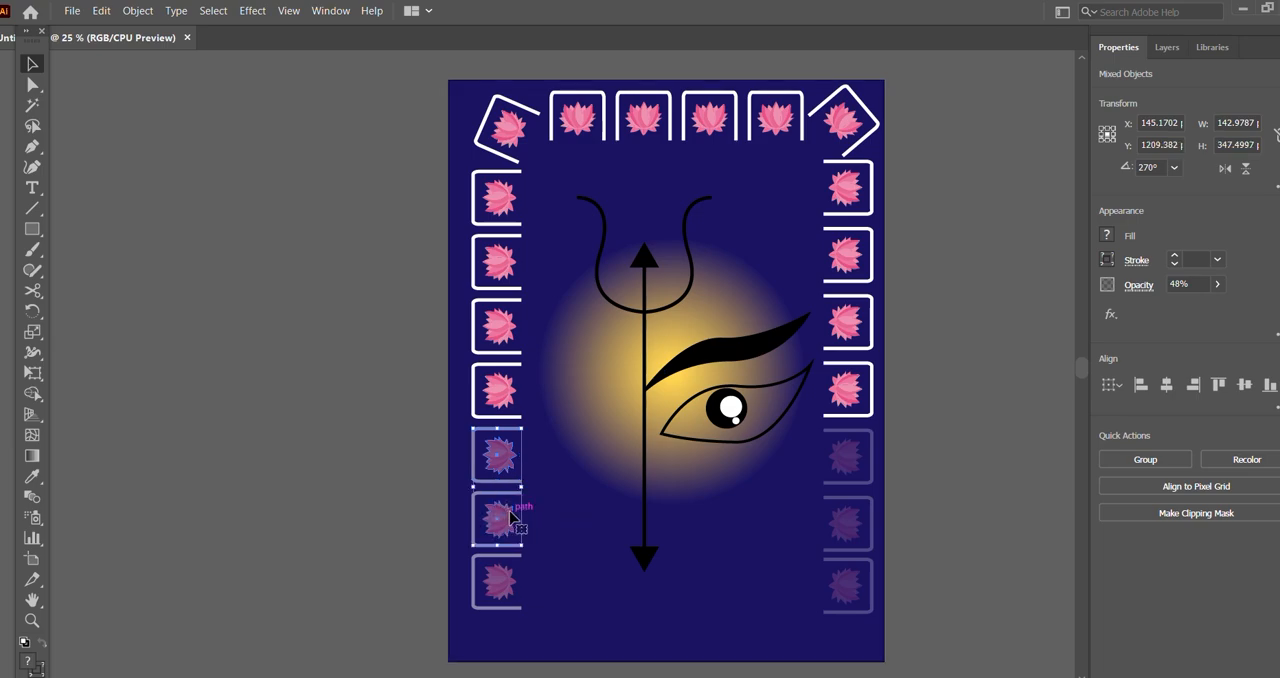
pyautogui.keyDown('shift'); pyautogui.click(507, 577); pyautogui.keyUp('shift')
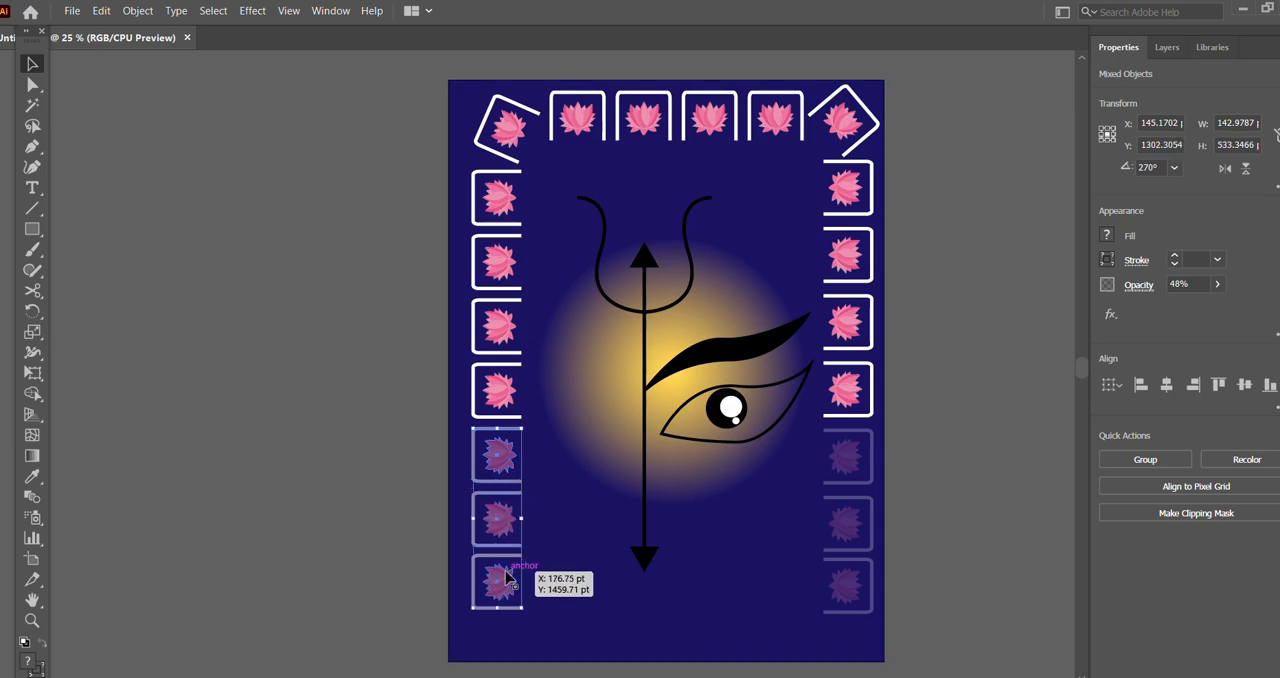
pyautogui.click(1217, 285)
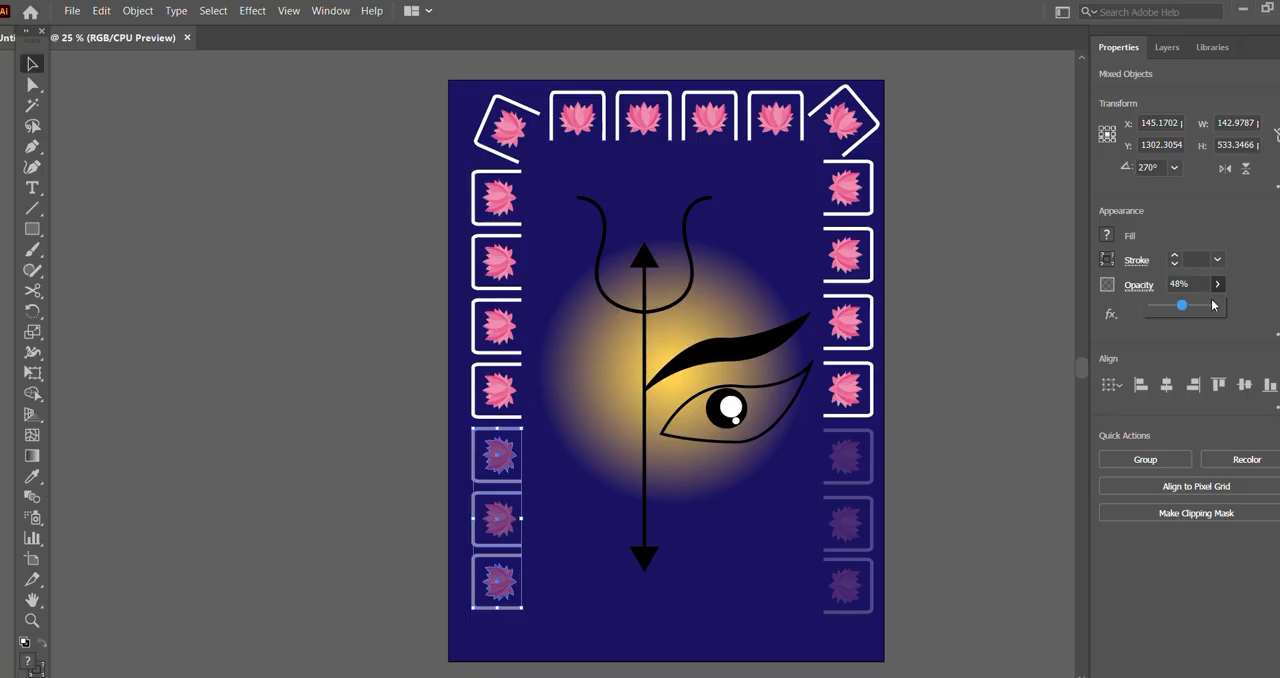
pyautogui.moveTo(1182, 311); pyautogui.dragTo(1161, 312)
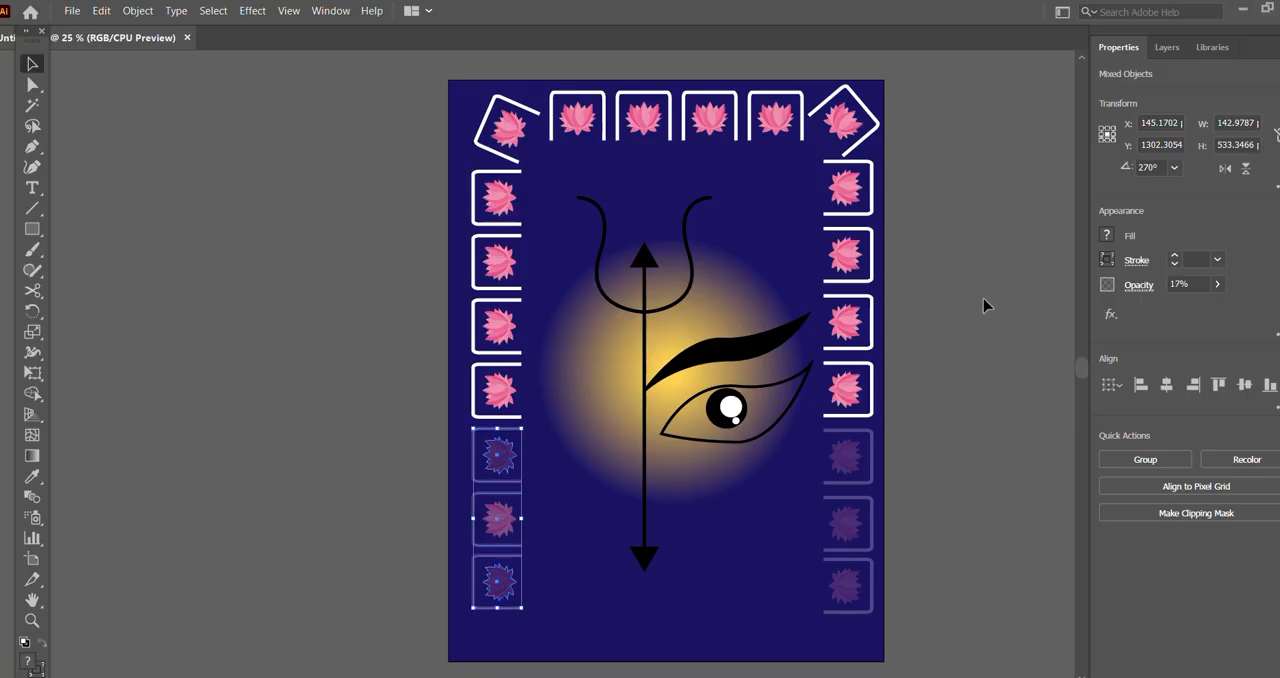
pyautogui.click(961, 459)
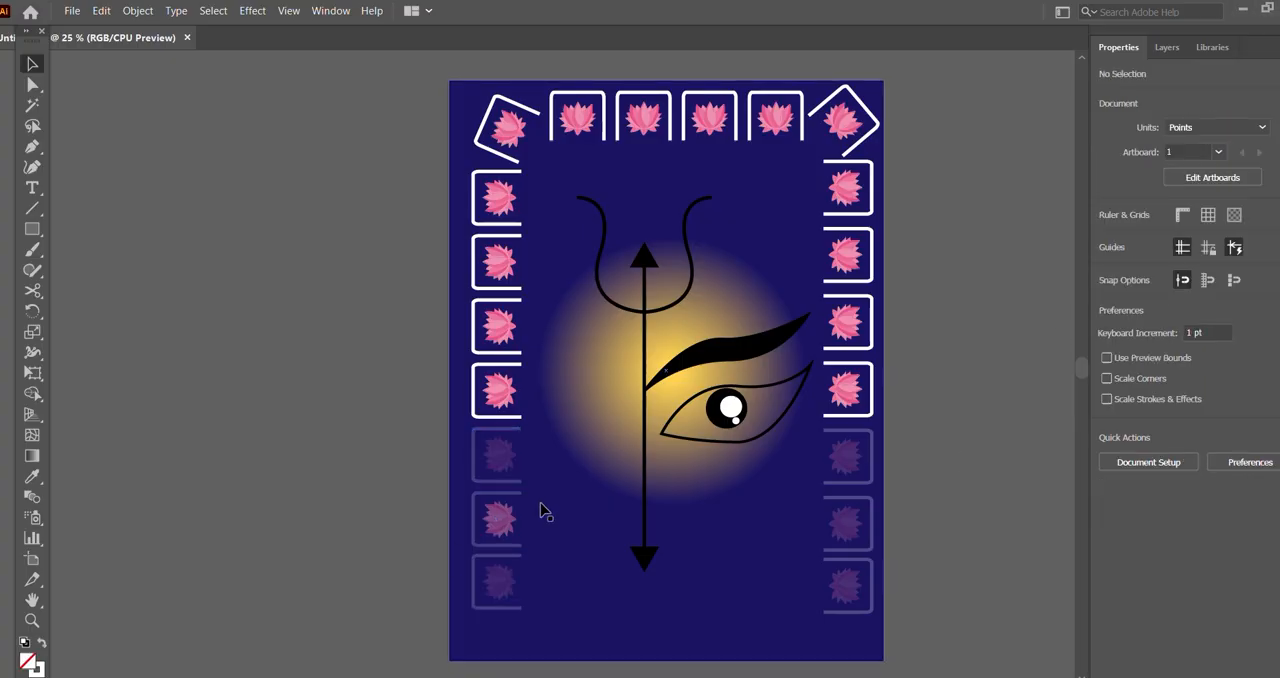
# Step: Set the opacity of the middle lotus among the three faded ones on the border's left side to 18%
pyautogui.click(499, 518)
pyautogui.click(1217, 286)
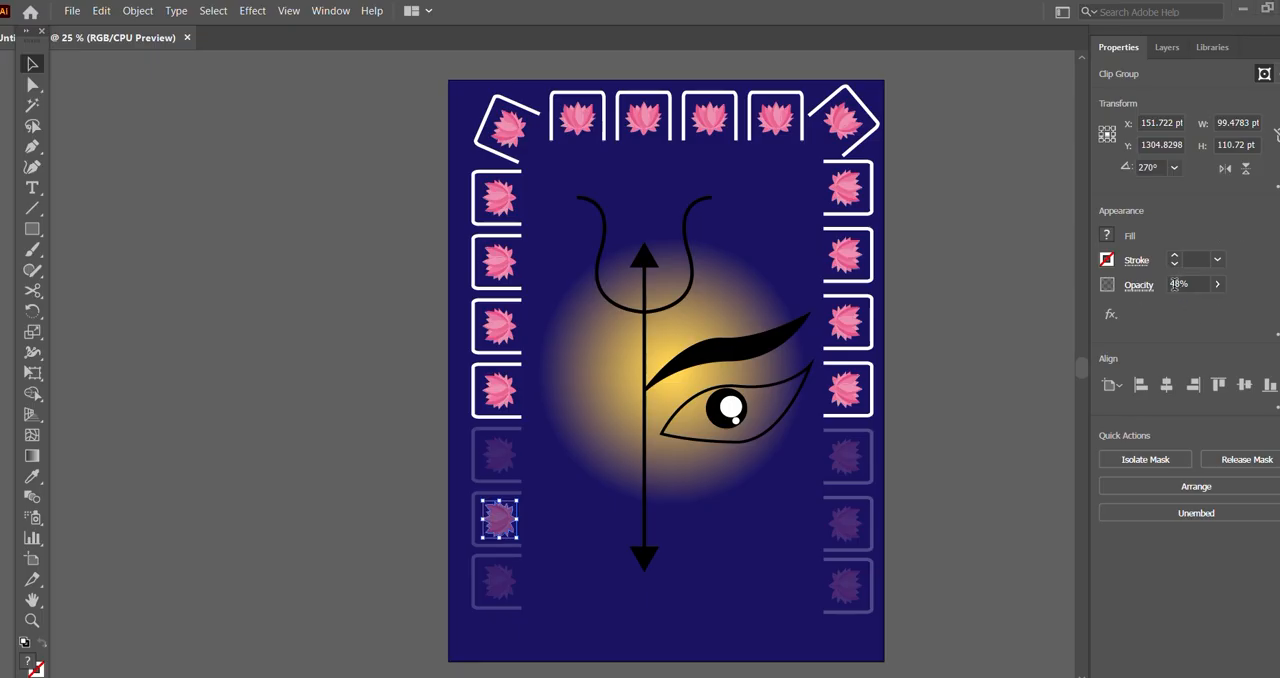
pyautogui.click(1183, 285)
pyautogui.click(1174, 285)
pyautogui.write('1')
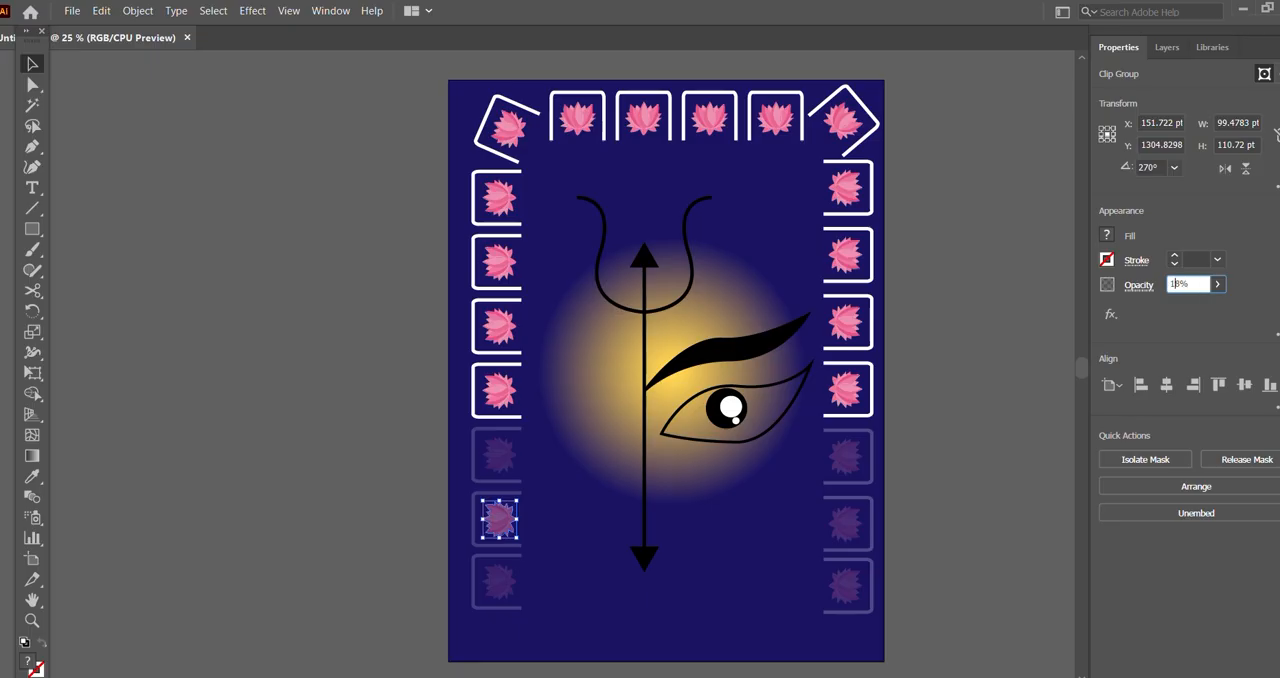
pyautogui.click(1022, 352)
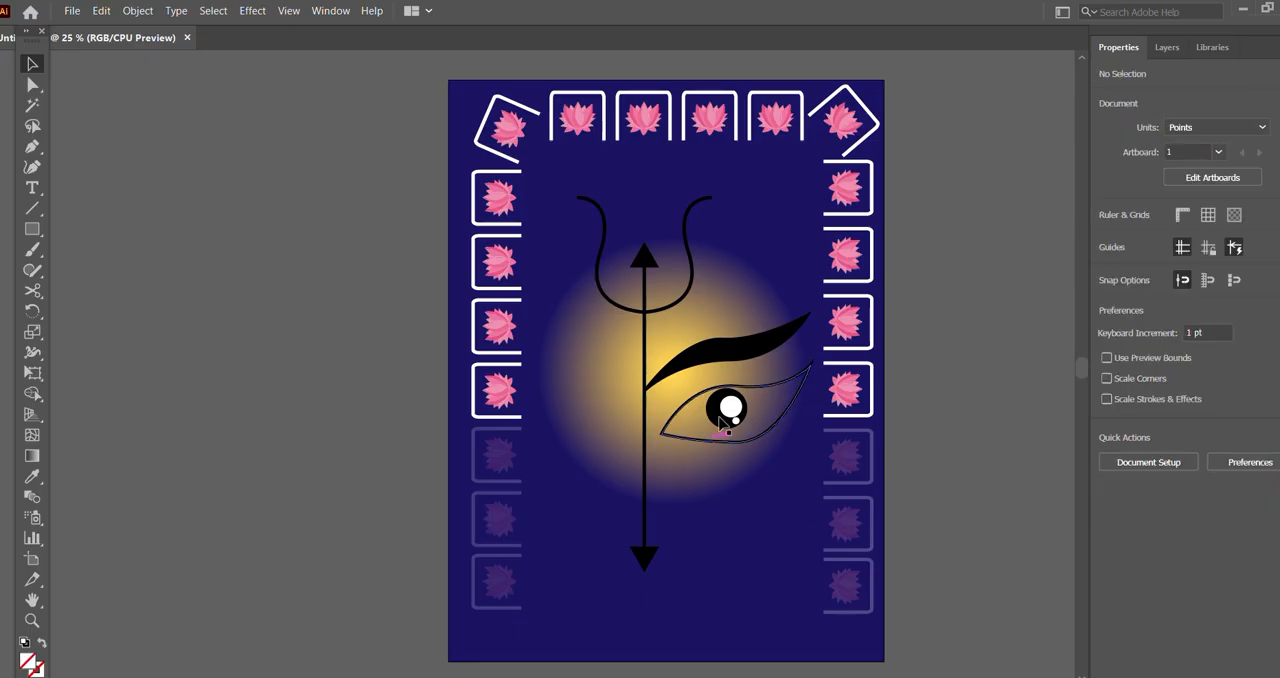
# Step: Set the opacity of the three faded lotuses and frames on the border's right side to 18%
pyautogui.click(858, 456)
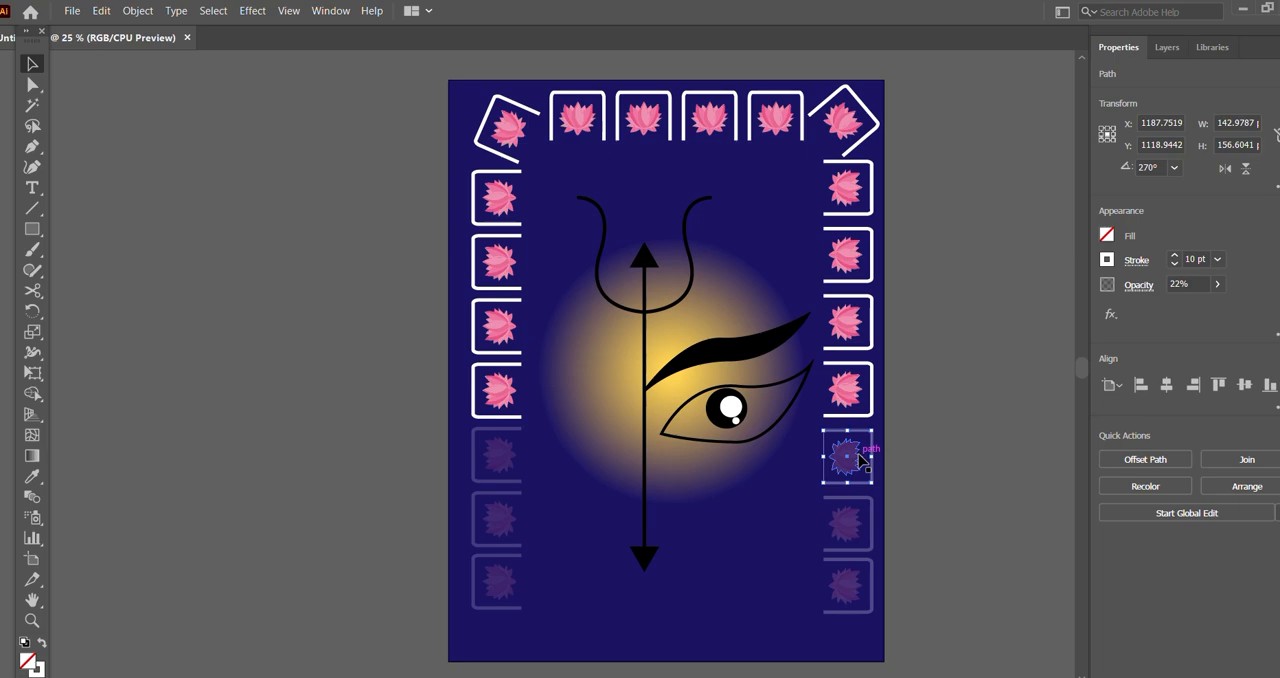
pyautogui.keyDown('shift'); pyautogui.click(860, 506); pyautogui.keyUp('shift')
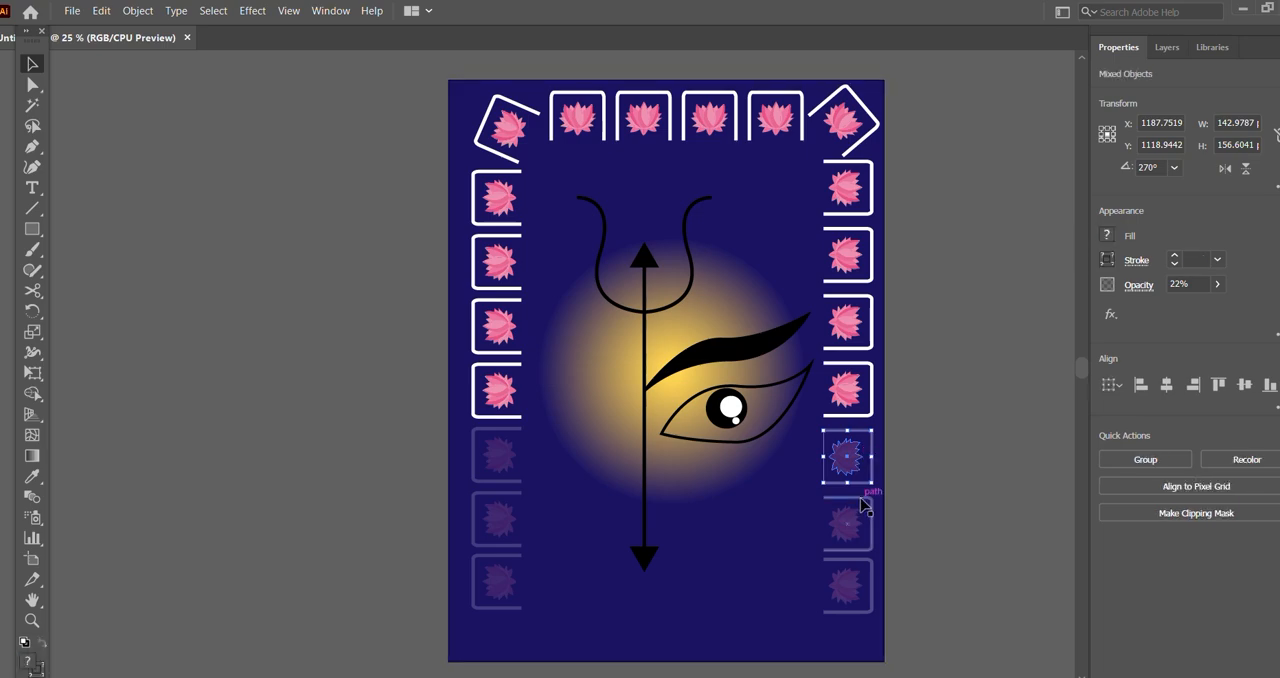
pyautogui.keyDown('shift'); pyautogui.click(850, 525); pyautogui.keyUp('shift')
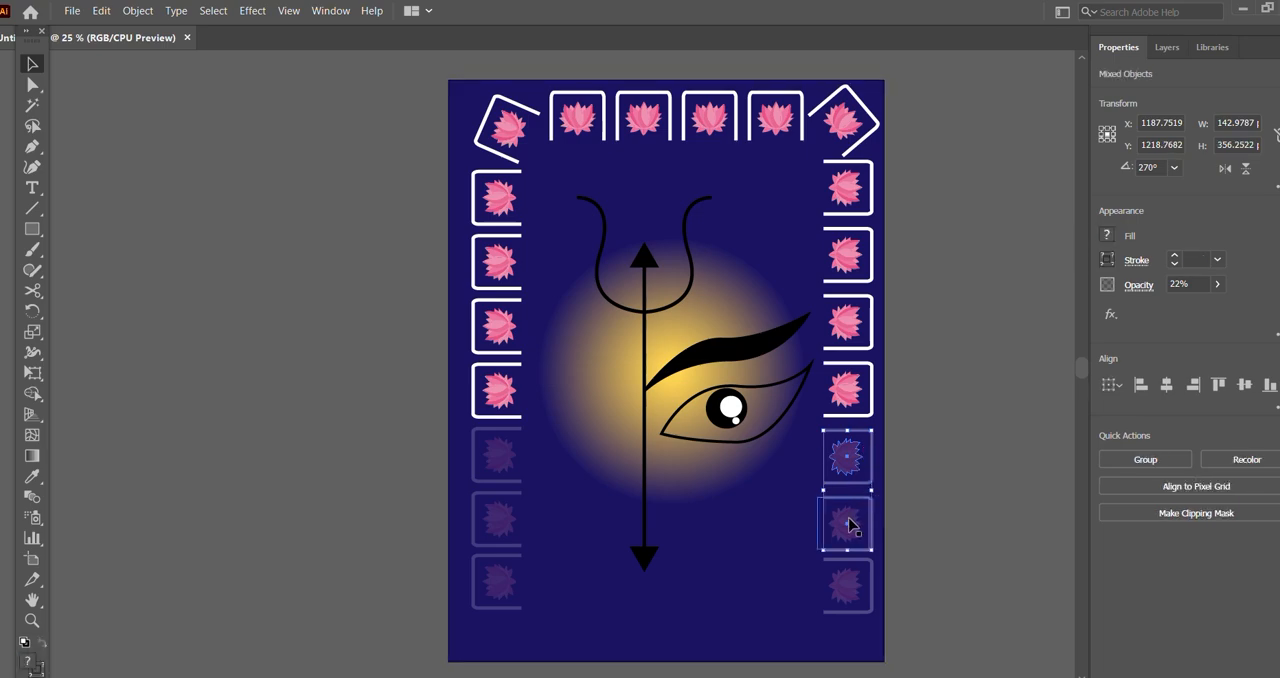
pyautogui.keyDown('shift'); pyautogui.click(849, 583); pyautogui.keyUp('shift')
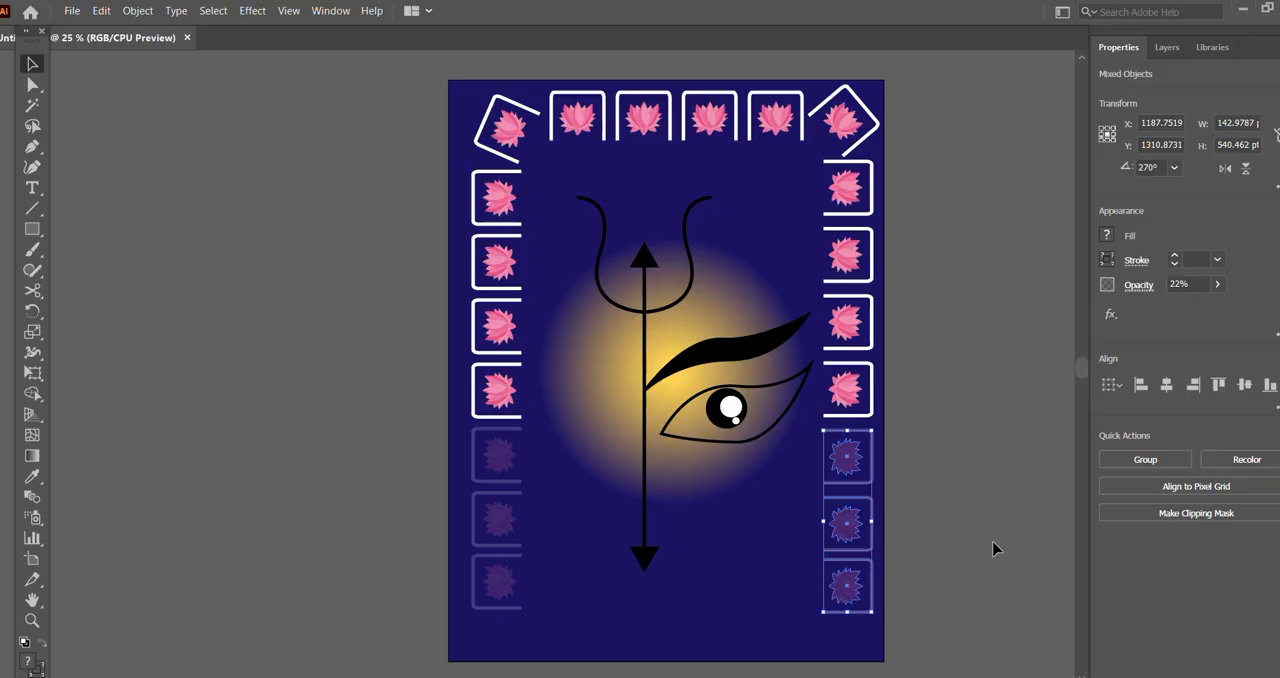
pyautogui.click(1194, 284)
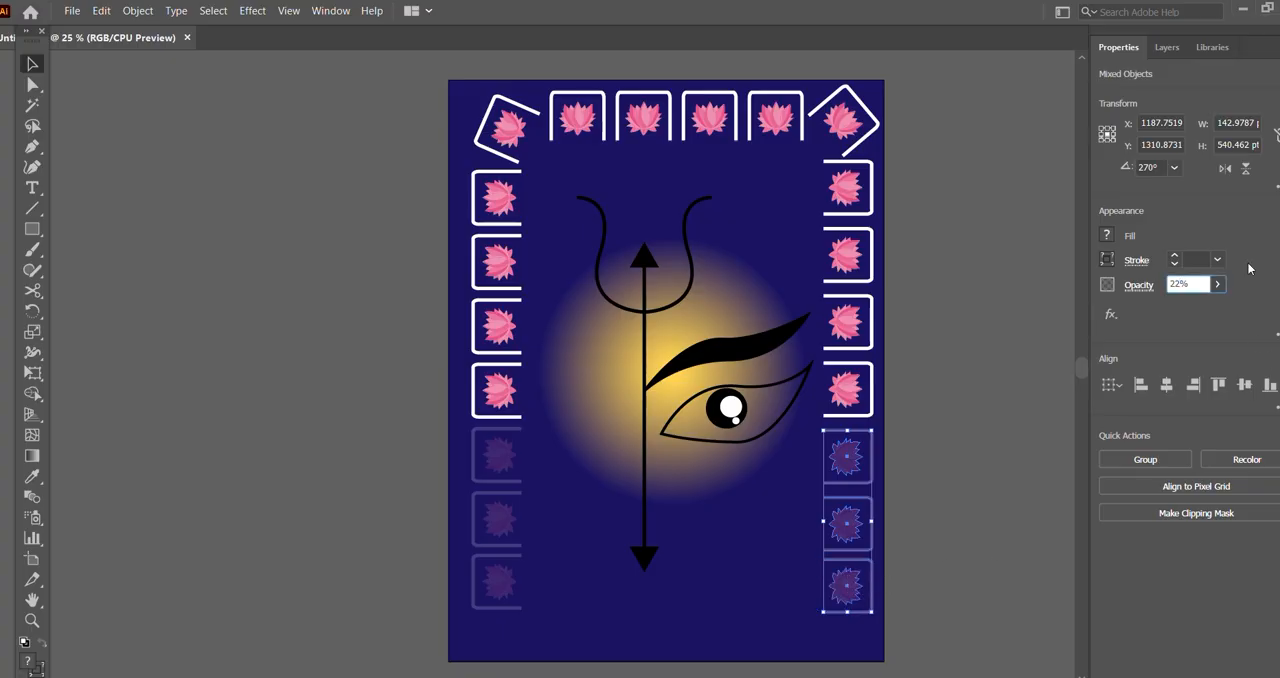
pyautogui.write('18')
pyautogui.click(988, 323)
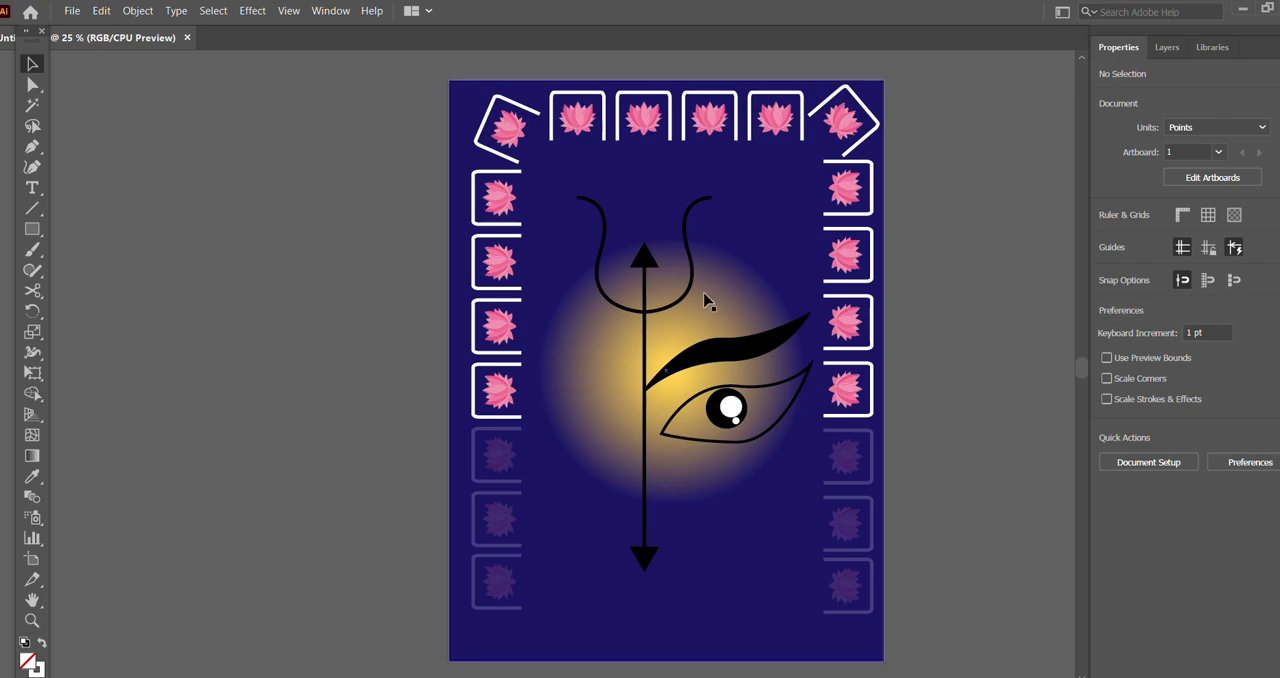
# Step: Fill the background rectangle with the Blue Sky gradient preset and change its type to radial
pyautogui.click(752, 210)
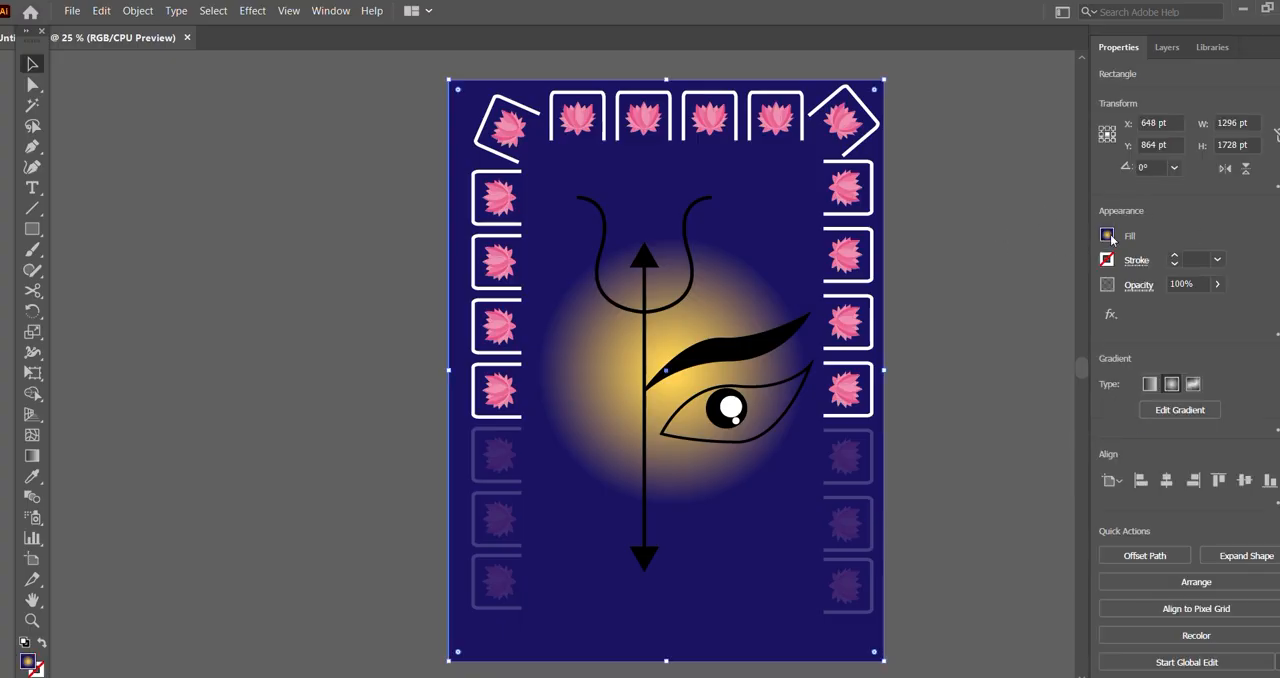
pyautogui.click(1179, 408)
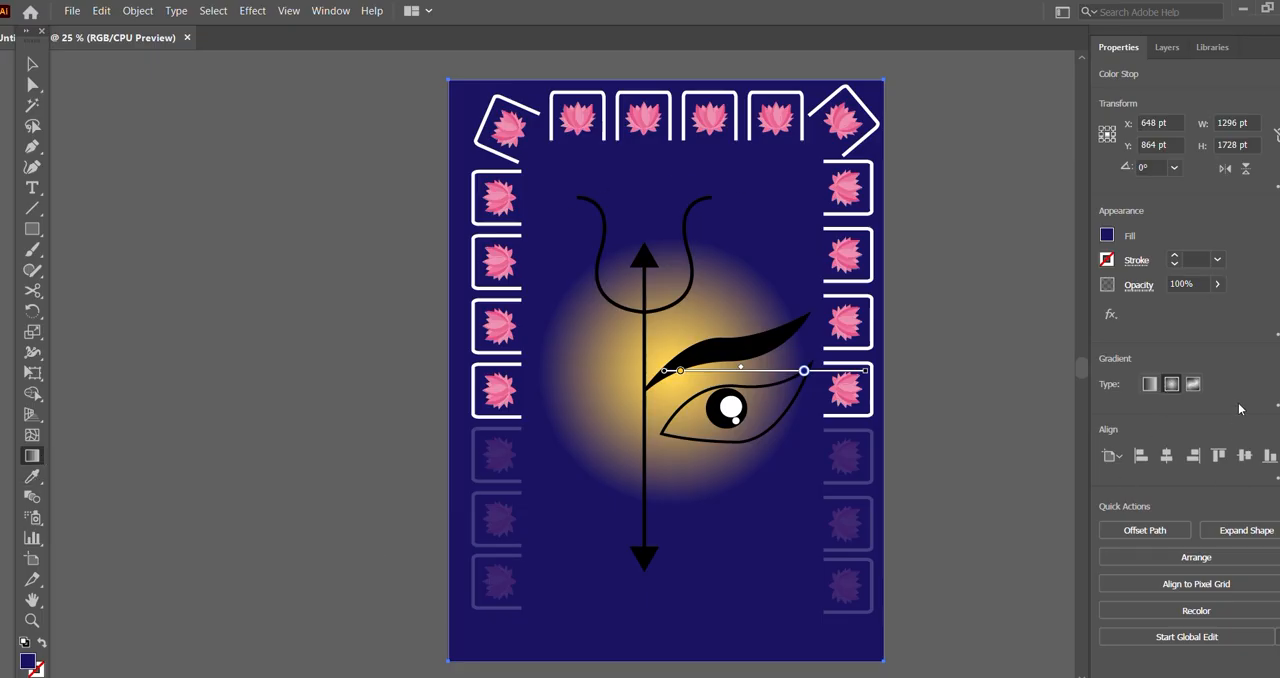
pyautogui.click(1277, 406)
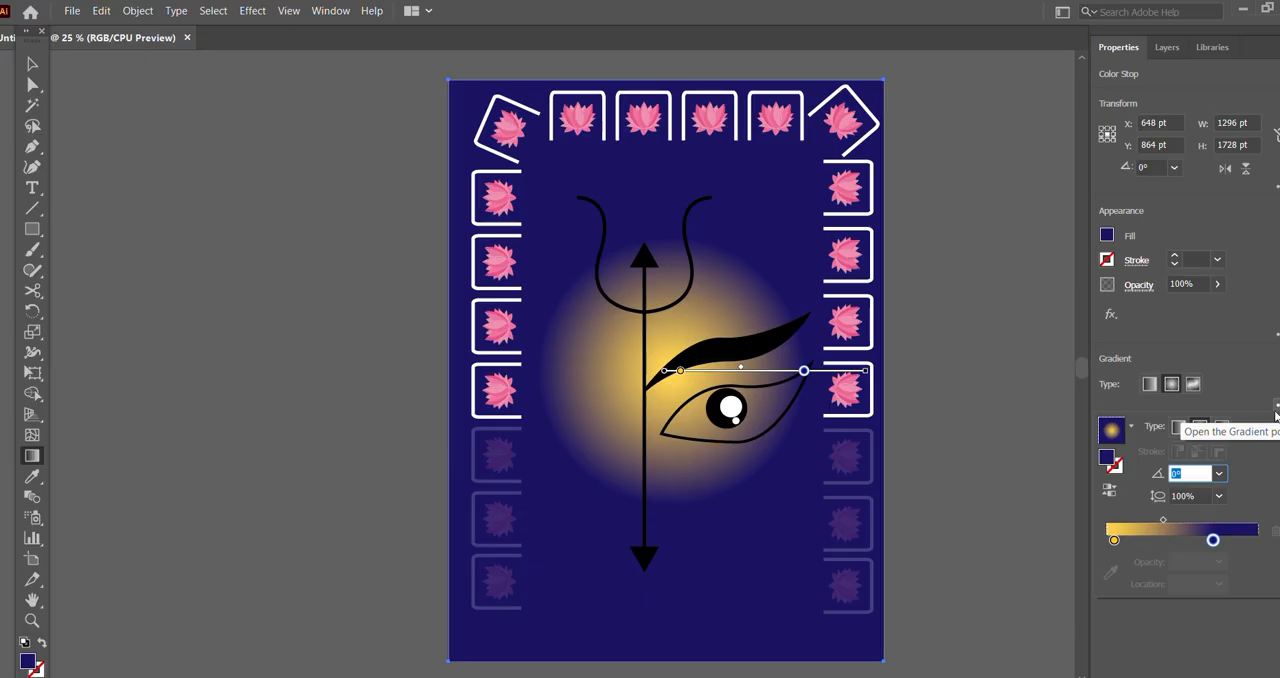
pyautogui.click(1131, 427)
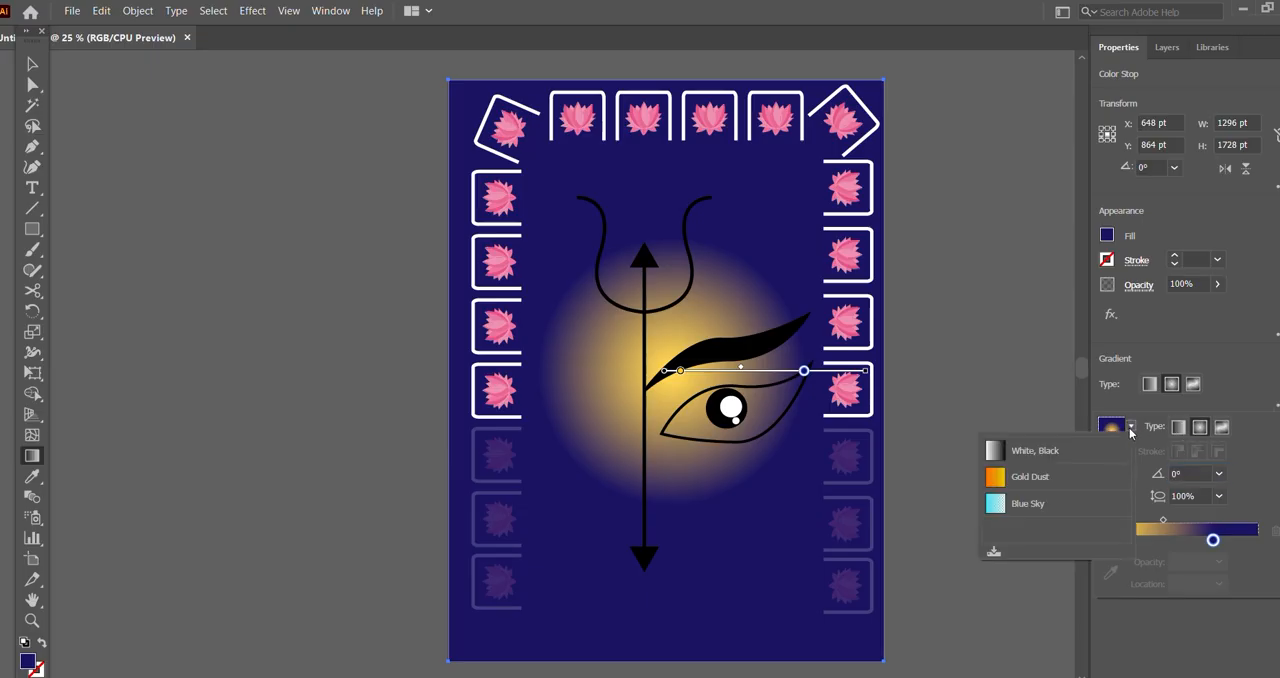
pyautogui.click(1027, 503)
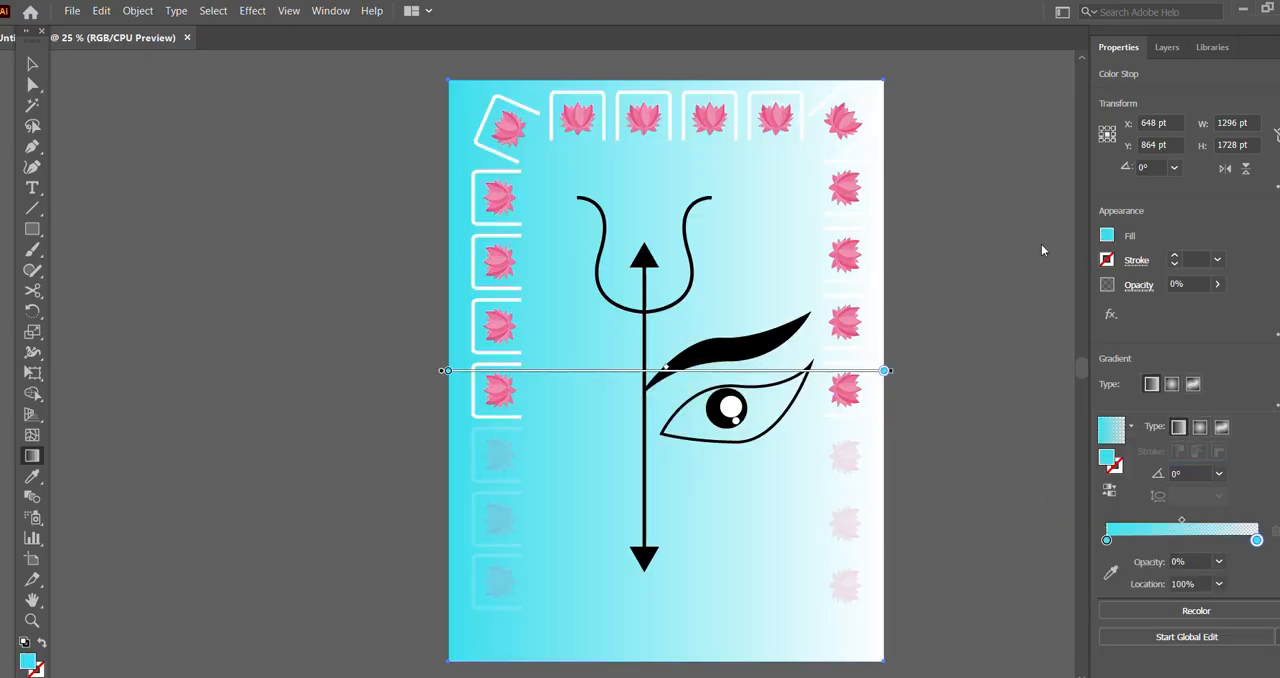
pyautogui.click(1173, 386)
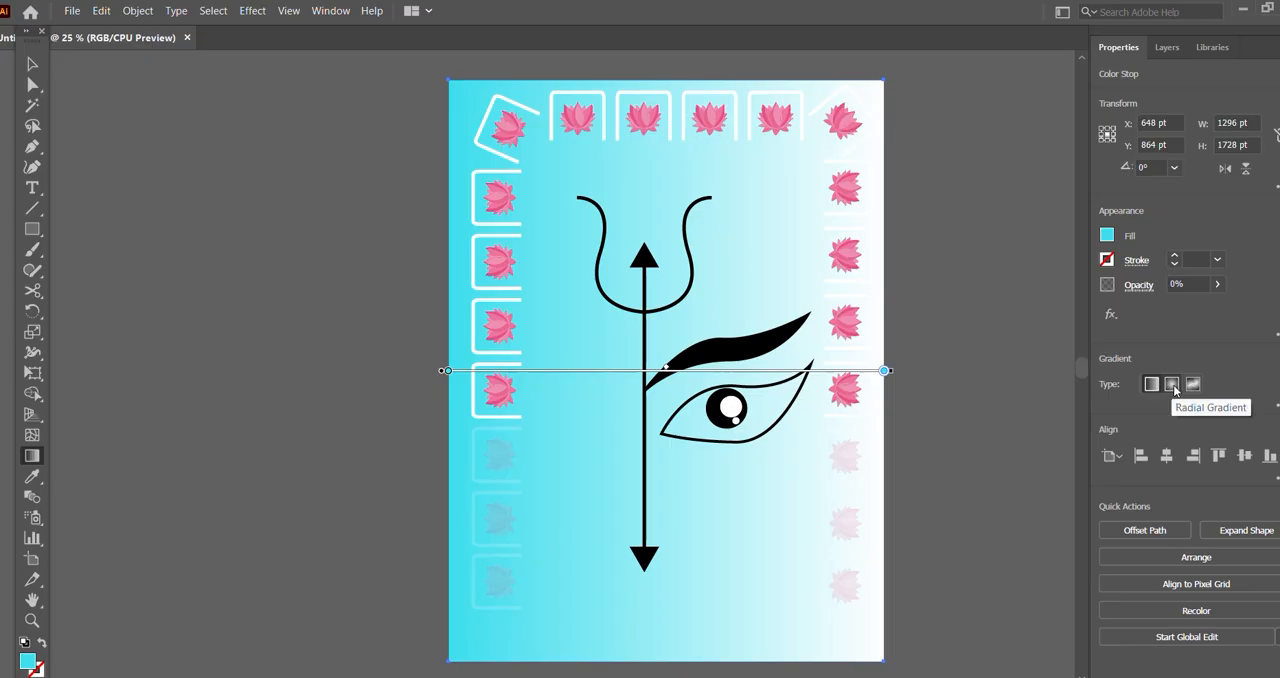
pyautogui.click(1172, 384)
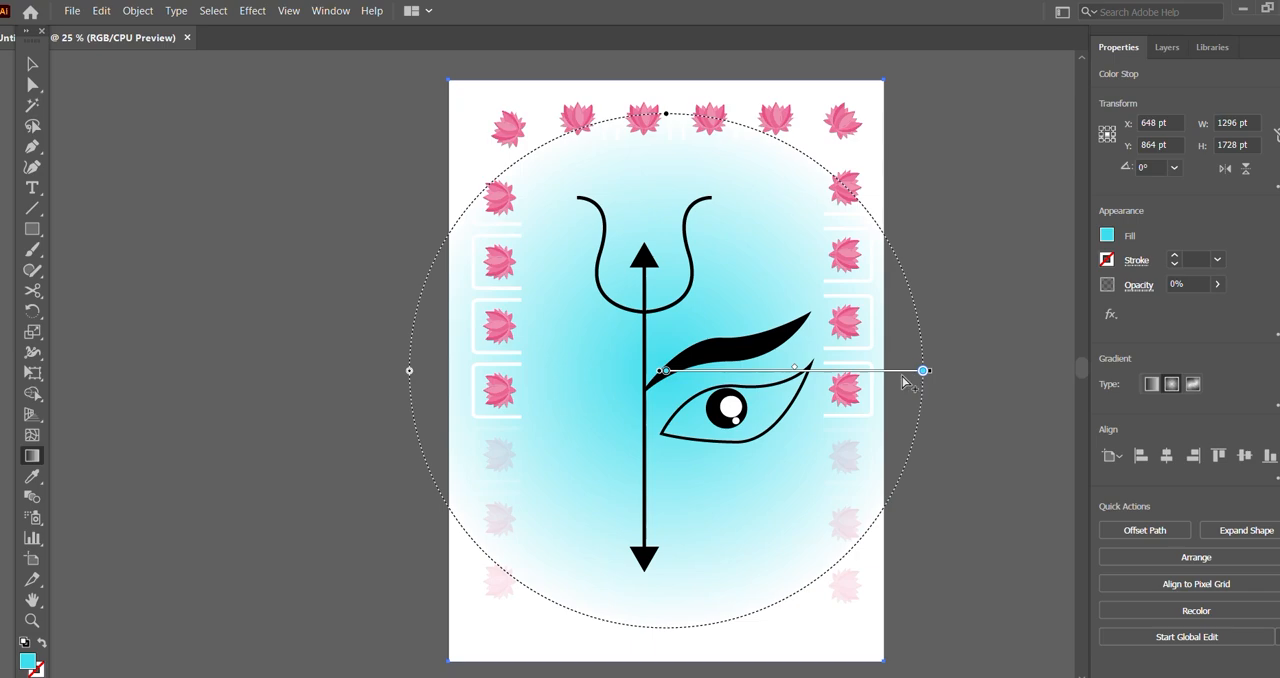
# Step: Rearrange the background gradient's stops to give a transparent centre, a 3% opacity stop at about 47% and solid cyan outside
pyautogui.moveTo(665, 371)
pyautogui.mouseDown()
pyautogui.moveTo(735, 373)
pyautogui.moveTo(667, 373)
pyautogui.mouseUp()
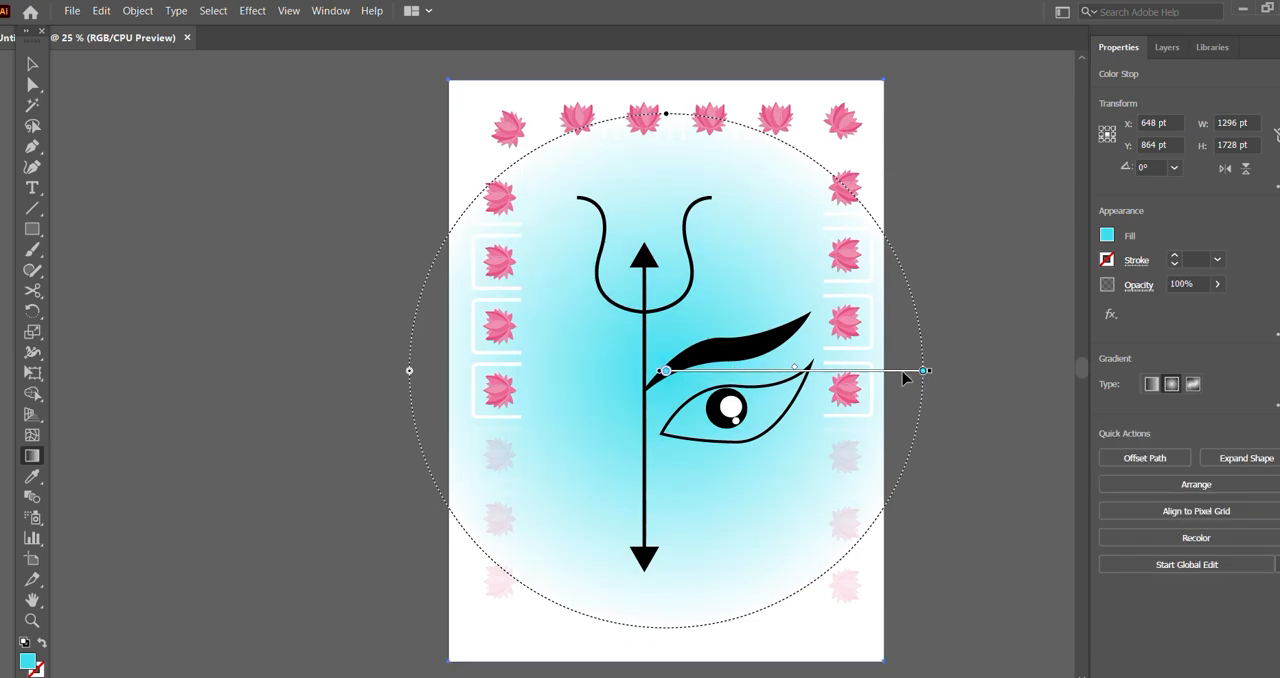
pyautogui.moveTo(923, 373)
pyautogui.mouseDown()
pyautogui.moveTo(803, 373)
pyautogui.moveTo(928, 376)
pyautogui.mouseUp()
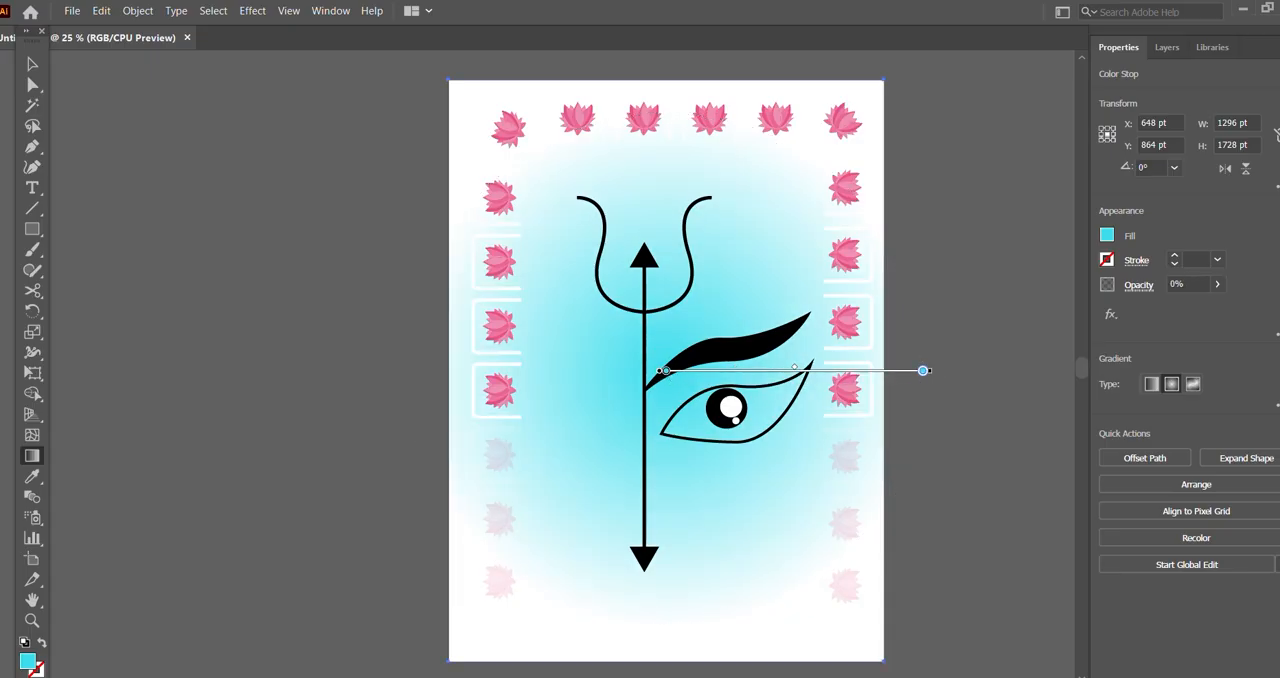
pyautogui.click(1276, 406)
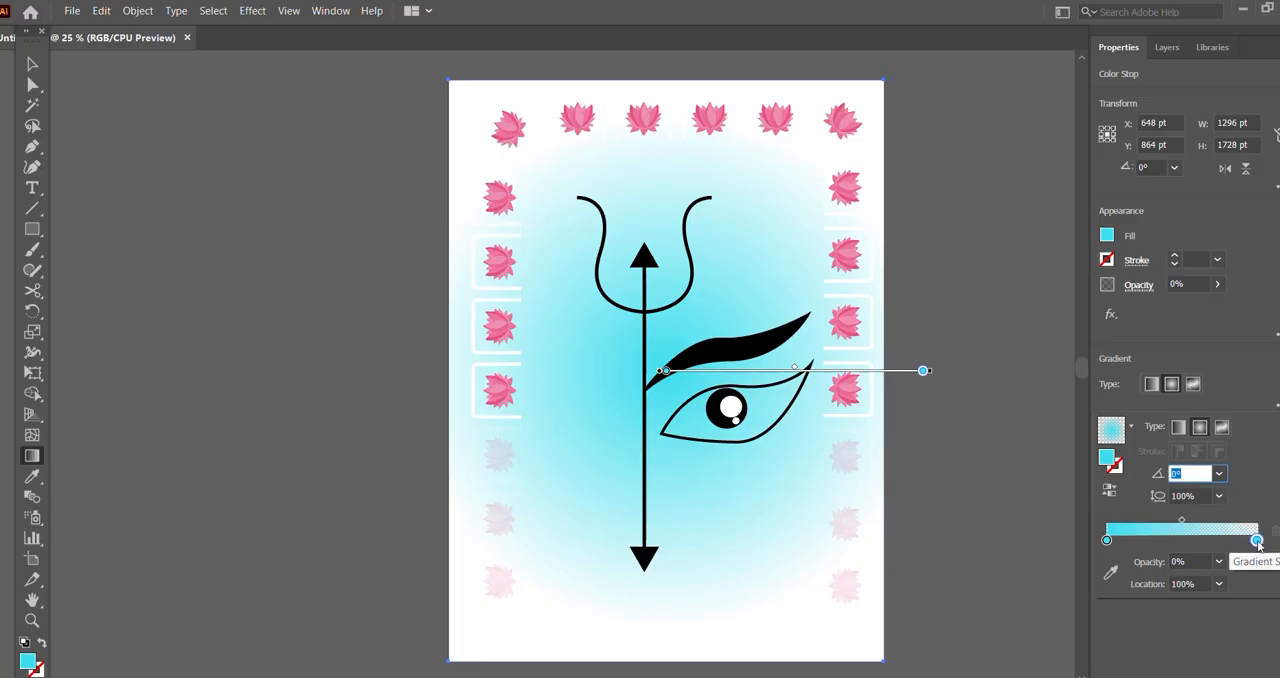
pyautogui.moveTo(1257, 542)
pyautogui.mouseDown()
pyautogui.moveTo(1164, 548)
pyautogui.moveTo(1234, 527)
pyautogui.moveTo(1188, 543)
pyautogui.moveTo(1257, 542)
pyautogui.moveTo(1112, 541)
pyautogui.mouseUp()
pyautogui.click(1164, 540)
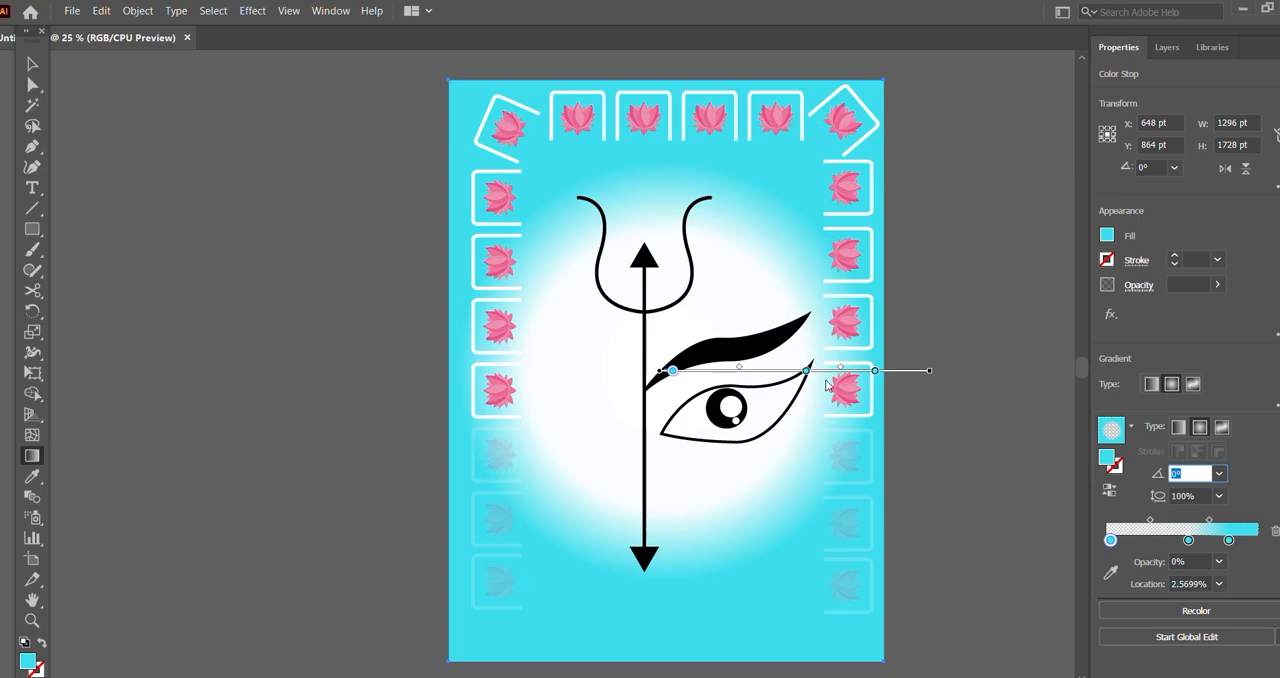
pyautogui.moveTo(1111, 540)
pyautogui.mouseDown()
pyautogui.moveTo(1140, 542)
pyautogui.moveTo(1118, 541)
pyautogui.moveTo(1130, 522)
pyautogui.moveTo(1227, 522)
pyautogui.moveTo(1161, 541)
pyautogui.mouseUp()
pyautogui.click(1211, 520)
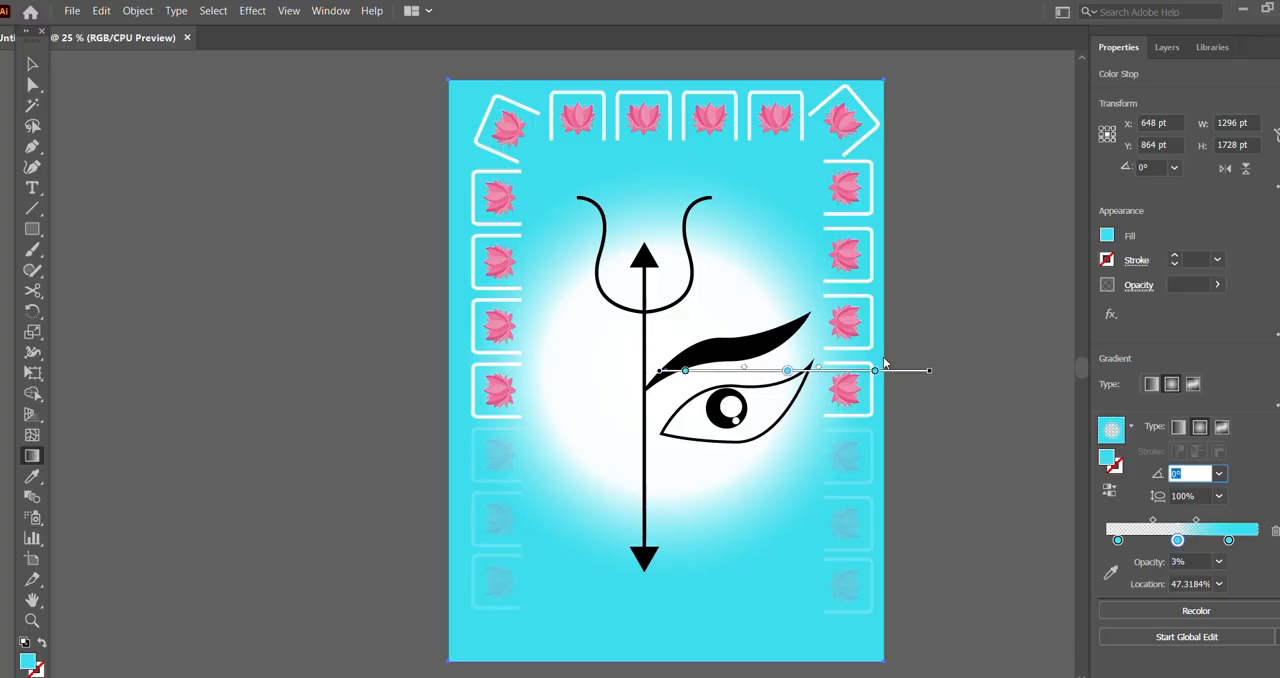
# Step: Reposition the background gradient's middle stop slightly inward to shrink and soften the white glow behind the trident
pyautogui.moveTo(762, 371); pyautogui.dragTo(785, 372)
pyautogui.doubleClick(685, 372)
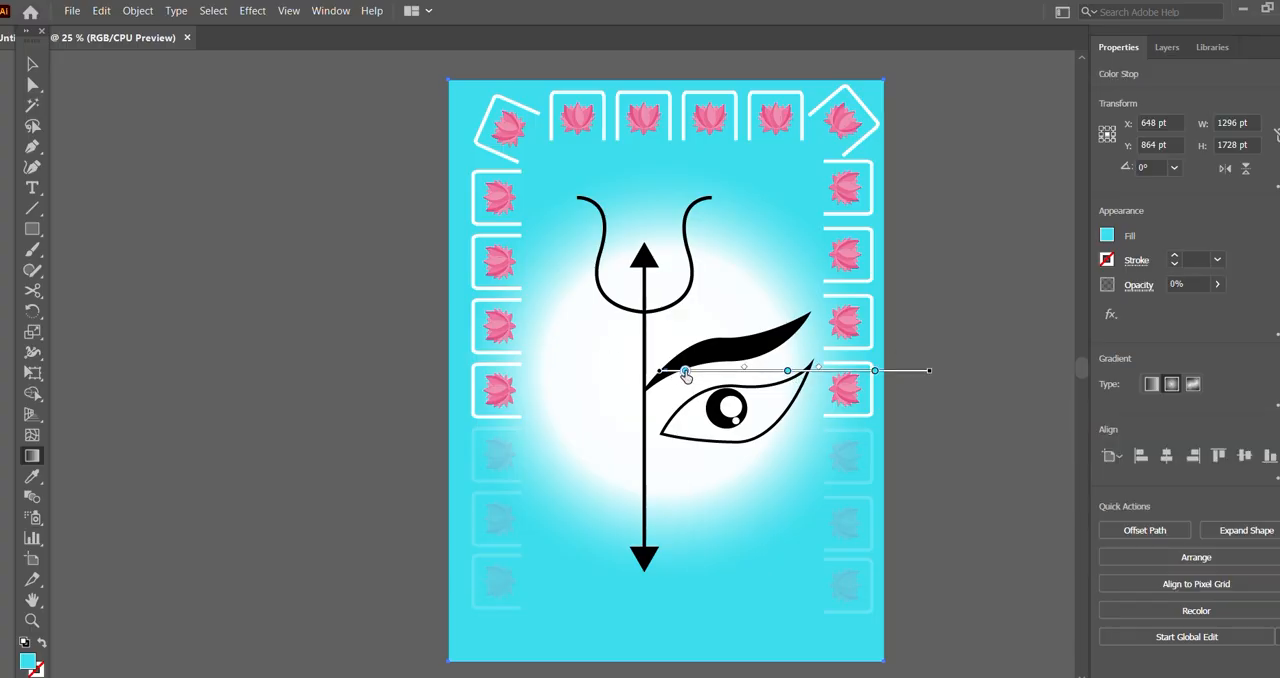
pyautogui.press('Escape')
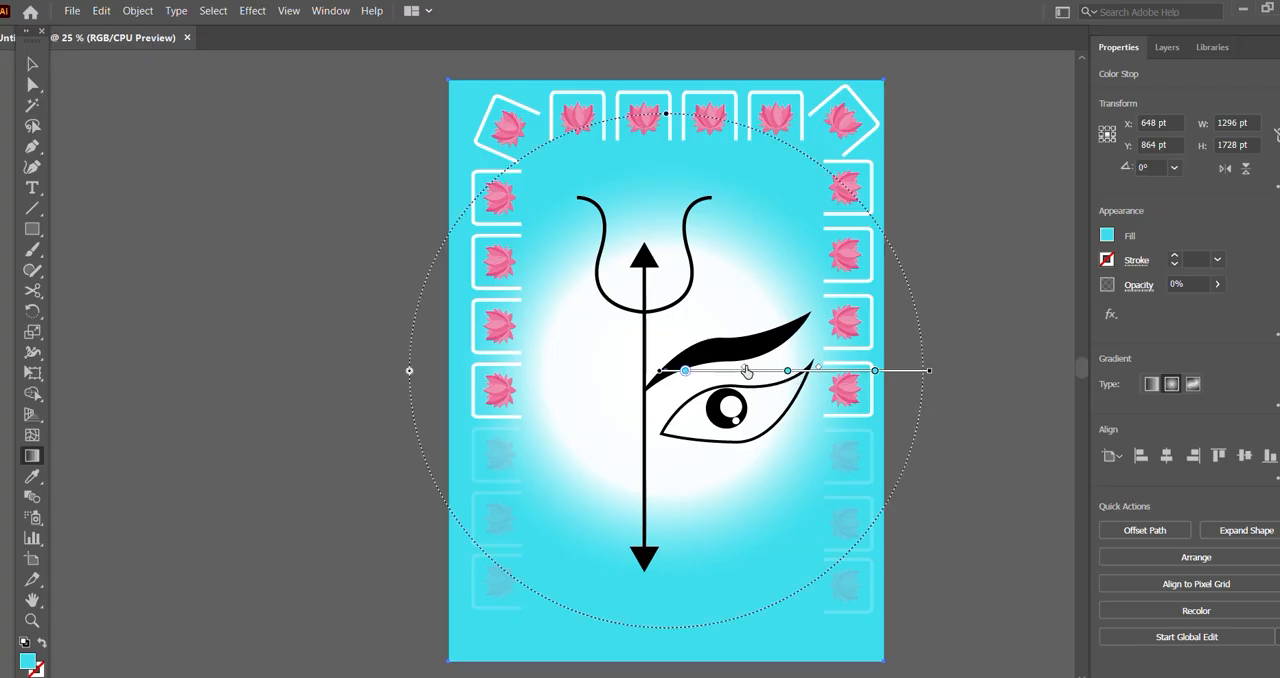
pyautogui.moveTo(748, 372)
pyautogui.mouseDown()
pyautogui.moveTo(825, 372)
pyautogui.moveTo(740, 370)
pyautogui.mouseUp()
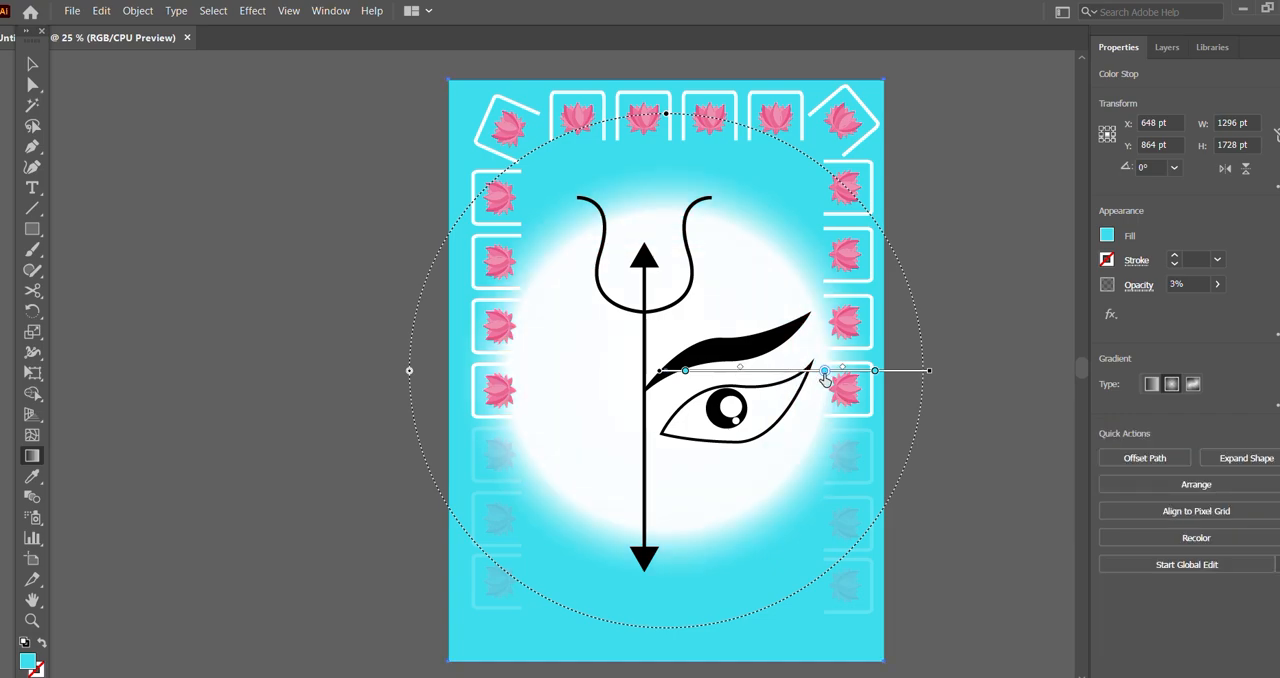
pyautogui.moveTo(824, 372); pyautogui.dragTo(774, 372)
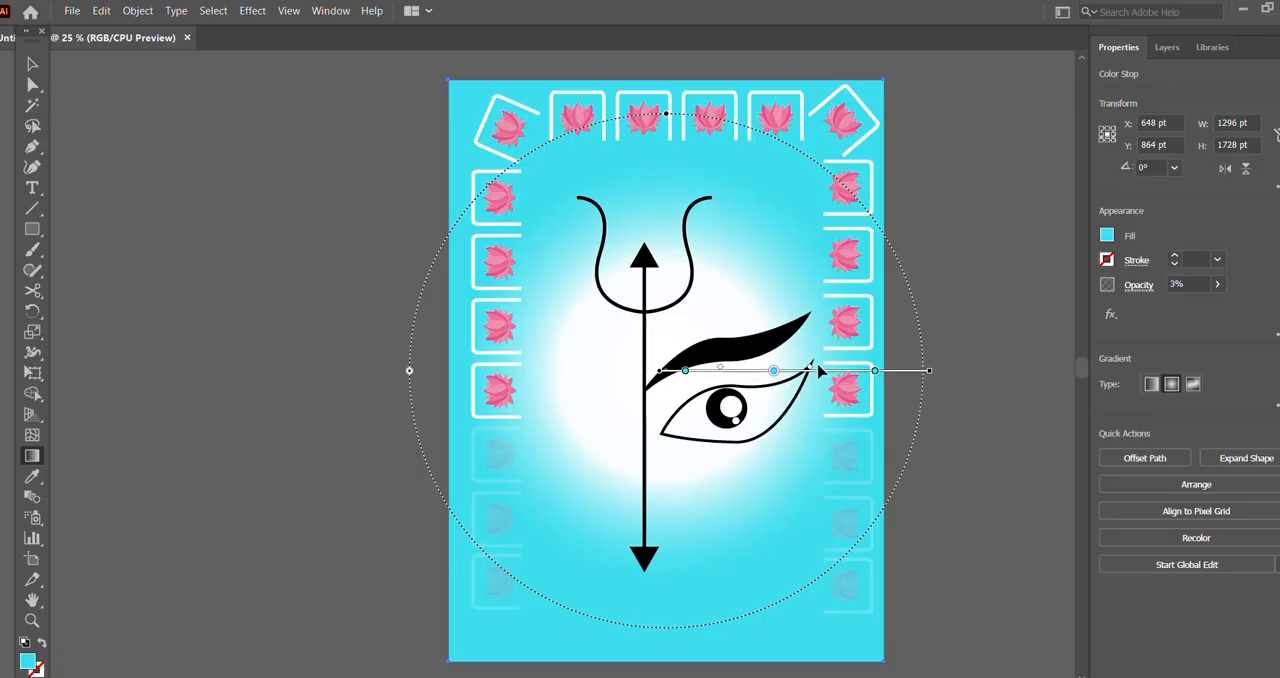
# Step: Set the opacity of the background gradient's middle stop to 24% and deselect the rectangle
pyautogui.click(1217, 284)
pyautogui.moveTo(1156, 307)
pyautogui.mouseDown()
pyautogui.moveTo(1185, 310)
pyautogui.moveTo(1160, 311)
pyautogui.mouseUp()
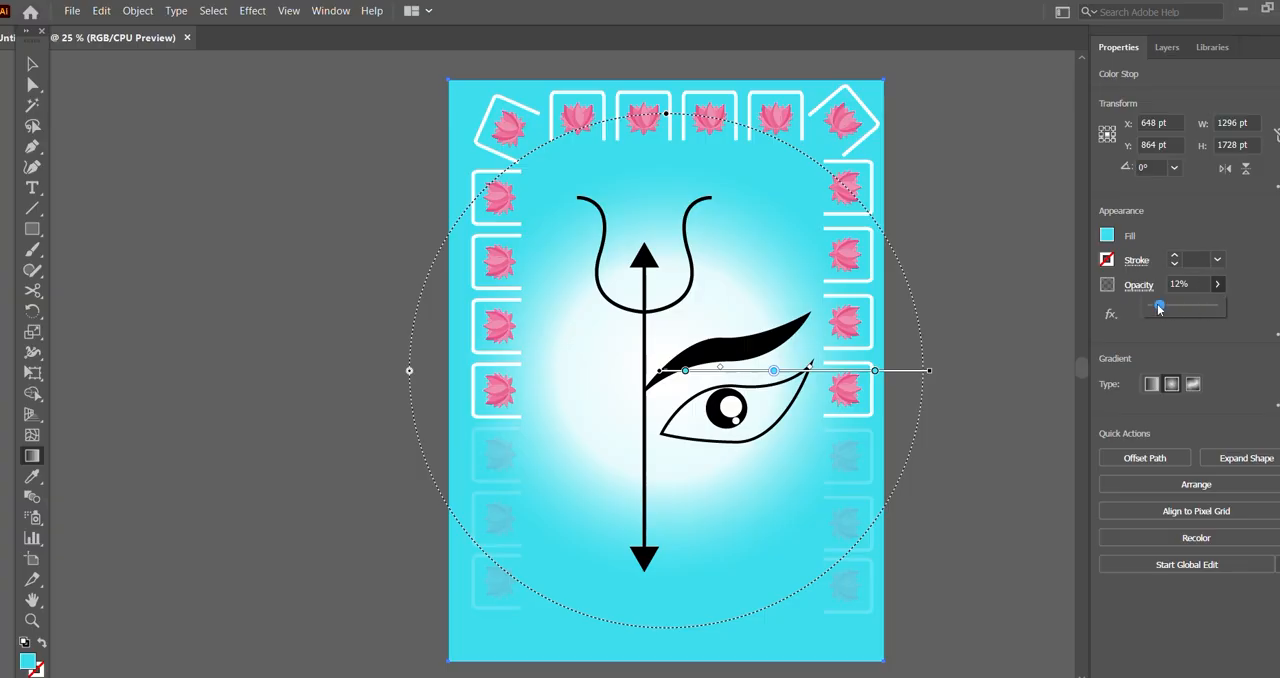
pyautogui.moveTo(1159, 310); pyautogui.dragTo(1166, 310)
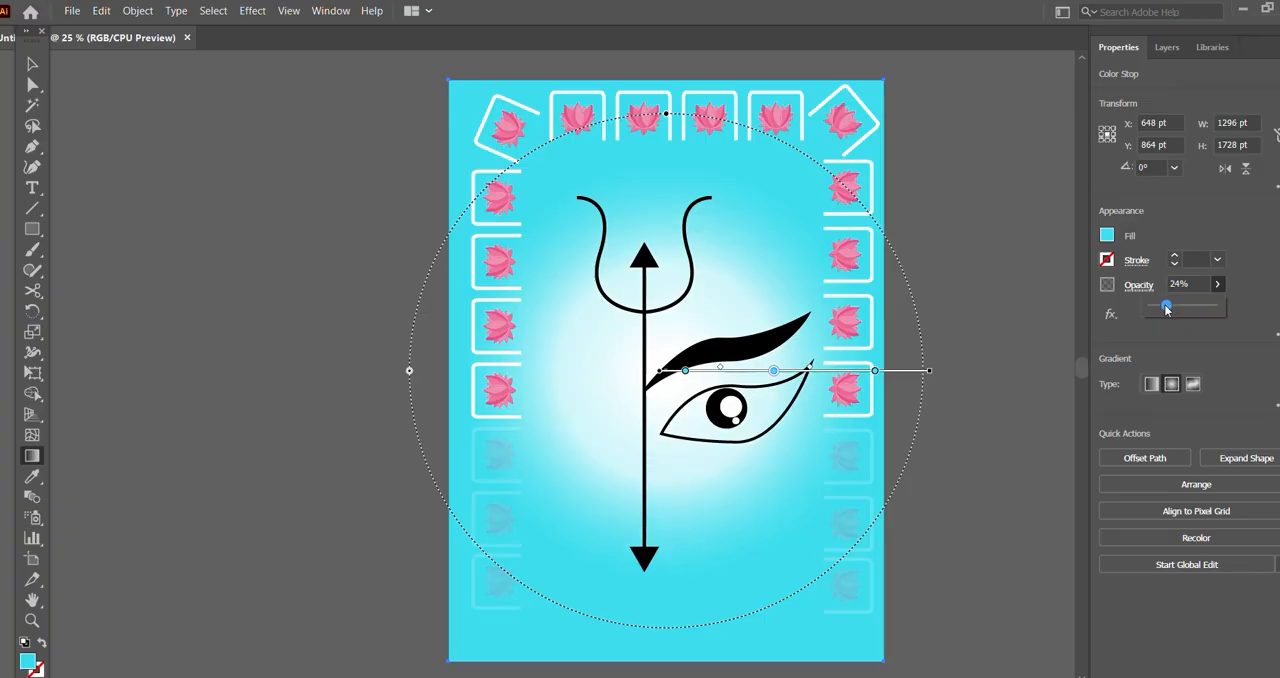
pyautogui.click(39, 66)
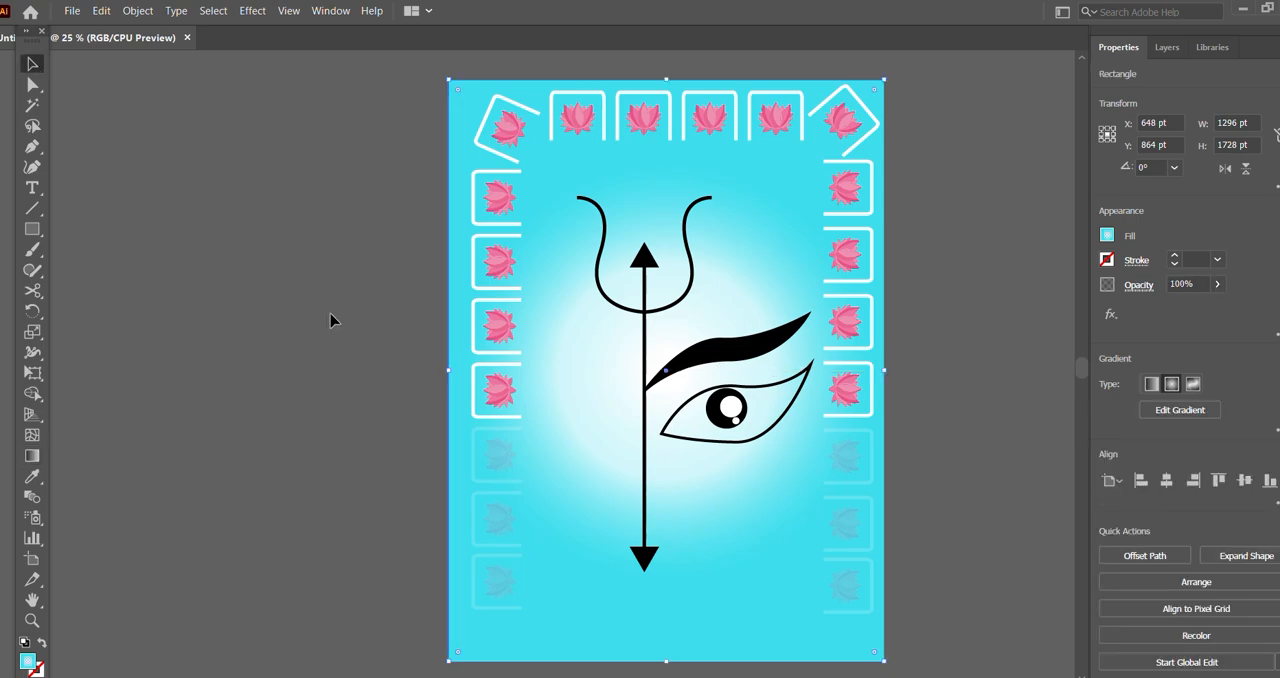
pyautogui.click(323, 291)
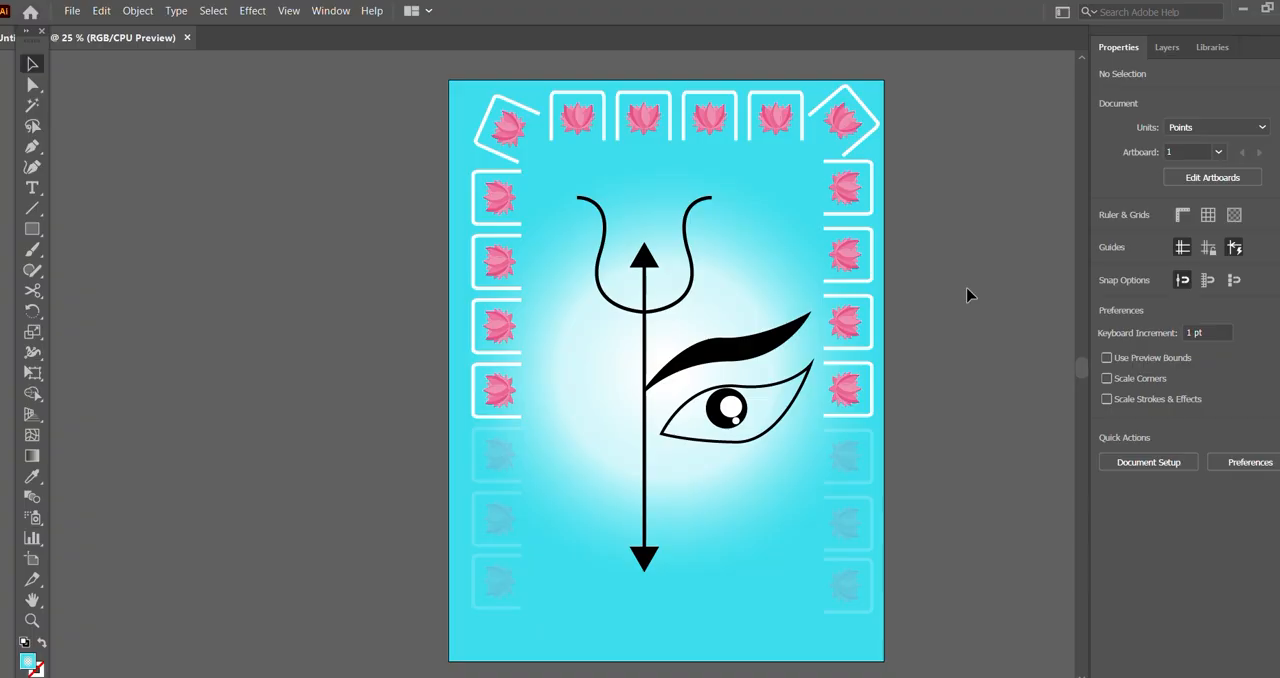
# Step: Add the text "HAPPY" beside the trident's shaft, opposite the eyebrow, with a 1 in font size
pyautogui.press('t')
pyautogui.click(561, 357)
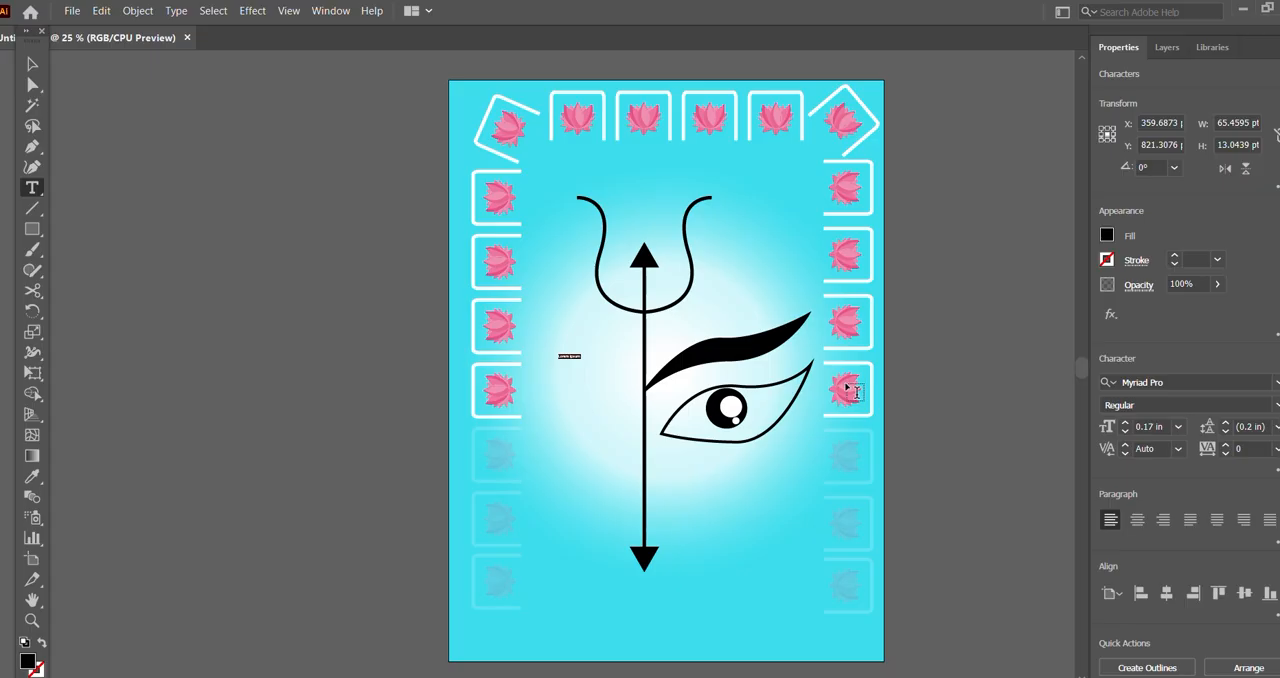
pyautogui.press('BackSpace')
pyautogui.write('H')
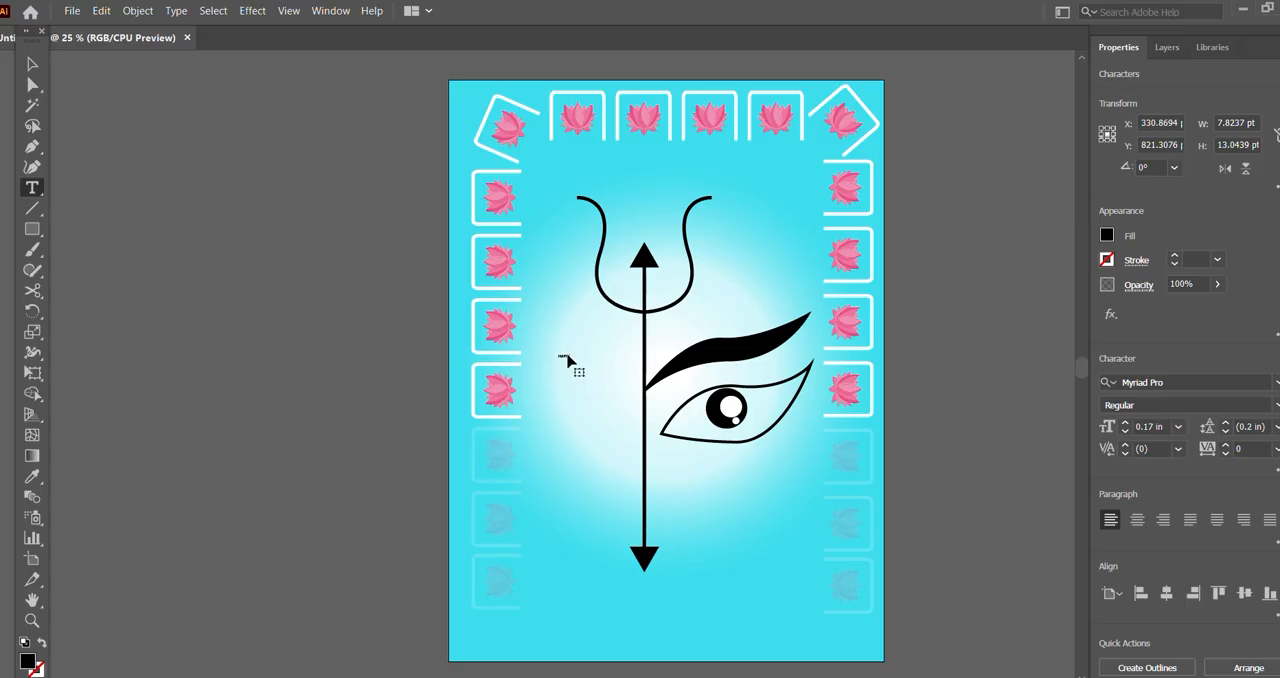
pyautogui.hotkey('ctrl', 'a')
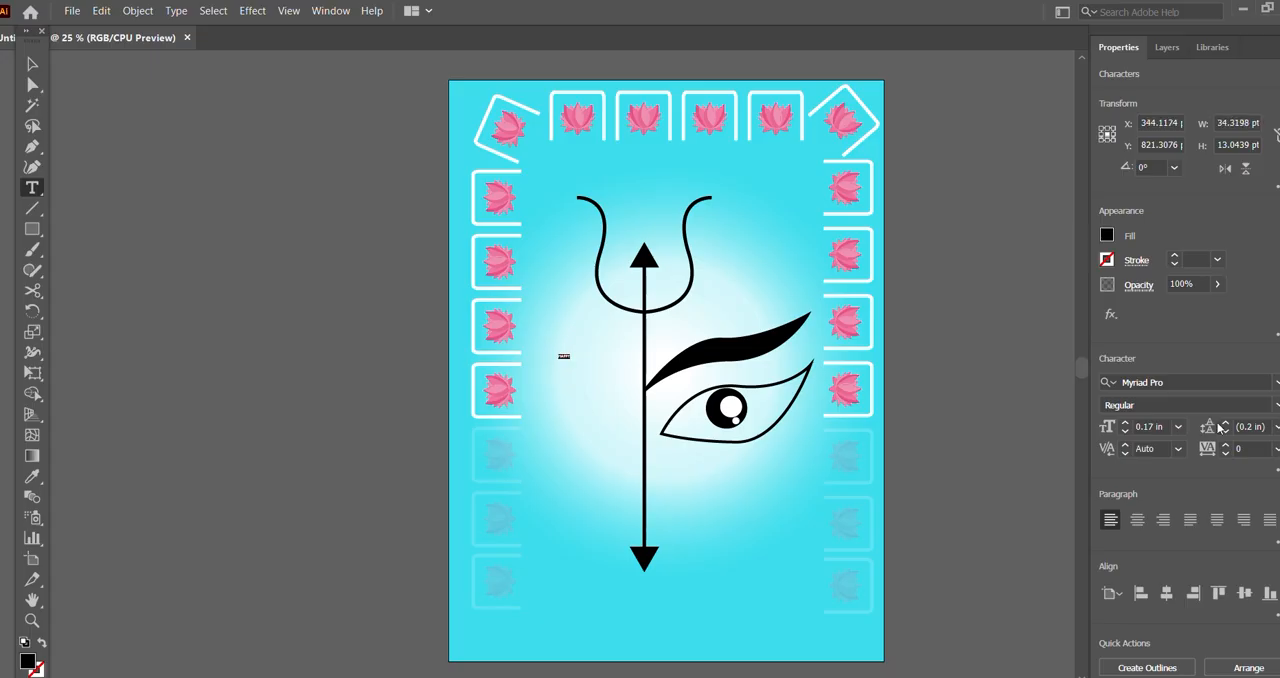
pyautogui.click(1178, 427)
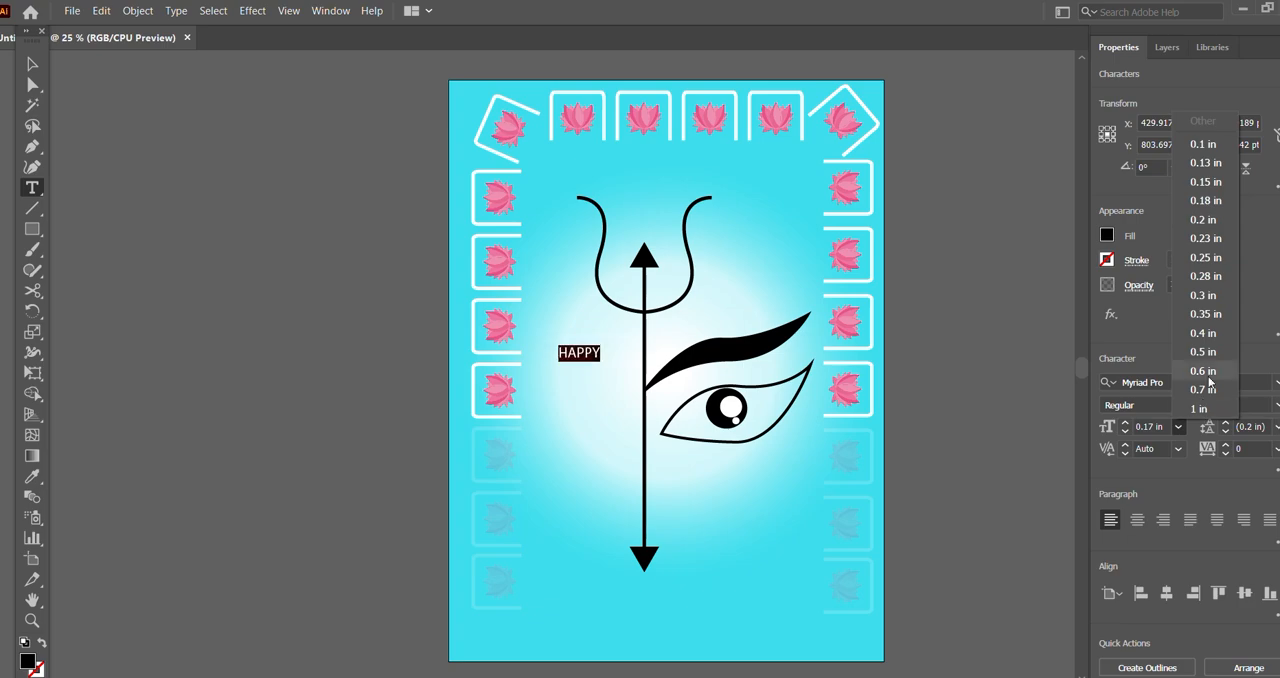
pyautogui.press('Escape')
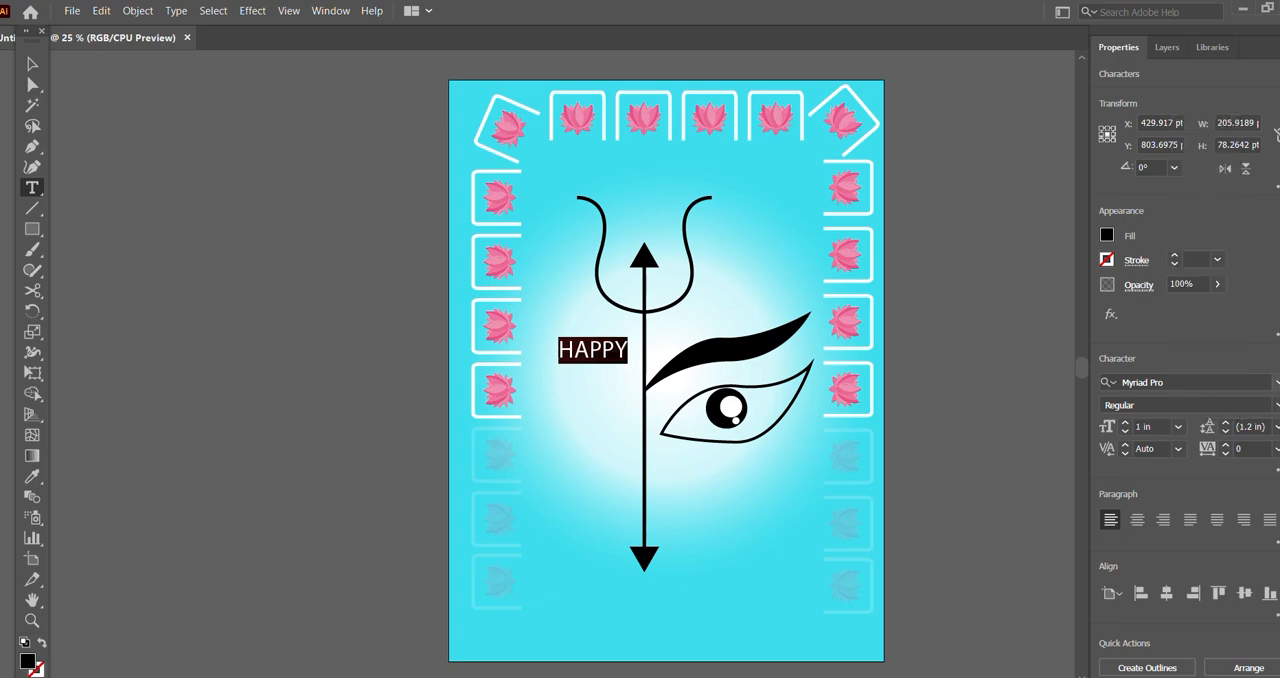
# Step: Set the font of the HAPPY text to Baskerville Old Face
pyautogui.click(1275, 384)
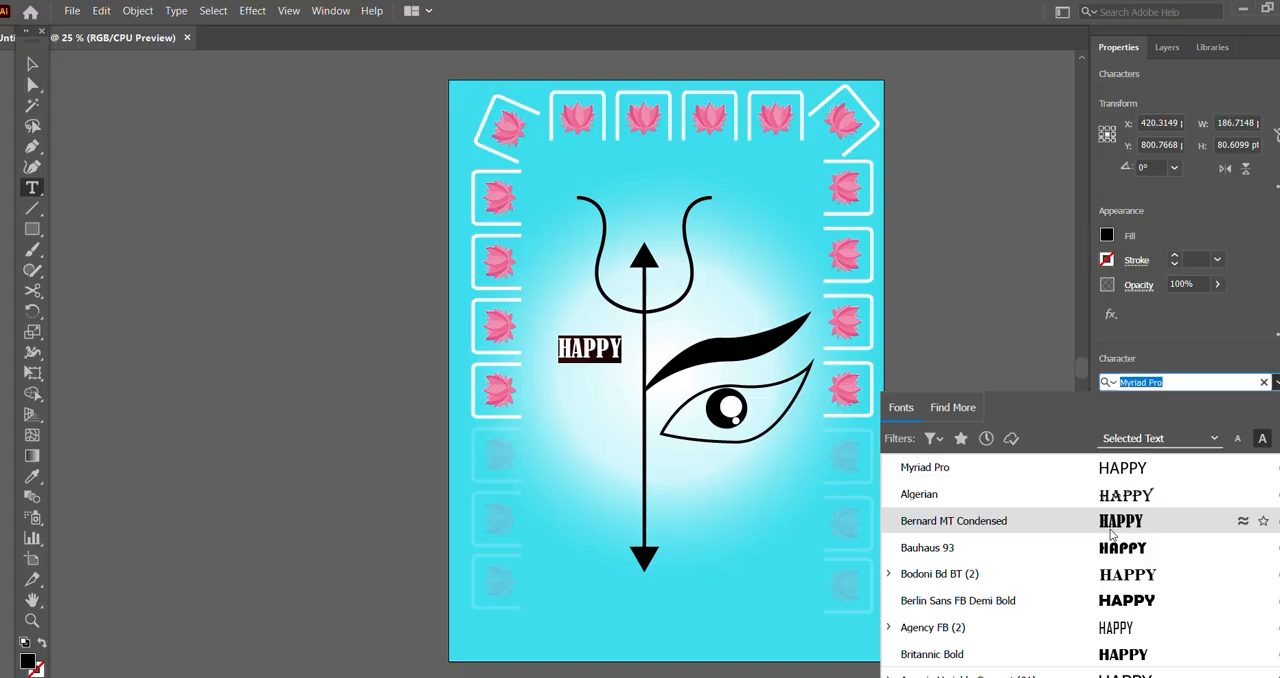
pyautogui.scroll(-10, 1113, 535)
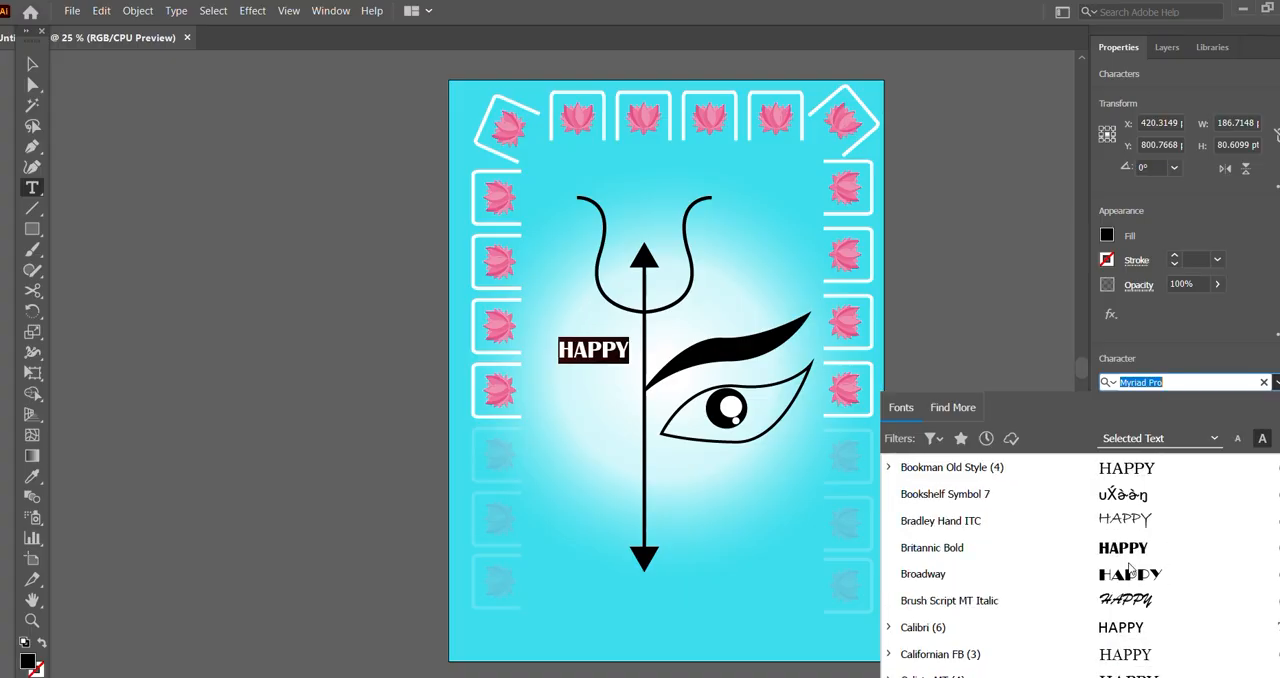
pyautogui.scroll(5, 1128, 570)
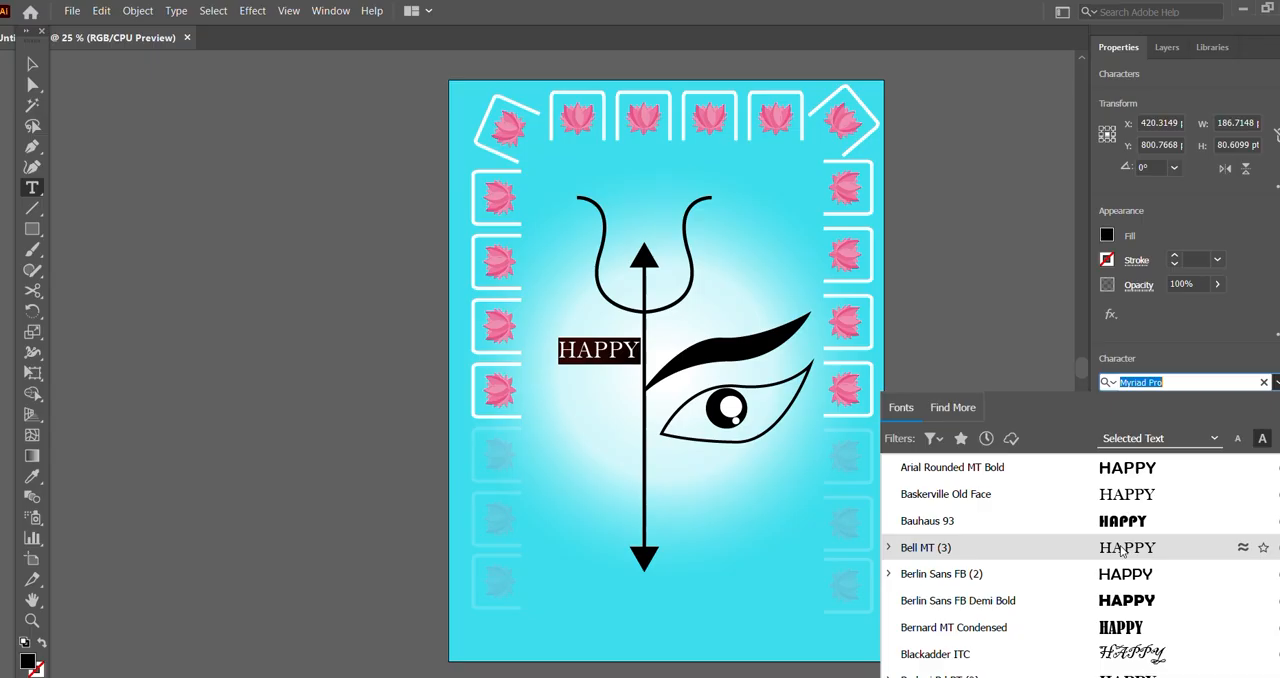
pyautogui.click(1132, 494)
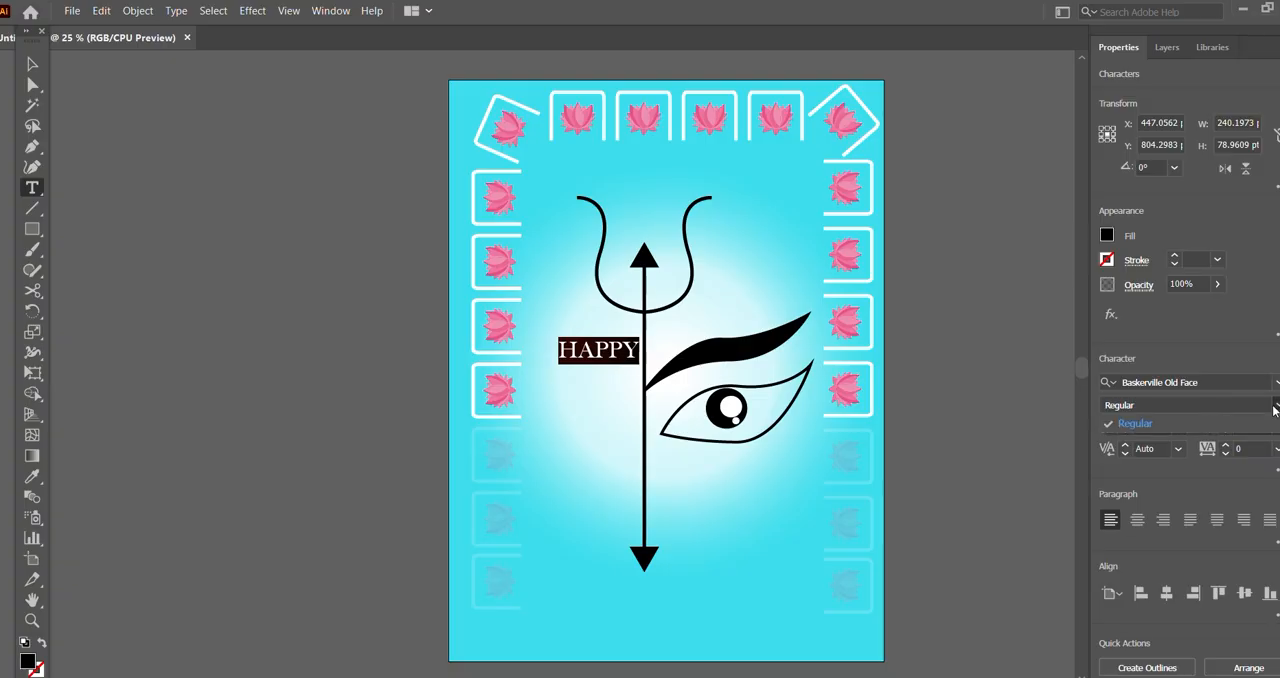
# Step: Set the font of the HAPPY text to Berlin Sans FB Demi Bold and fill it with dark red
pyautogui.click(1276, 383)
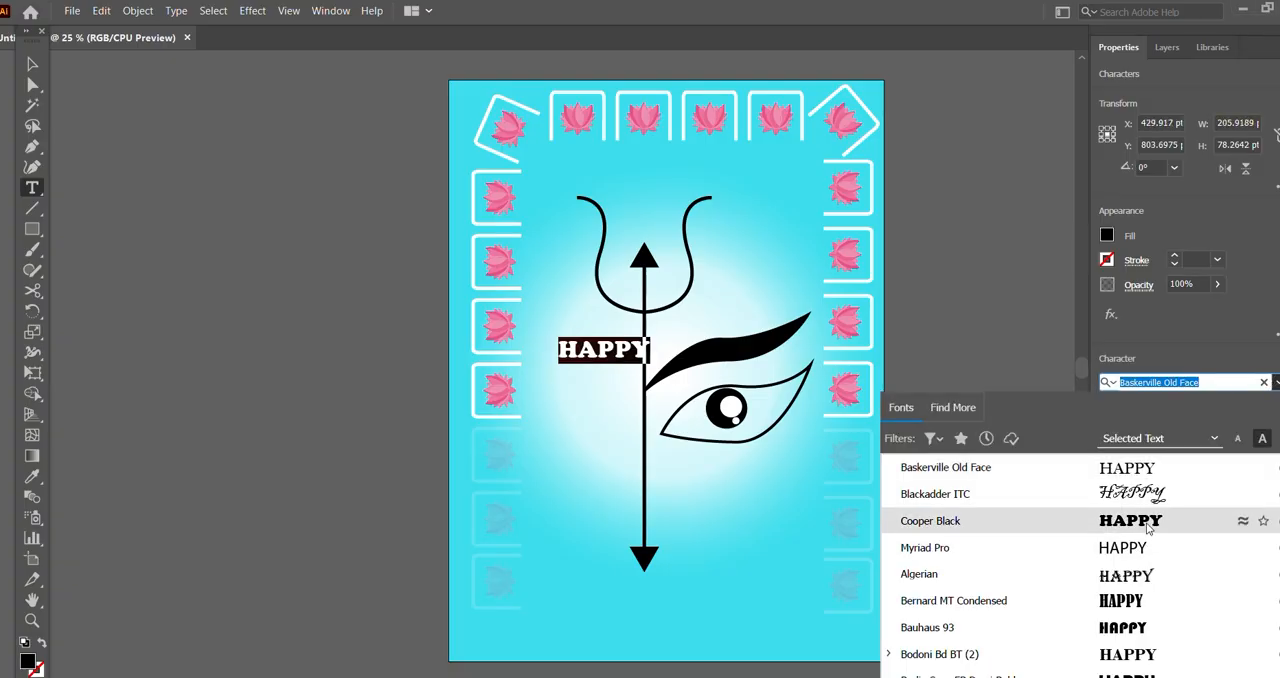
pyautogui.scroll(-5, 1146, 540)
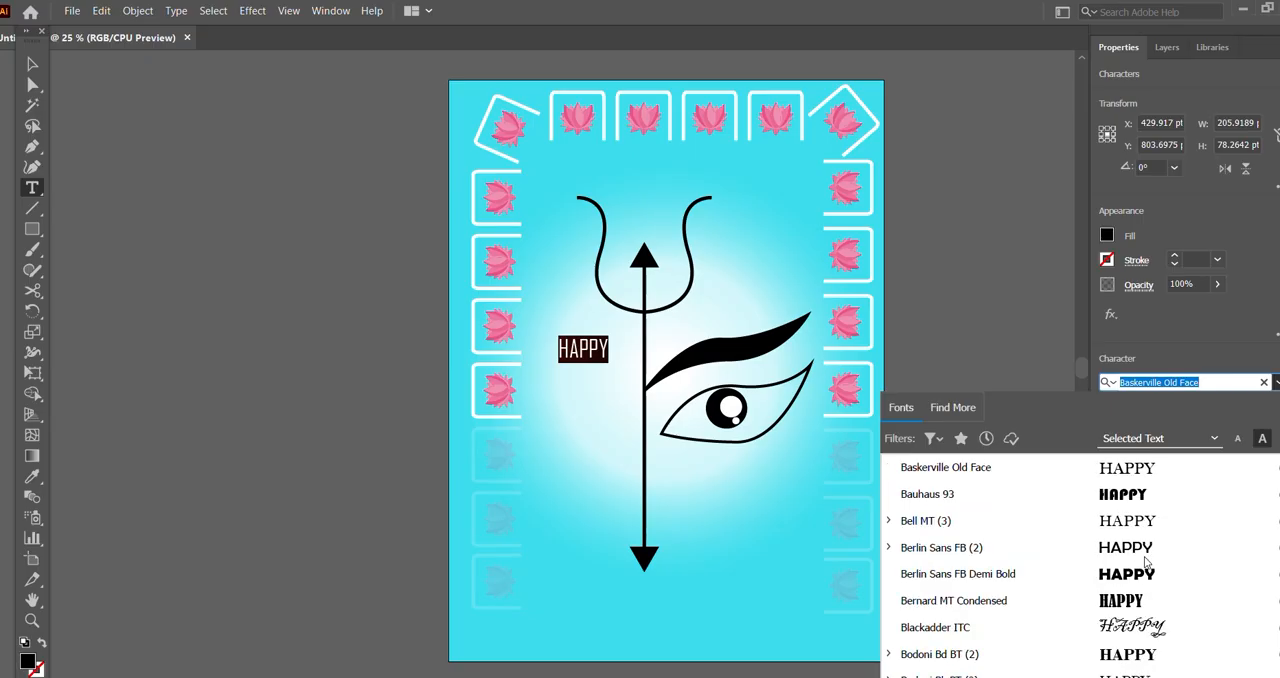
pyautogui.click(1131, 578)
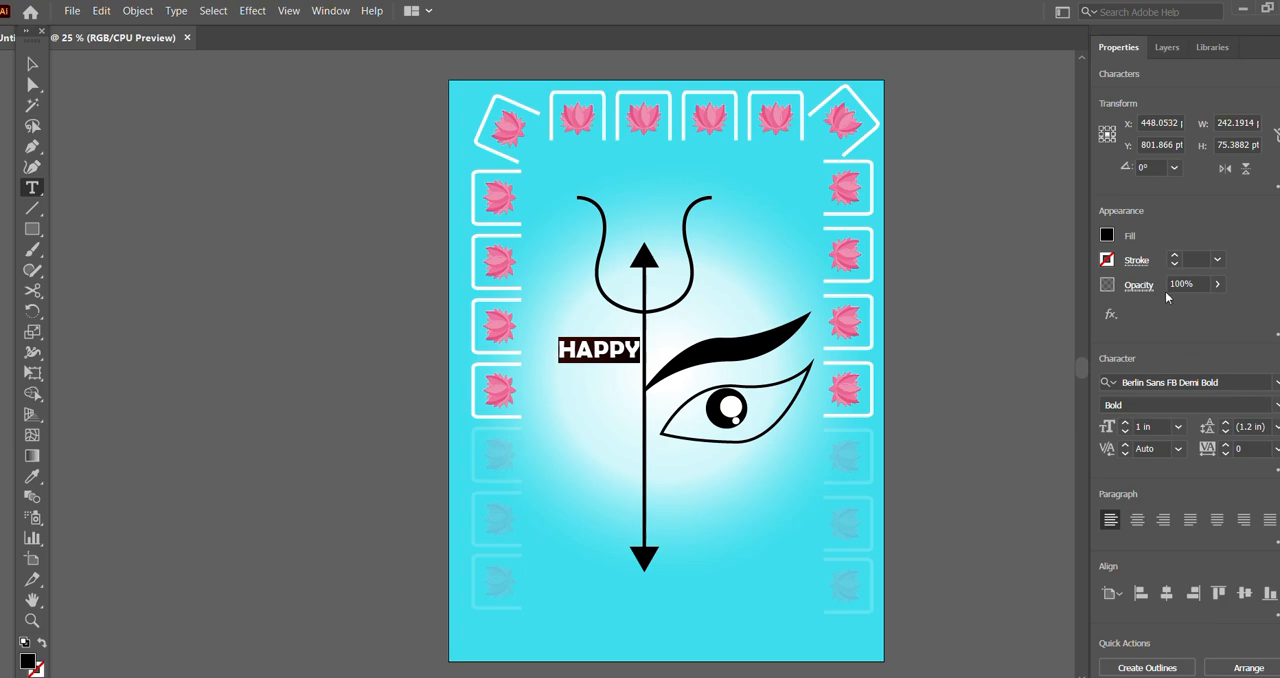
pyautogui.click(1107, 237)
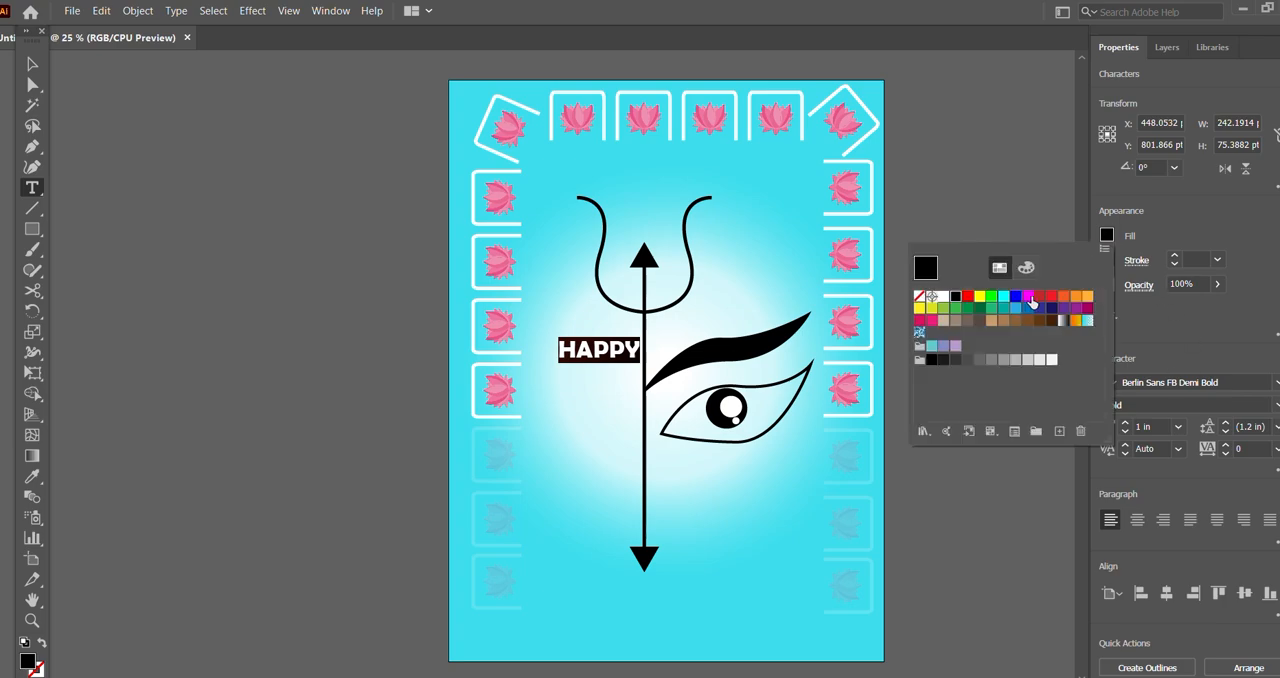
pyautogui.click(1039, 298)
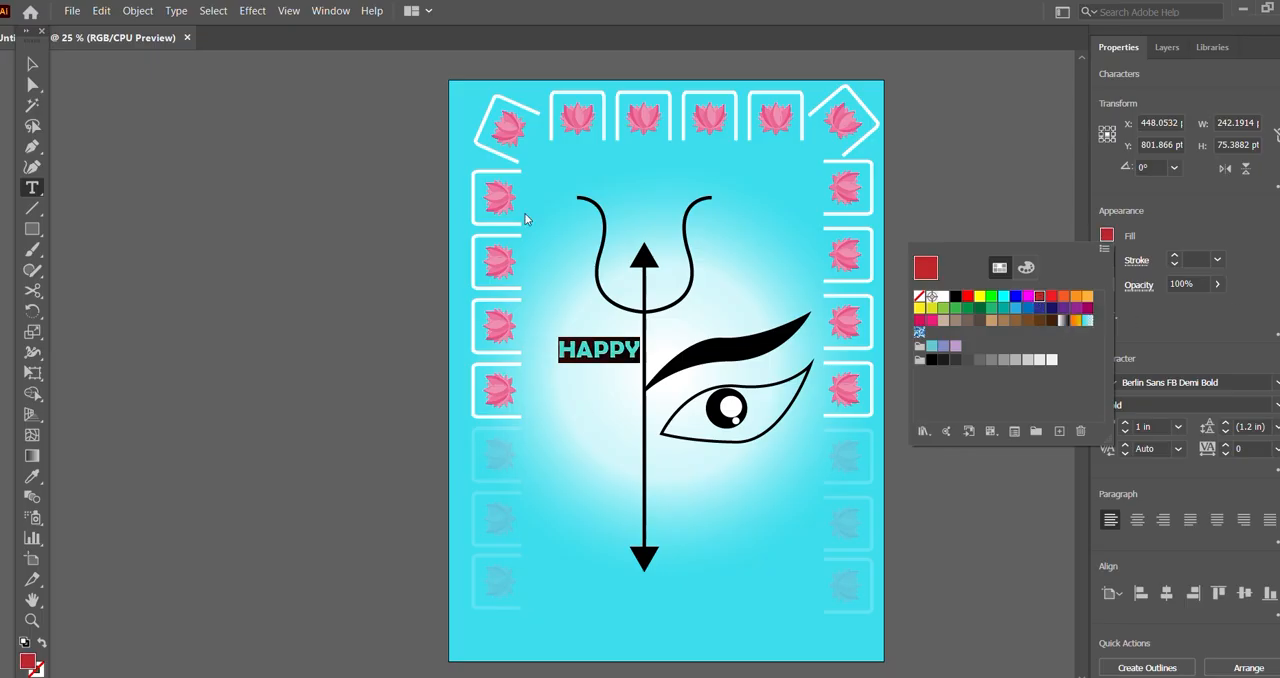
pyautogui.click(33, 65)
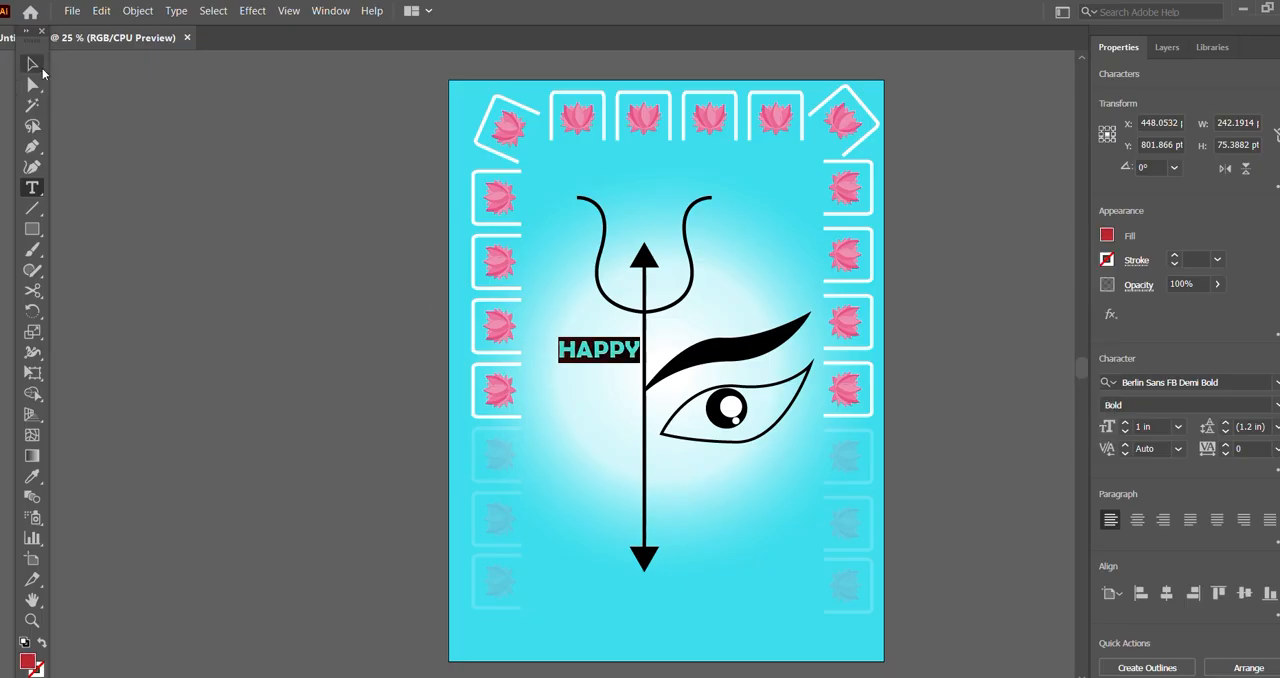
# Step: Shift the HAPPY text slightly away from the trident's shaft and stack two copies of it below
pyautogui.click(40, 70)
pyautogui.moveTo(584, 355); pyautogui.dragTo(578, 356)
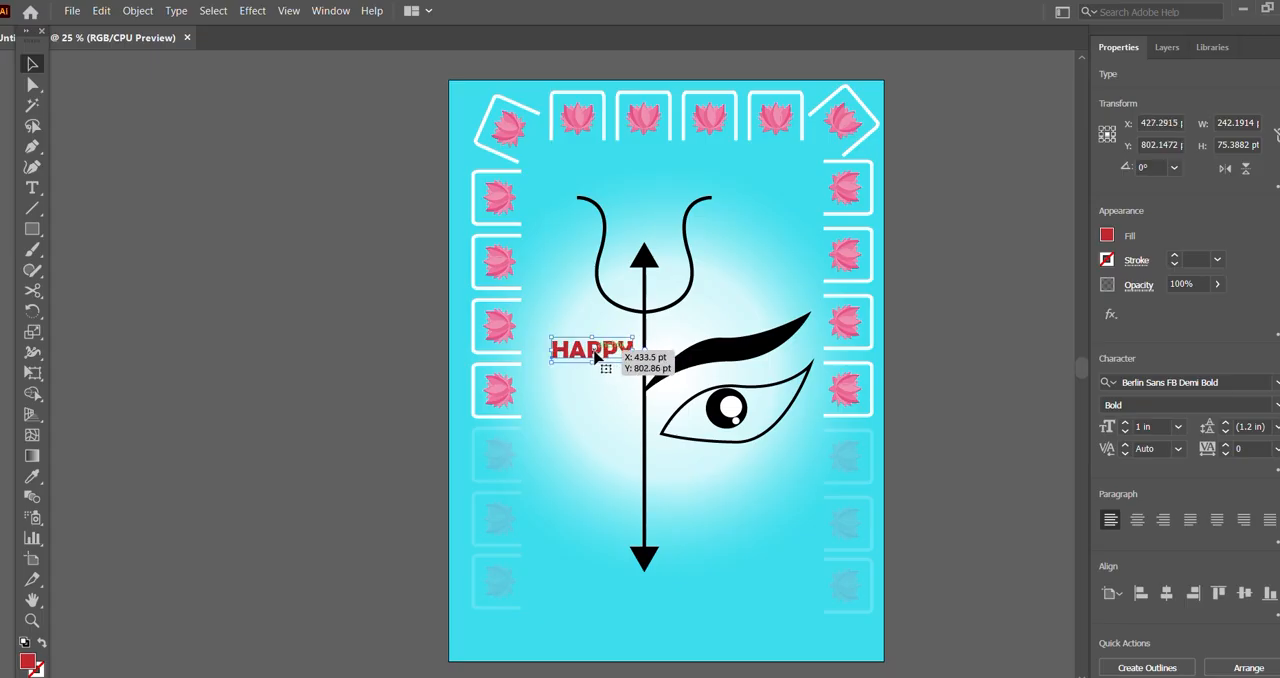
pyautogui.moveTo(595, 356); pyautogui.dragTo(598, 423)
# Step: Replace the wording of the middle HAPPY copy with "DURGA"
pyautogui.click(32, 188)
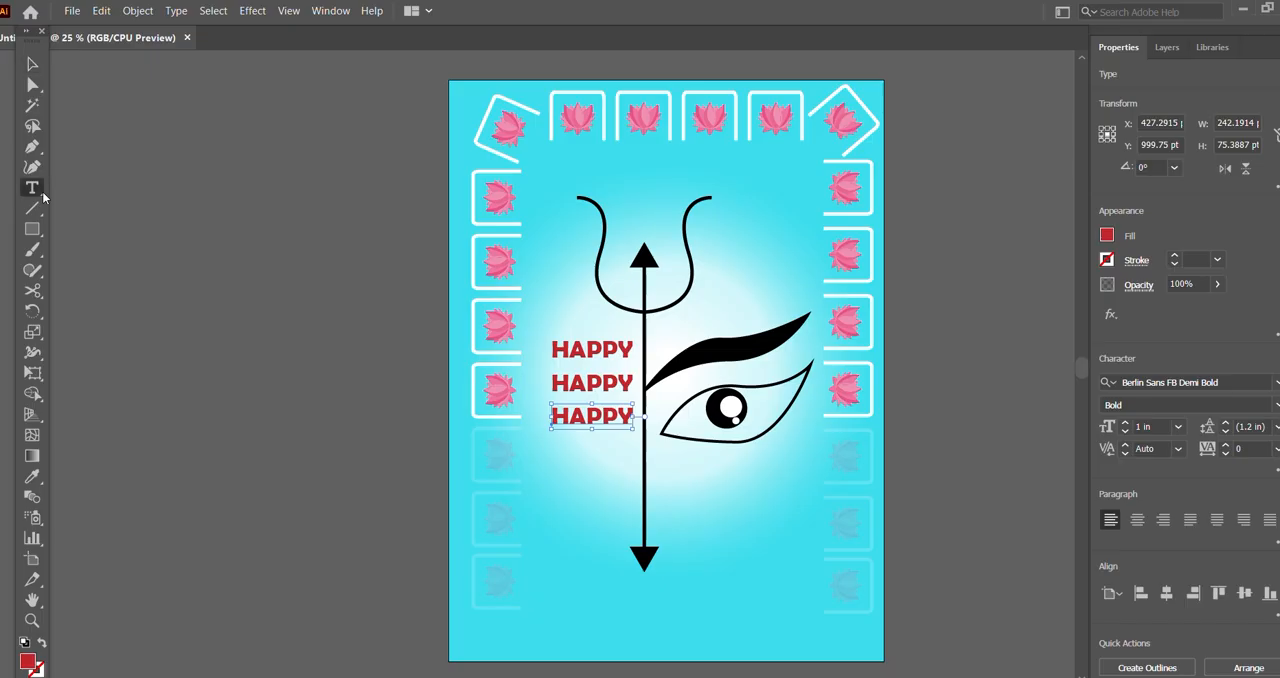
pyautogui.click(631, 379)
pyautogui.press('BackSpace')
pyautogui.press('BackSpace')
pyautogui.press('BackSpace')
pyautogui.press('BackSpace')
pyautogui.press('BackSpace')
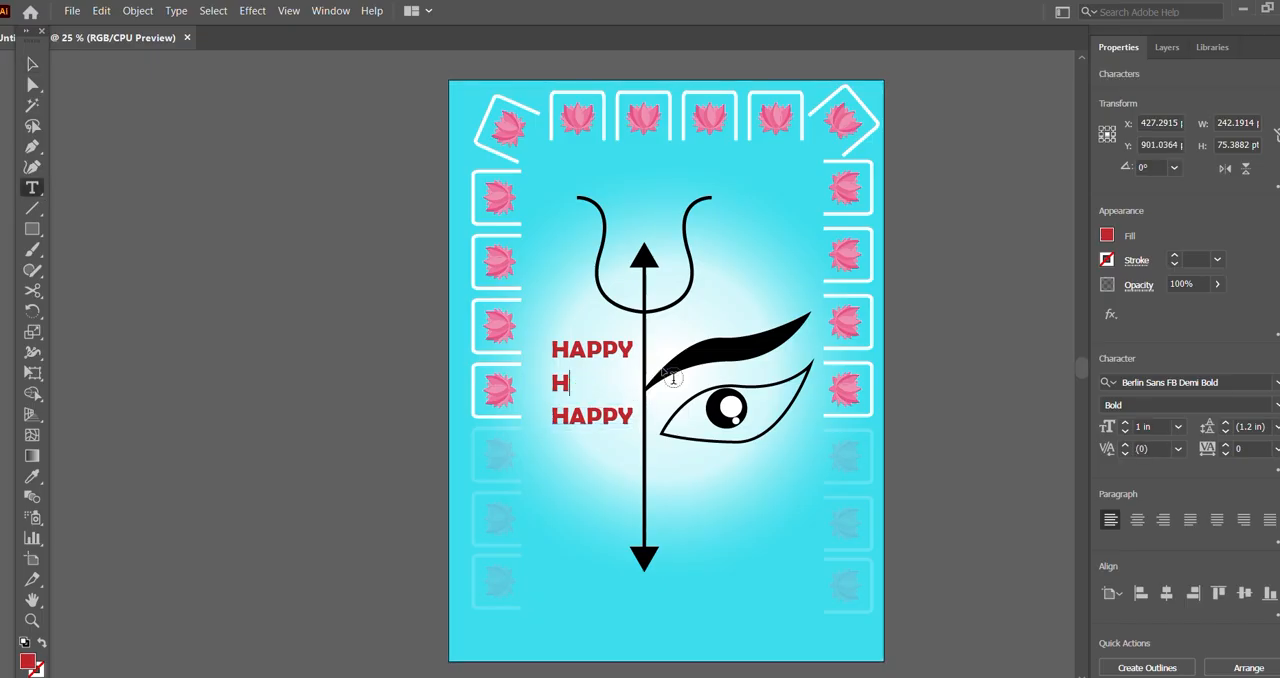
pyautogui.write('DI')
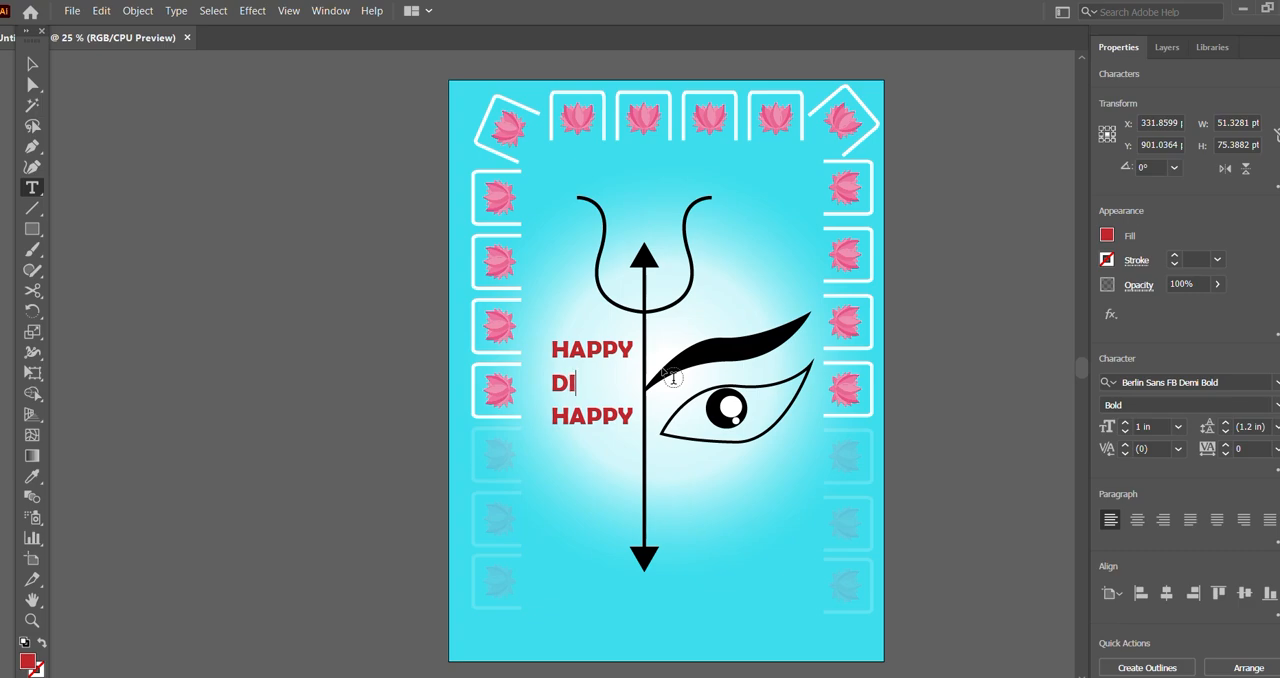
pyautogui.press('BackSpace')
pyautogui.write('URGA')
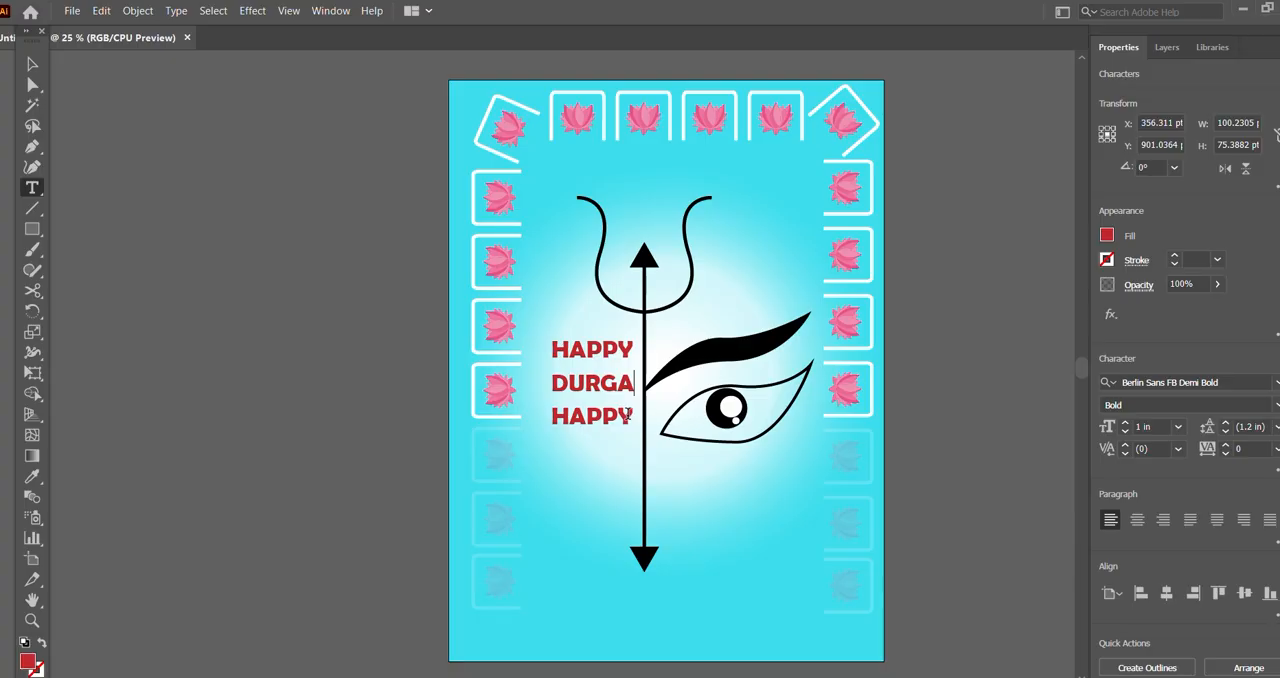
# Step: Replace the wording of the lowest HAPPY copy with "PUJA" and indent it with leading spaces to centre it under DURGA
pyautogui.click(630, 416)
pyautogui.press('BackSpace')
pyautogui.press('BackSpace')
pyautogui.press('BackSpace')
pyautogui.press('BackSpace')
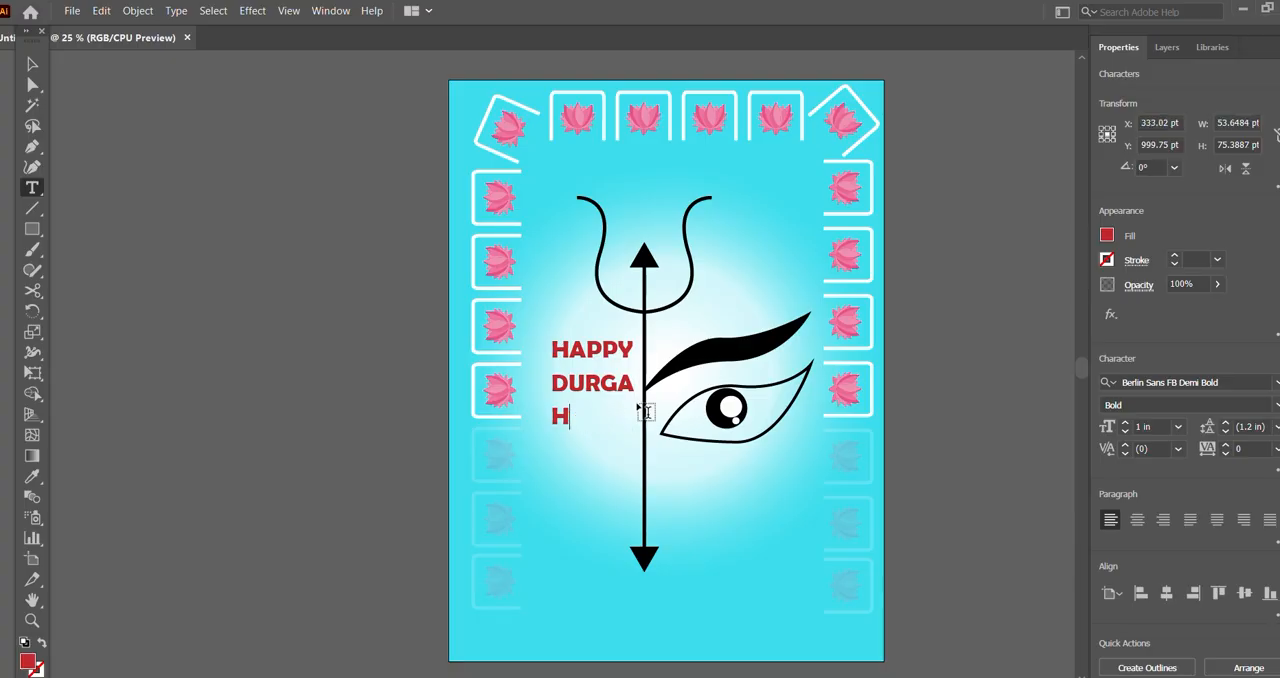
pyautogui.press('BackSpace')
pyautogui.write('PUJA')
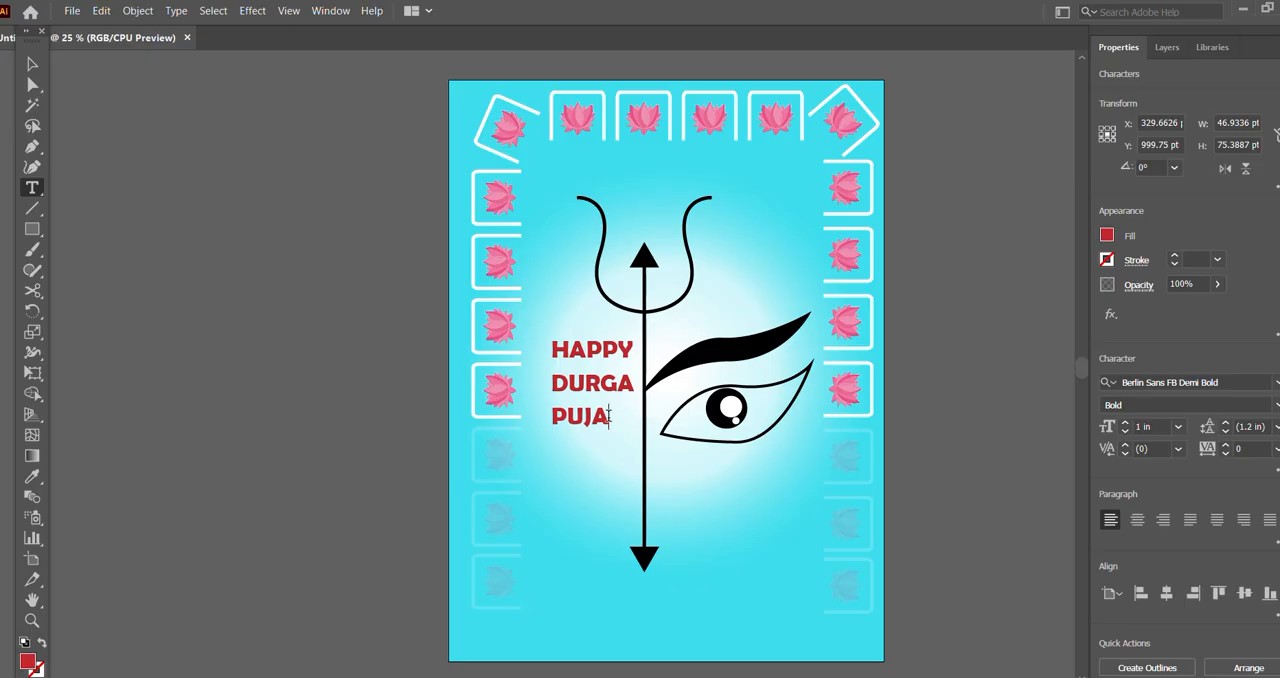
pyautogui.click(555, 412)
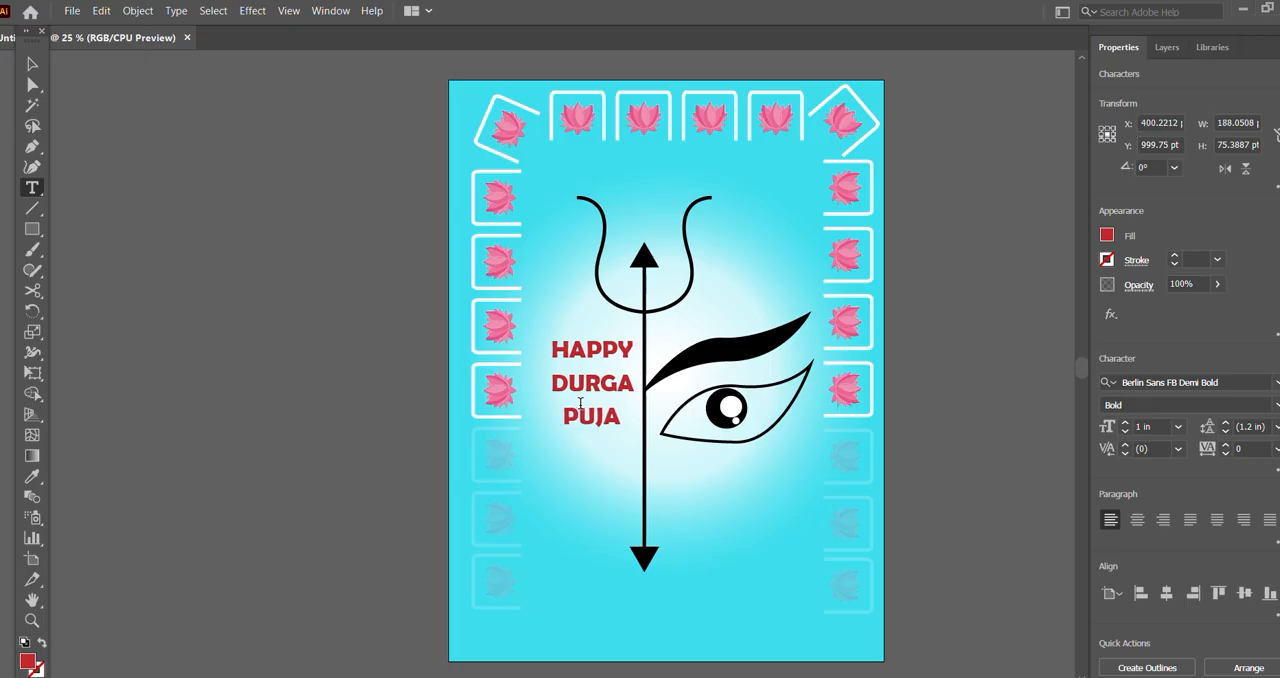
pyautogui.click(32, 64)
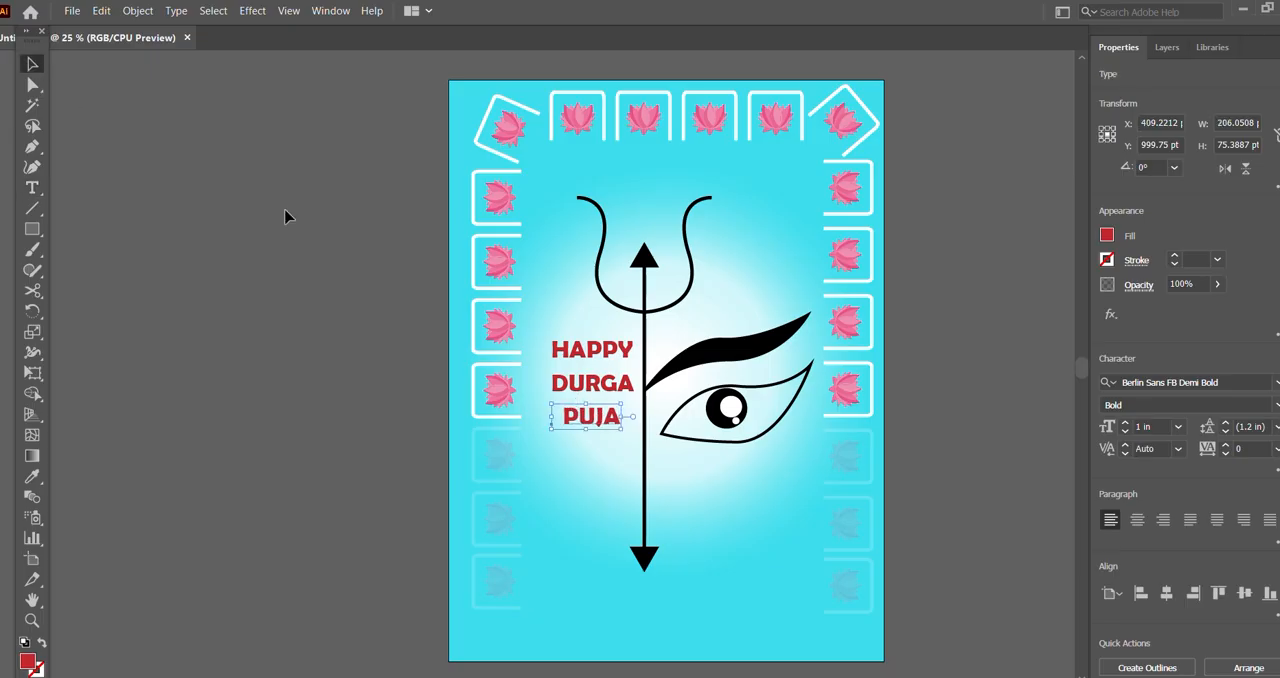
# Step: Select the HAPPY, DURGA and PUJA lines together, move them down beside the trident's shaft level with the eye, and deselect them
pyautogui.click(650, 374)
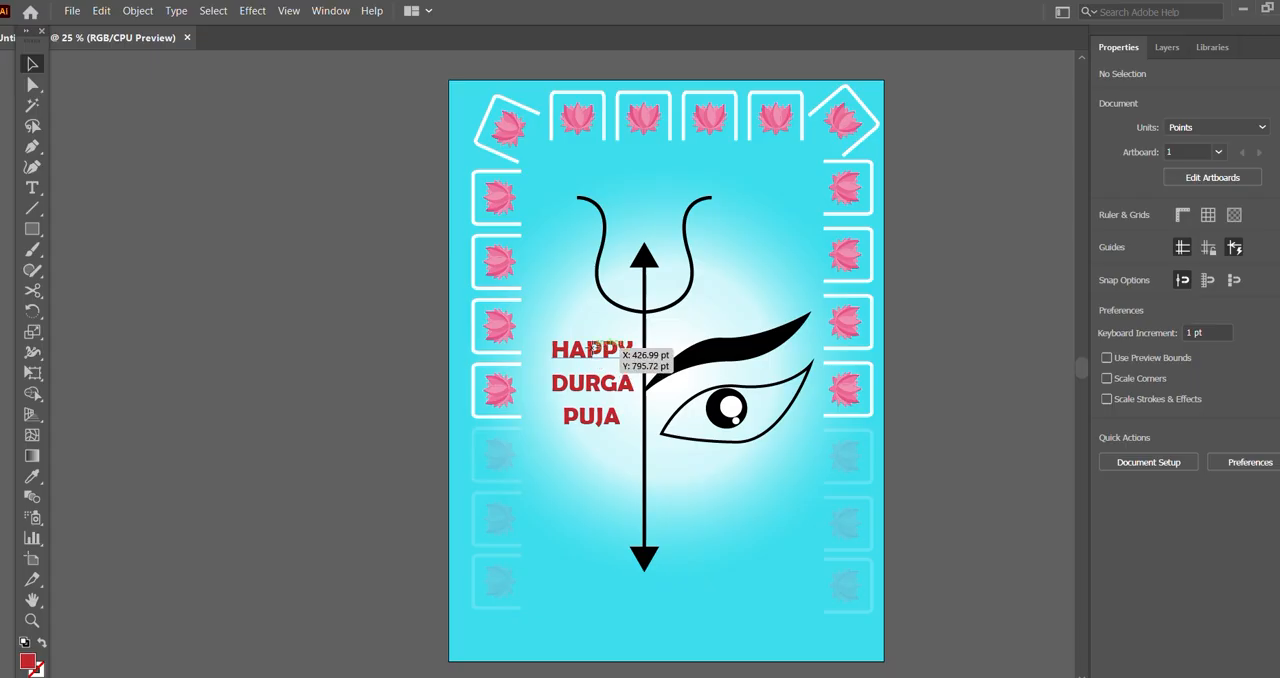
pyautogui.click(592, 348)
pyautogui.keyDown('shift'); pyautogui.click(591, 388); pyautogui.keyUp('shift')
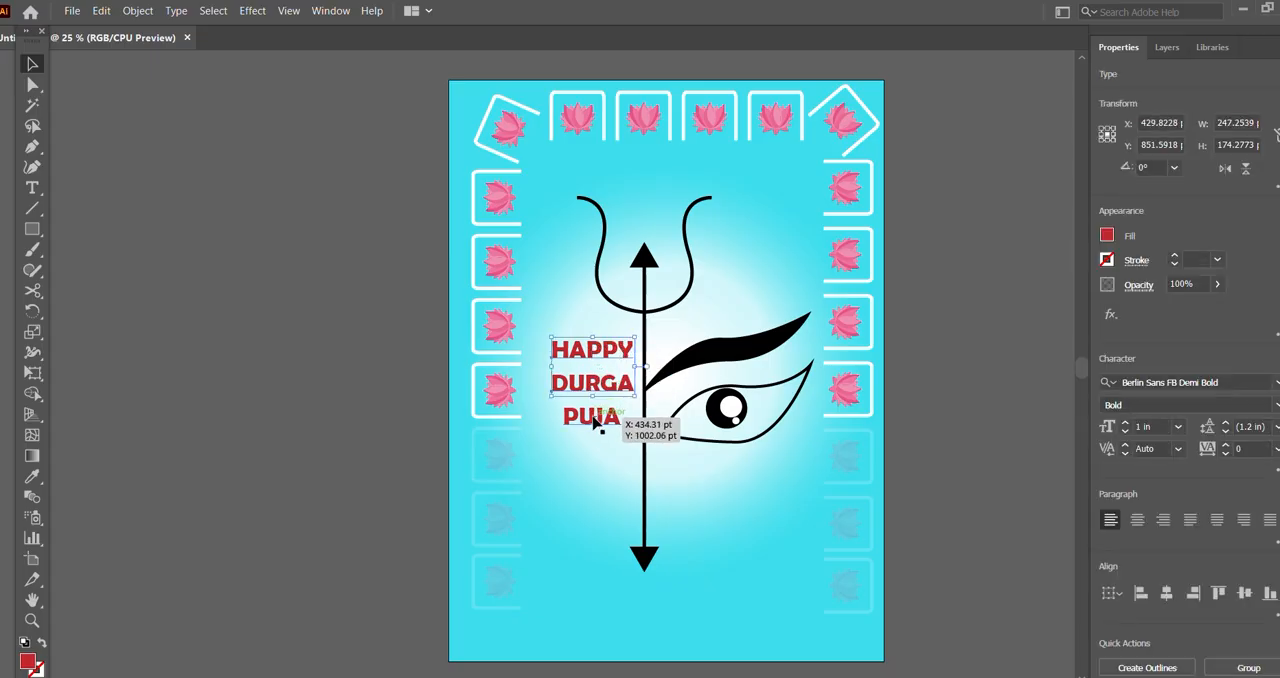
pyautogui.keyDown('shift'); pyautogui.click(597, 422); pyautogui.keyUp('shift')
pyautogui.moveTo(584, 396); pyautogui.dragTo(588, 430)
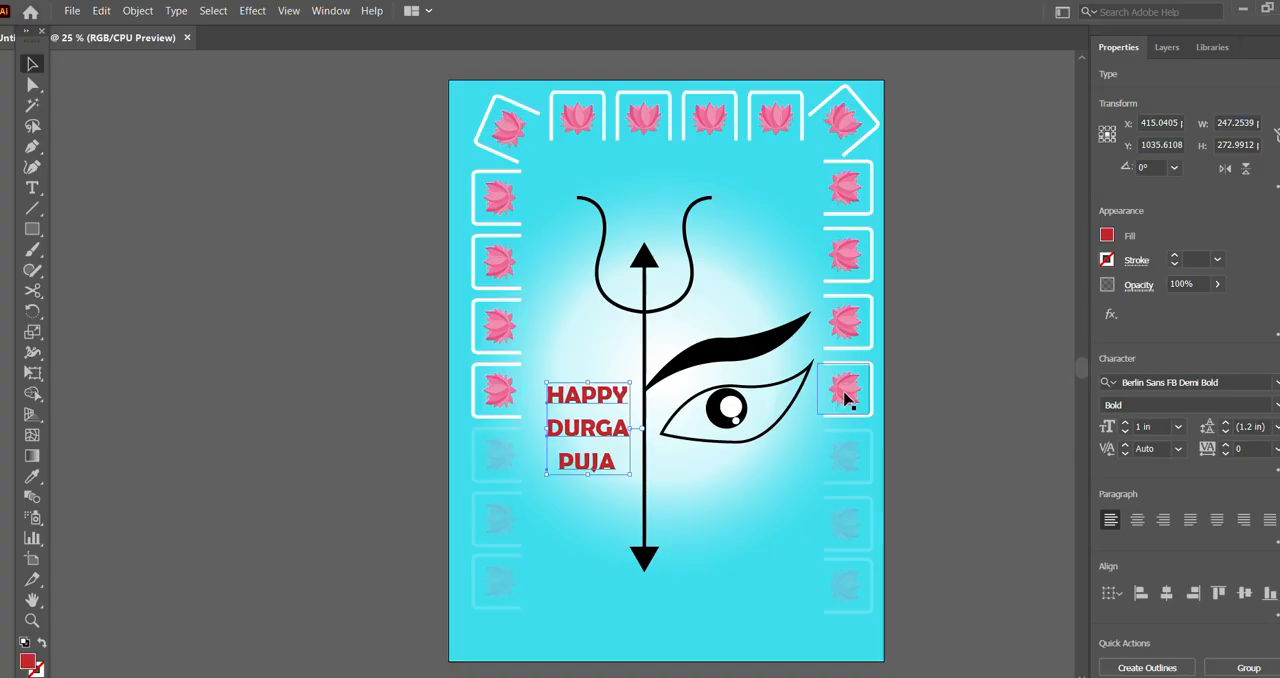
pyautogui.click(1012, 260)
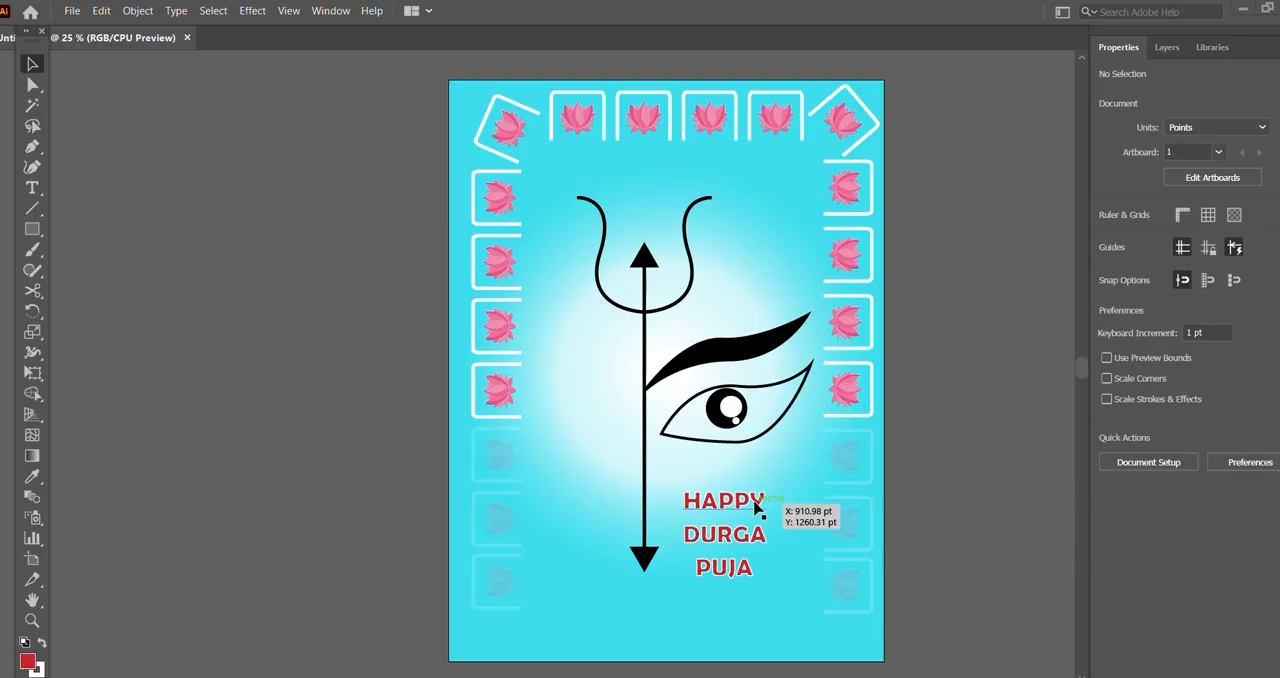
# Step: Check the stroke colour of the HAPPY text below the eye and deselect the text
pyautogui.click(757, 508)
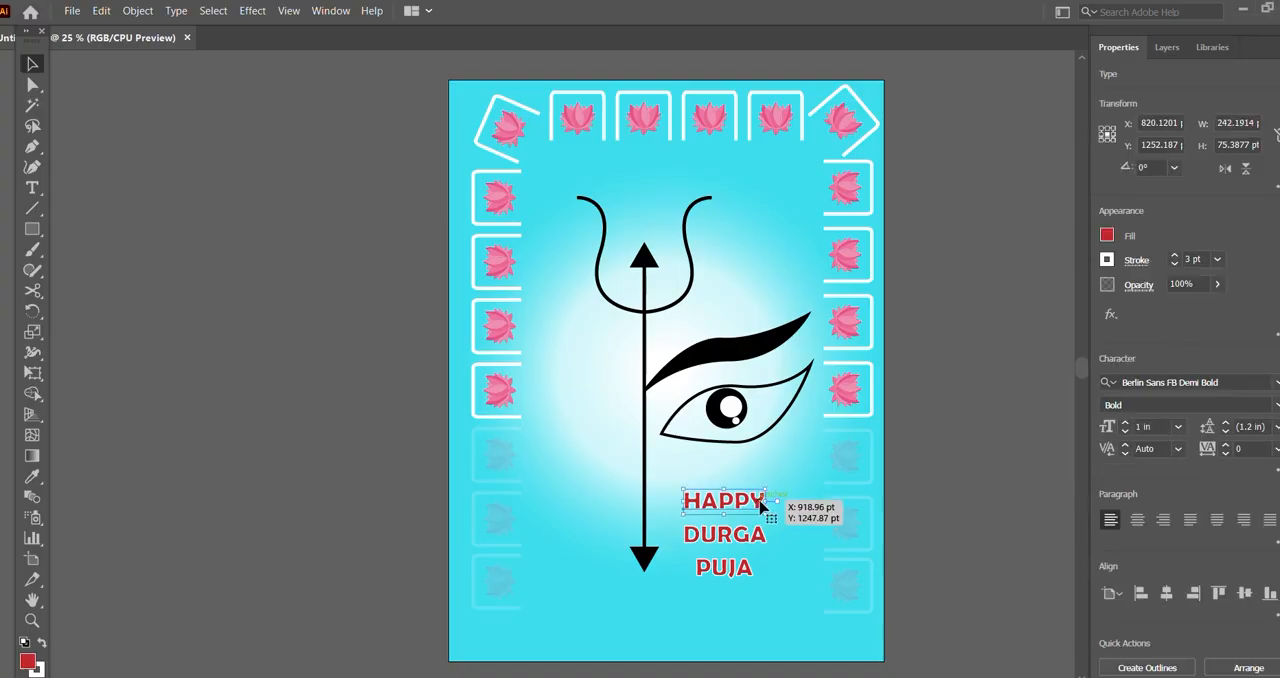
pyautogui.click(1110, 264)
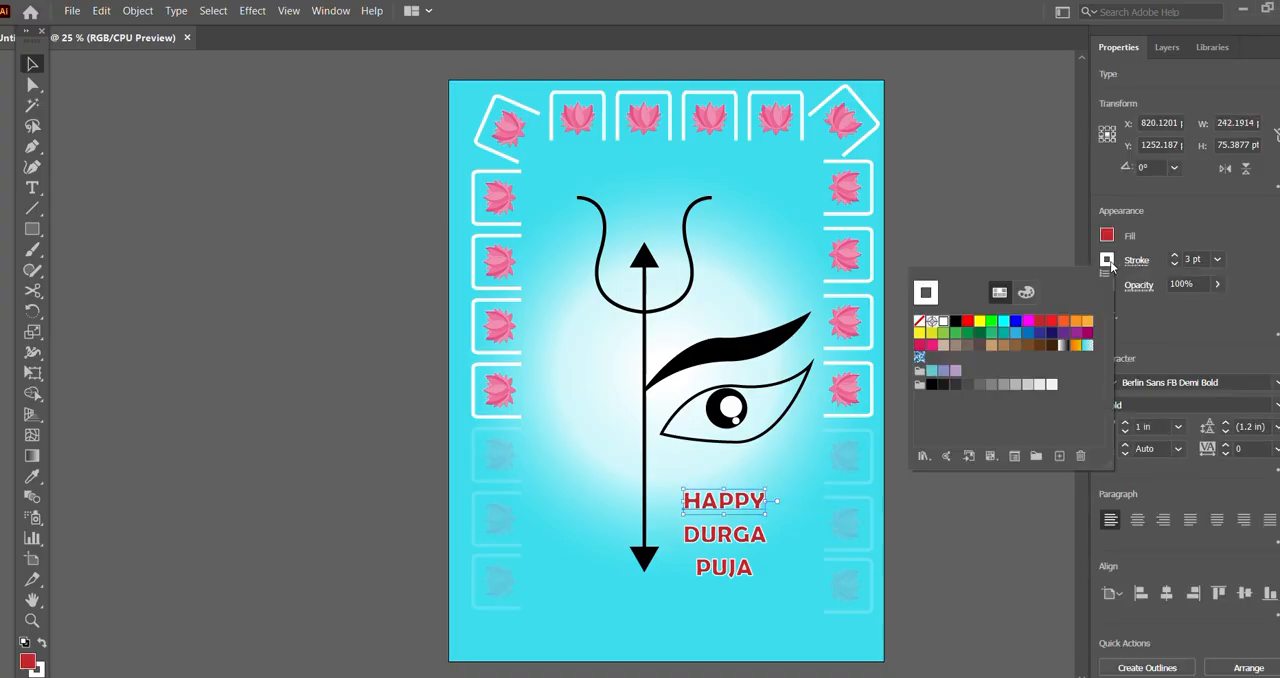
pyautogui.click(948, 148)
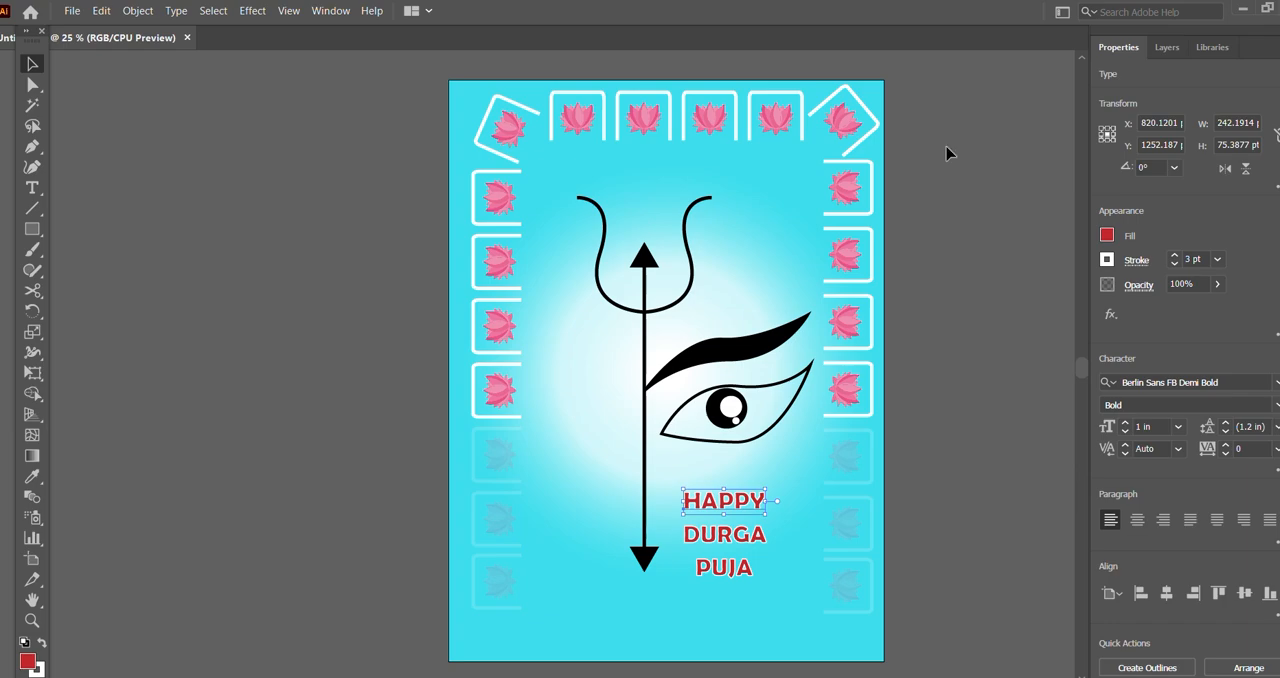
pyautogui.click(946, 184)
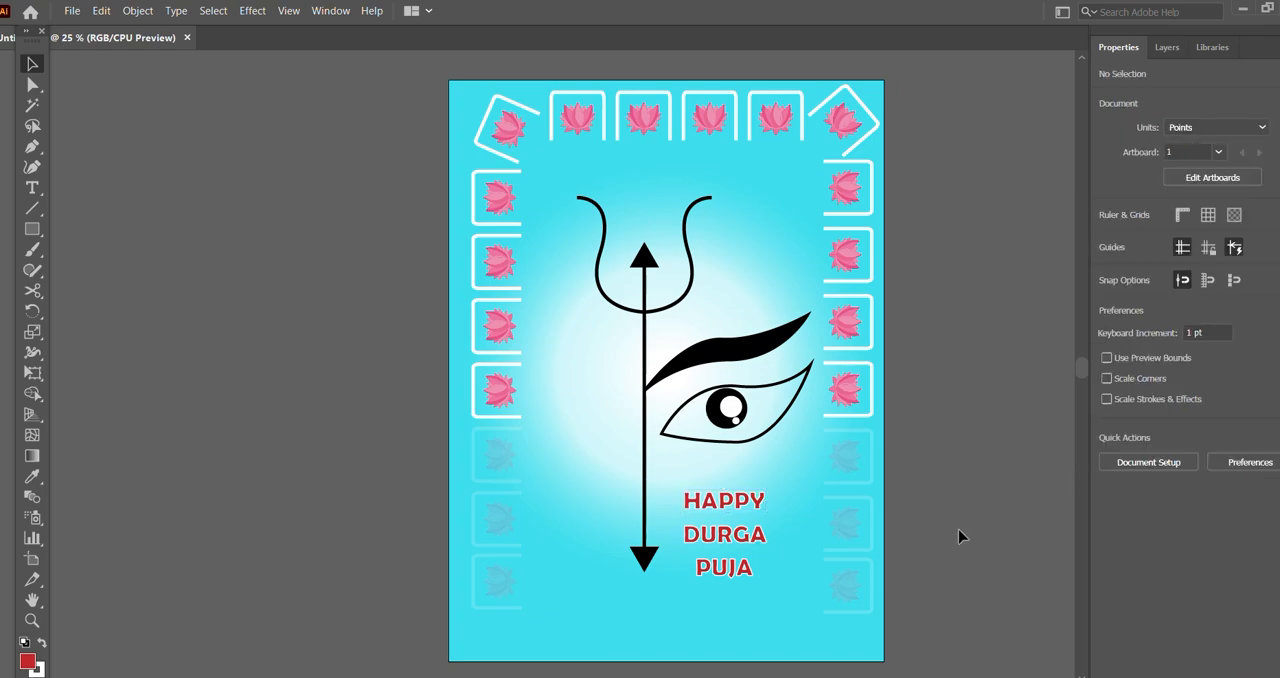